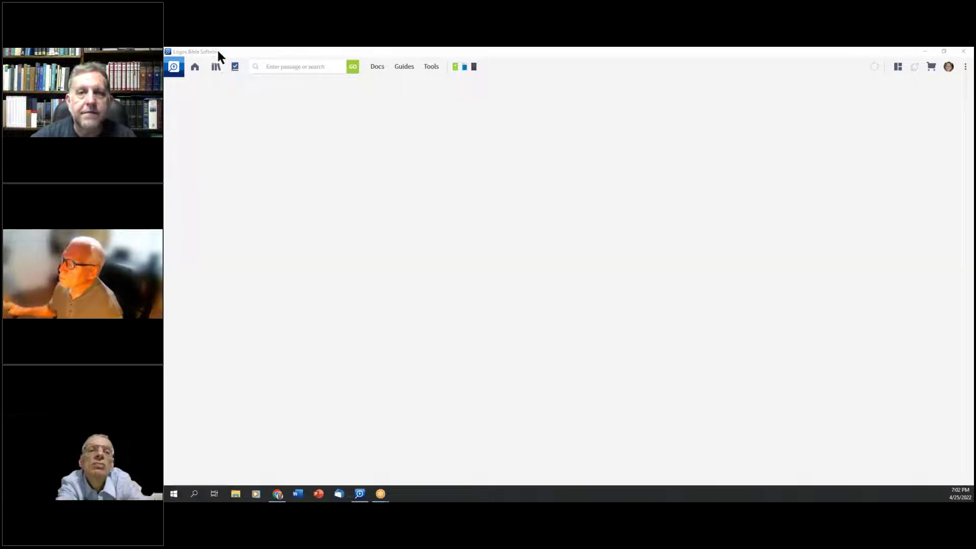
- Open the library, filter it to resources added today, hide the filter sidebar and close the library
left_click(216, 66)
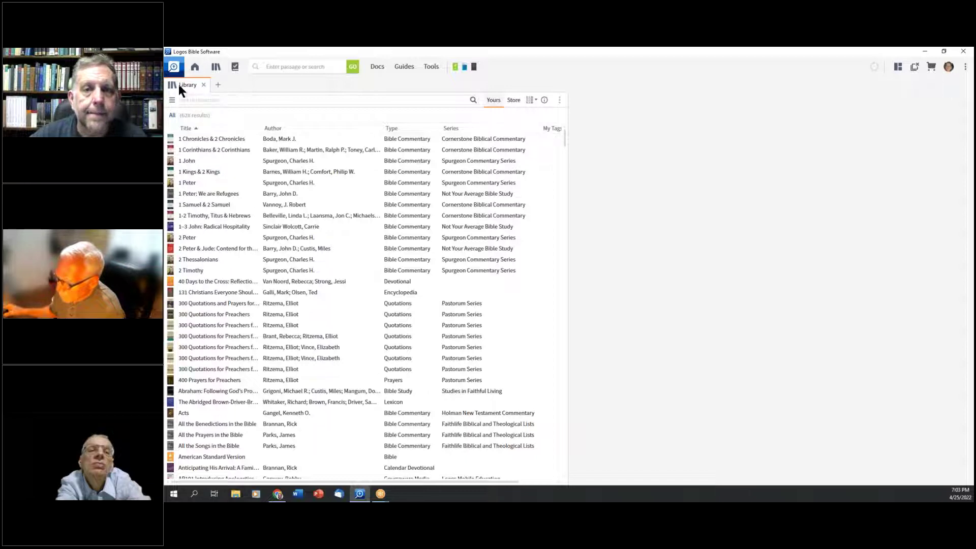
left_click(171, 100)
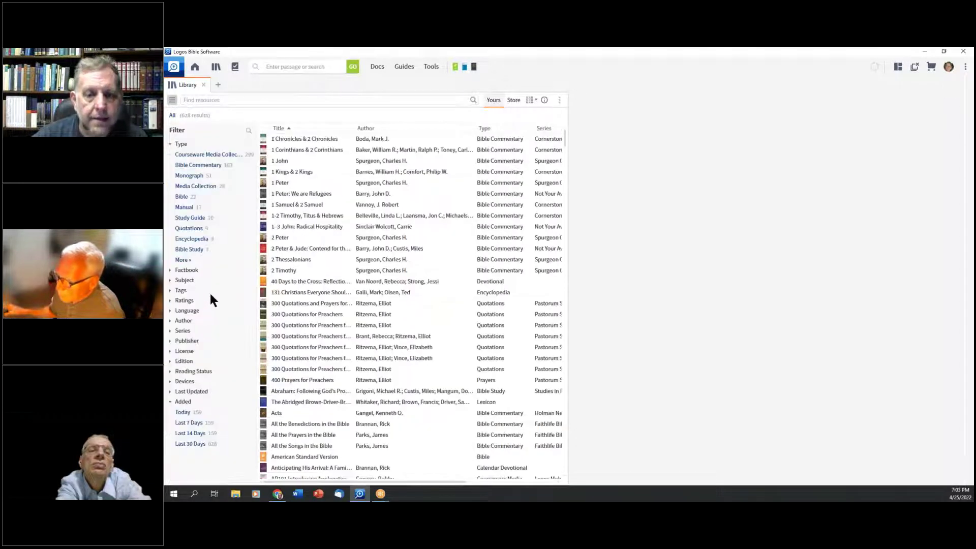
left_click(183, 413)
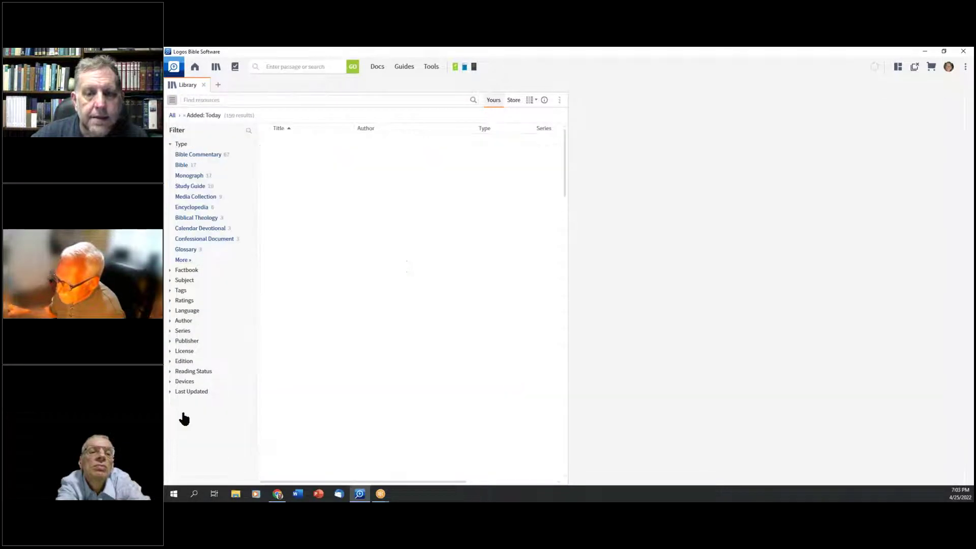
left_click(172, 101)
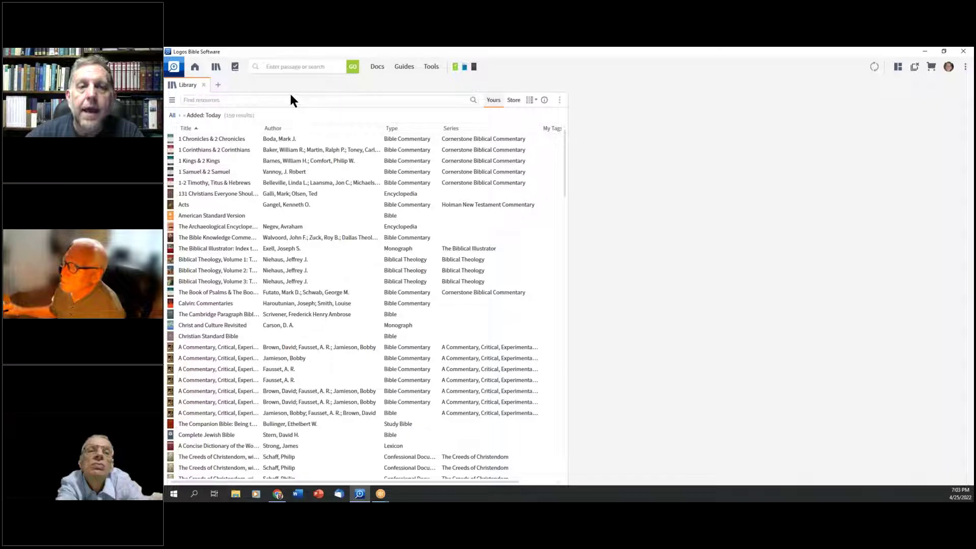
left_click(203, 85)
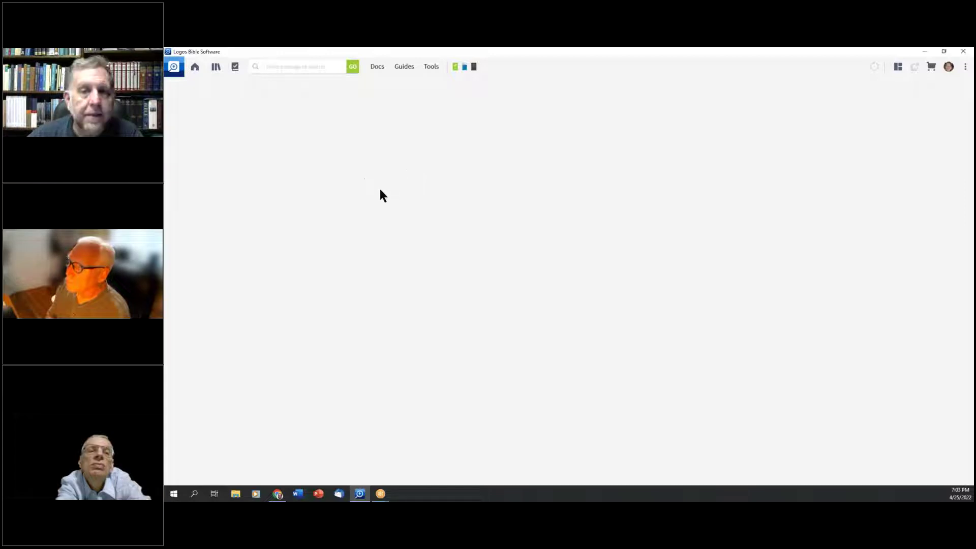
- Show and dismiss the drop-down library, and open the library in a new tab before closing it
left_click(216, 69)
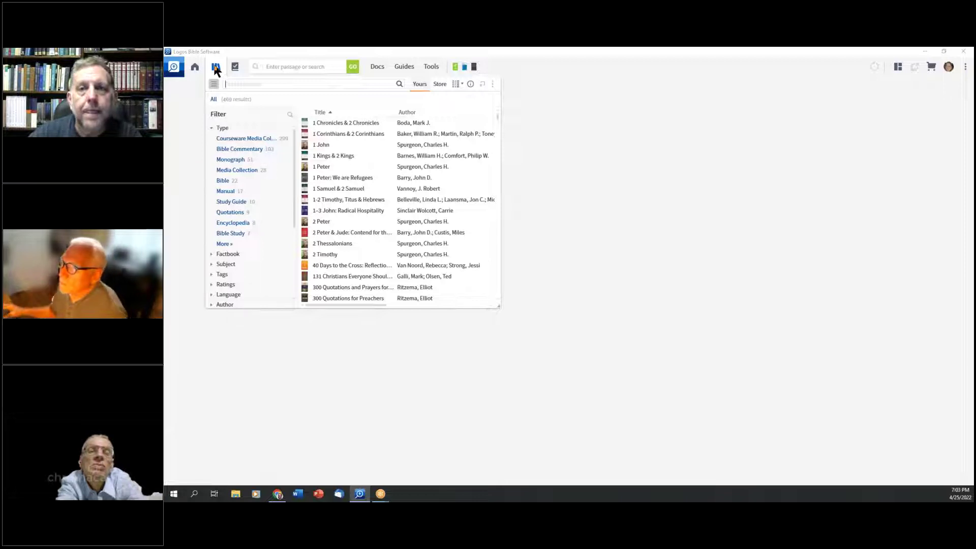
left_click(216, 69)
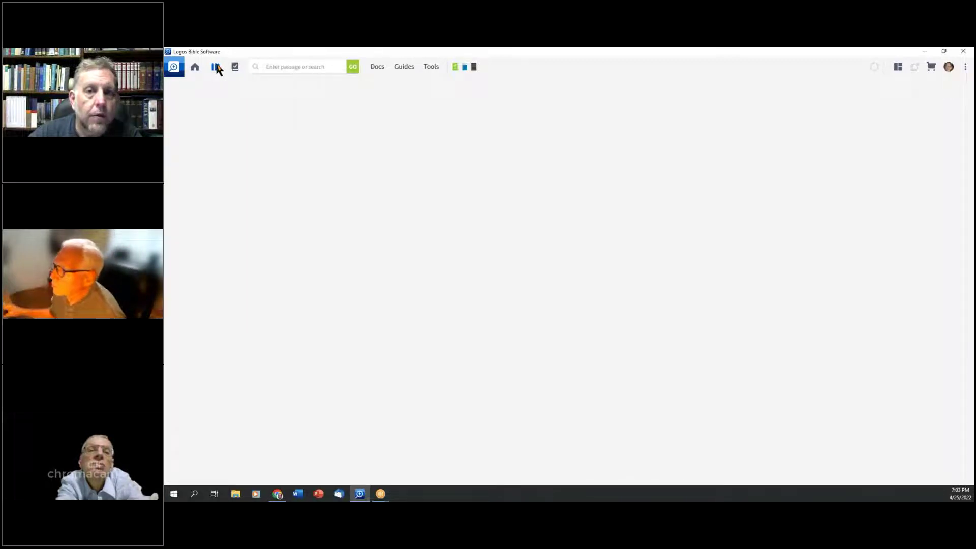
right_click(216, 69)
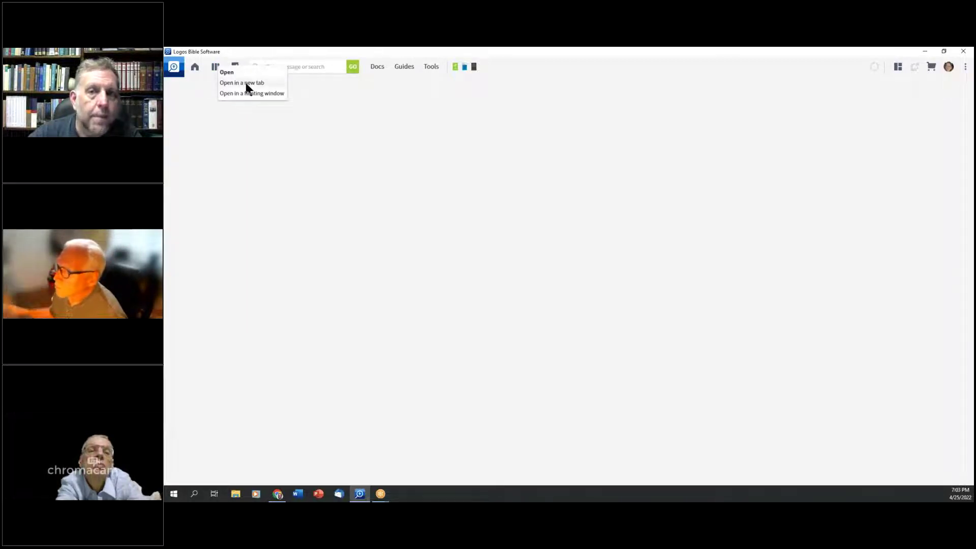
left_click(246, 83)
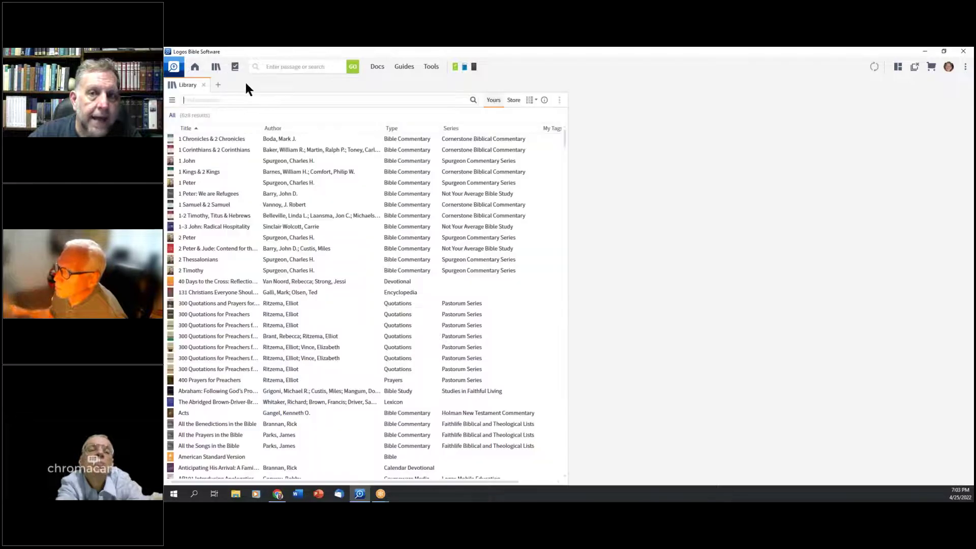
left_click(203, 85)
- Open the library in a floating window and close that window
right_click(216, 67)
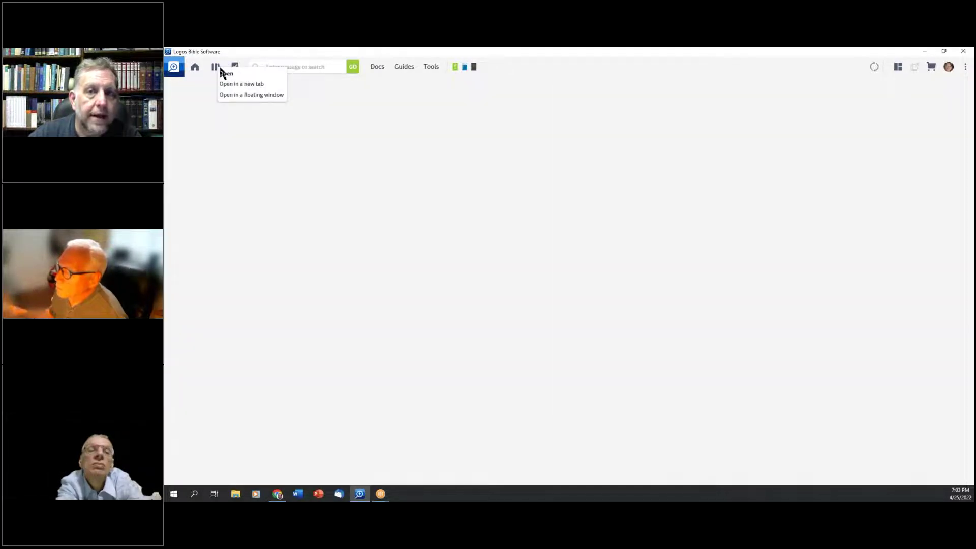
left_click(249, 94)
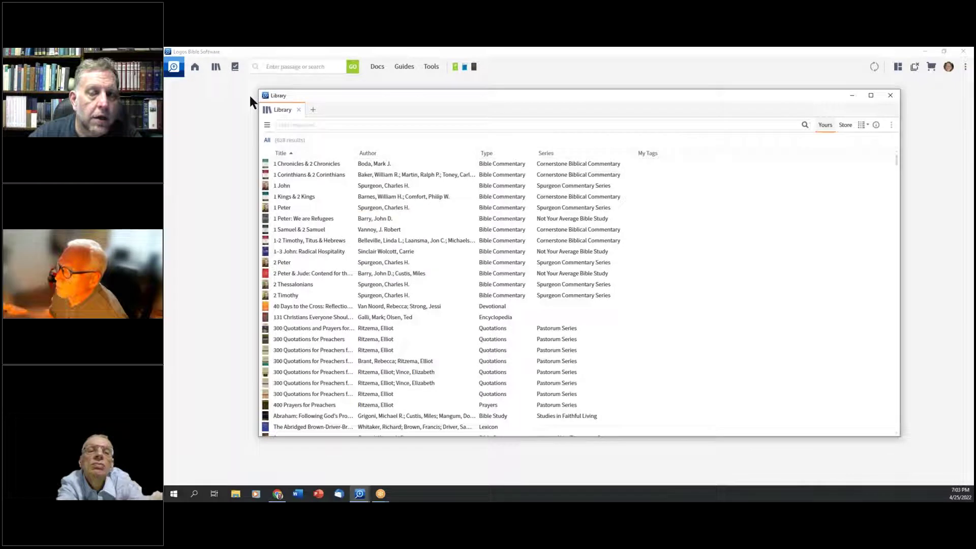
left_click(890, 95)
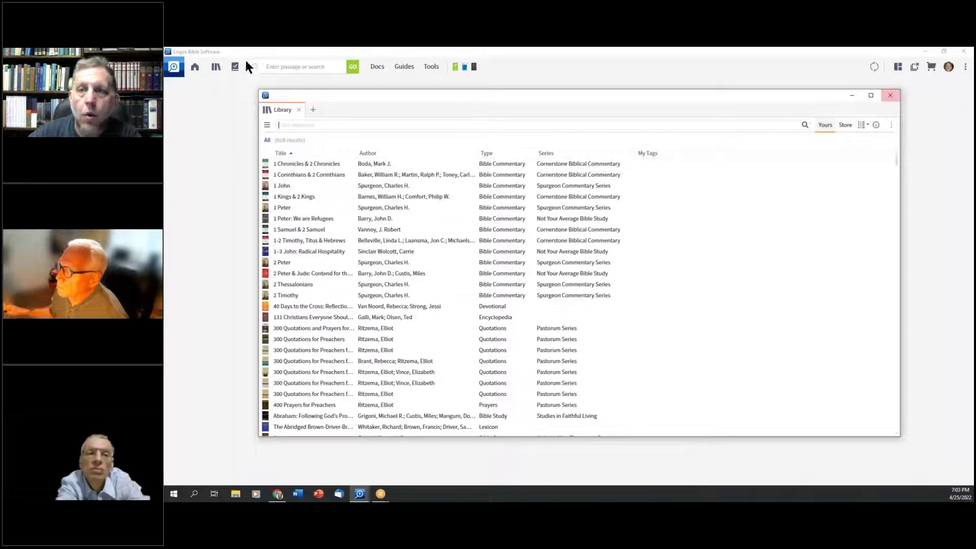
- Open the library as a docked panel that fills the whole workspace
left_click_drag(216, 68, 562, 252)
mouse_move(667, 304)
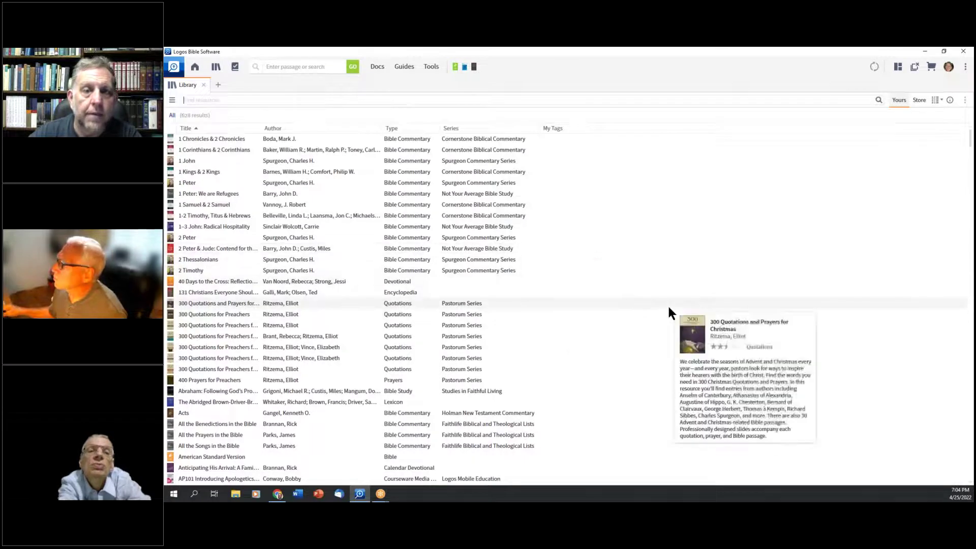
left_click_drag(201, 83, 562, 208)
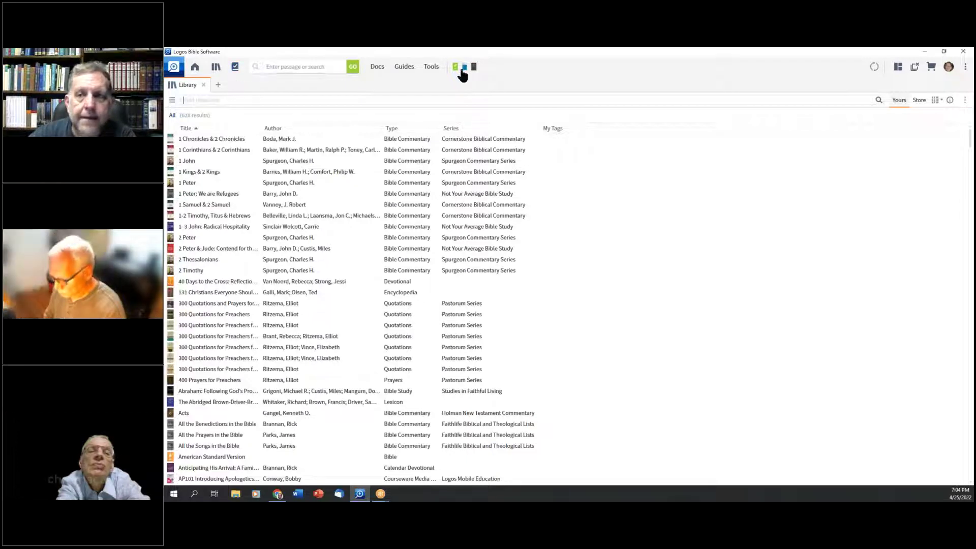
- Open The Lexham English Bible beside the library, close it and expand the library back to the full workspace
left_click_drag(456, 69, 784, 264)
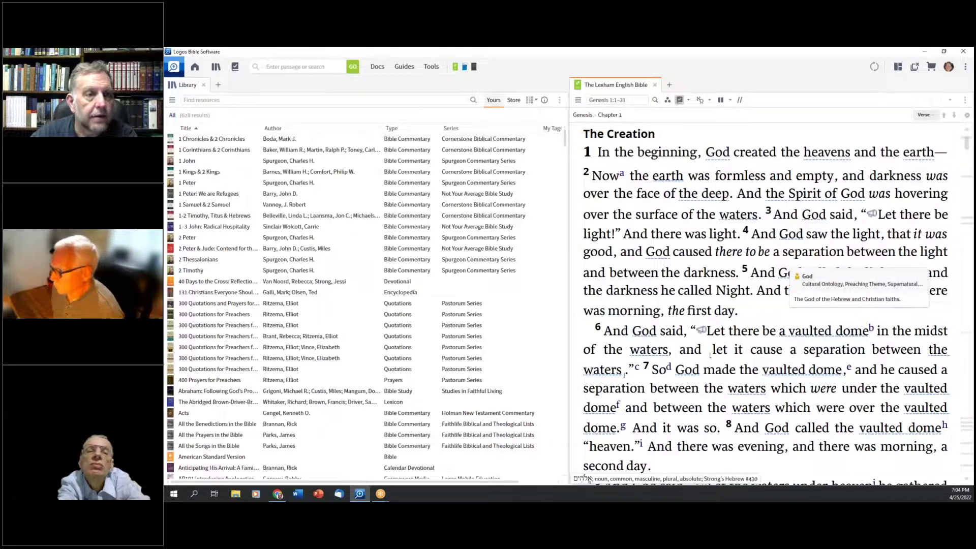
left_click(654, 85)
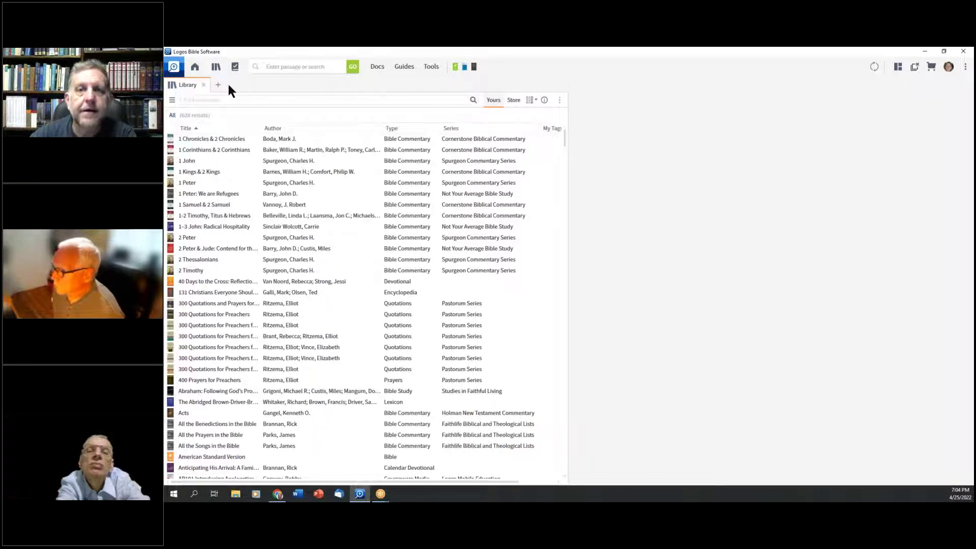
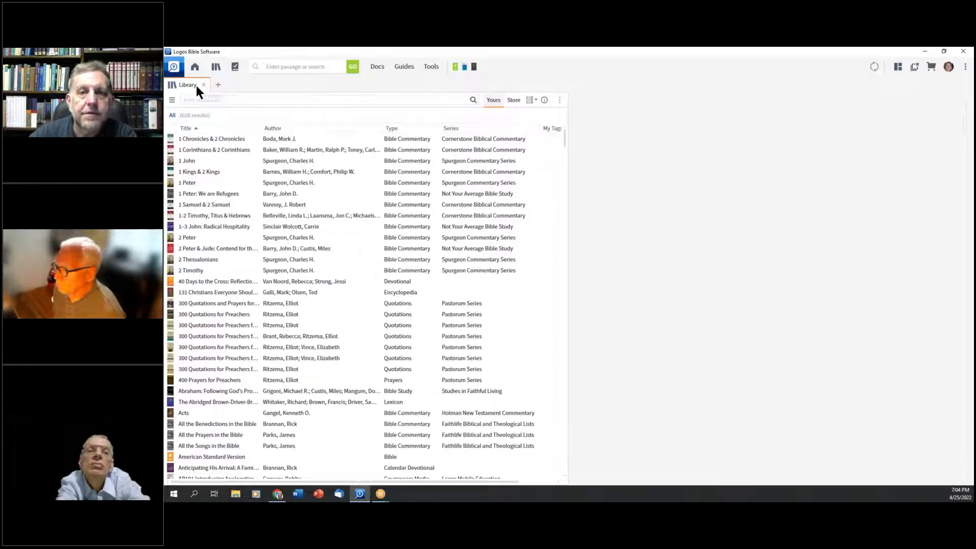
left_click_drag(186, 82, 753, 132)
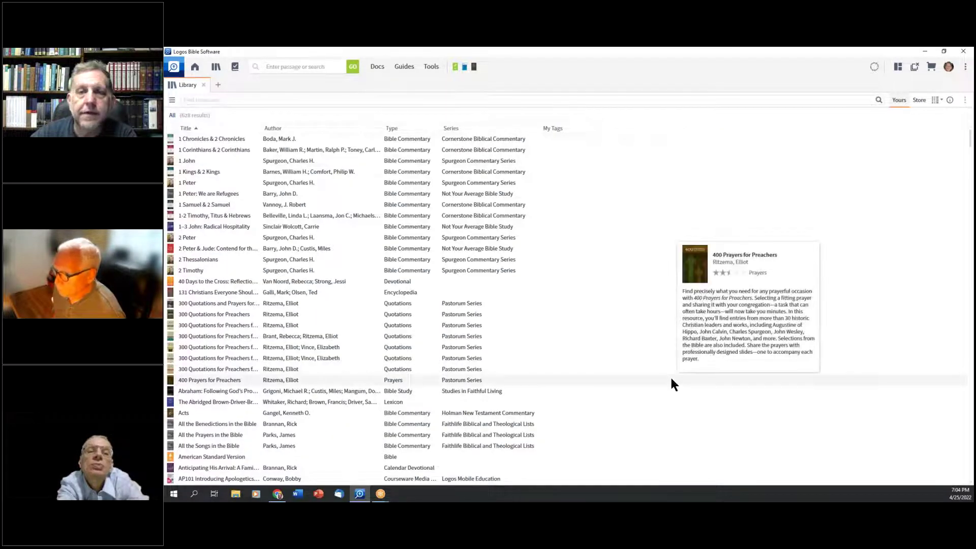
mouse_move(653, 261)
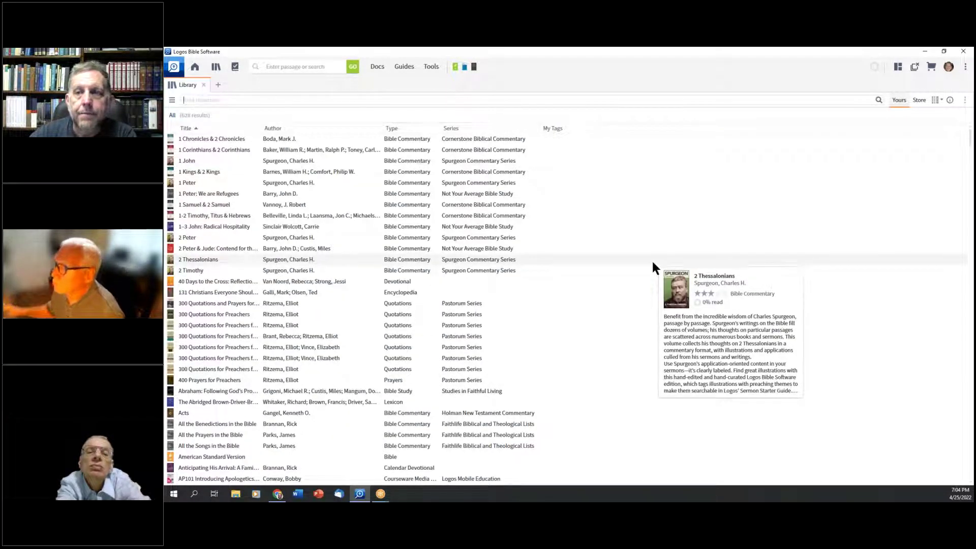
- Toggle the library's filter sidebar on and off, leaving it shown
left_click(172, 102)
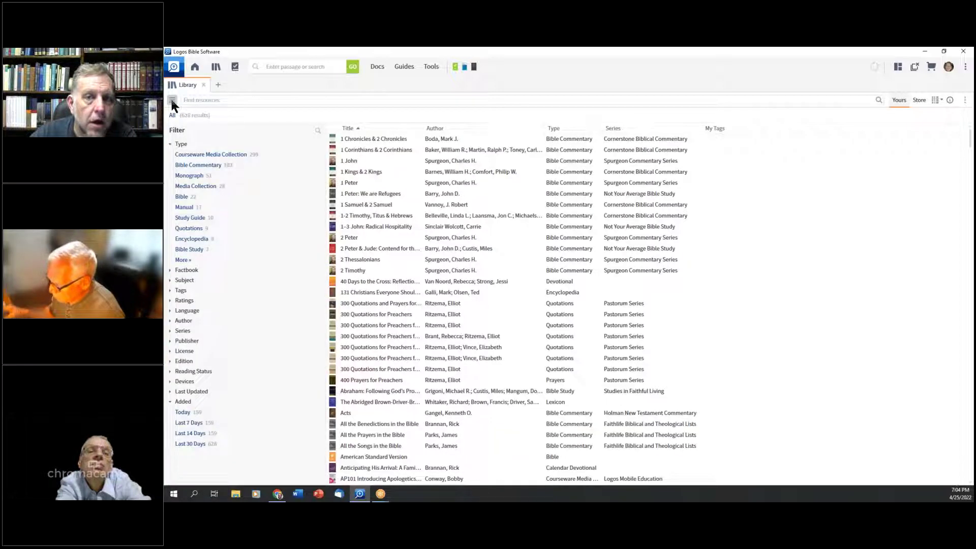
left_click(172, 101)
left_click(172, 101)
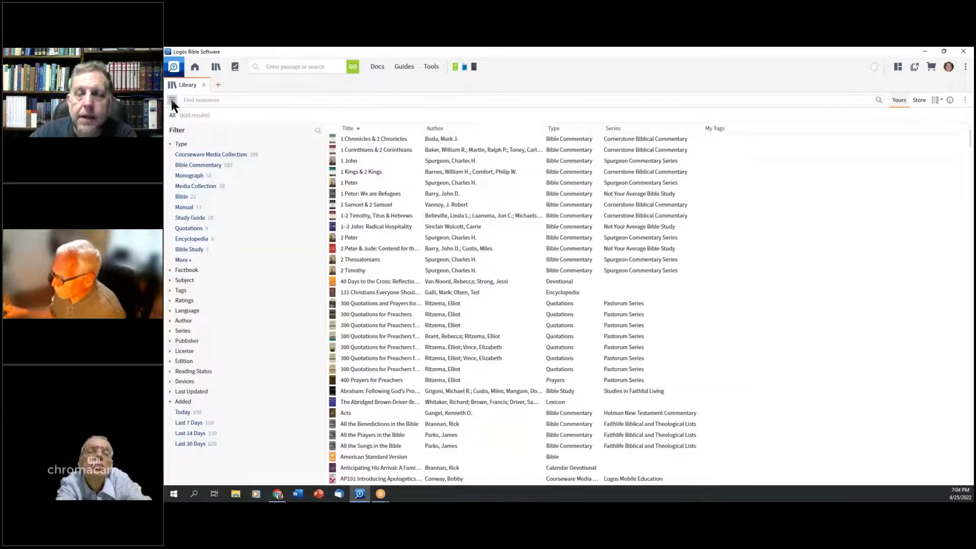
left_click(172, 102)
left_click(172, 102)
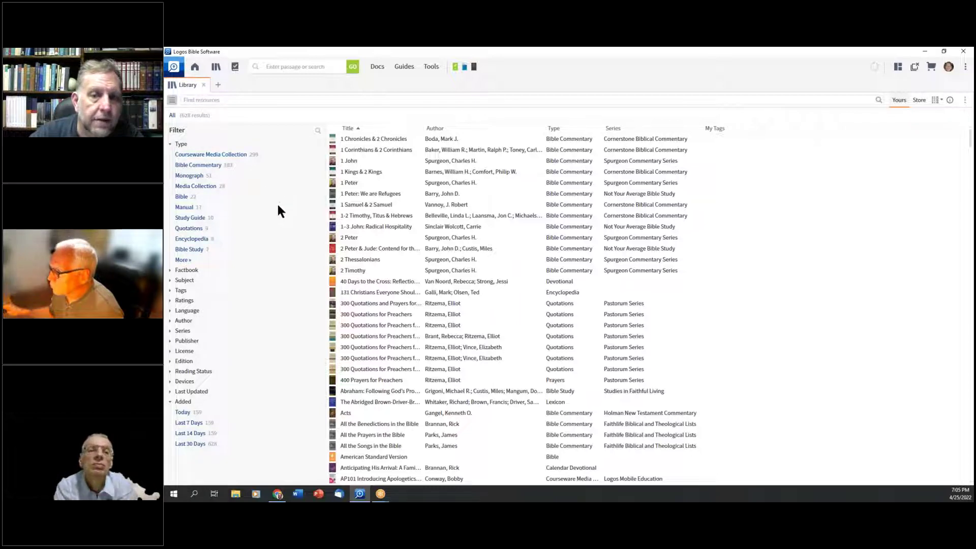
- Filter the library to resources added today with the type Bible
left_click(182, 412)
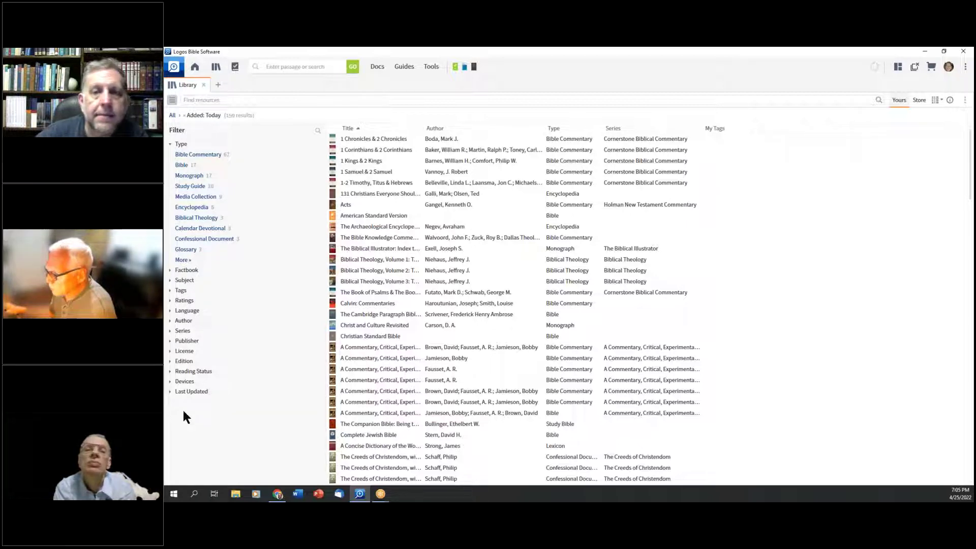
left_click(181, 165)
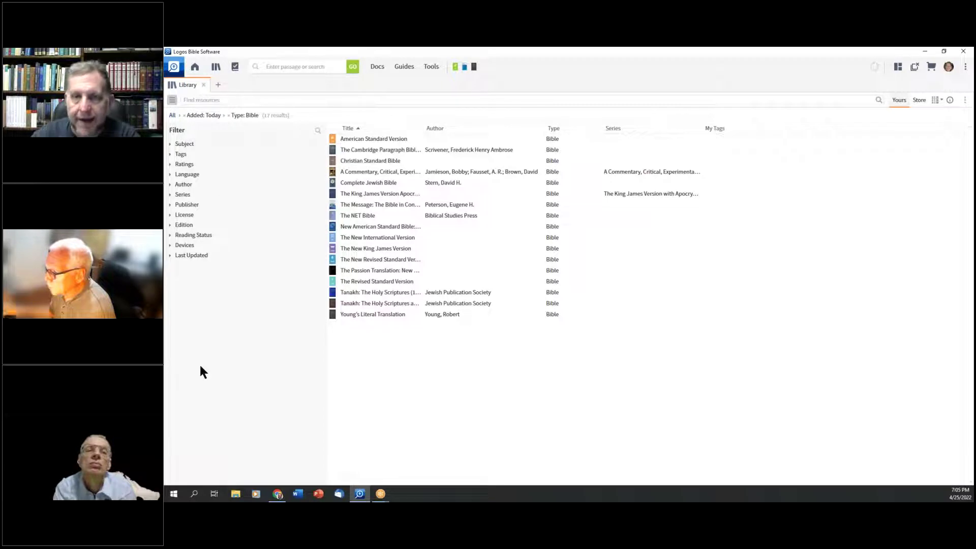
left_click(230, 115)
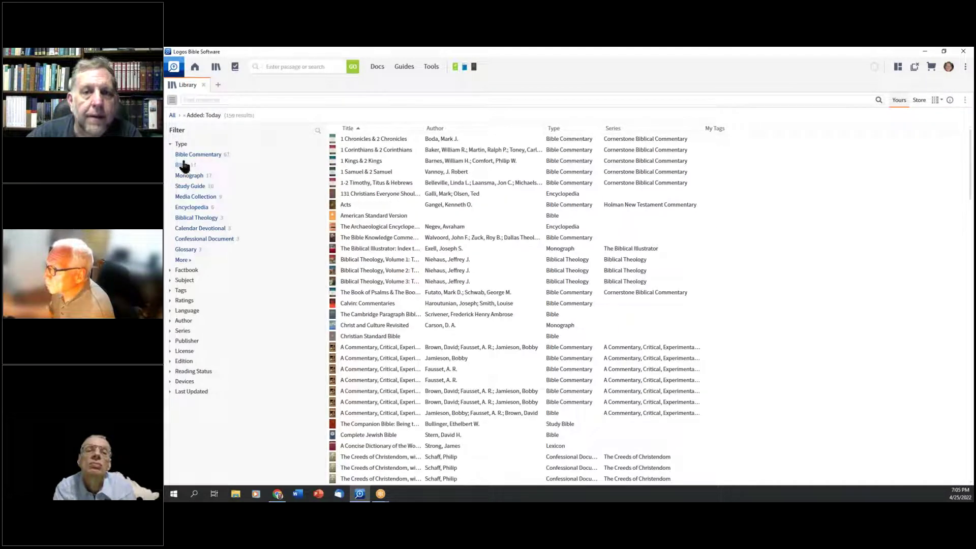
left_click(181, 165)
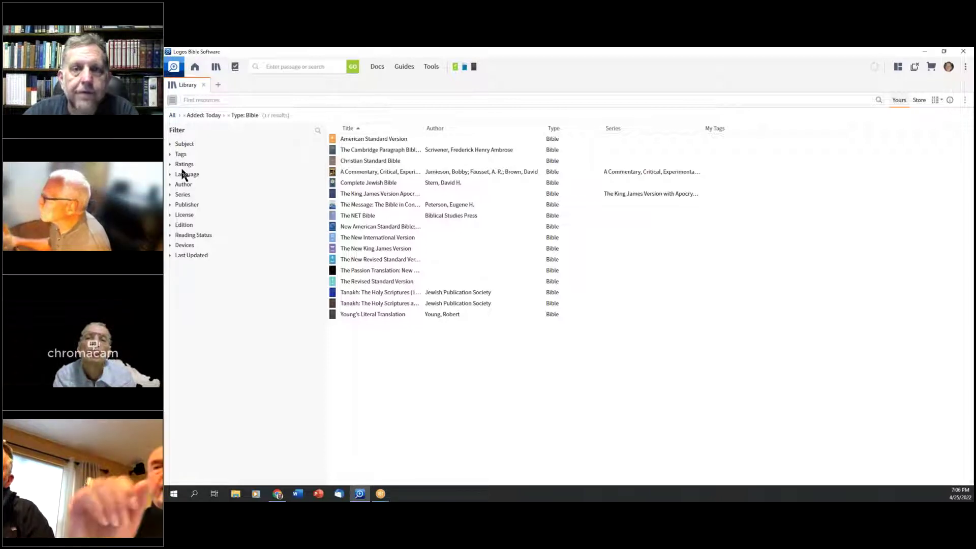
mouse_move(371, 249)
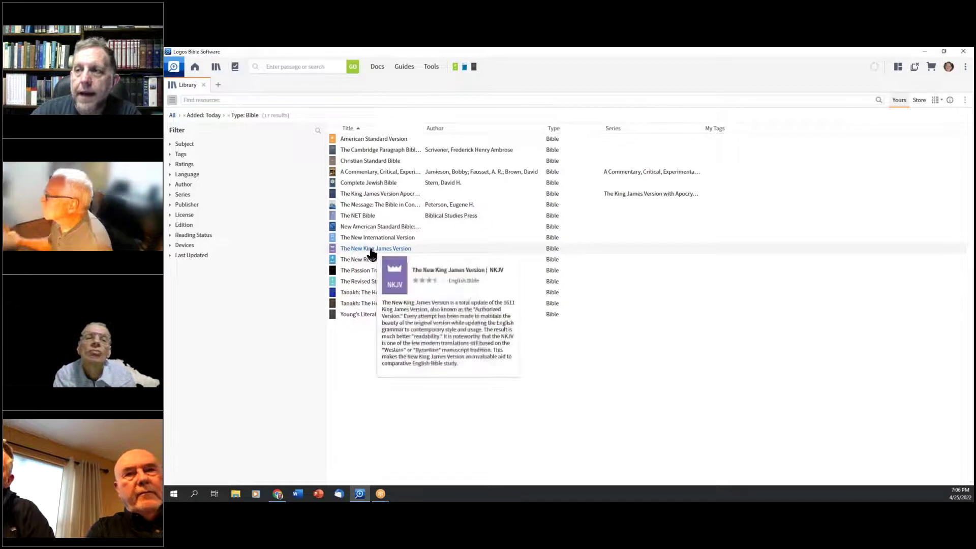
mouse_move(739, 204)
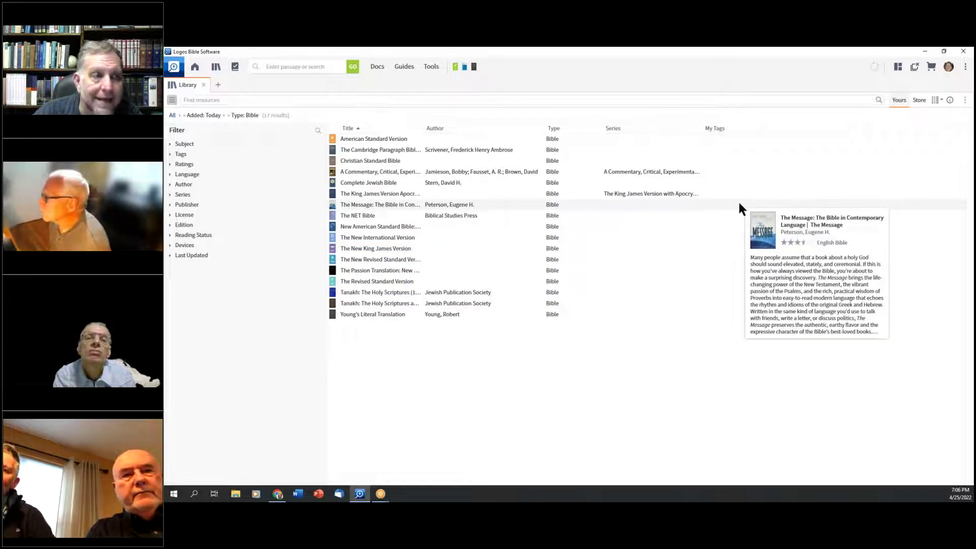
- Show the Prioritize Resources list of preferred resources beside the filtered Bibles
left_click(965, 100)
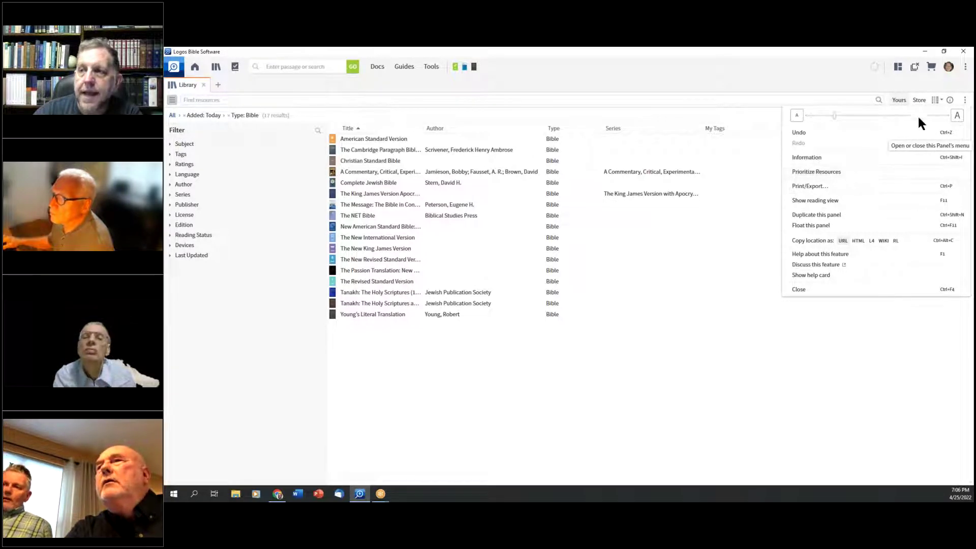
left_click(965, 101)
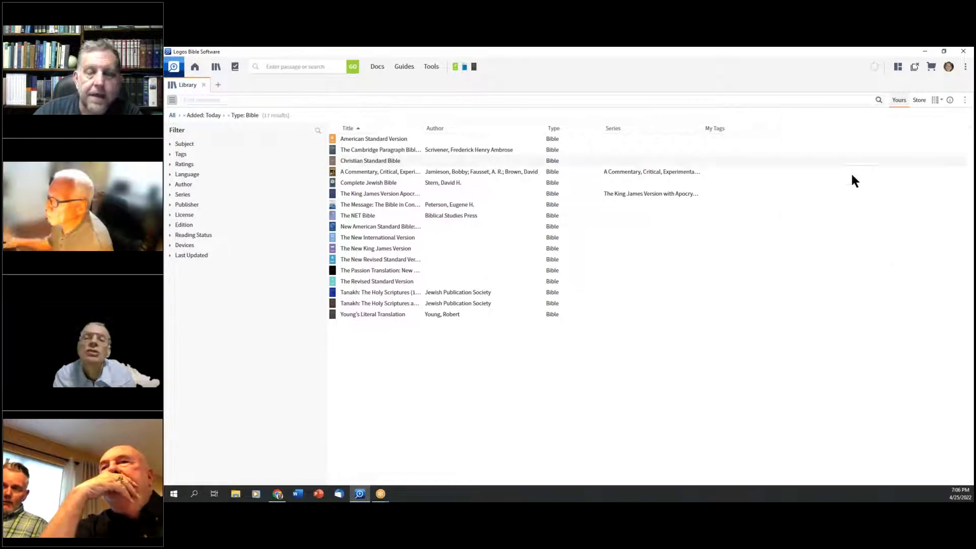
left_click(965, 101)
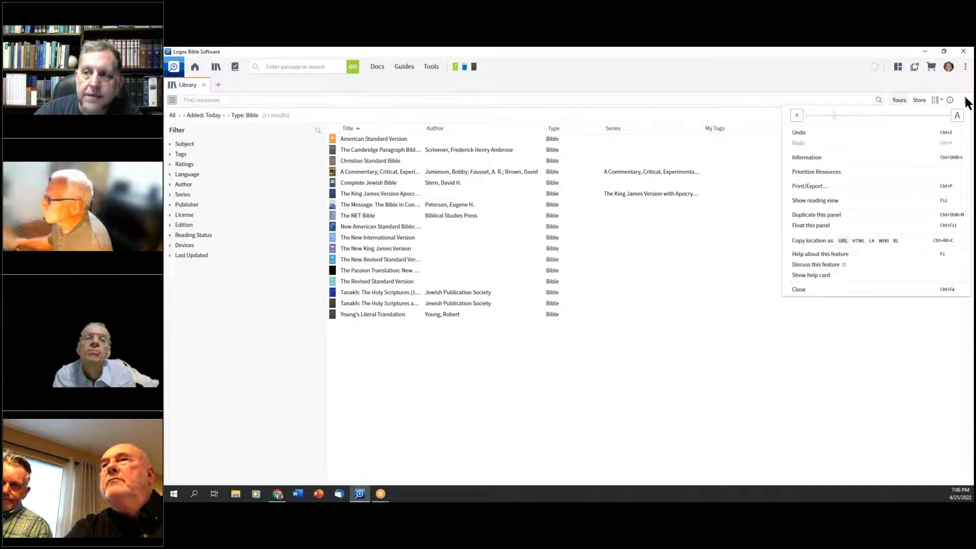
left_click(858, 171)
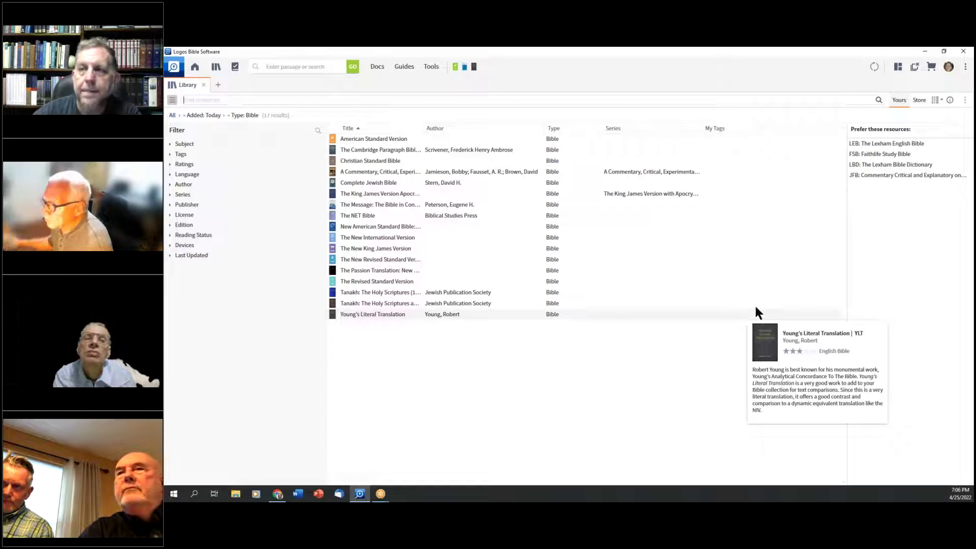
left_click(968, 101)
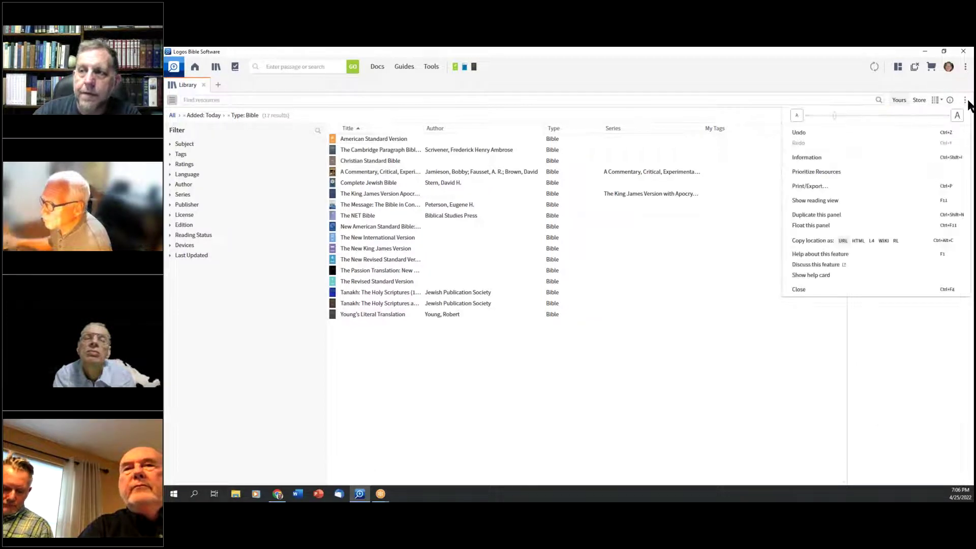
left_click(852, 172)
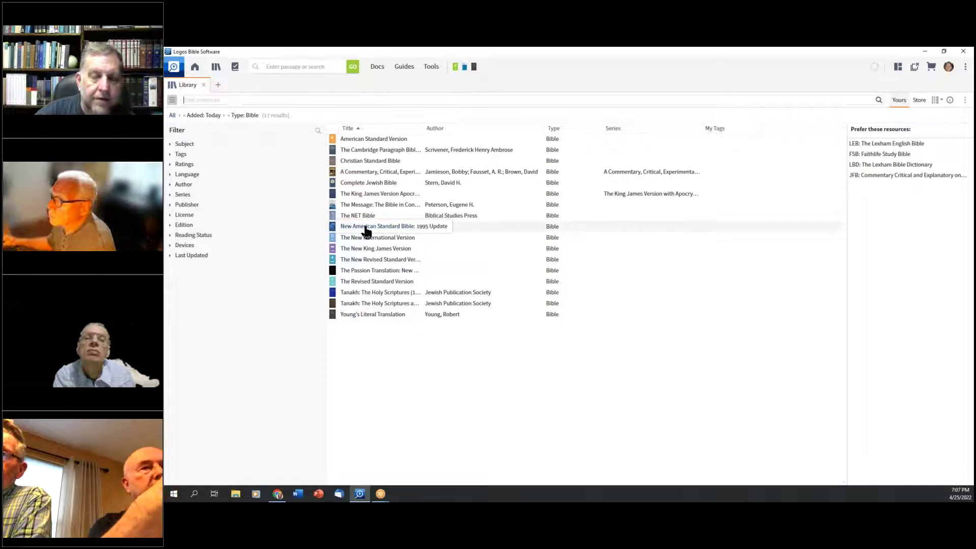
mouse_move(454, 227)
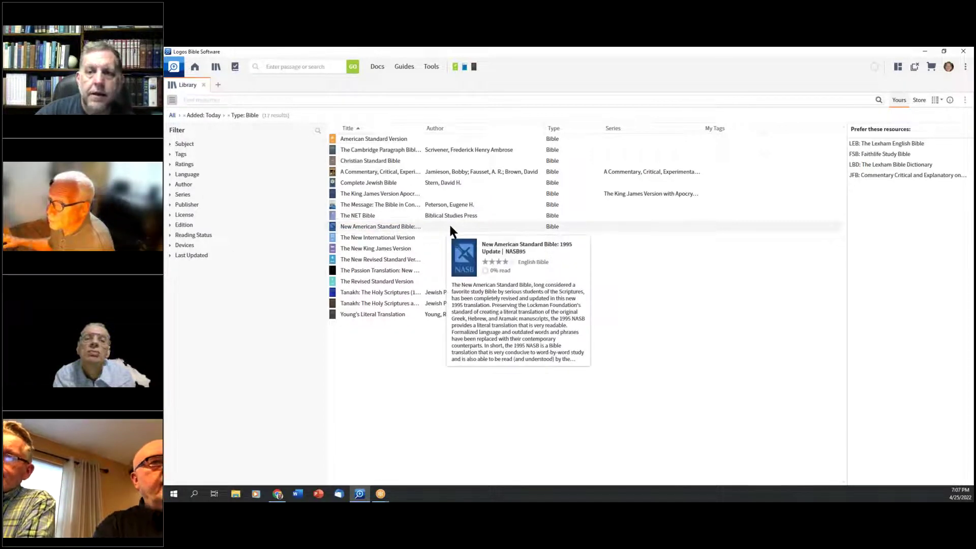
- Add the New American Standard Bible: 1995 Update at the head of the preferred resources and The New King James Version below The Lexham English Bible
mouse_move(451, 227)
left_mouse_down()
mouse_move(689, 172)
mouse_move(872, 153)
mouse_move(900, 140)
left_mouse_up()
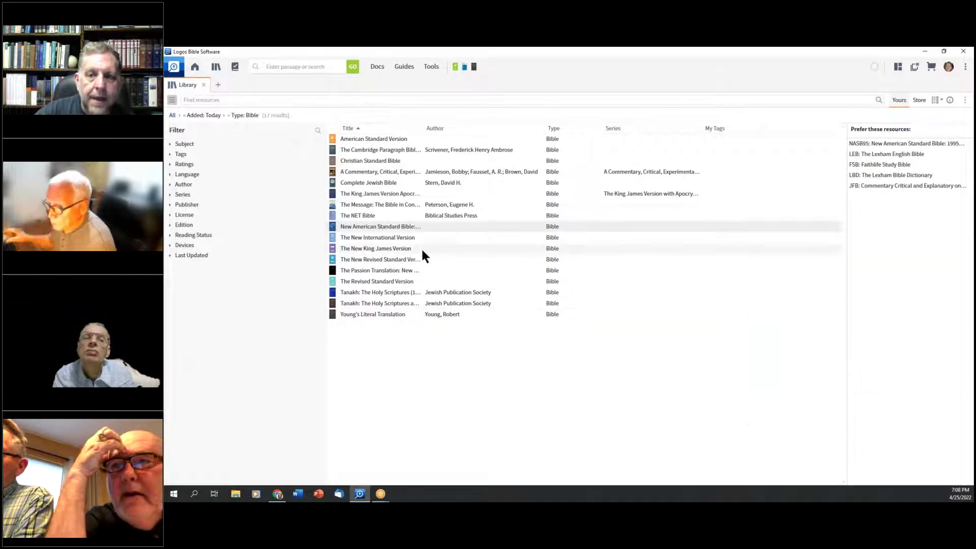
mouse_move(426, 248)
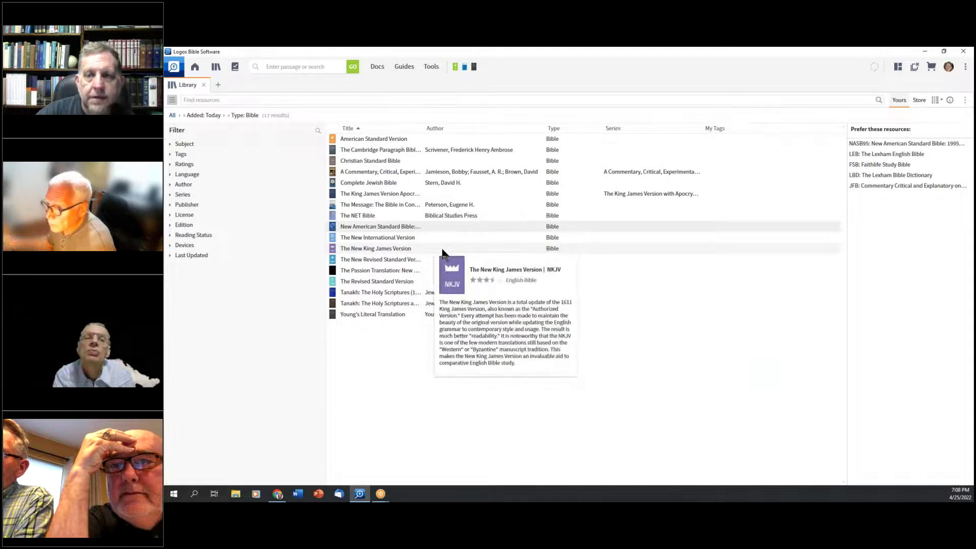
left_click_drag(441, 250, 864, 164)
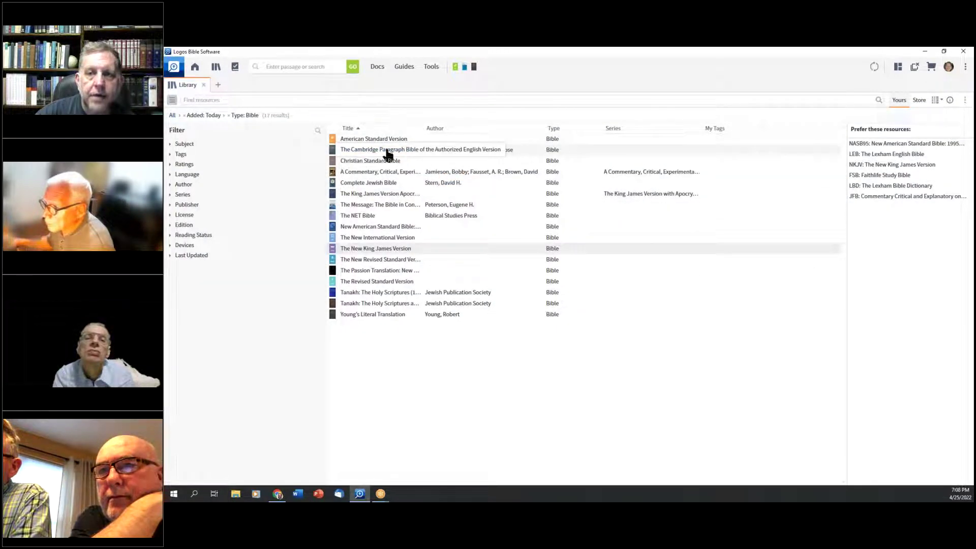
- Add The Cambridge Paragraph Bible below The New King James Version in the preferred resources and the Christian Standard Bible above it
left_click_drag(575, 148, 900, 169)
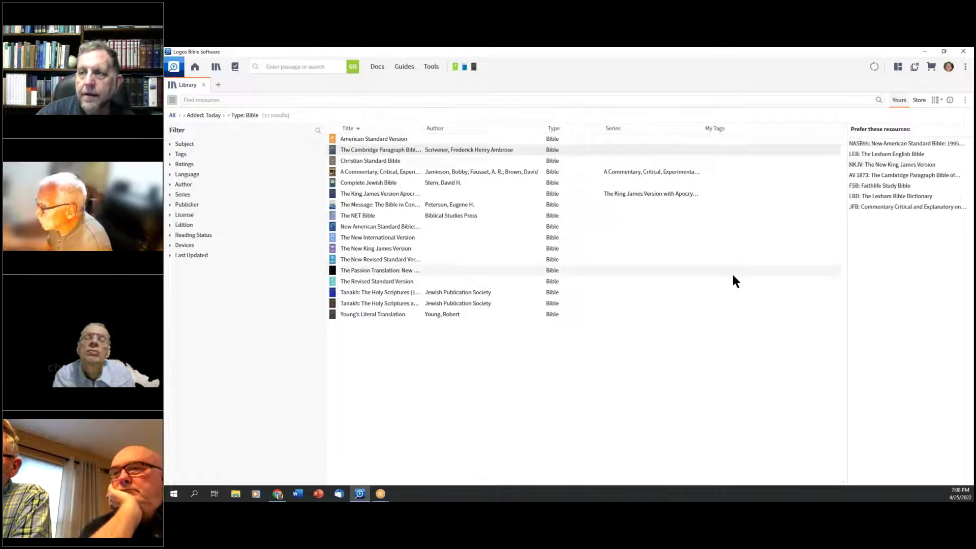
mouse_move(619, 308)
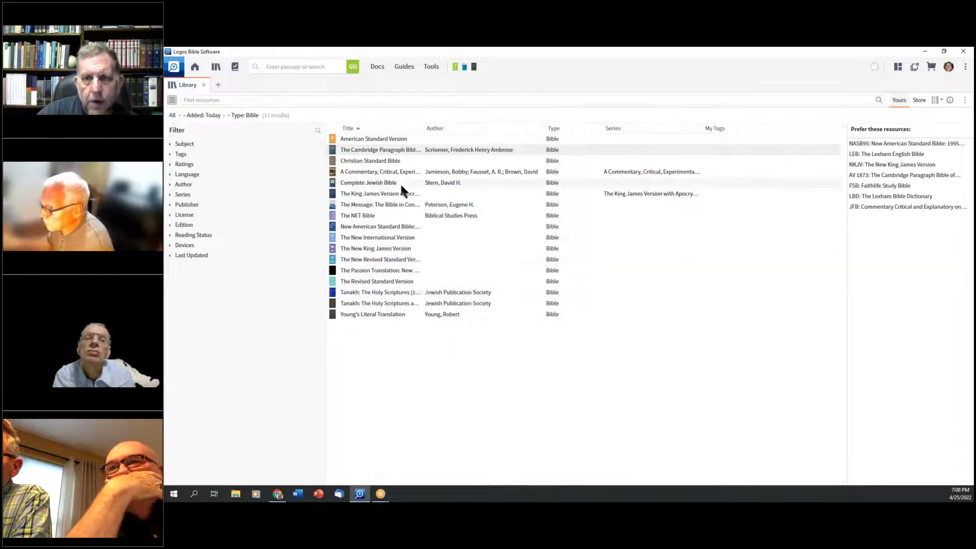
mouse_move(391, 218)
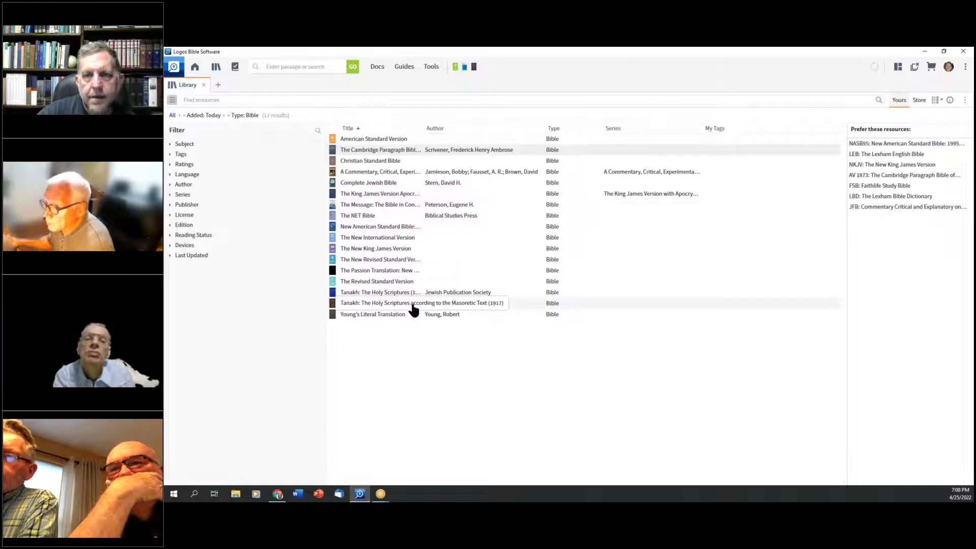
mouse_move(409, 164)
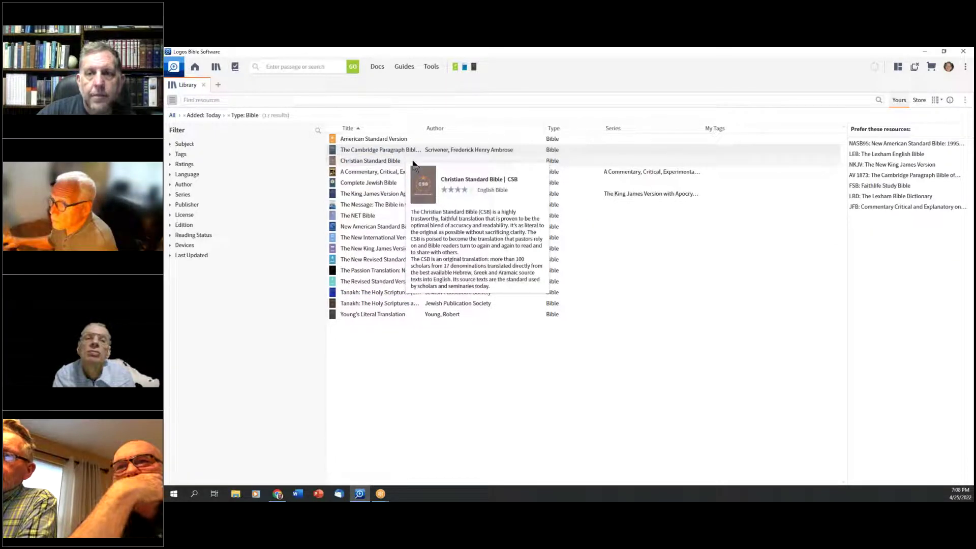
left_click_drag(409, 164, 910, 163)
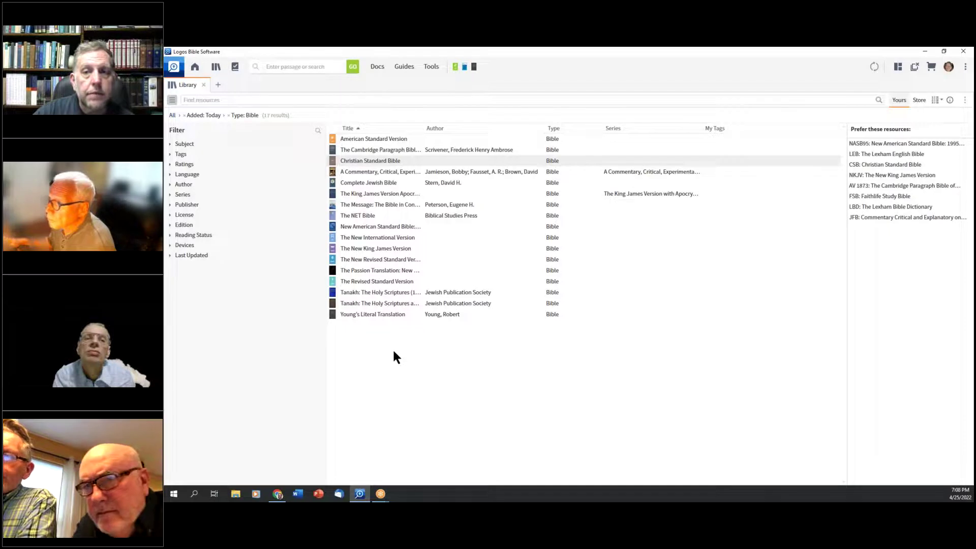
- Switch the type filter from Bible to Bible Commentary and add The Bible Knowledge Commentary above JFB in the preferred resources
left_click(229, 115)
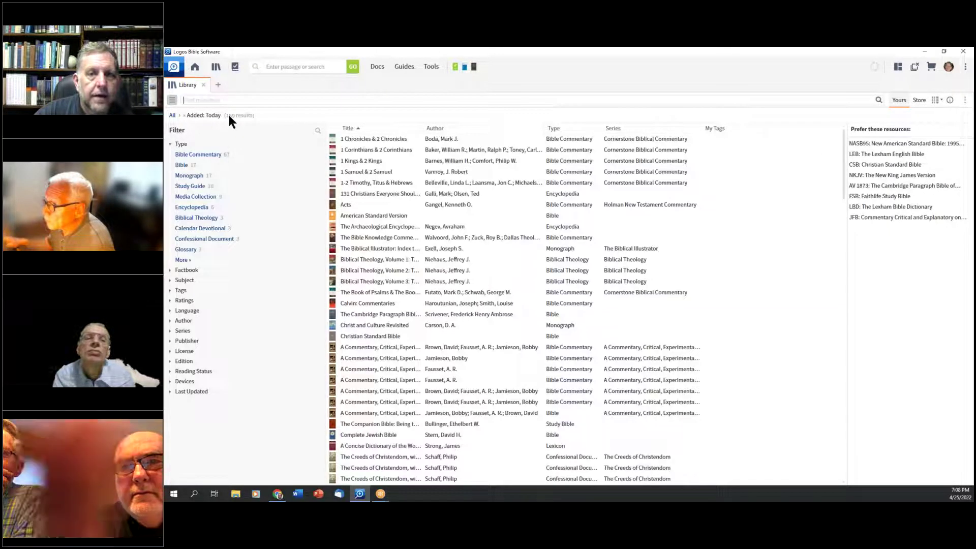
left_click(193, 158)
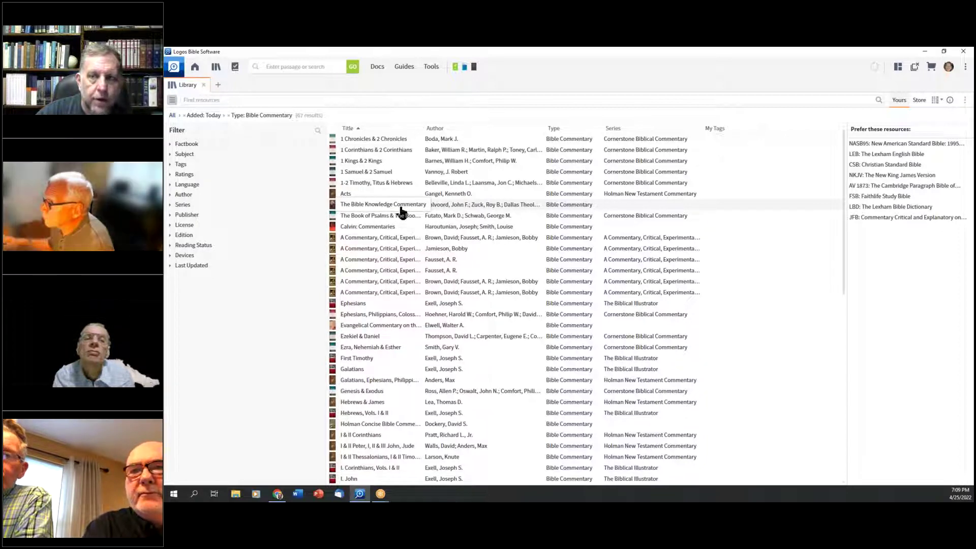
left_click_drag(618, 203, 915, 227)
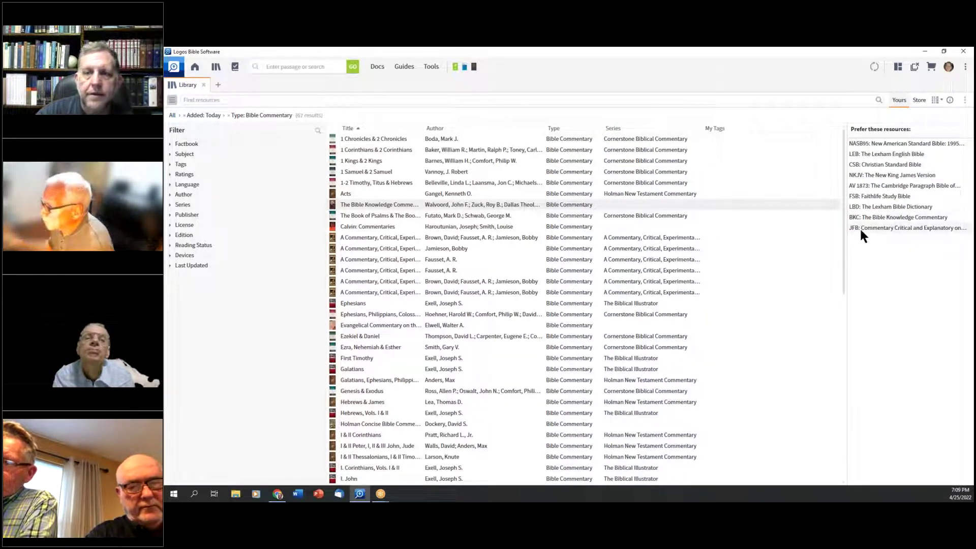
mouse_move(743, 257)
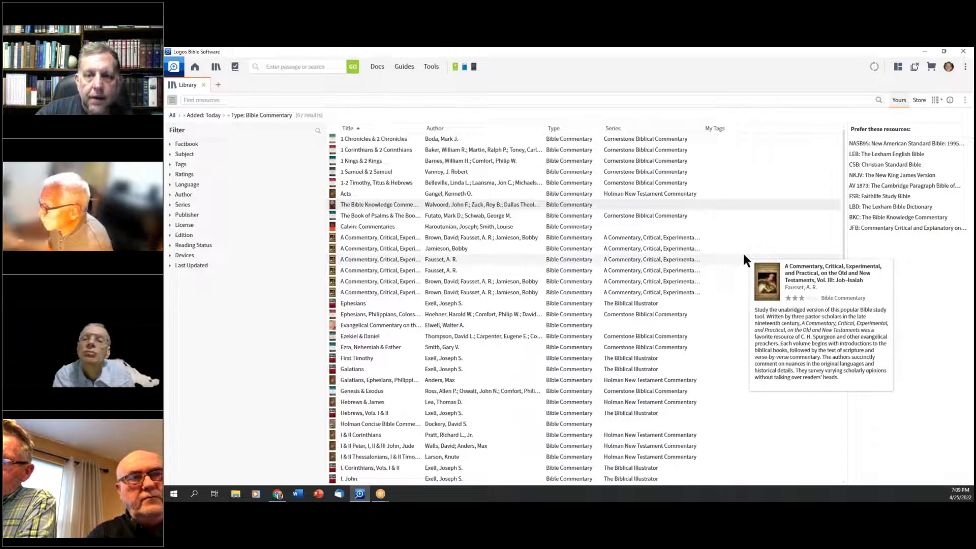
mouse_move(775, 245)
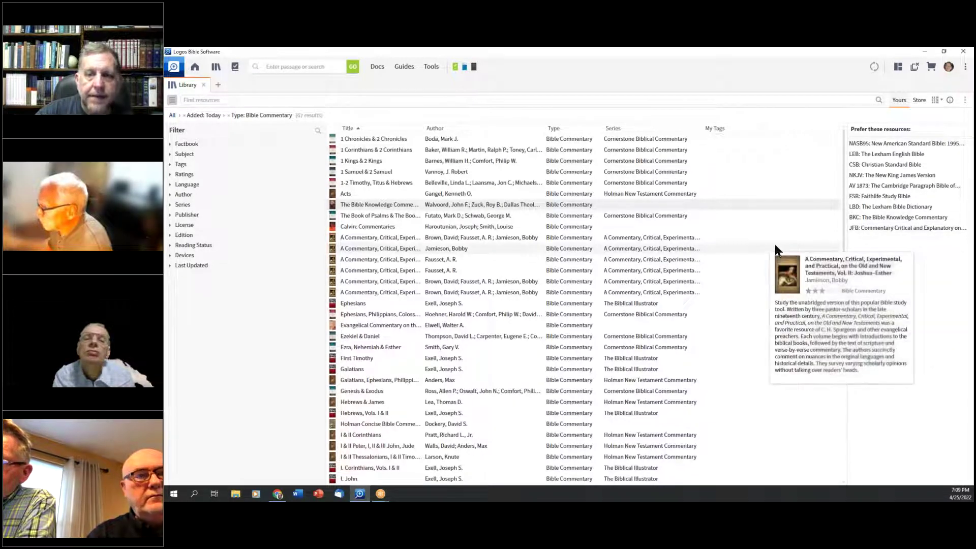
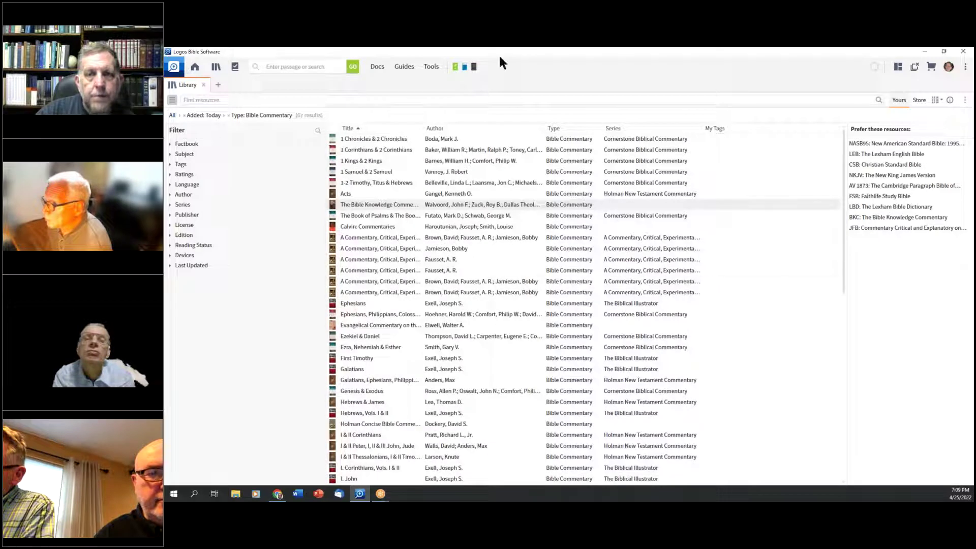
- Filter today's additions to Encyclopedia and prioritize The International Standard Bible Encyclopaedia above BKC, with the Holman Illustrated Bible Dictionary directly above it
left_click(228, 116)
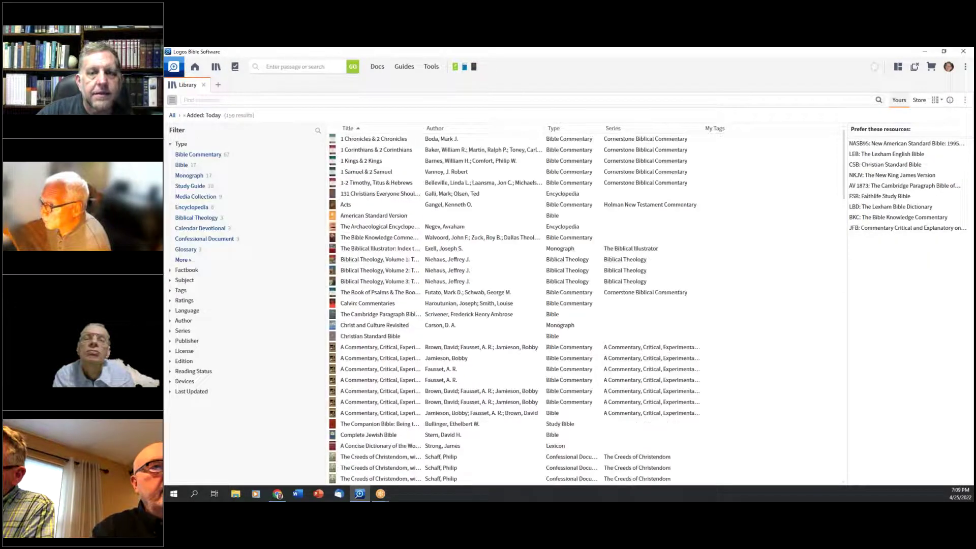
left_click(190, 208)
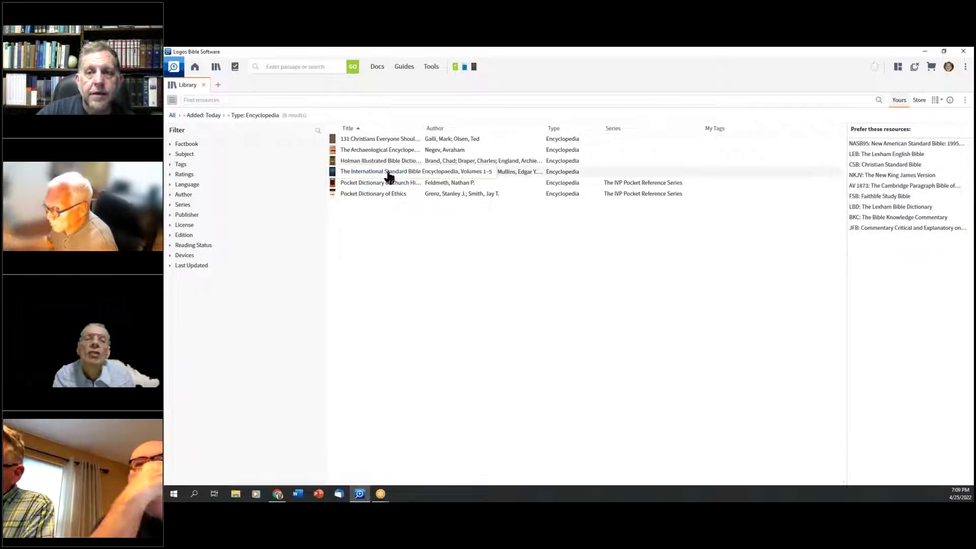
mouse_move(602, 171)
left_click_drag(602, 171, 918, 219)
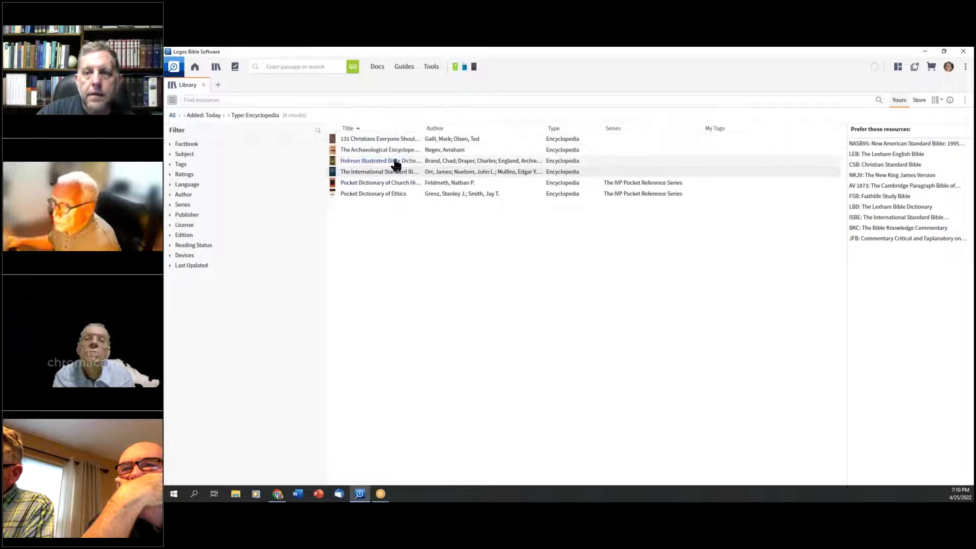
mouse_move(614, 162)
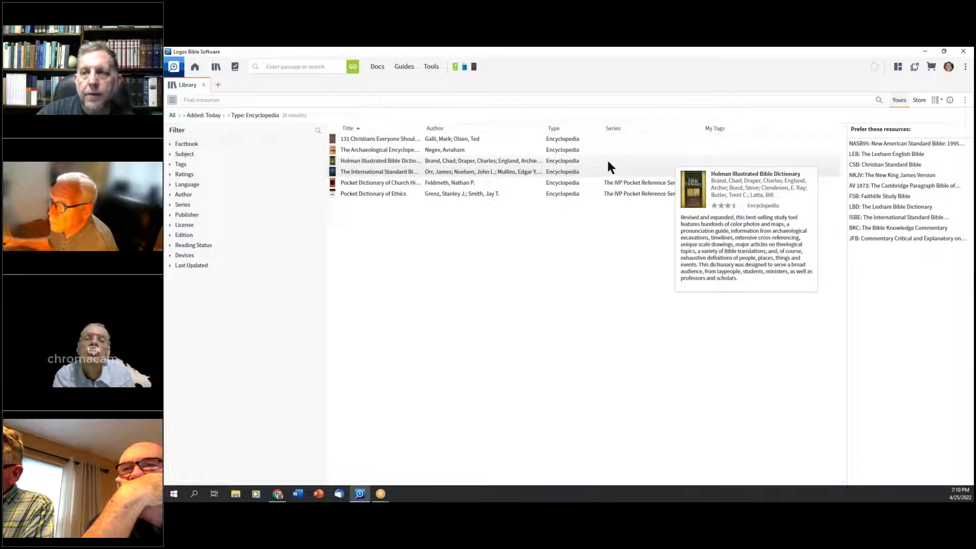
left_click_drag(607, 161, 942, 213)
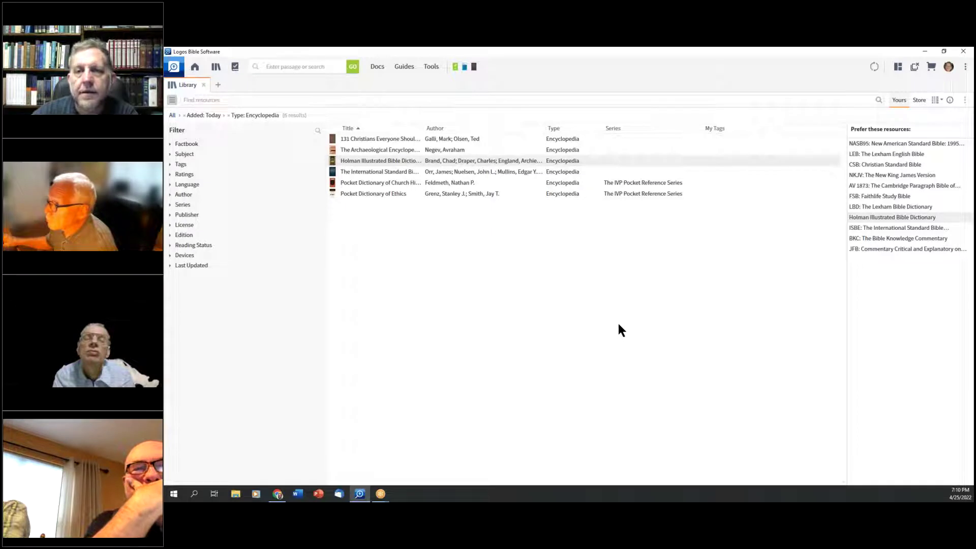
- Filter today's additions to the type Lexicon and add the Enhanced Brown-Driver-Briggs lexicon at the end of the preferred resources
left_click(229, 114)
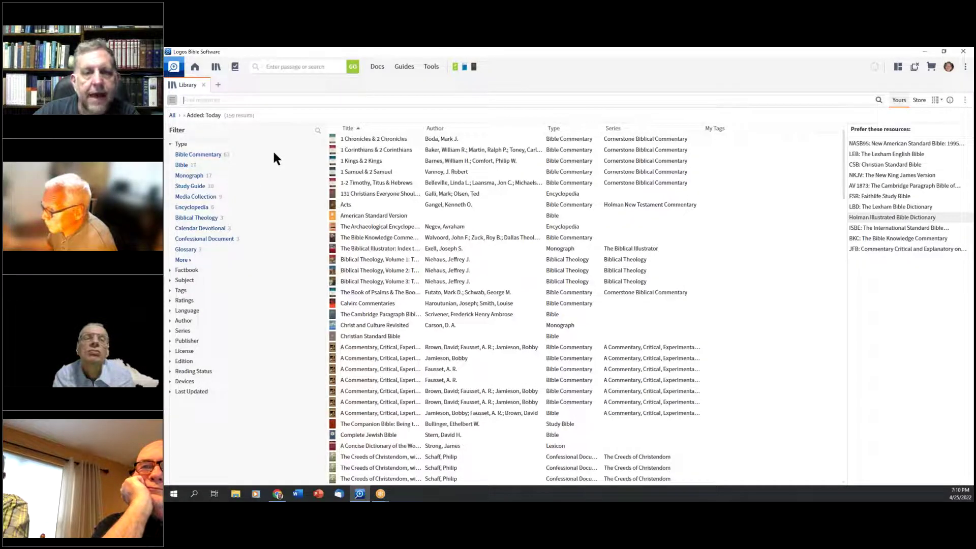
left_click(171, 145)
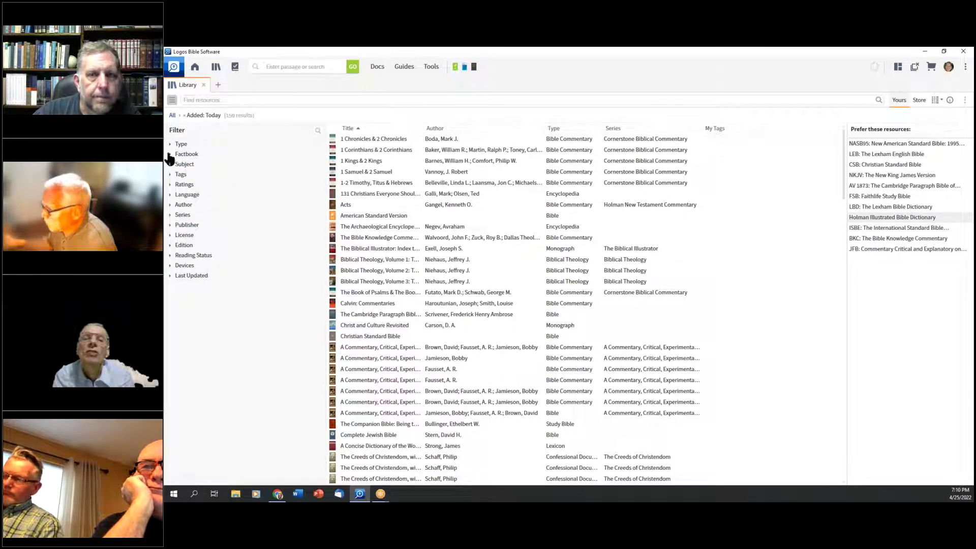
left_click(170, 145)
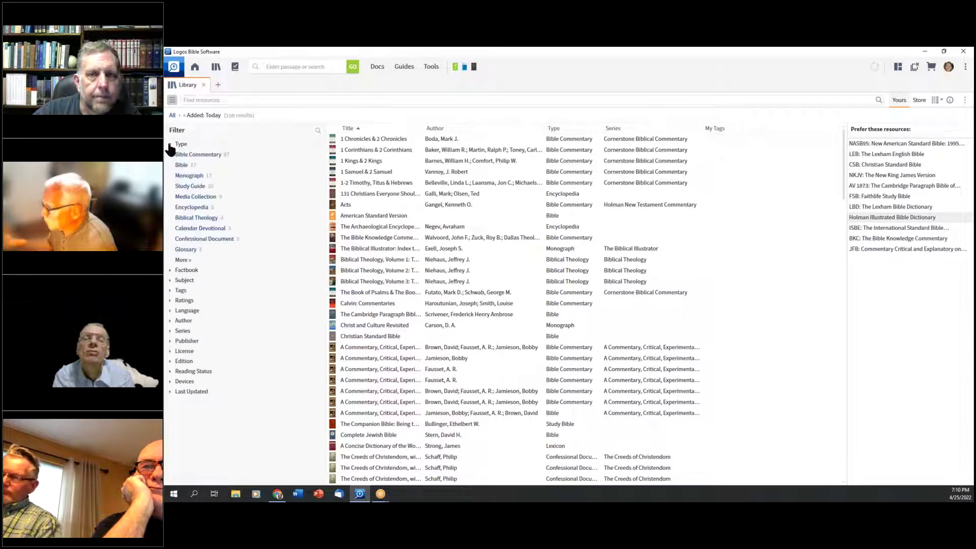
left_click(182, 260)
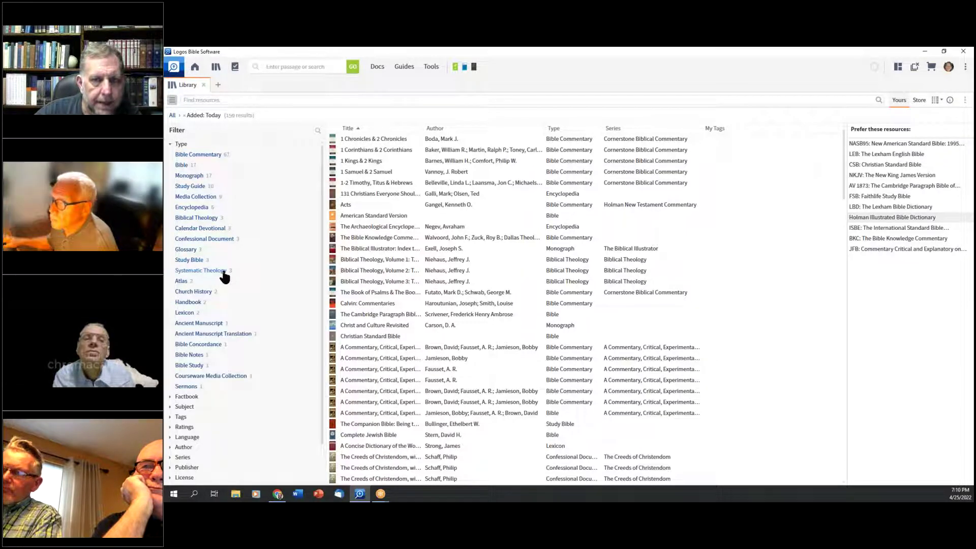
left_click(185, 313)
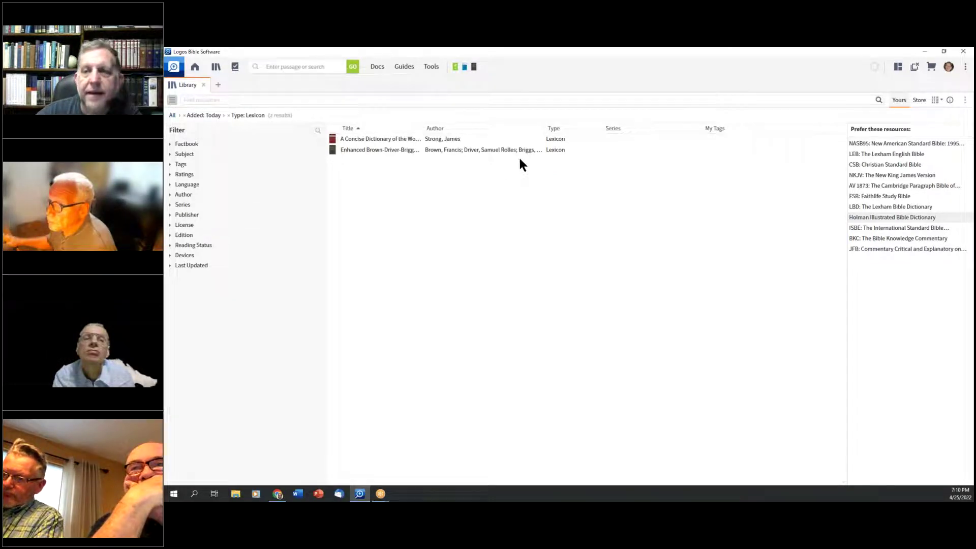
mouse_move(587, 148)
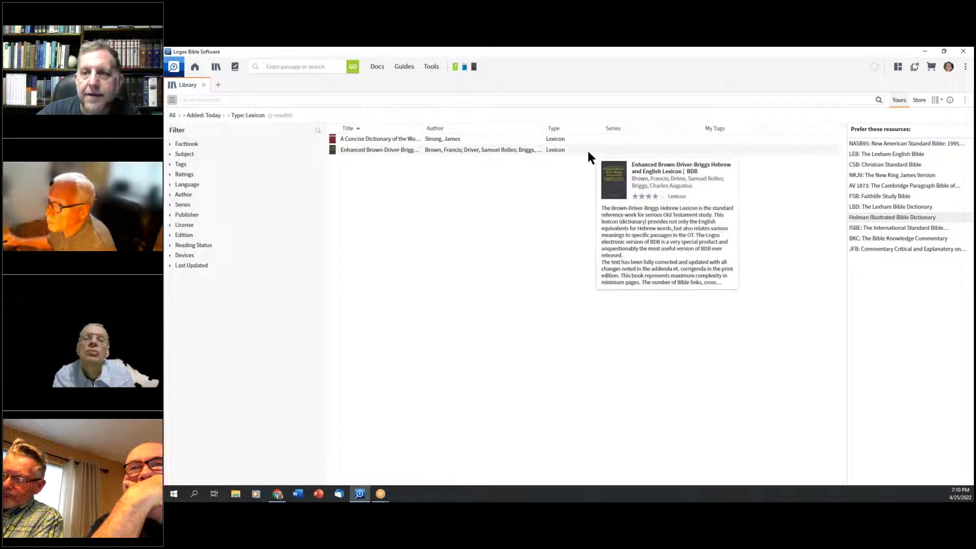
left_click_drag(581, 151, 885, 268)
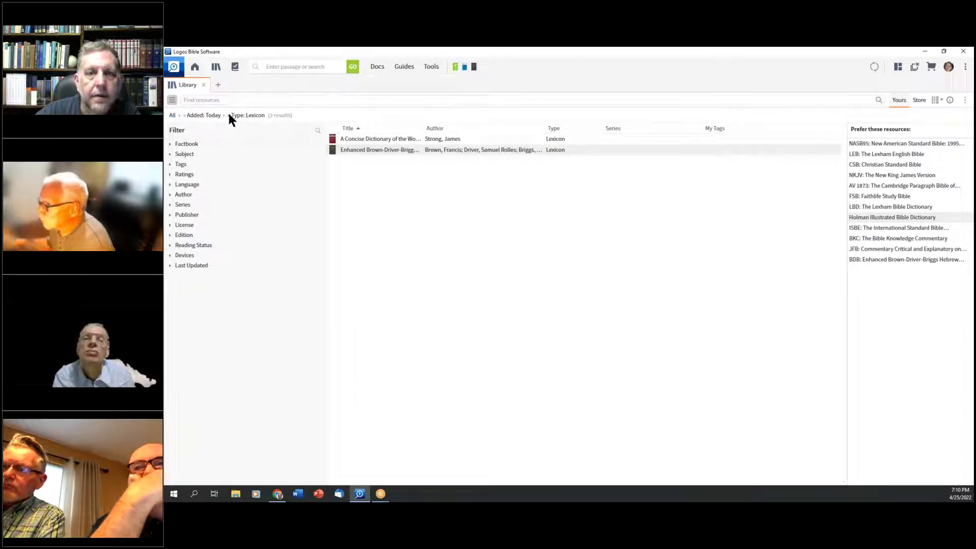
- Clear all library filters and toggle the Prioritize Resources list off and back on
left_click(173, 115)
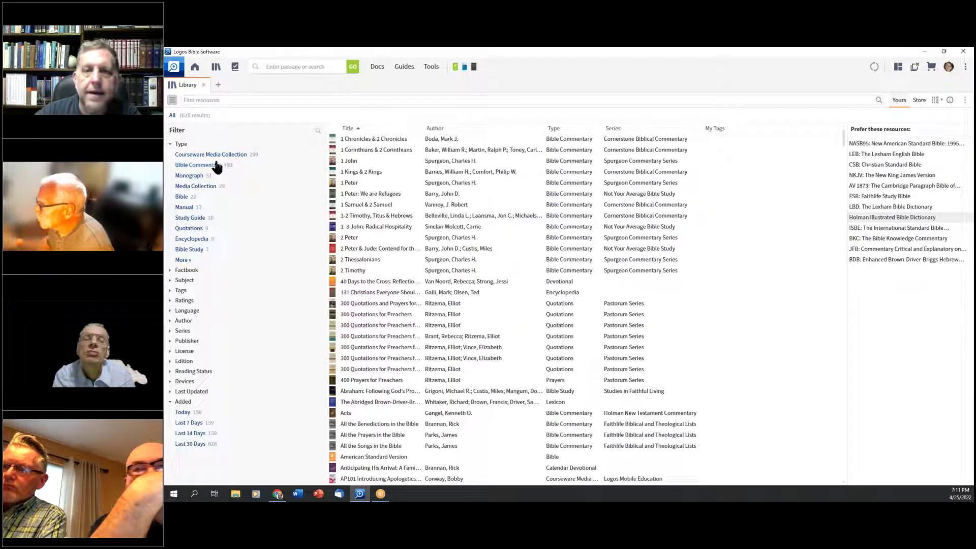
left_click(965, 102)
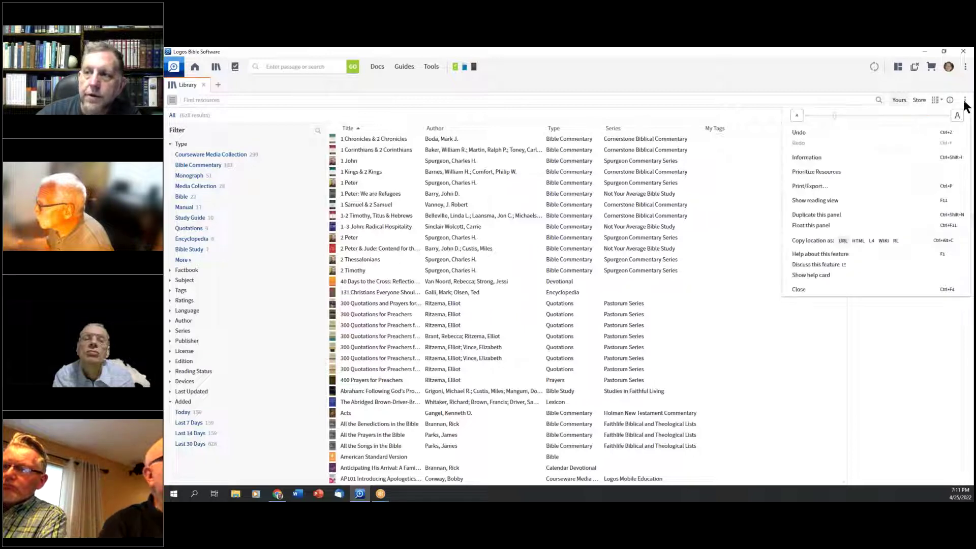
left_click(849, 170)
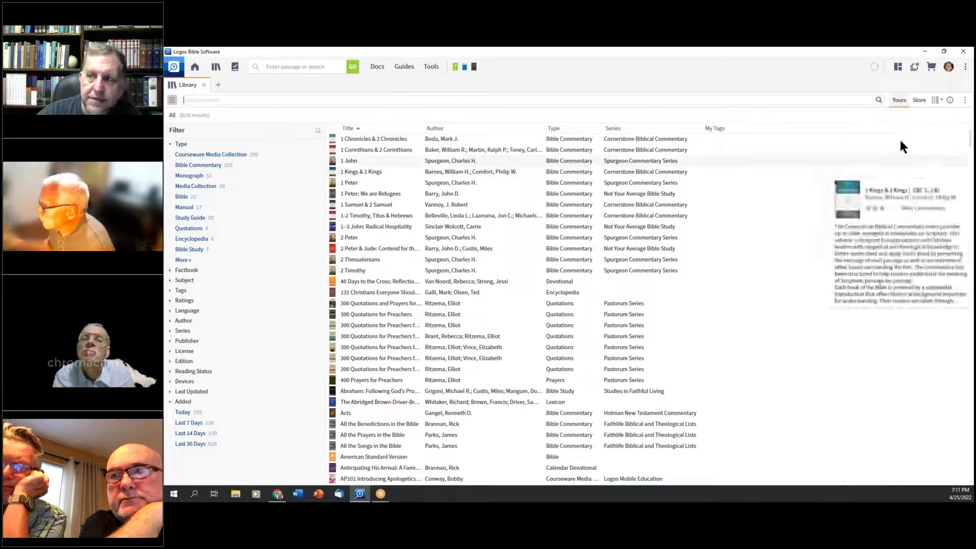
left_click(964, 100)
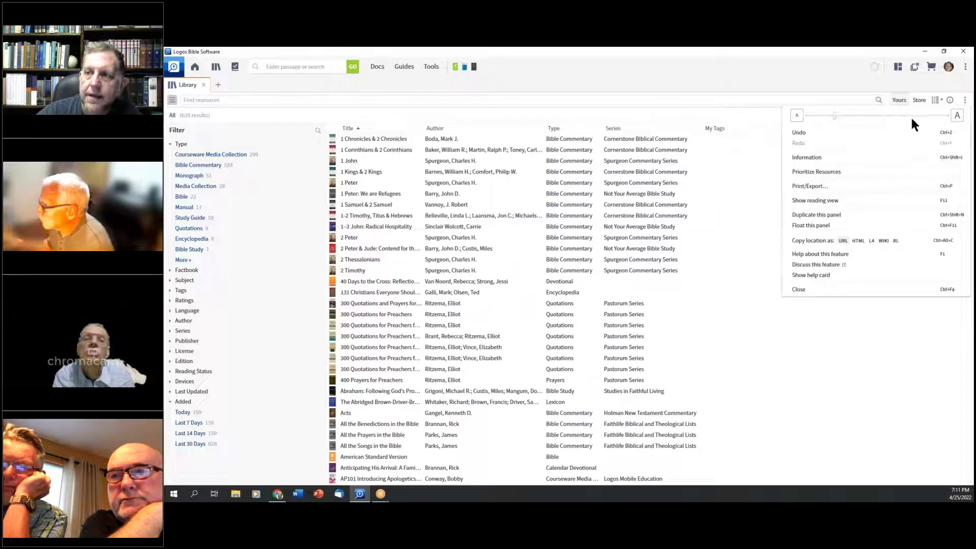
left_click(854, 171)
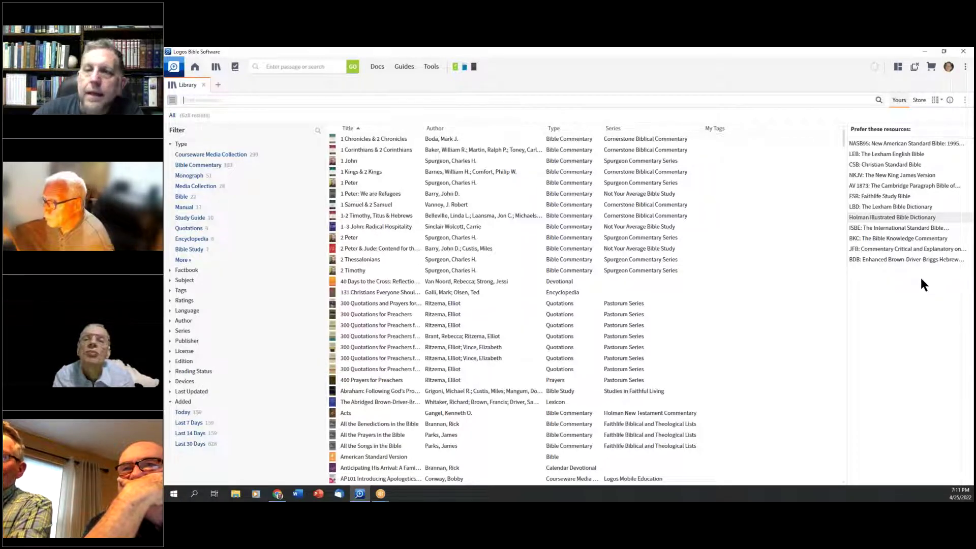
- Hide both the Prioritize Resources list and the filter sidebar so the library fills the workspace
left_click(965, 99)
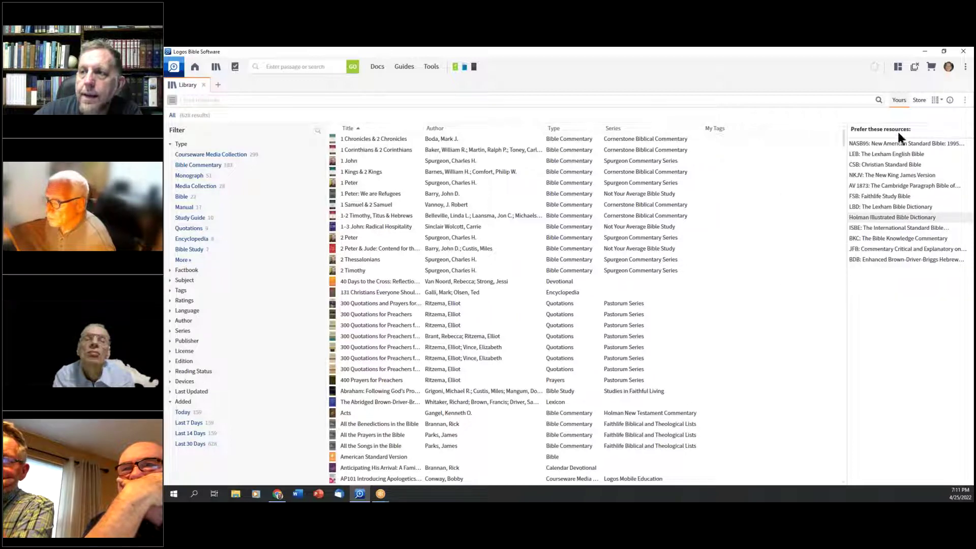
left_click(964, 100)
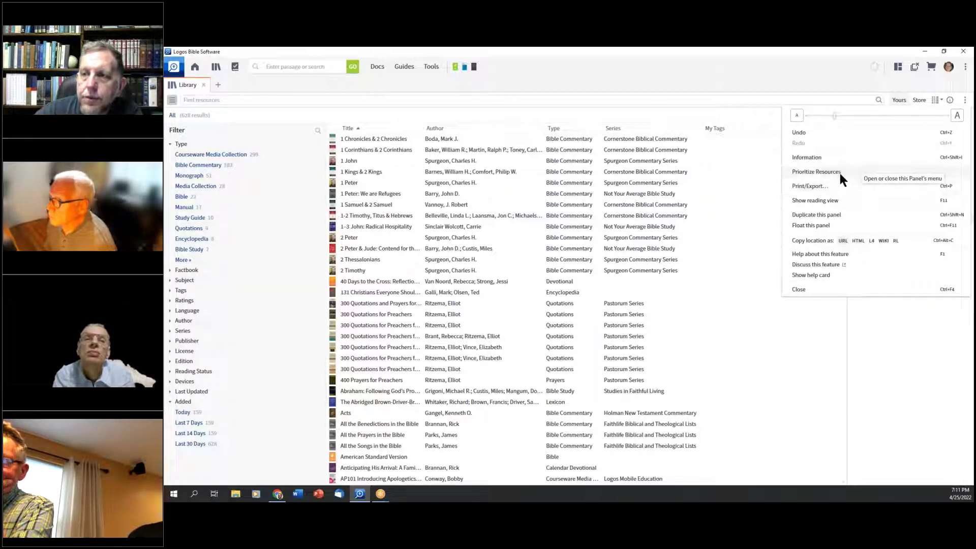
left_click(837, 172)
left_click(174, 99)
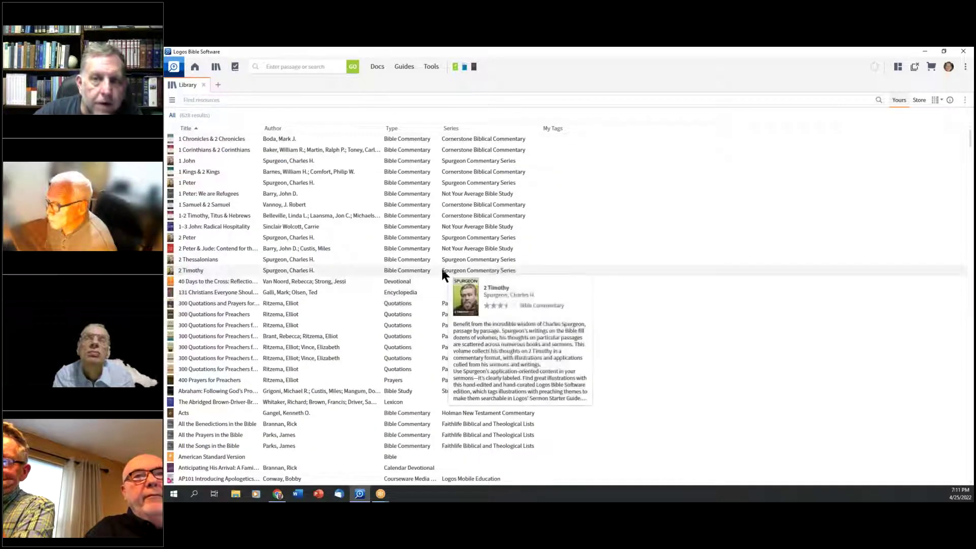
- Show the library in Cover view and sort the covers by Author, by Most Used, and by Recent
left_click(941, 101)
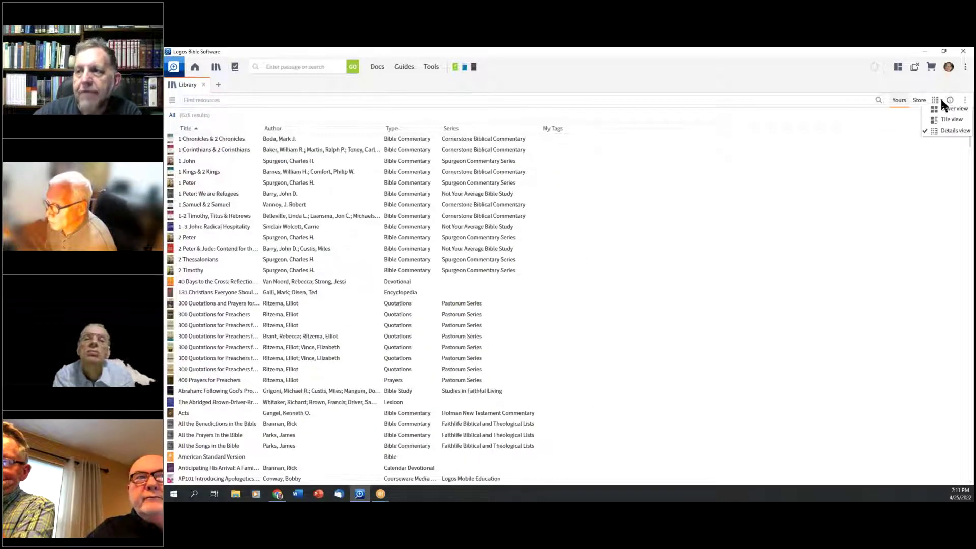
left_click(942, 111)
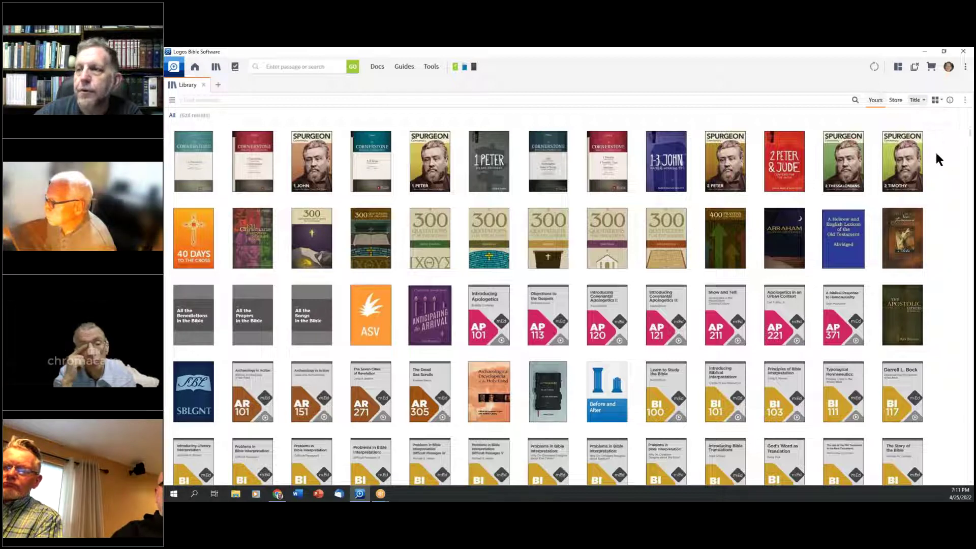
left_click(917, 100)
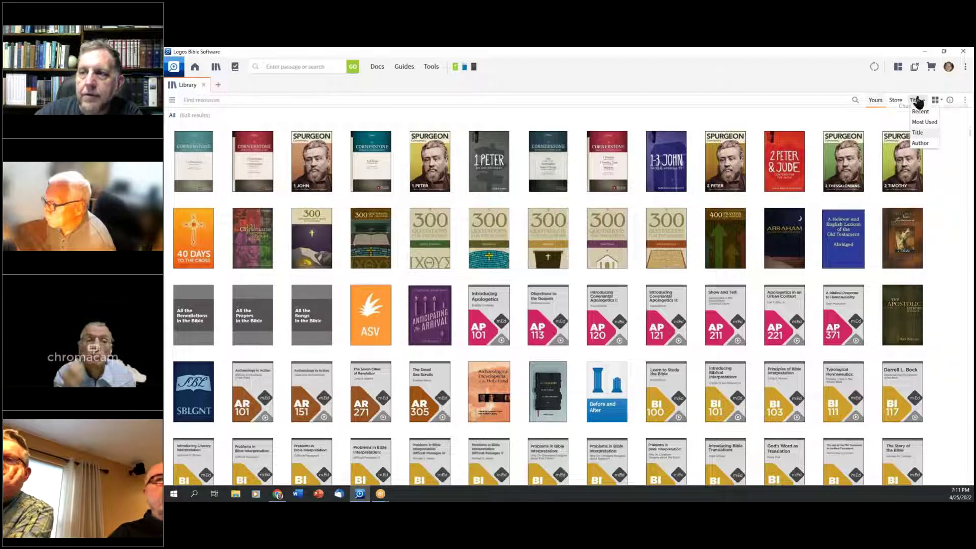
left_click(926, 142)
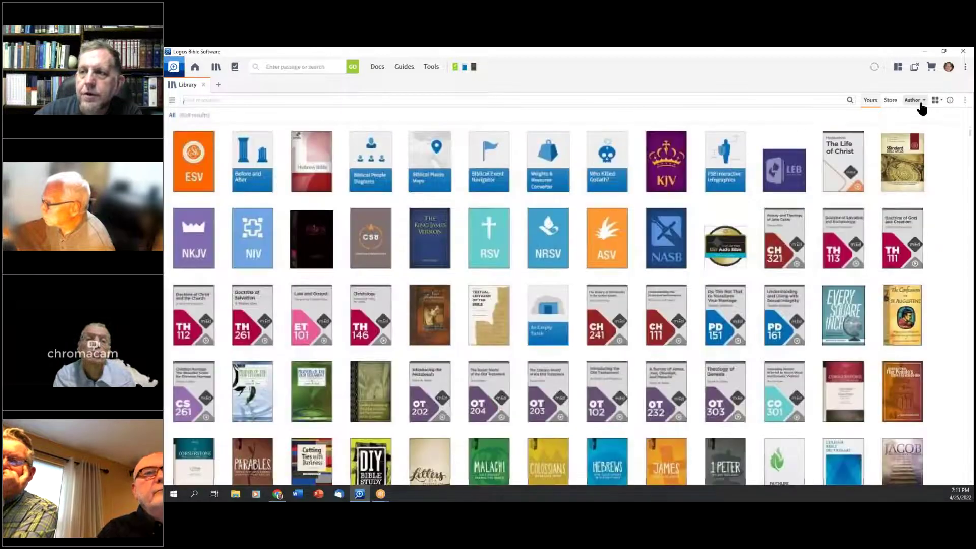
left_click(922, 121)
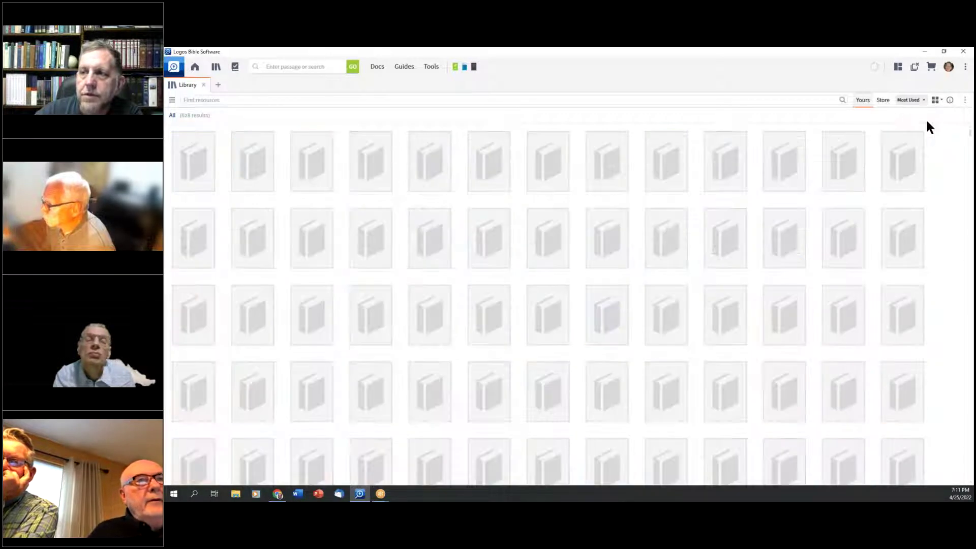
left_click(915, 112)
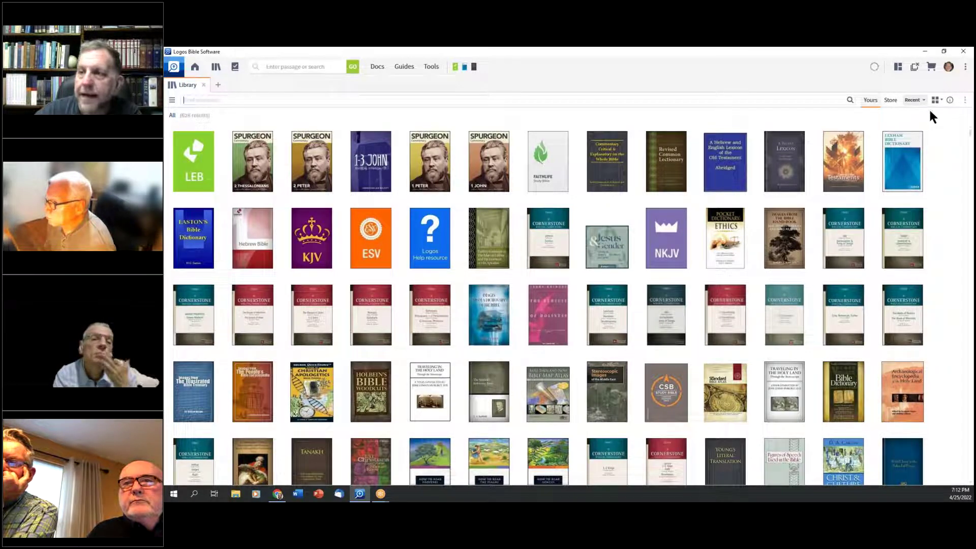
- Switch the library to Tile view and sort the resources by Title
left_click(938, 101)
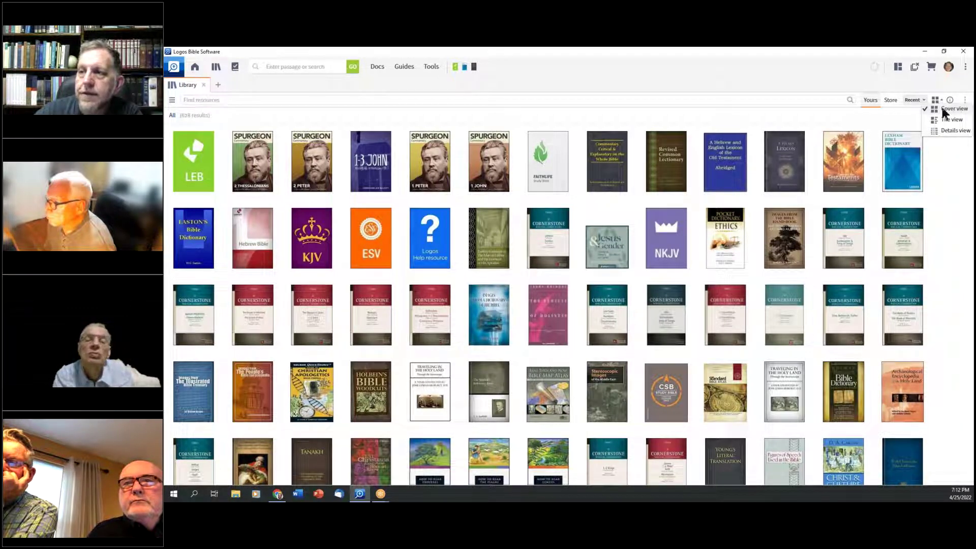
left_click(952, 120)
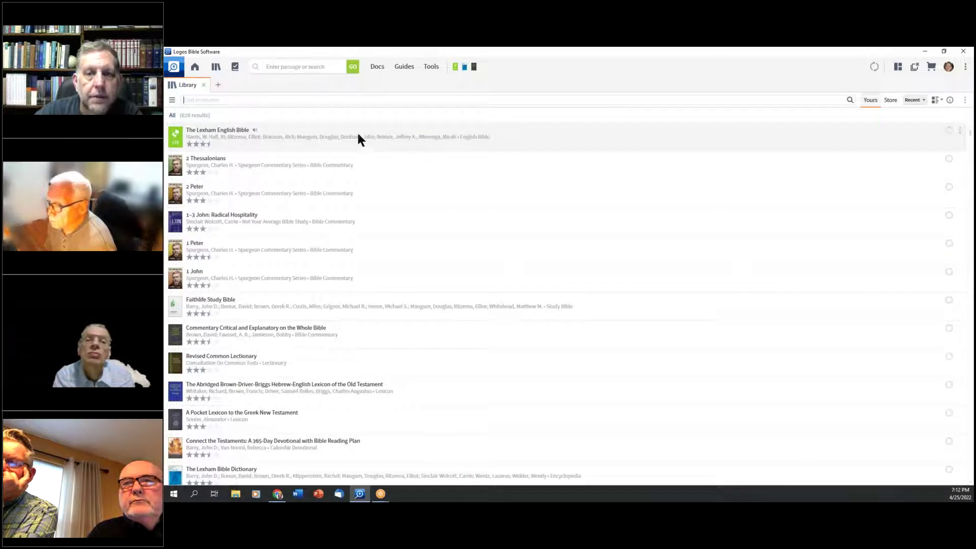
mouse_move(464, 331)
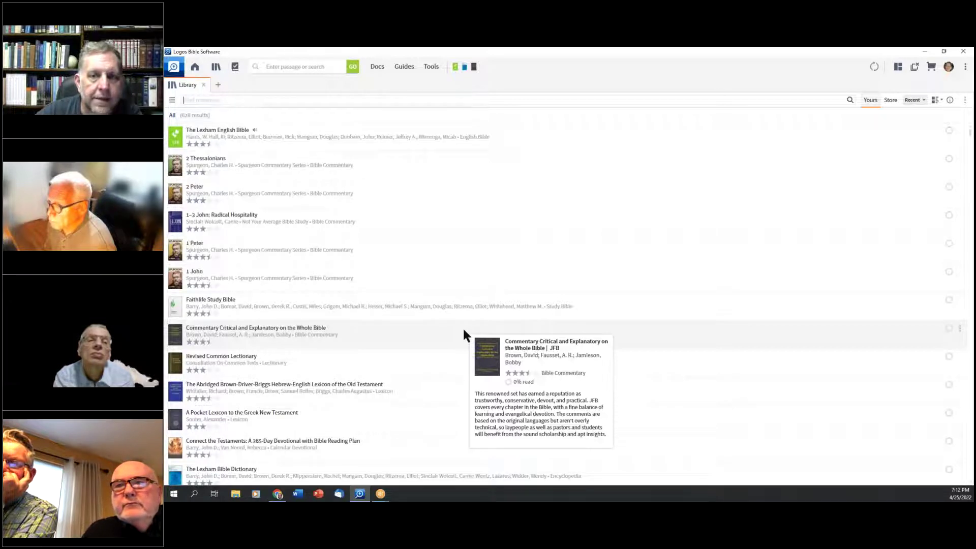
left_click(924, 102)
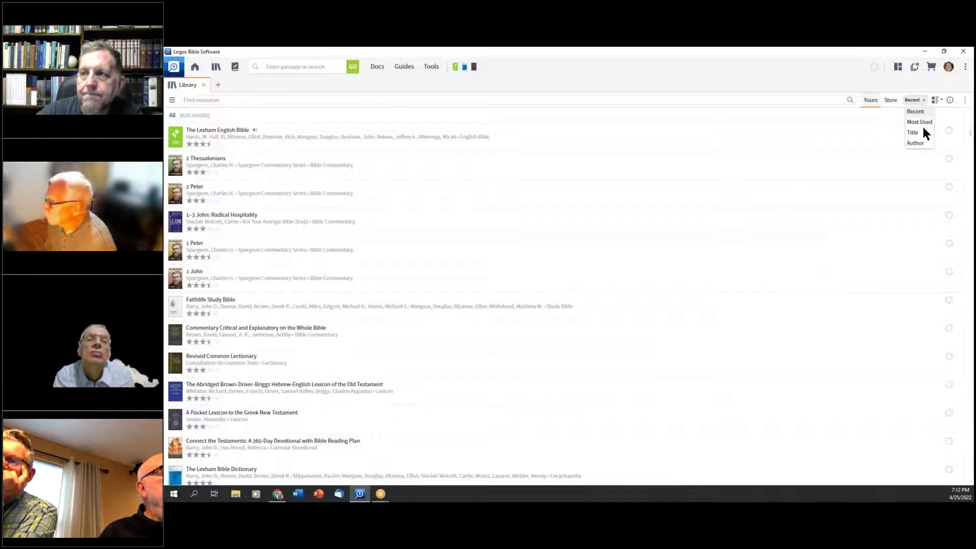
left_click(921, 131)
- Return the library to Details view
left_click(936, 99)
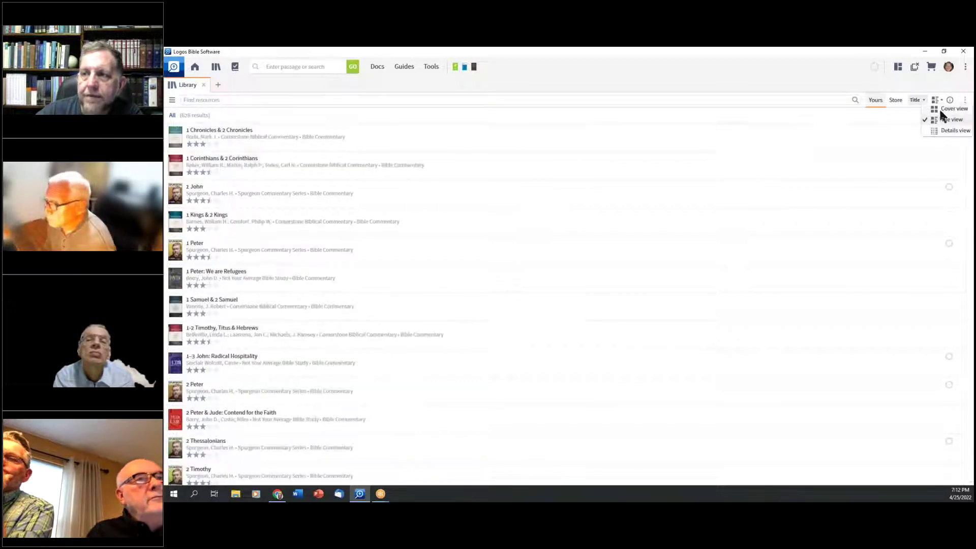
left_click(951, 129)
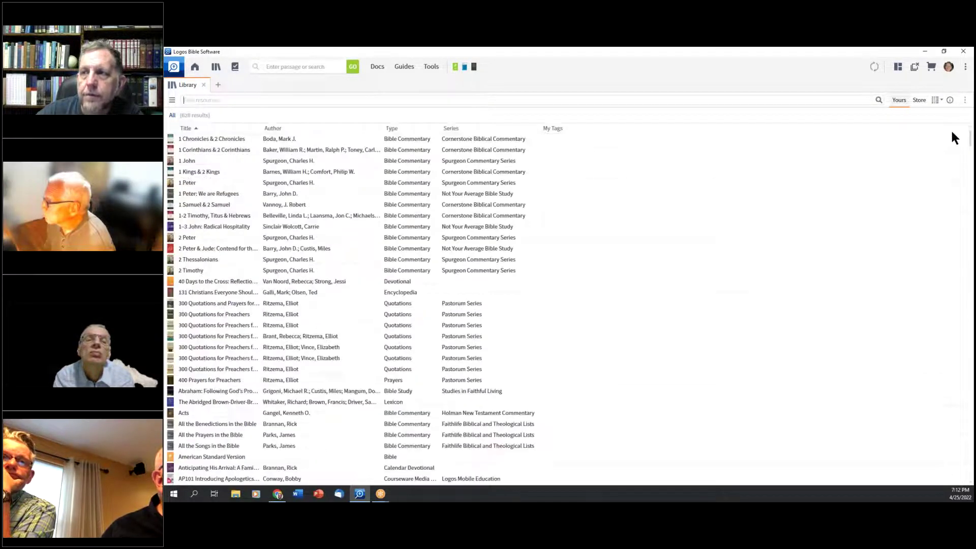
left_click(940, 96)
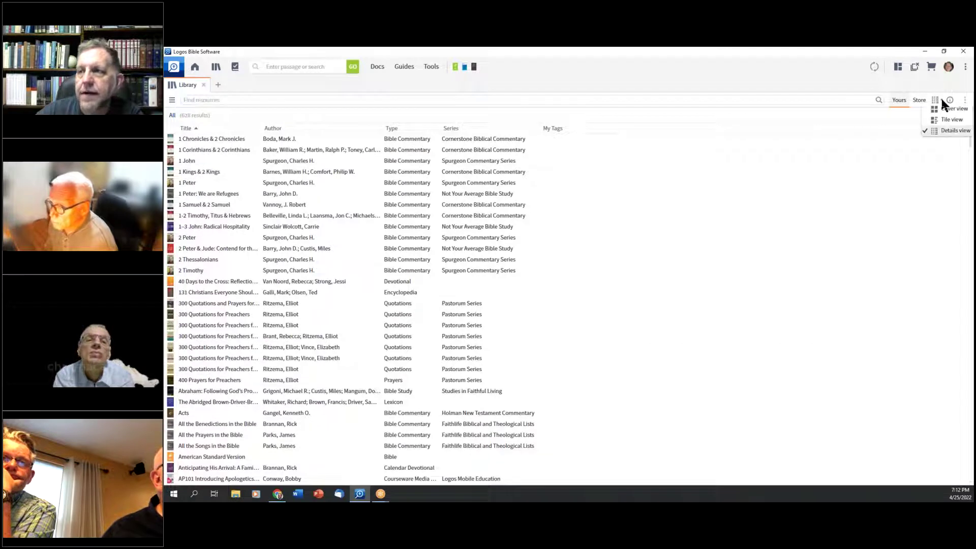
left_click(940, 96)
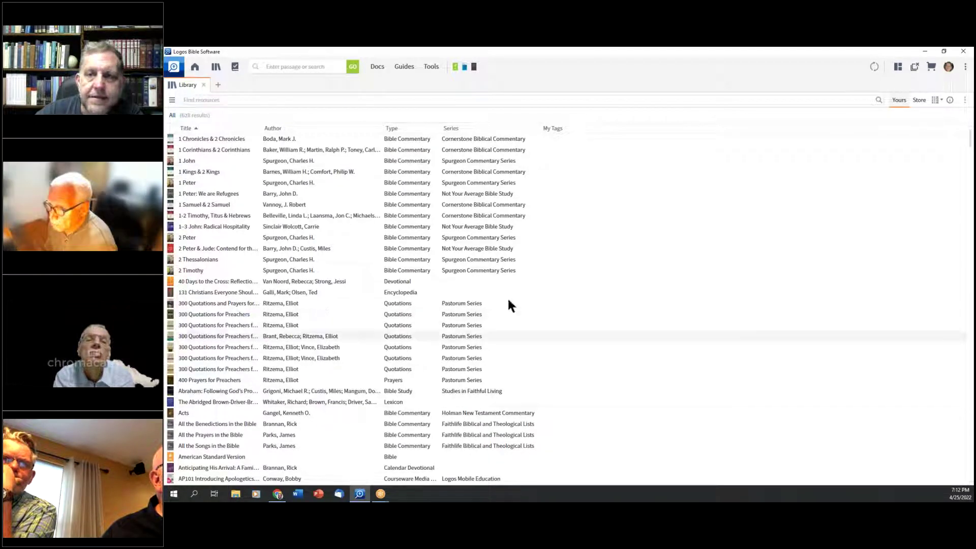
- Add the Reading Status, Rating and Subjects columns to the library's details list
mouse_move(722, 258)
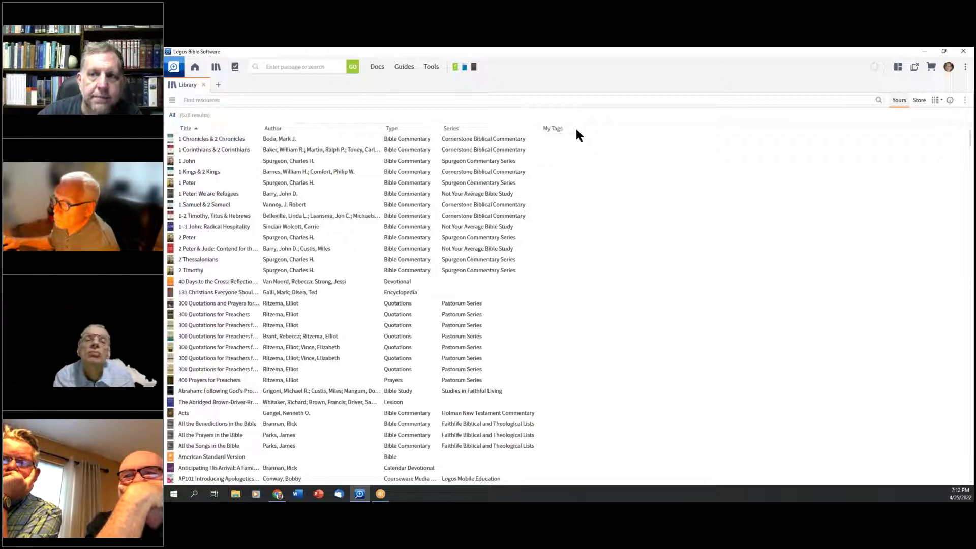
right_click(607, 127)
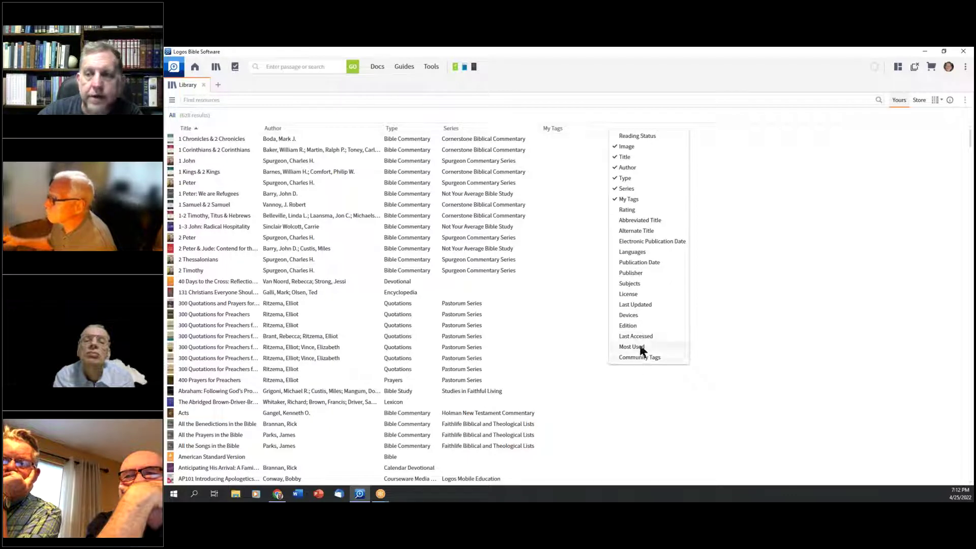
left_click(647, 136)
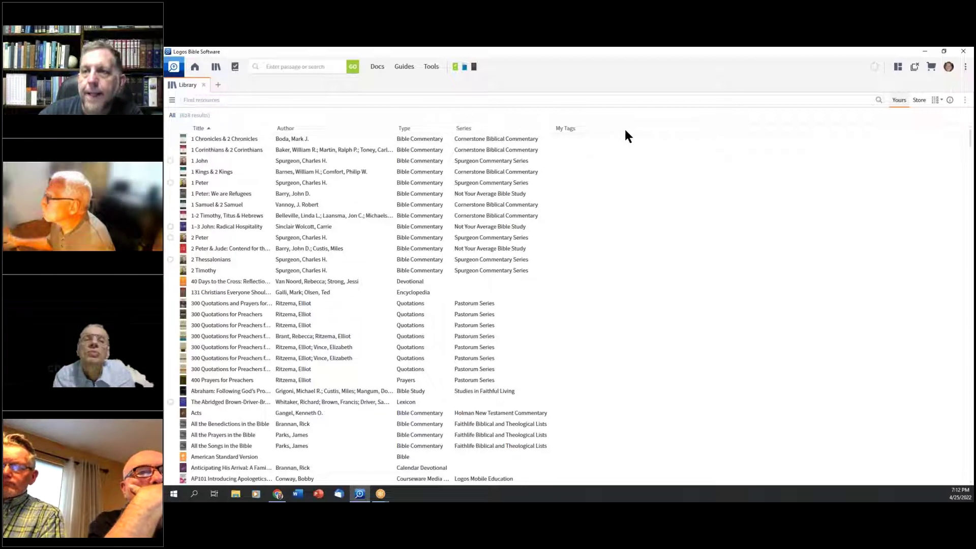
right_click(625, 131)
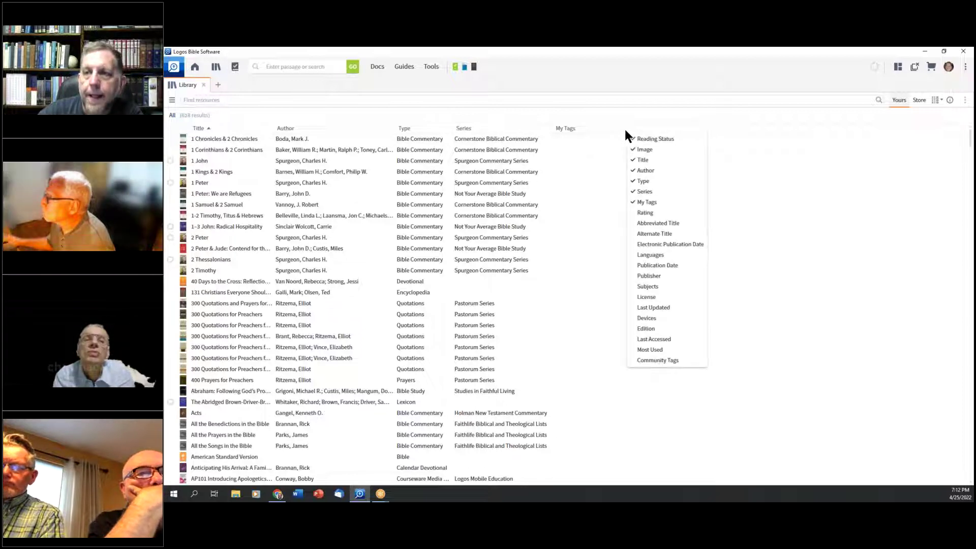
left_click(661, 213)
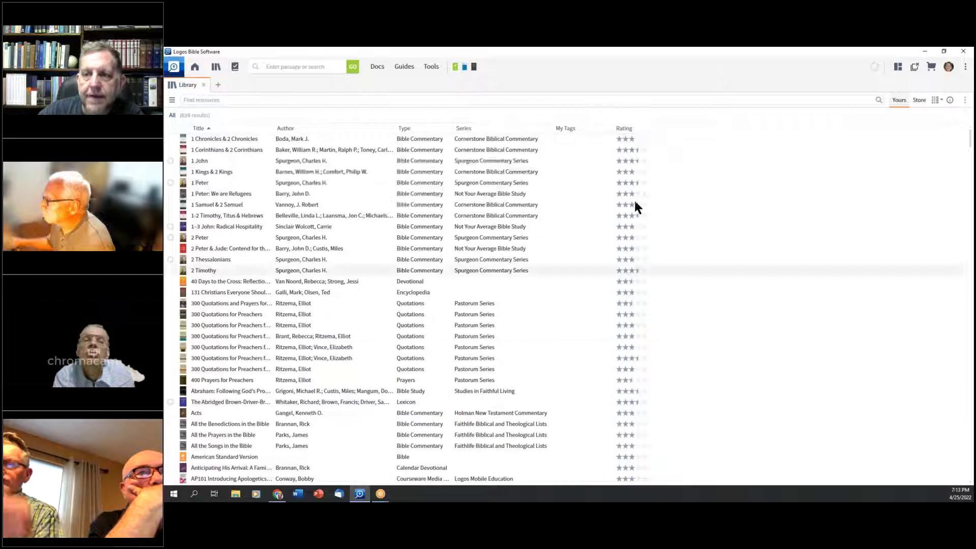
right_click(677, 130)
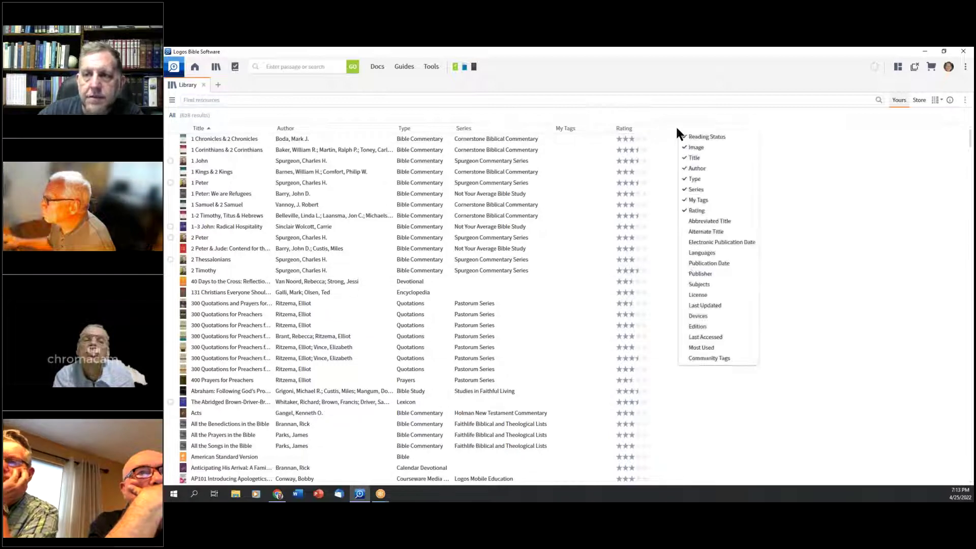
left_click(718, 285)
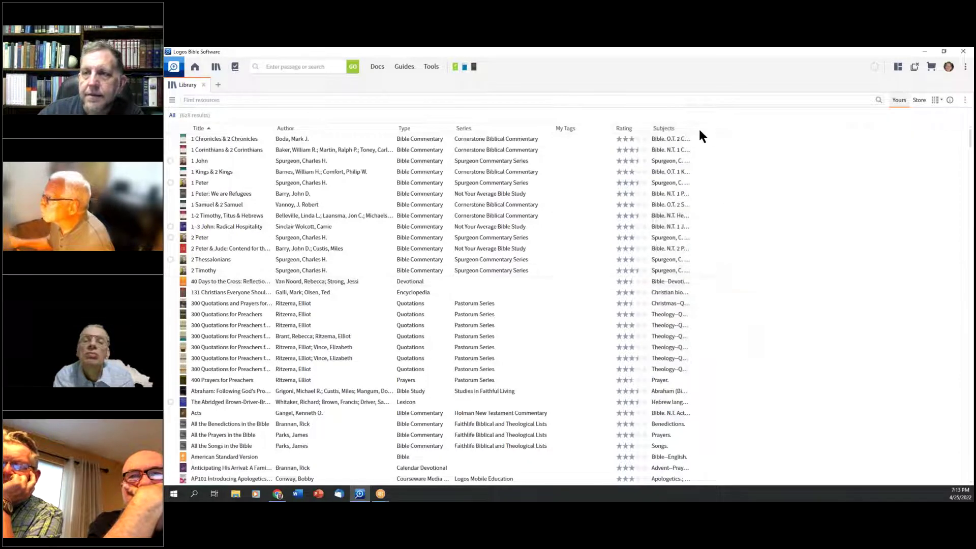
- Widen the Subjects column and reorder the columns so Rating follows Subjects and My Tags comes last
left_click_drag(690, 127, 789, 125)
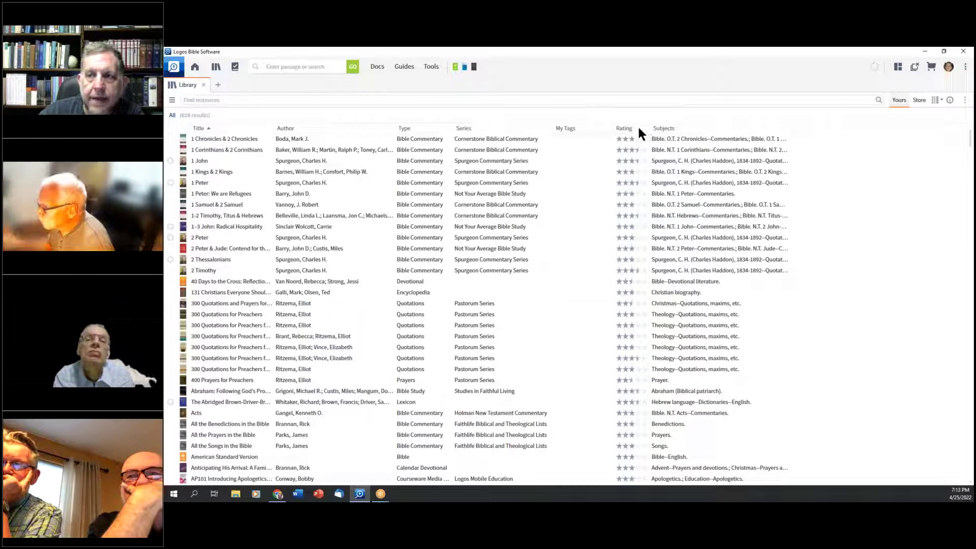
left_click_drag(640, 128, 782, 122)
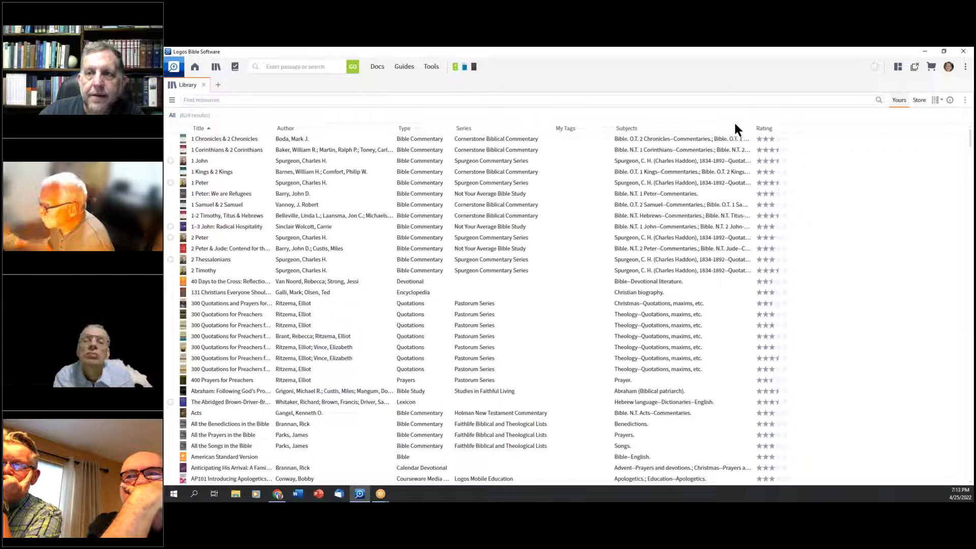
left_click_drag(582, 126, 773, 123)
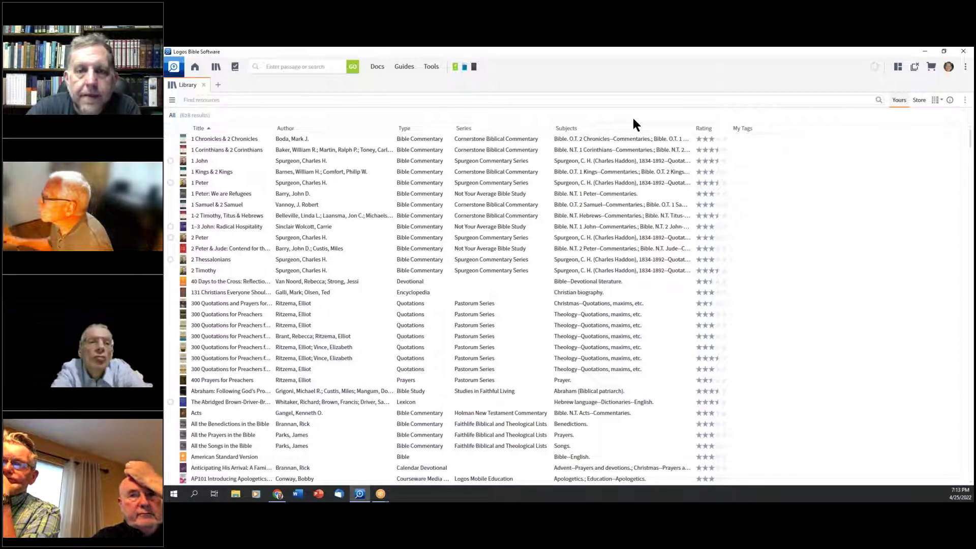
- Search the library for Timothy and look over the matching resources
left_click(215, 101)
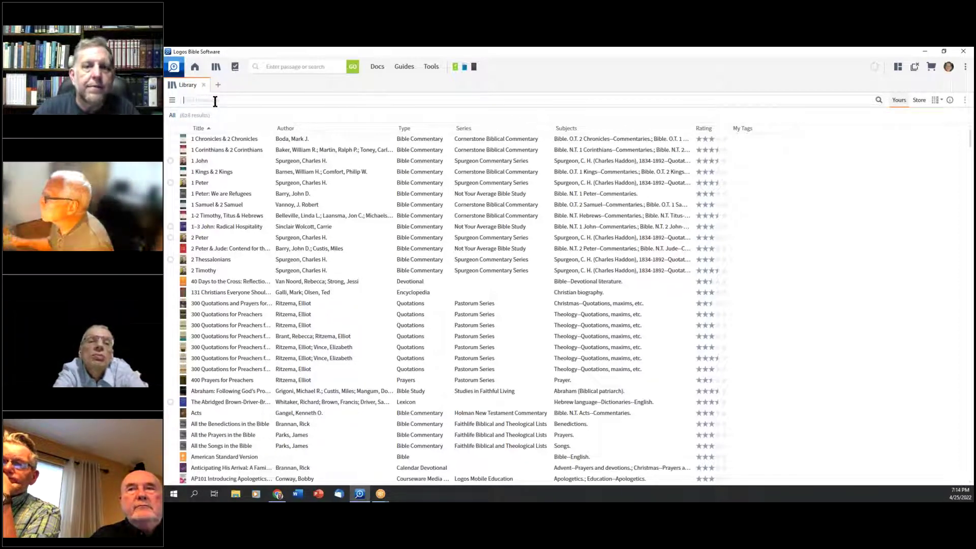
type("Timothy")
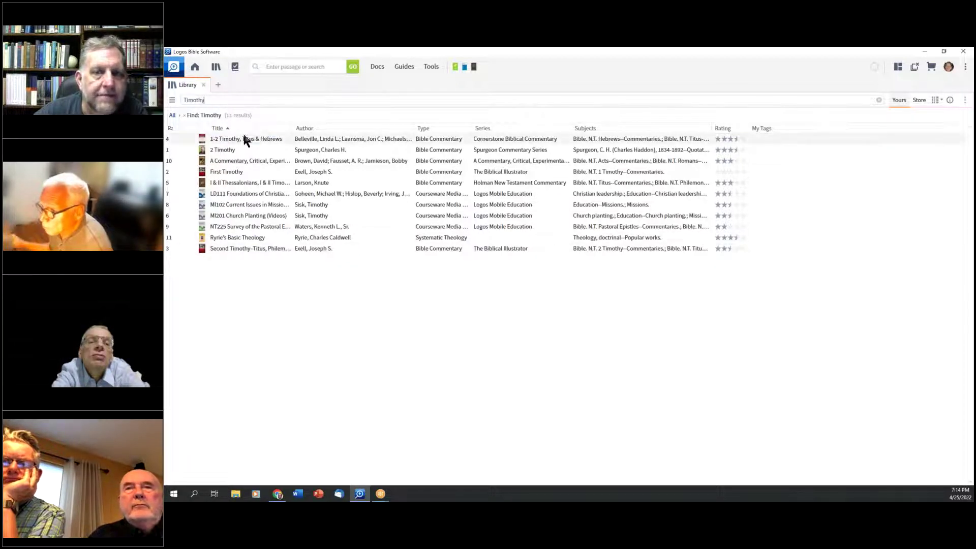
mouse_move(242, 145)
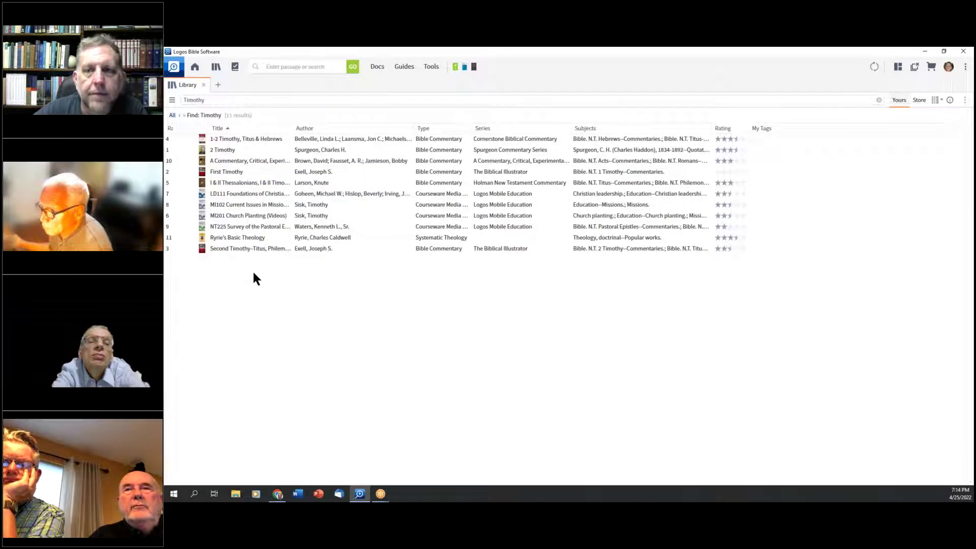
mouse_move(352, 201)
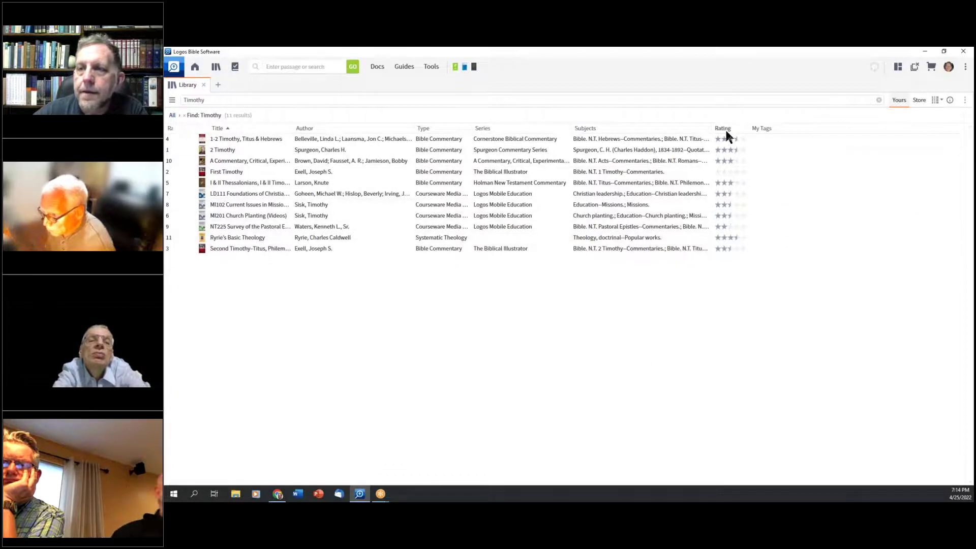
- Make the Subjects column narrower to free up room and add the Publisher column to the list
left_click_drag(713, 131, 930, 132)
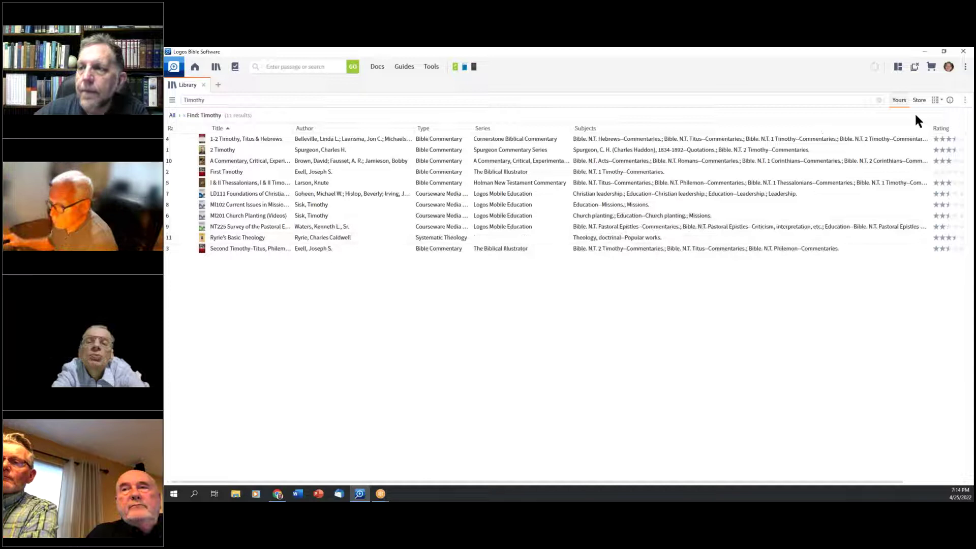
left_click_drag(928, 132, 679, 131)
right_click(777, 126)
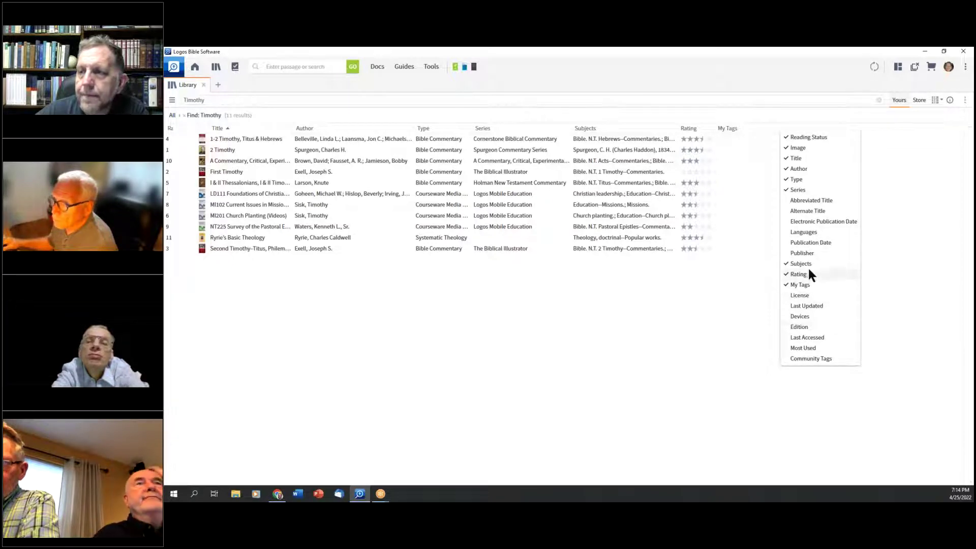
left_click(814, 253)
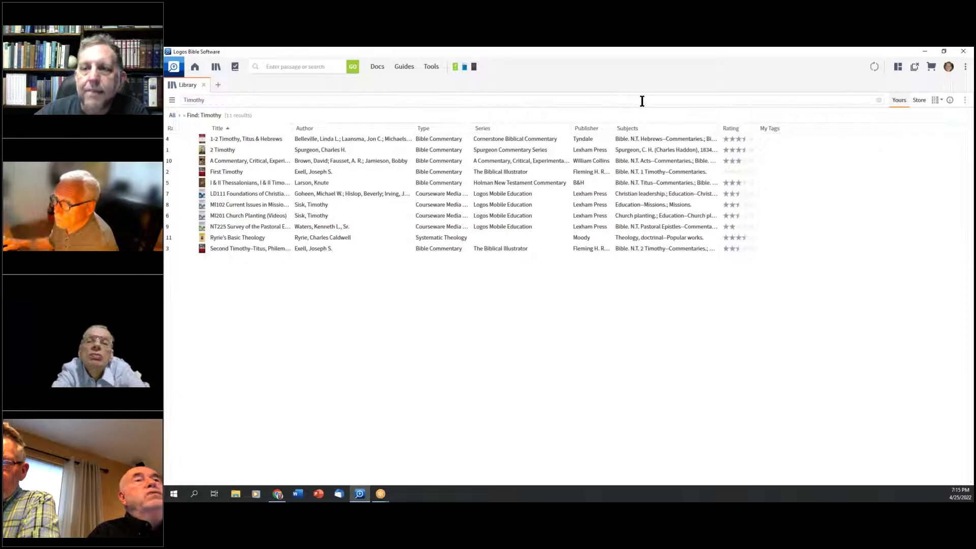
- Restrict the library search to resource titles with the query title:Timothy
left_click(210, 99)
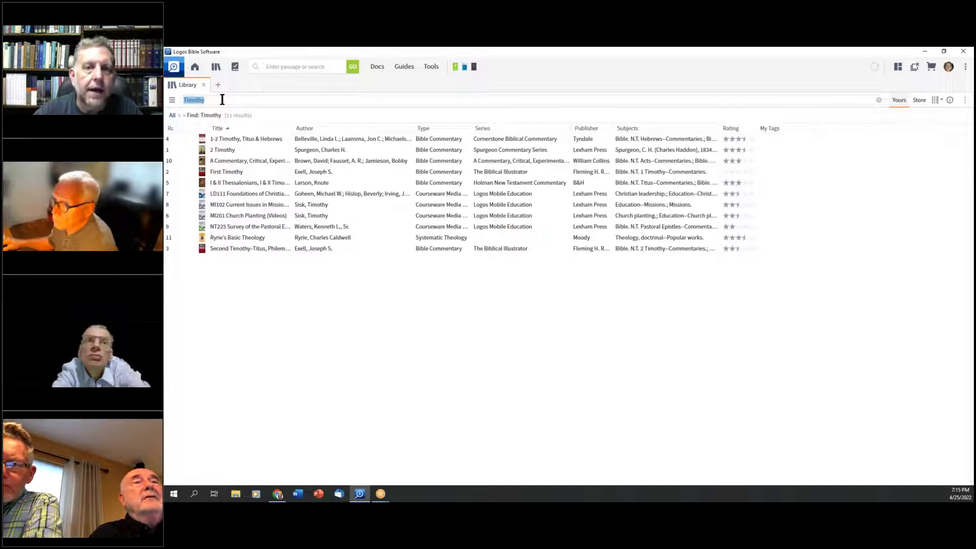
key("Home")
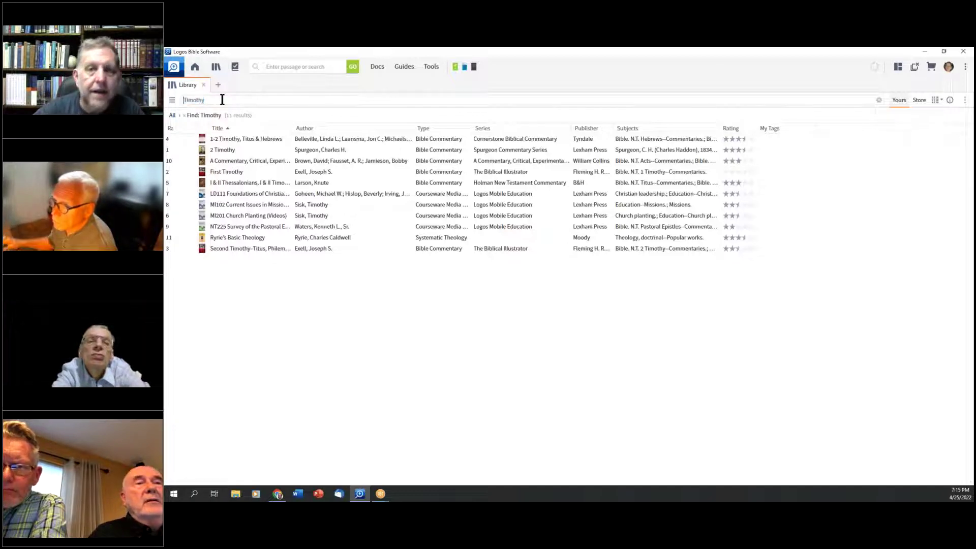
type("title")
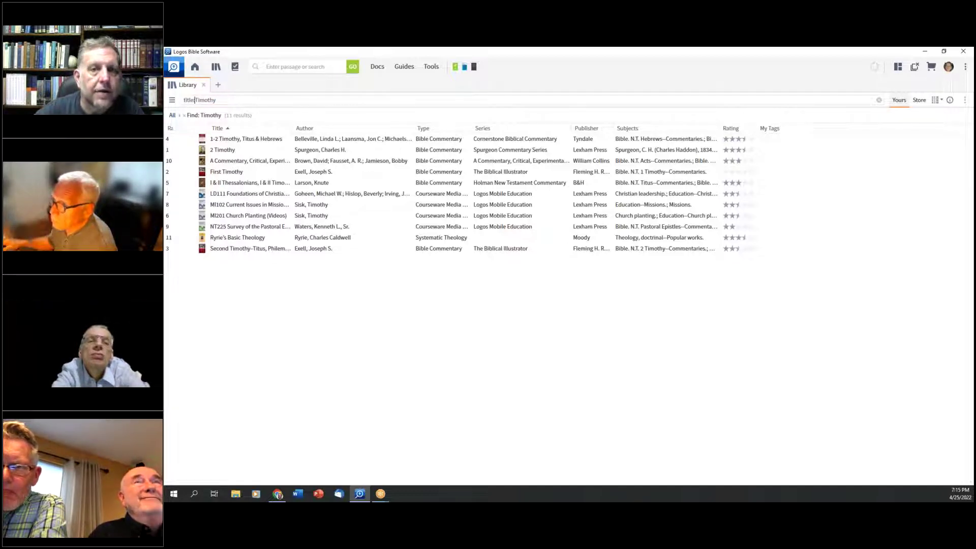
type(":")
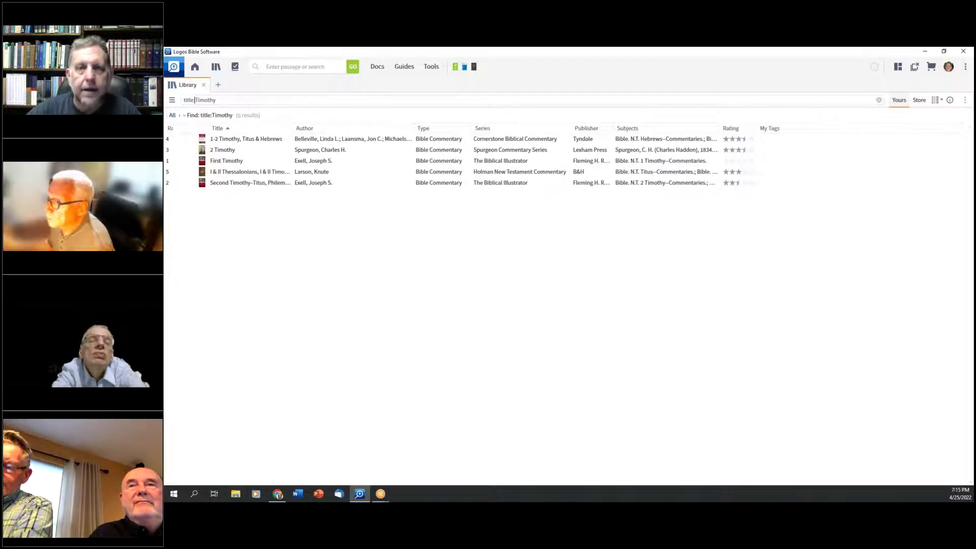
- Search the library with author:Timothy and Publisher:Timothy, and strip the field name to return to a plain Timothy search
type("author")
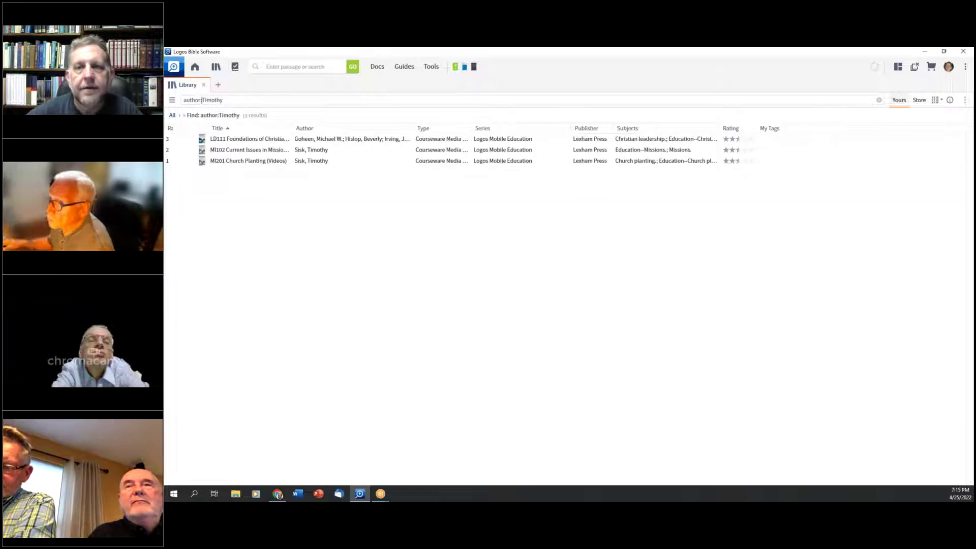
key("ctrl+shift+Left")
type("Publish")
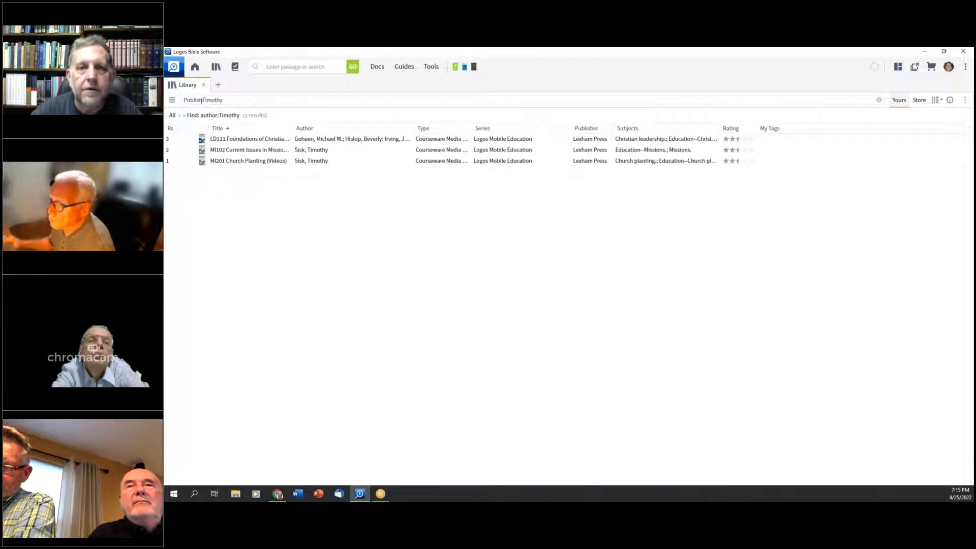
type("er:")
key("Return")
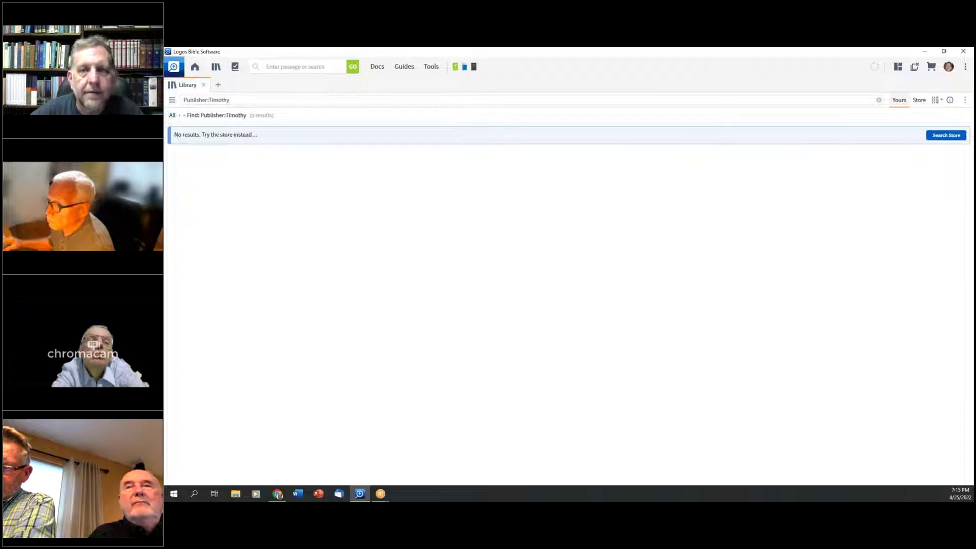
key("ctrl+BackSpace")
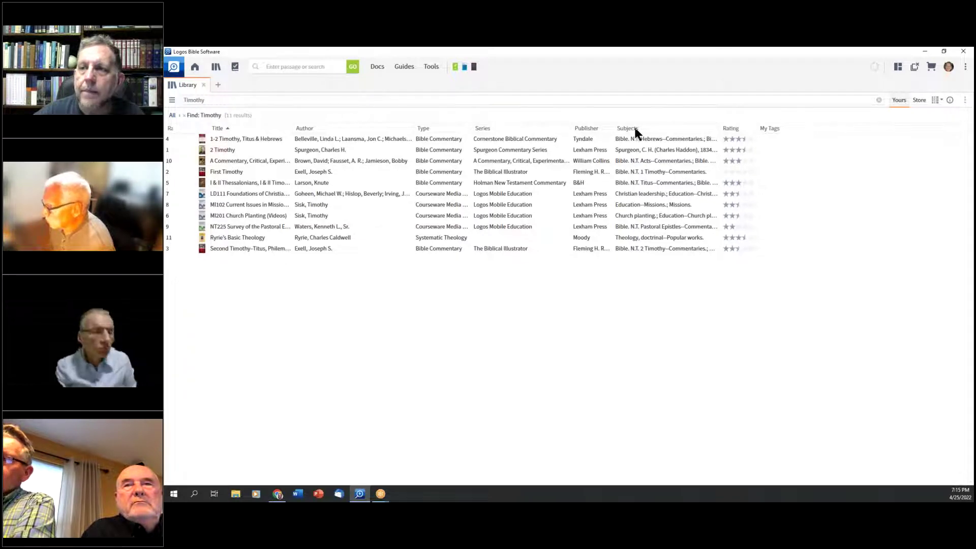
- Remove the Publisher, Rating and My Tags columns from the library list
right_click(682, 127)
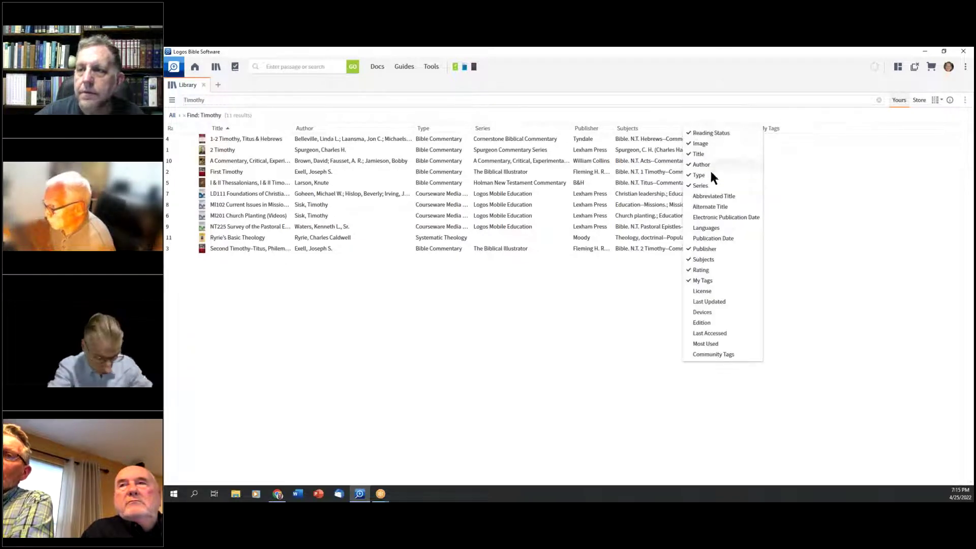
left_click(718, 247)
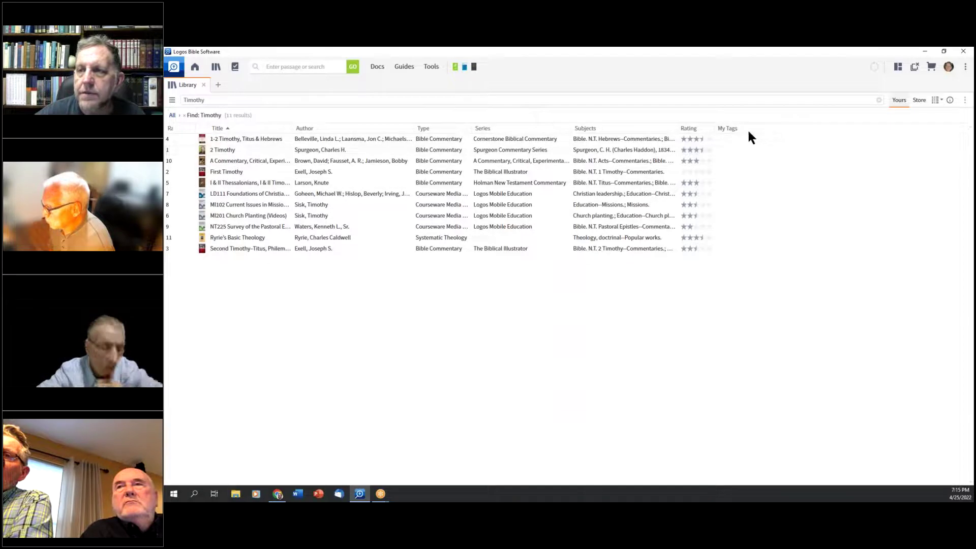
right_click(757, 133)
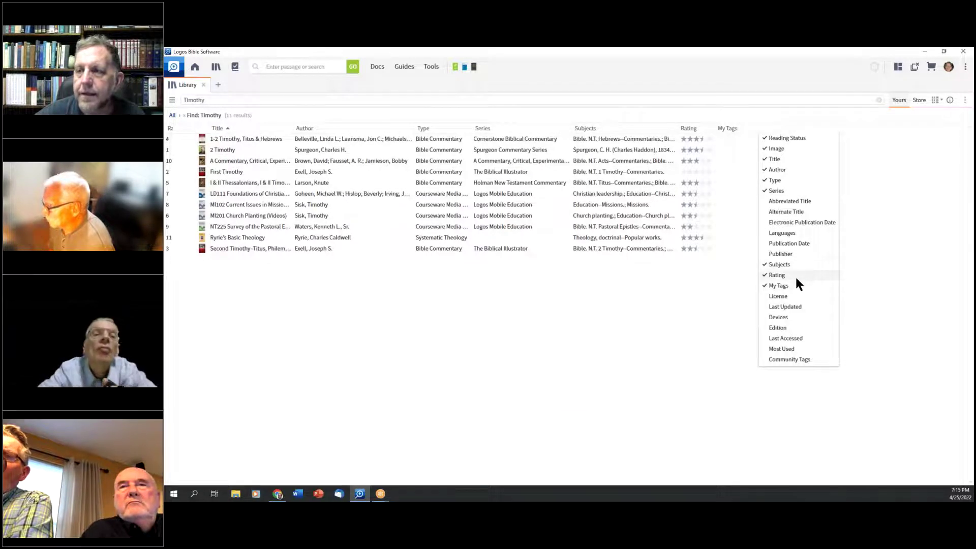
left_click(795, 275)
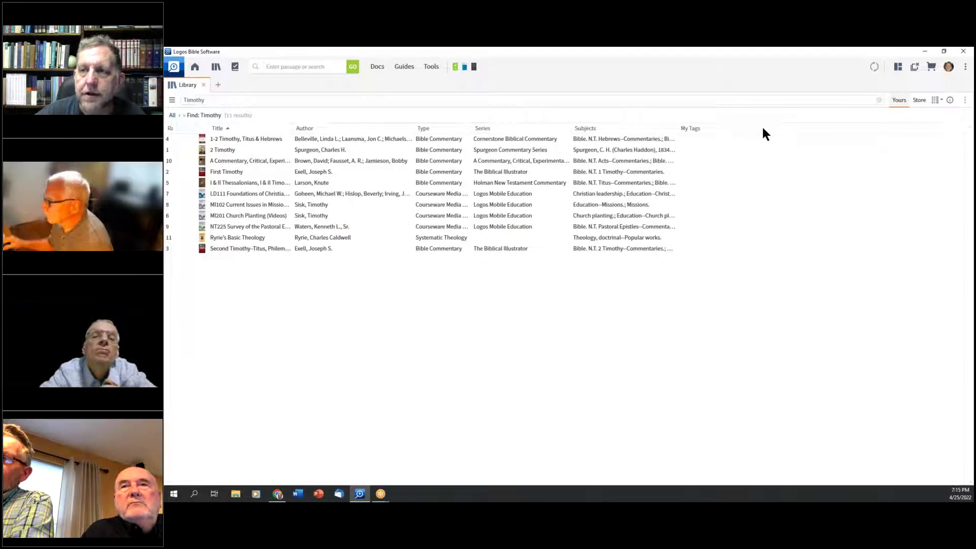
right_click(721, 129)
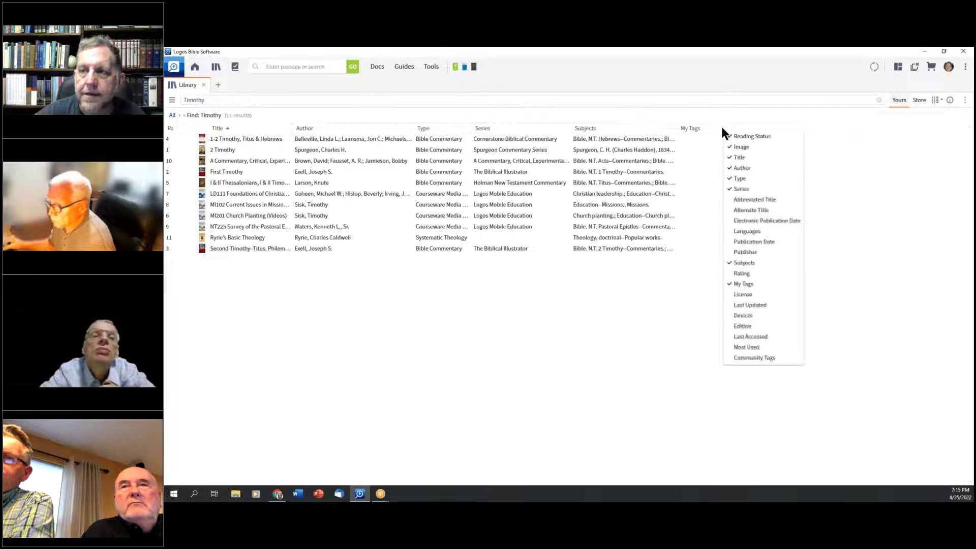
left_click(762, 283)
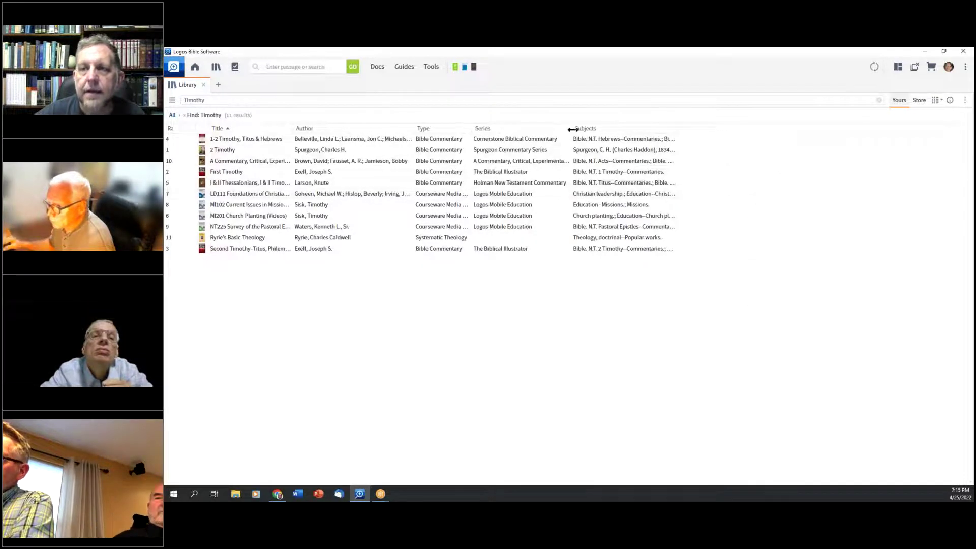
- Remove the Subjects and Reading Status columns from the library list, leaving the remaining columns enabled
right_click(621, 128)
left_click(672, 261)
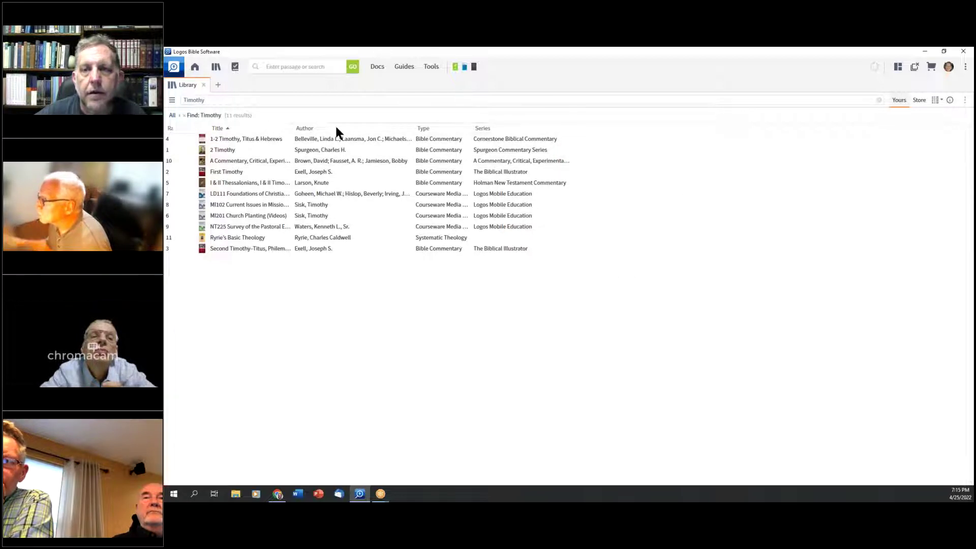
right_click(588, 127)
left_click(619, 138)
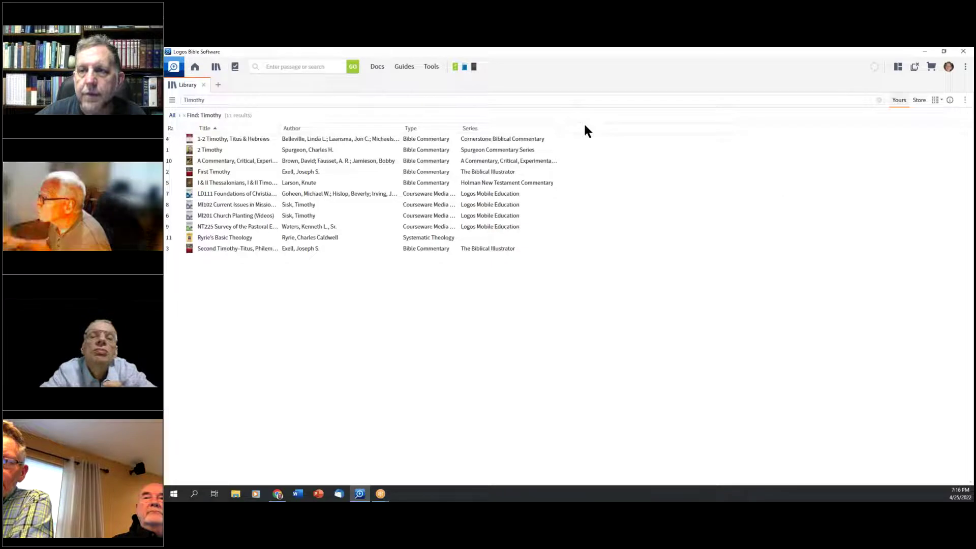
right_click(584, 128)
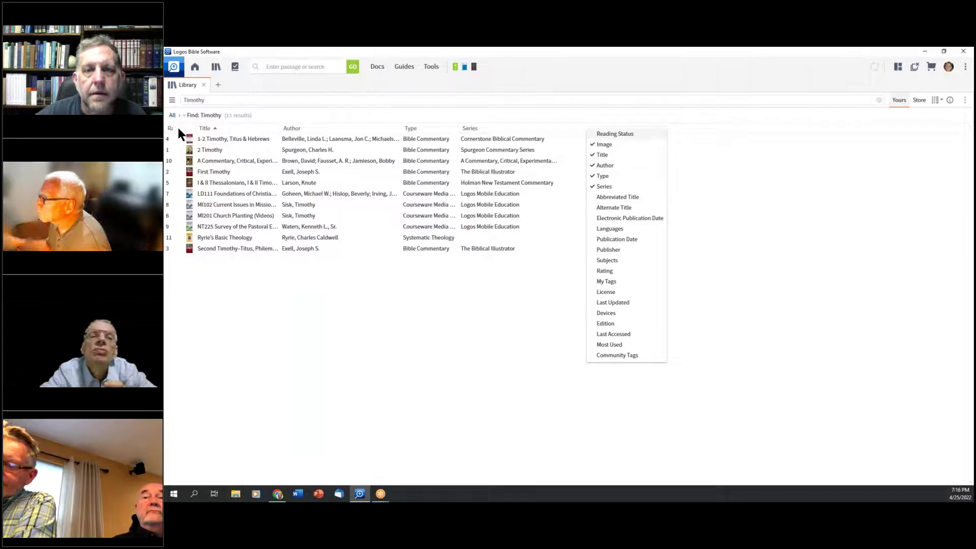
left_click(686, 122)
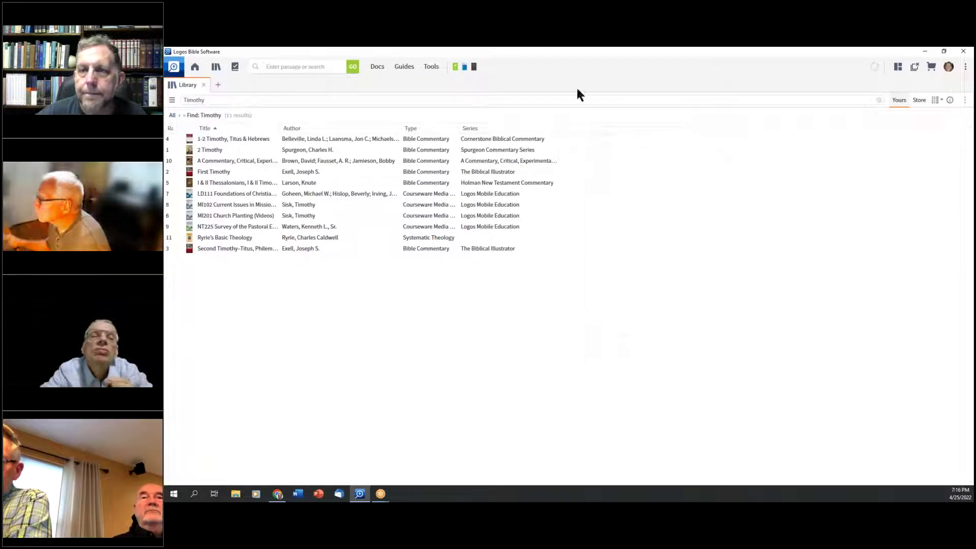
- Close and reopen the library in the workspace and search it for nasb
left_click(204, 85)
left_click_drag(216, 67, 215, 197)
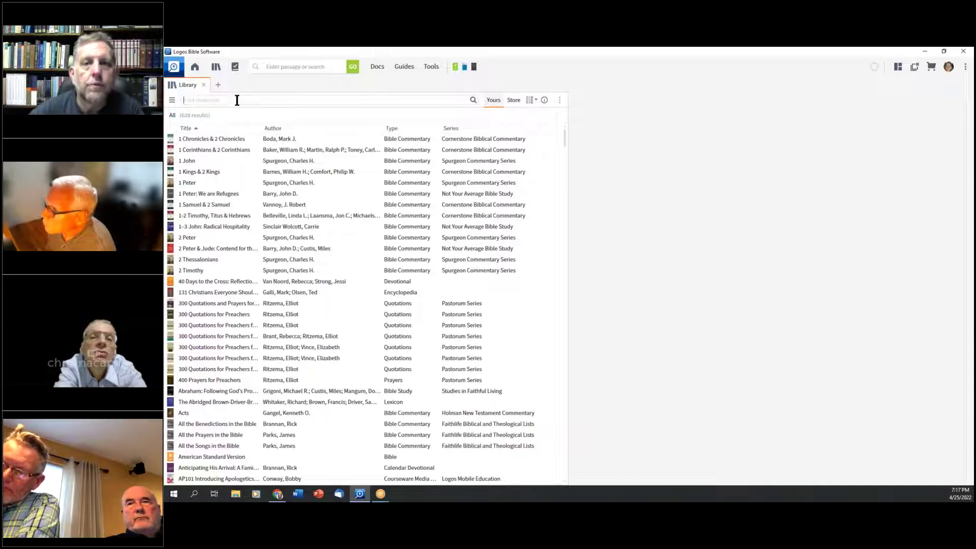
type("nash")
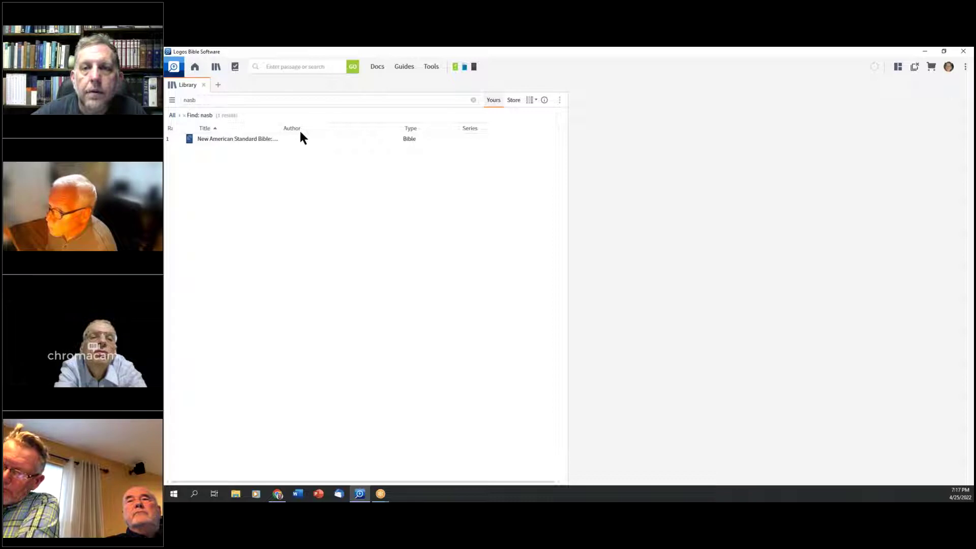
- Add the New American Standard Bible result to the shortcuts bar and delete the Lexham English Bible shortcut
left_click_drag(301, 137, 453, 69)
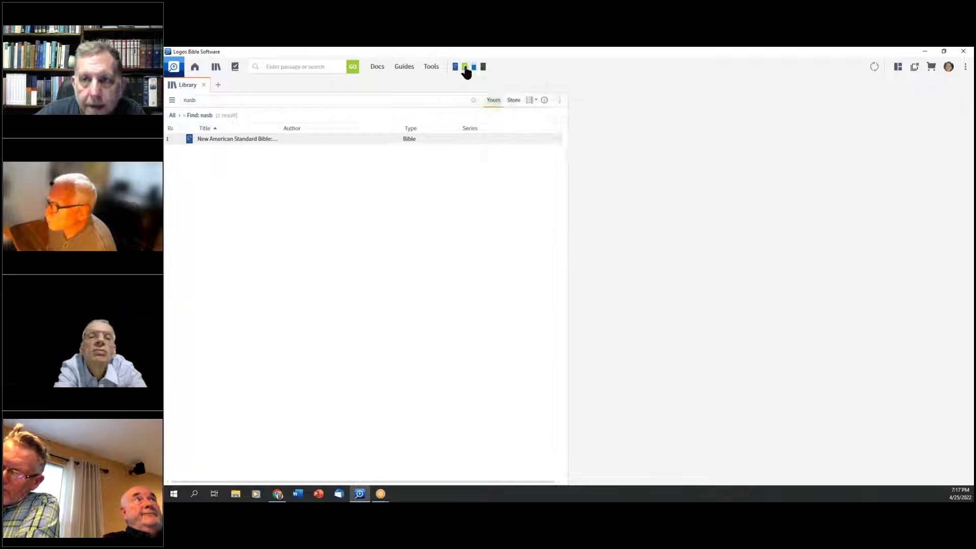
mouse_move(464, 69)
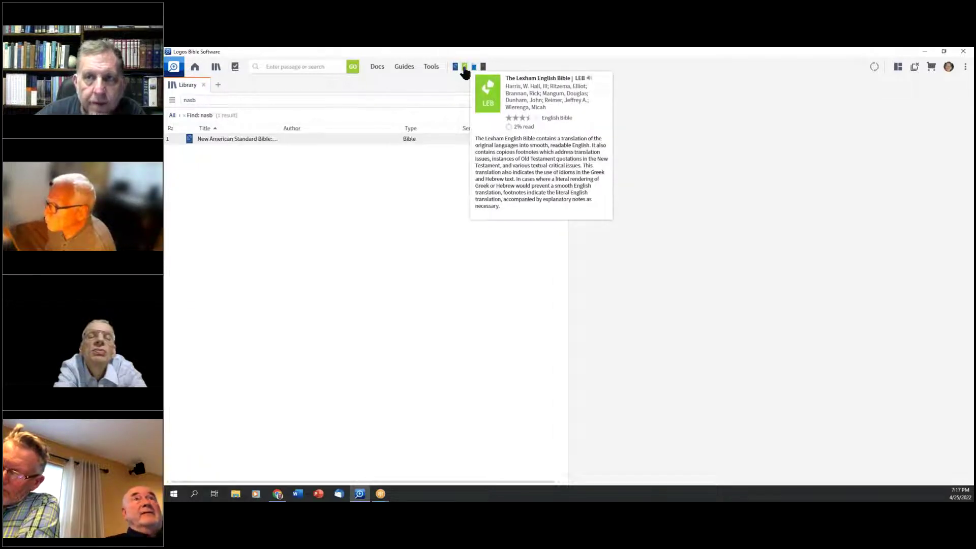
right_click(464, 70)
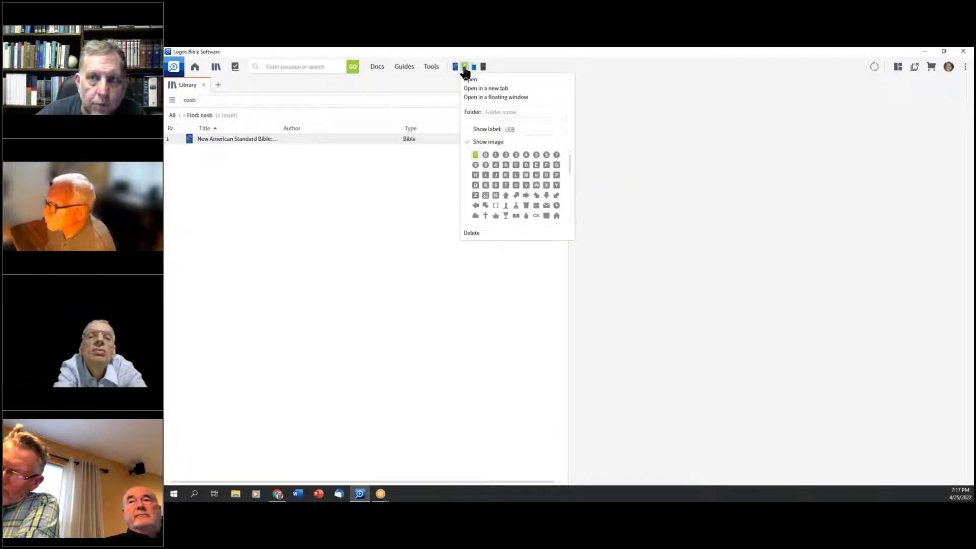
left_click(475, 232)
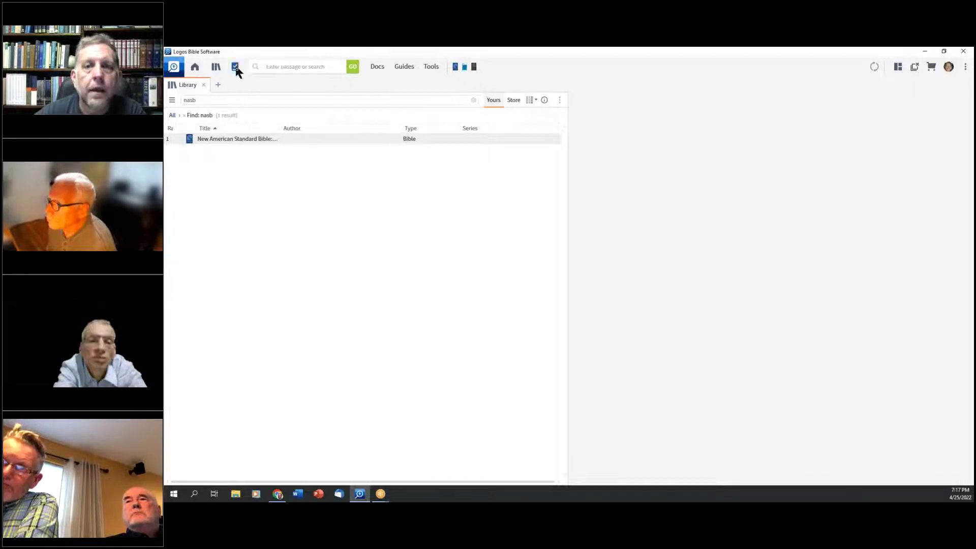
- Close the library, open the New American Standard Bible from its shortcut and enlarge its text by three zoom levels
left_click(203, 85)
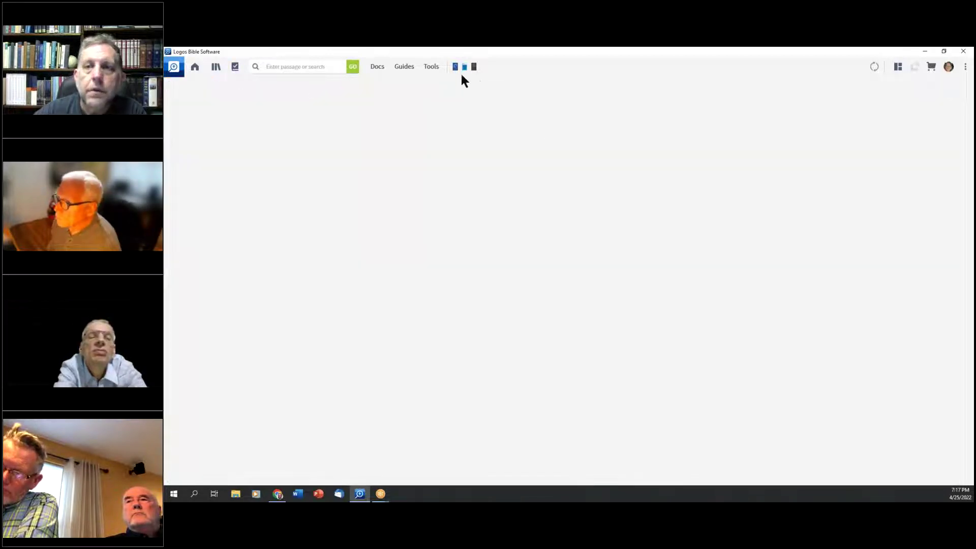
mouse_move(455, 71)
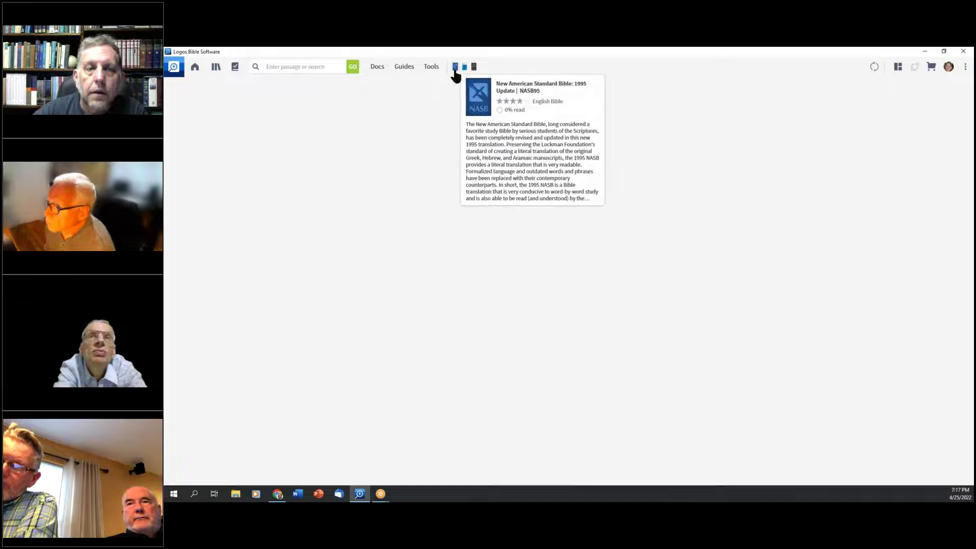
left_click(455, 70)
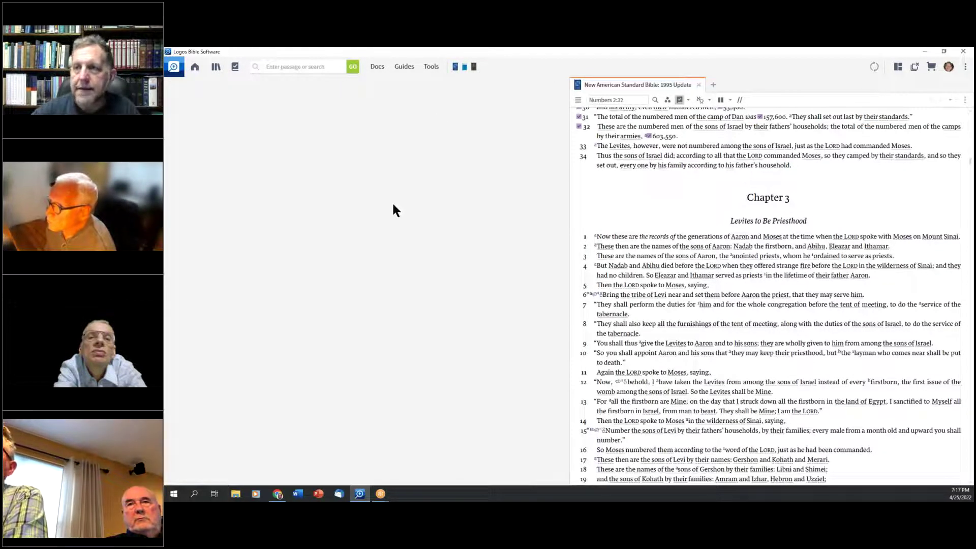
key("ctrl+plus")
key("ctrl+plus")
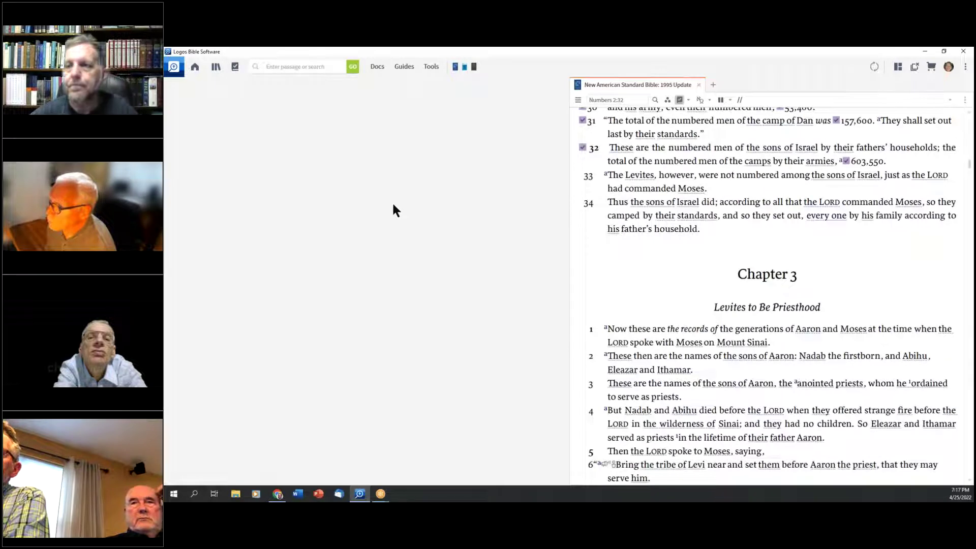
key("ctrl+plus")
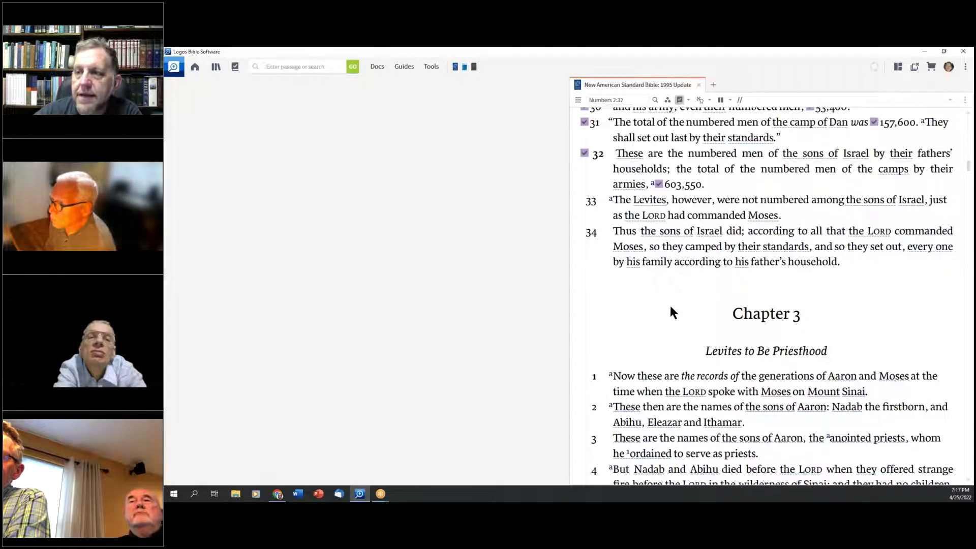
- Examine the dictionary look-up entries offered for the person Moses in Numbers 2:34
right_click(629, 249)
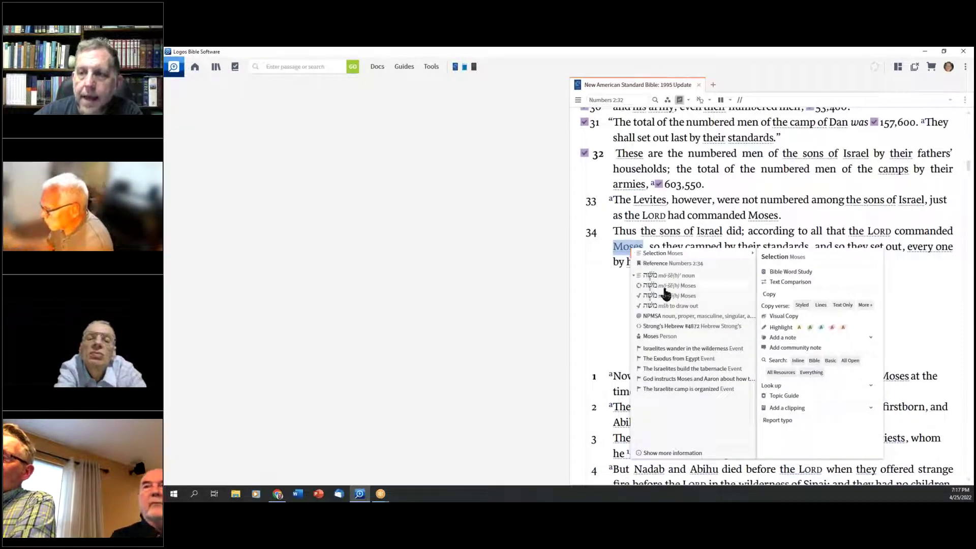
left_click(661, 336)
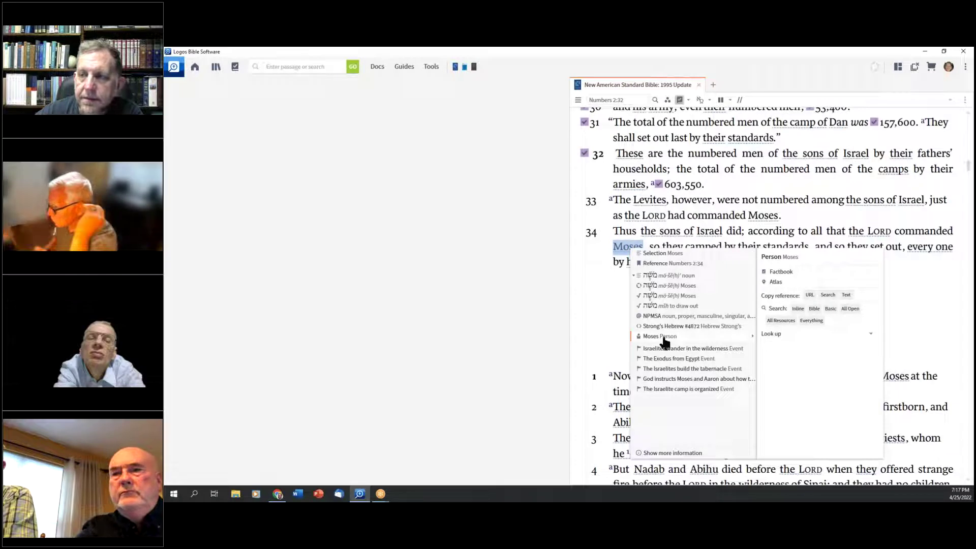
left_click(871, 335)
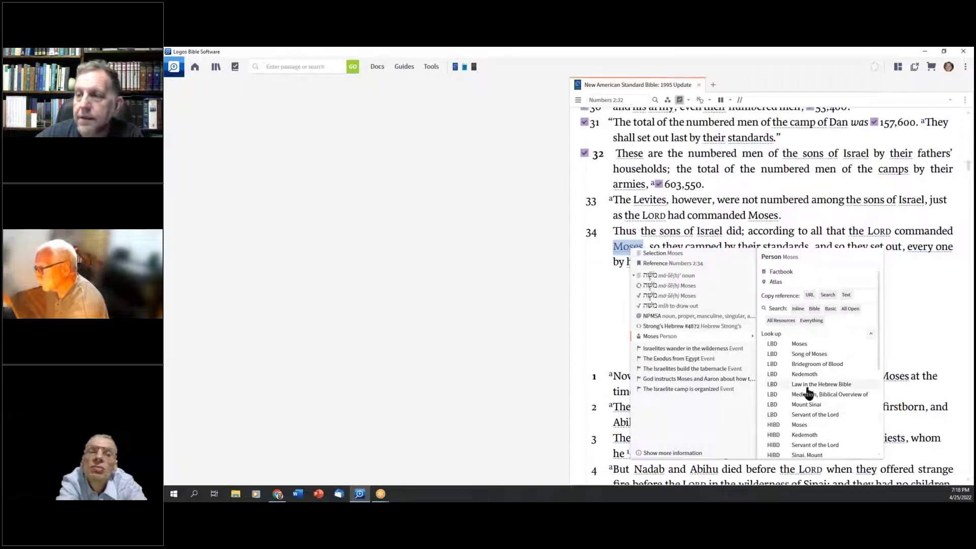
scroll(811, 394, "down", 3)
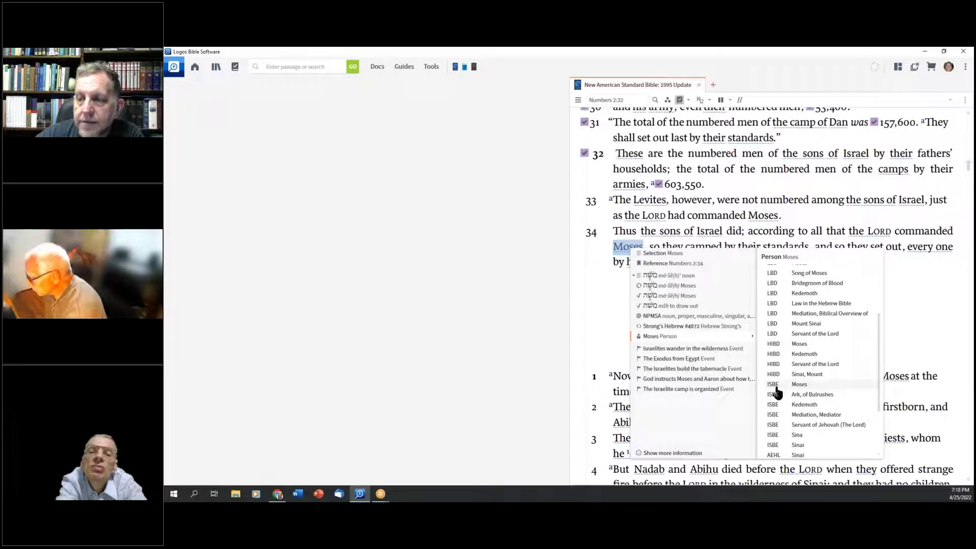
scroll(828, 378, "down", 1)
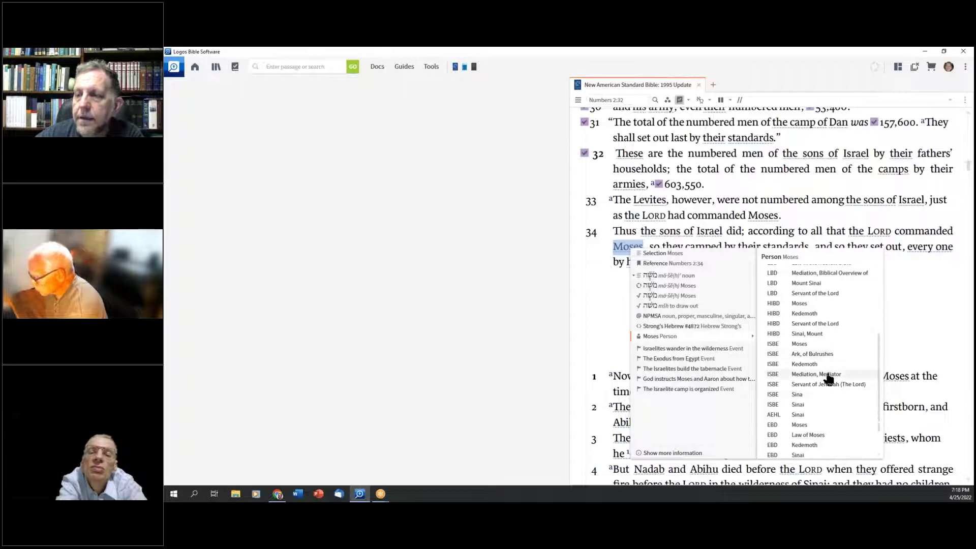
scroll(827, 378, "down", 3)
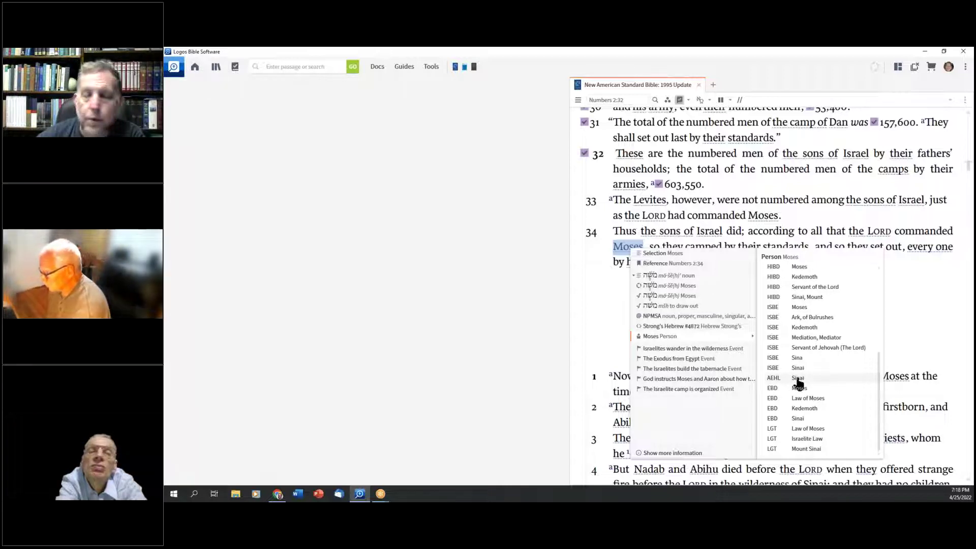
scroll(797, 383, "up", 5)
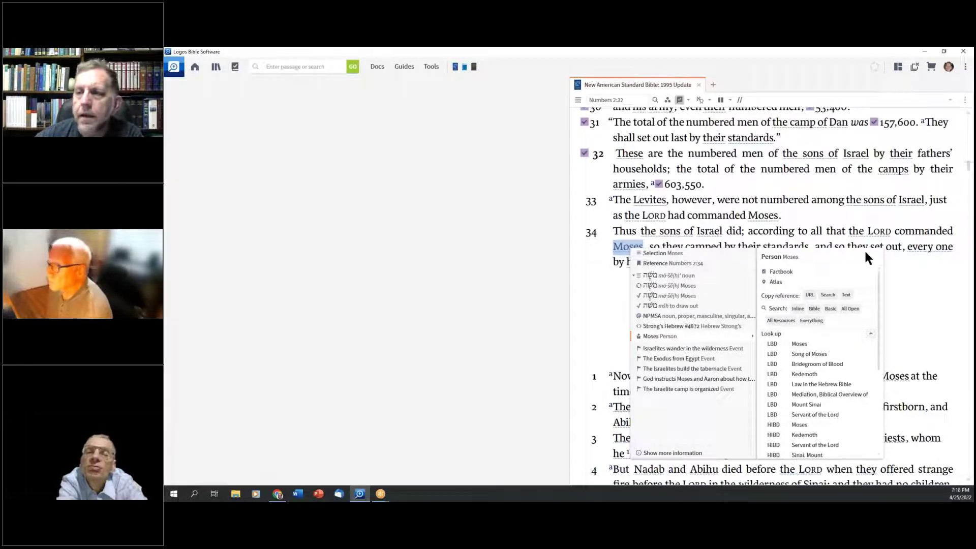
left_click(587, 295)
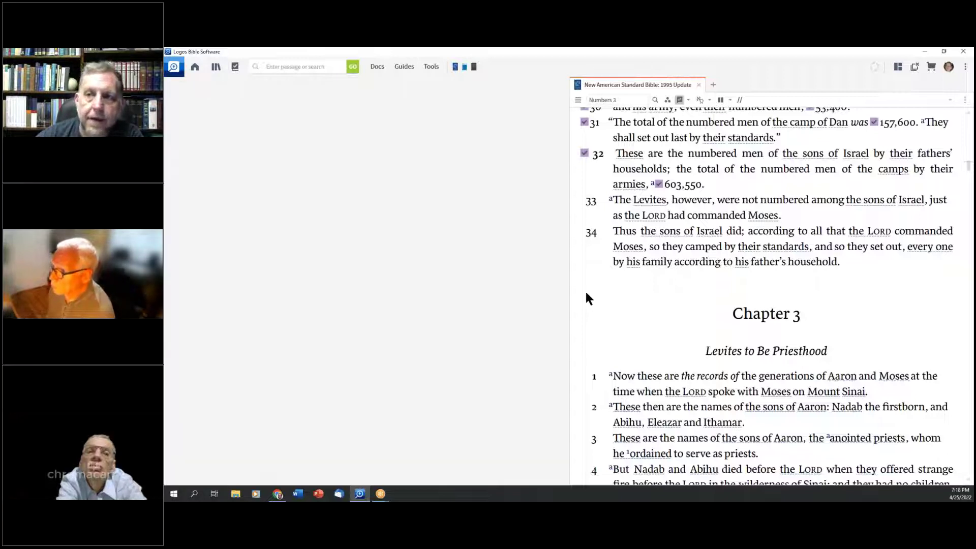
- Close the New American Standard Bible and open the Bible and Commentary QuickStart layout
left_click(699, 85)
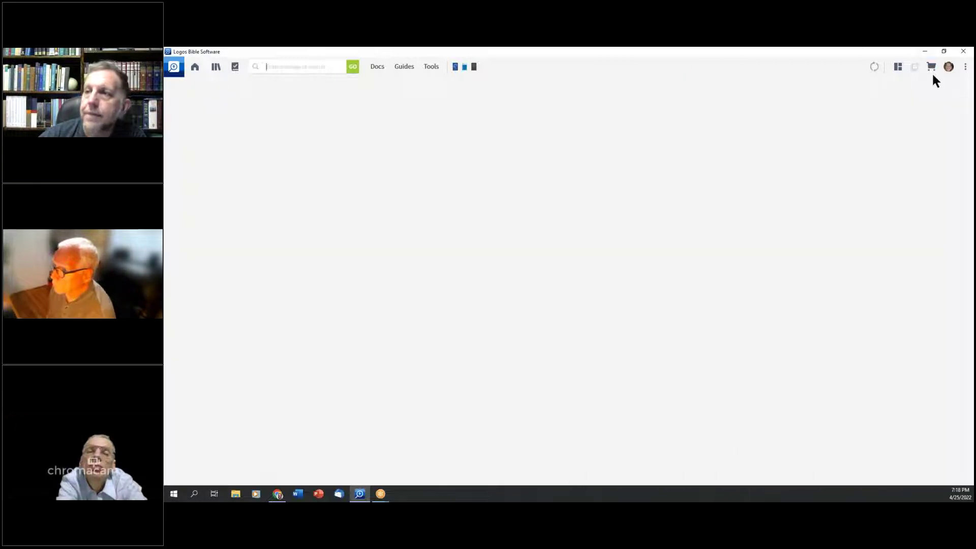
left_click(897, 67)
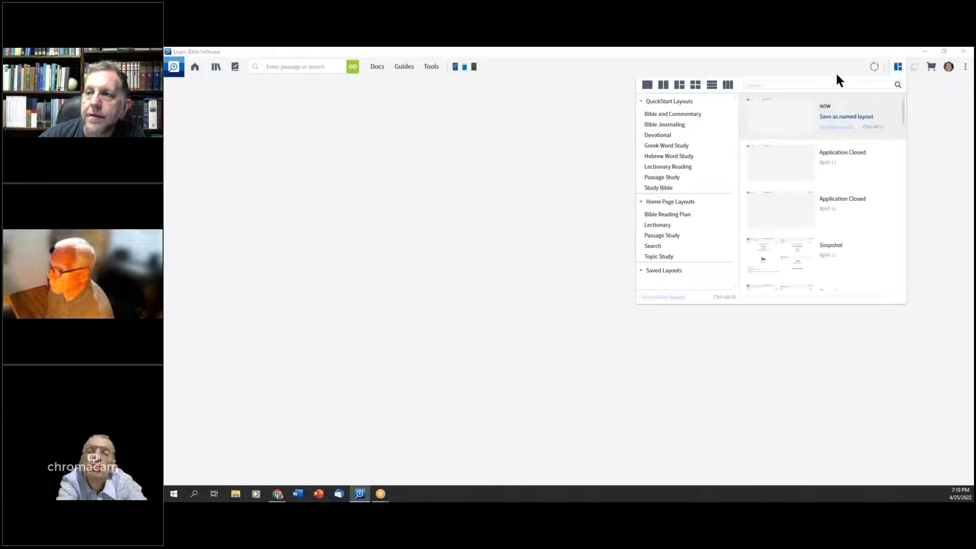
left_click(672, 115)
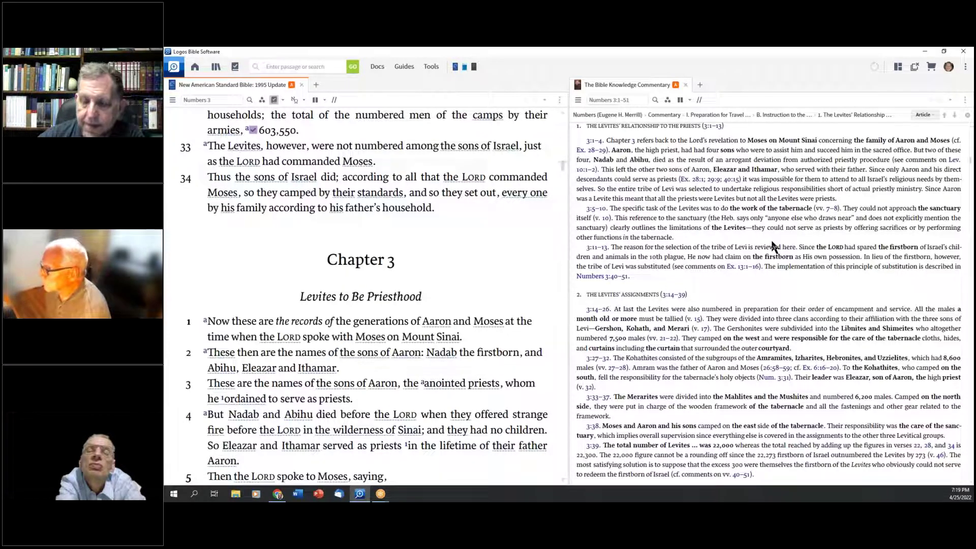
- Enlarge the text of The Bible Knowledge Commentary by one zoom level, leaving the Bible's text size as it was
key("ctrl+plus")
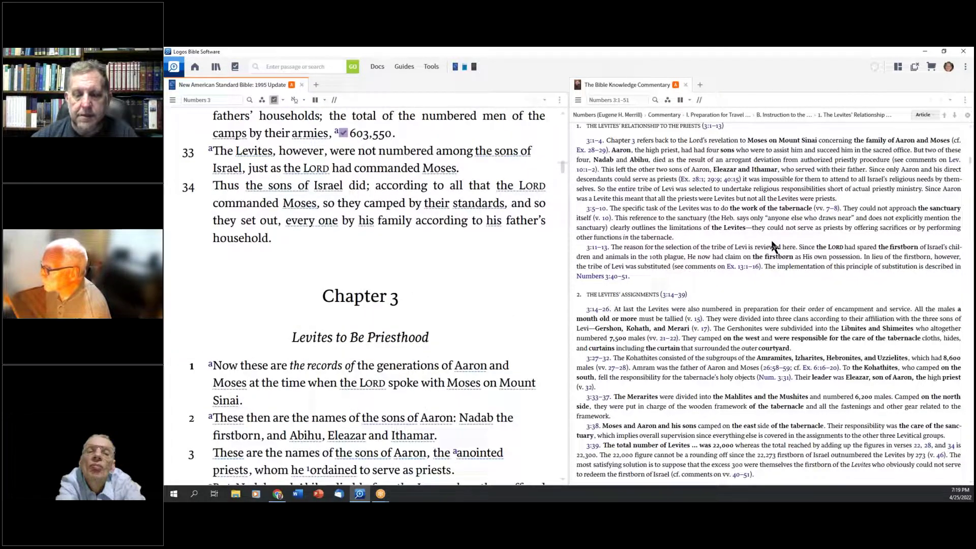
key("ctrl+minus")
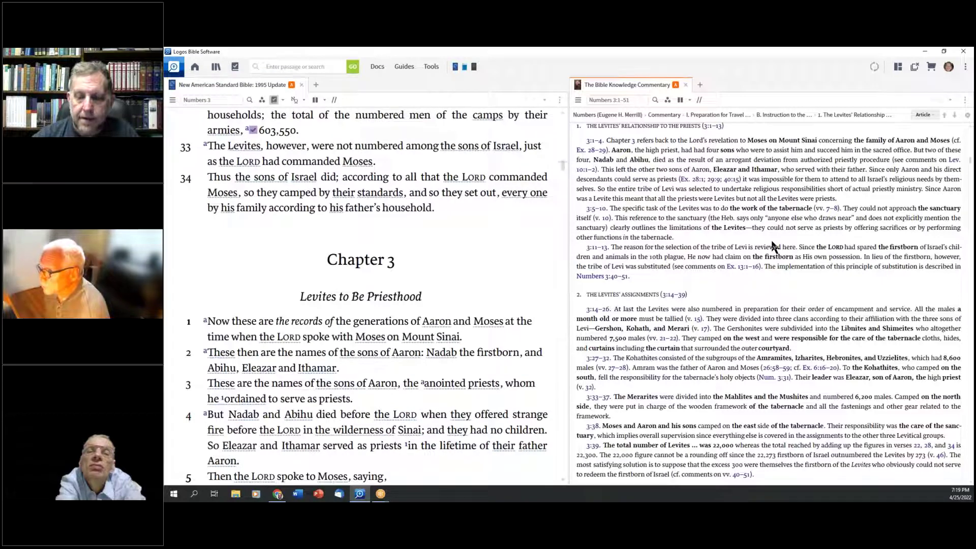
scroll(772, 246, "up", 2)
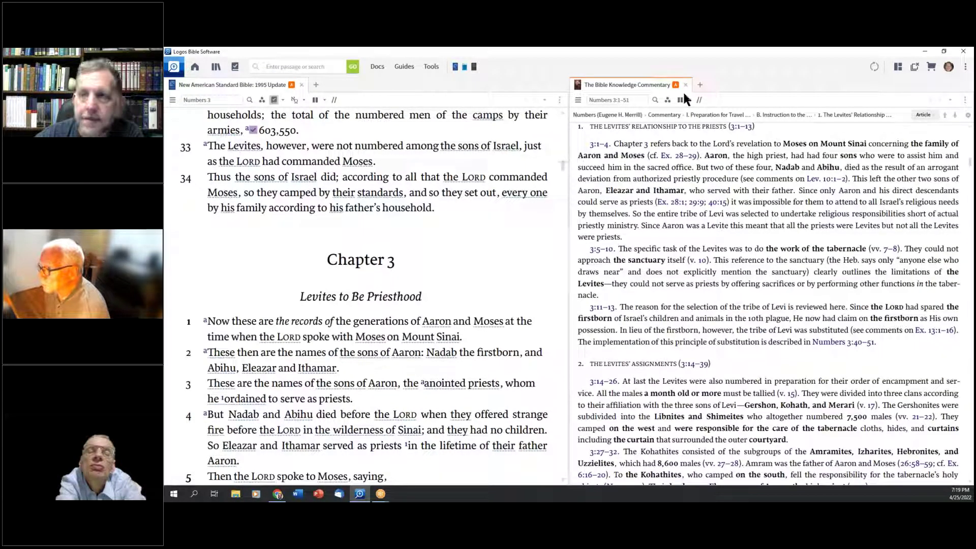
- Close both resources, review the available layouts and reopen the Bible and Commentary QuickStart layout
left_click(898, 67)
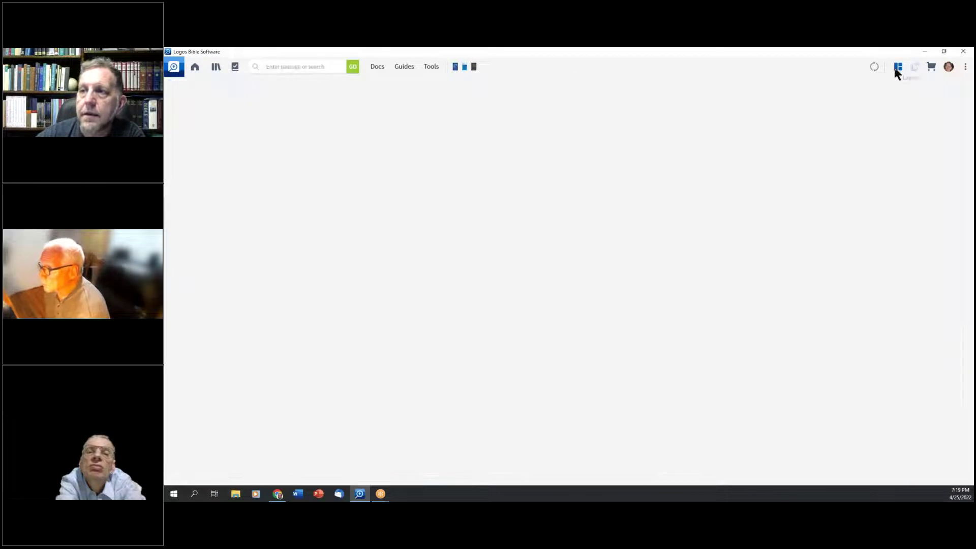
left_click(895, 68)
left_click(719, 113)
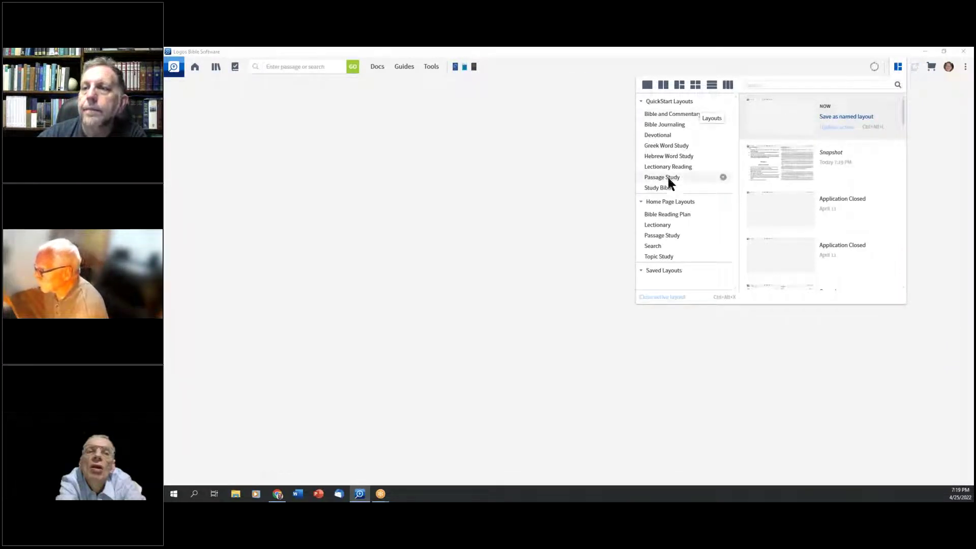
left_click(784, 51)
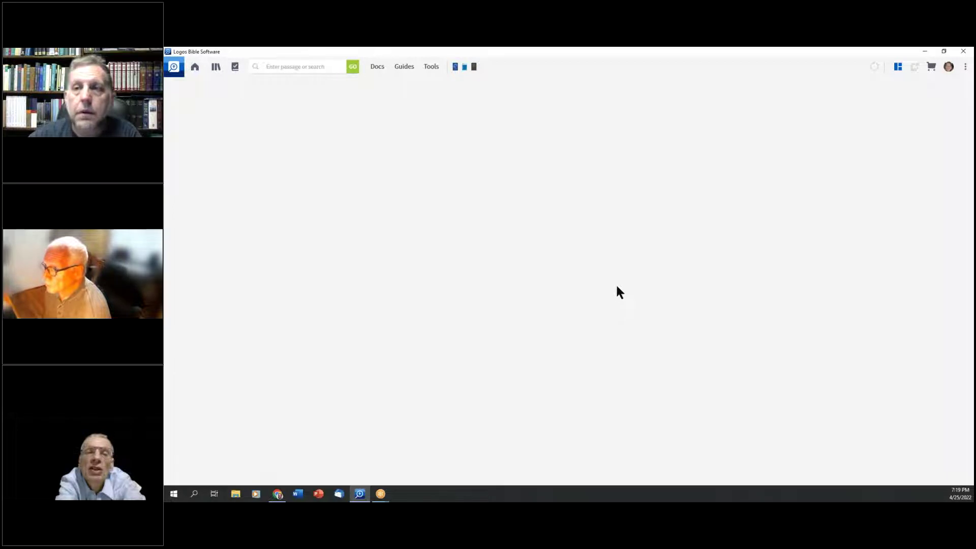
left_click(898, 67)
left_click(670, 115)
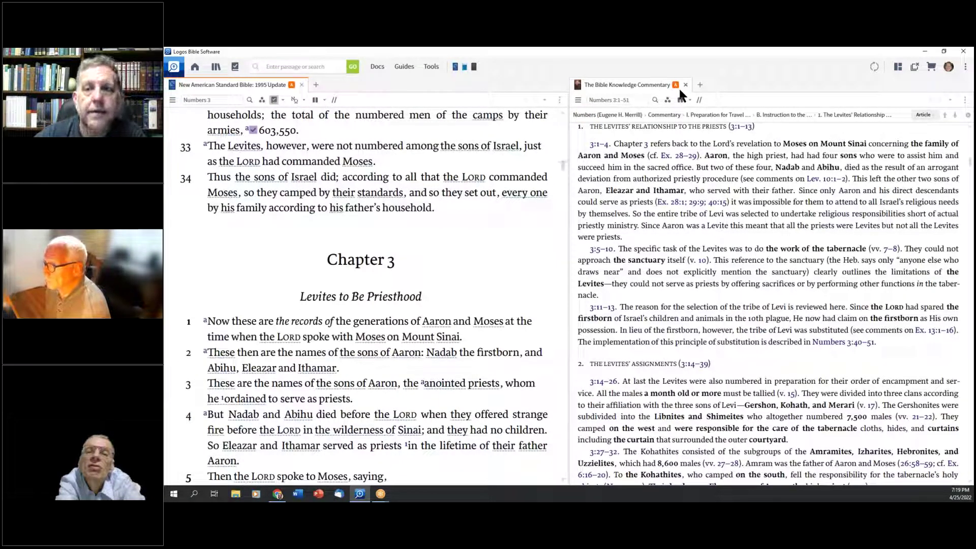
left_click(898, 66)
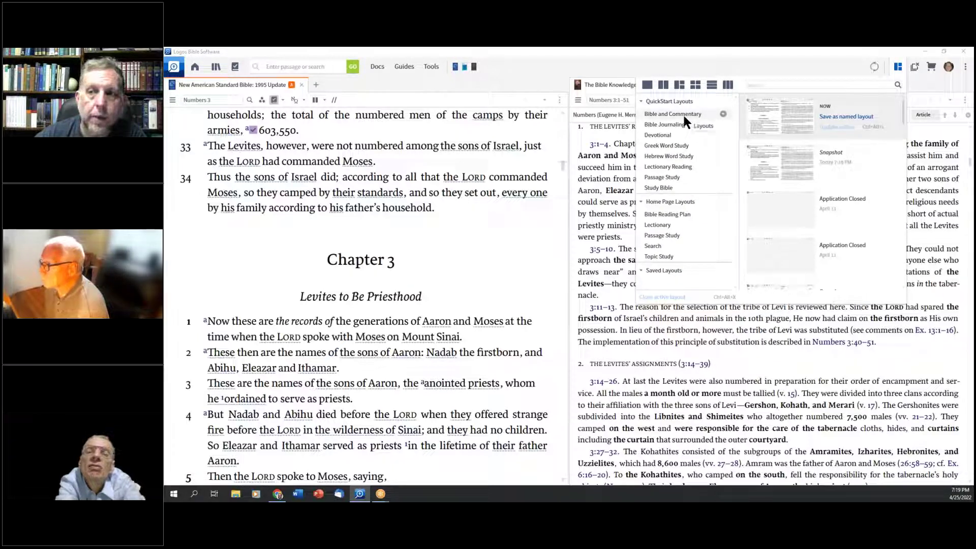
left_click(898, 68)
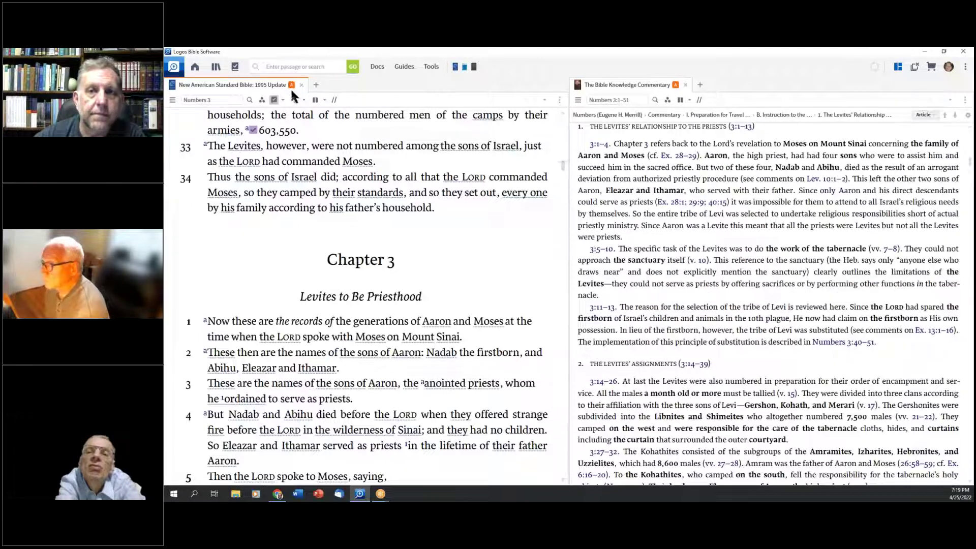
- Examine how the linked New American Standard Bible and The Bible Knowledge Commentary follow each other through Numbers 3
scroll(453, 242, "down", 1)
scroll(453, 243, "down", 4)
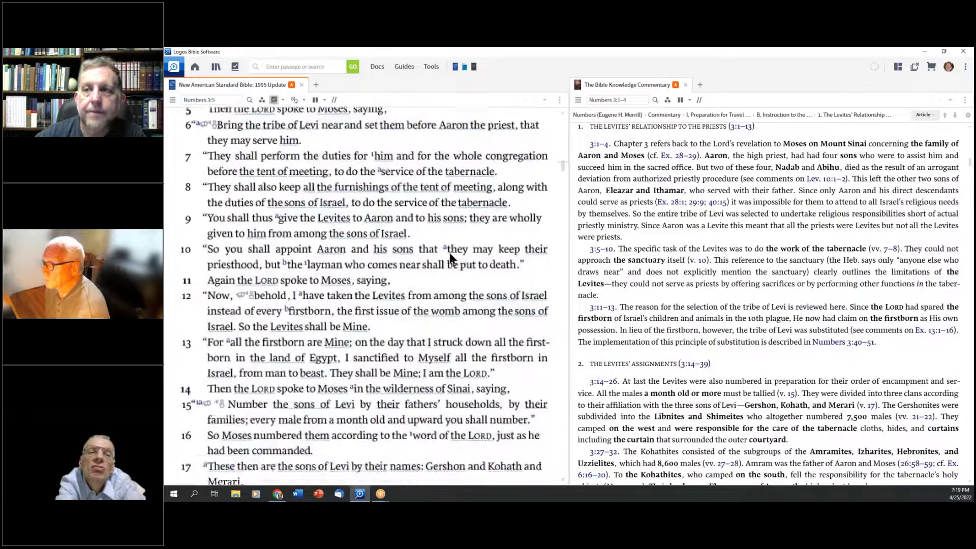
scroll(449, 257, "down", 4)
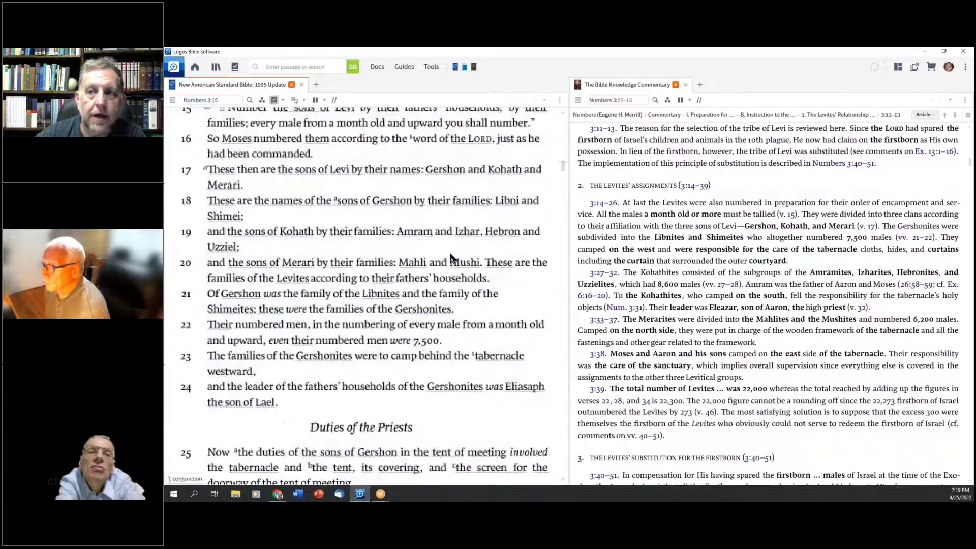
scroll(451, 257, "up", 5)
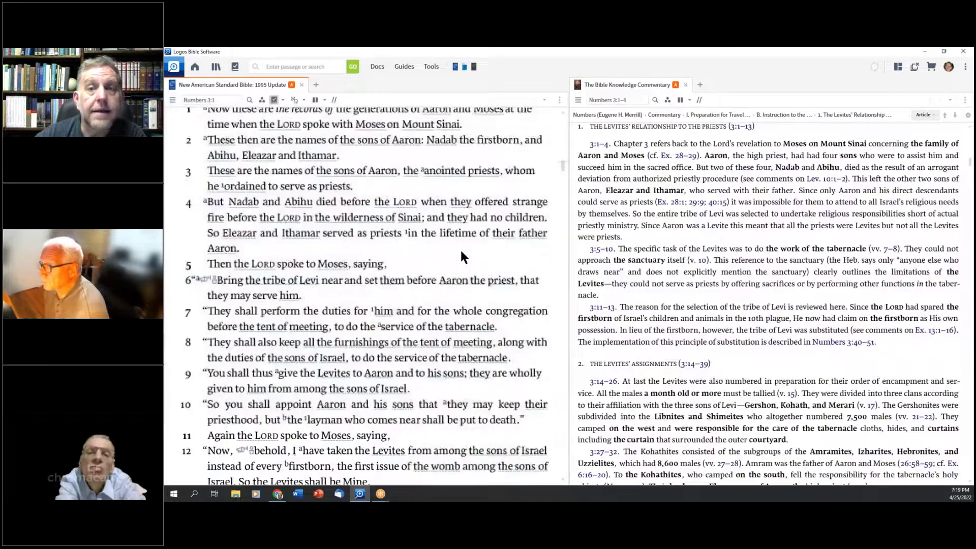
scroll(461, 251, "up", 2)
scroll(860, 228, "down", 1)
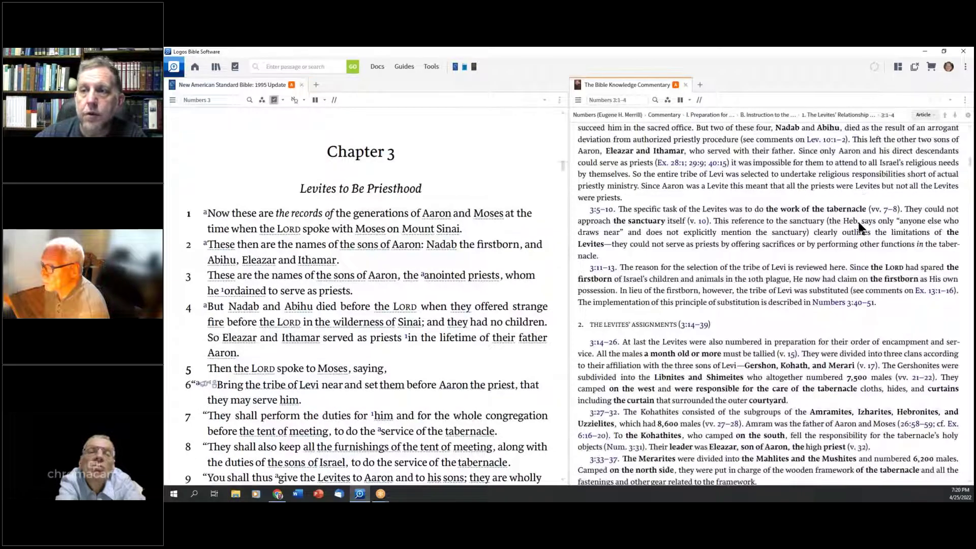
scroll(859, 223, "down", 4)
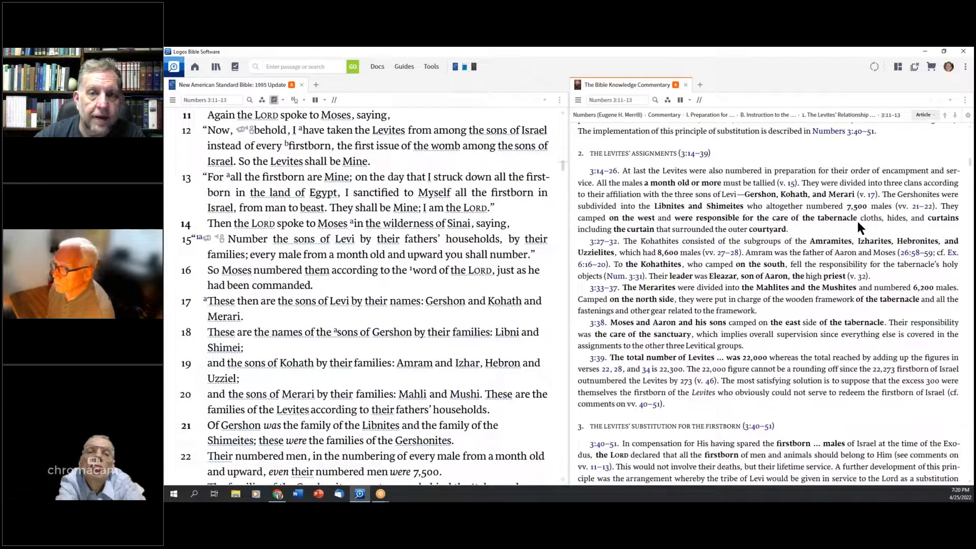
scroll(856, 219, "down", 1)
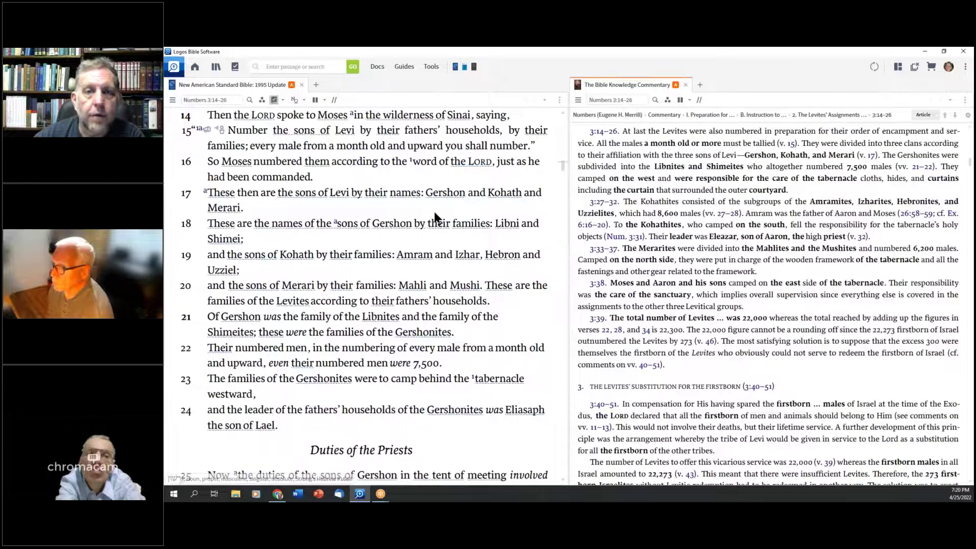
scroll(435, 214, "up", 10)
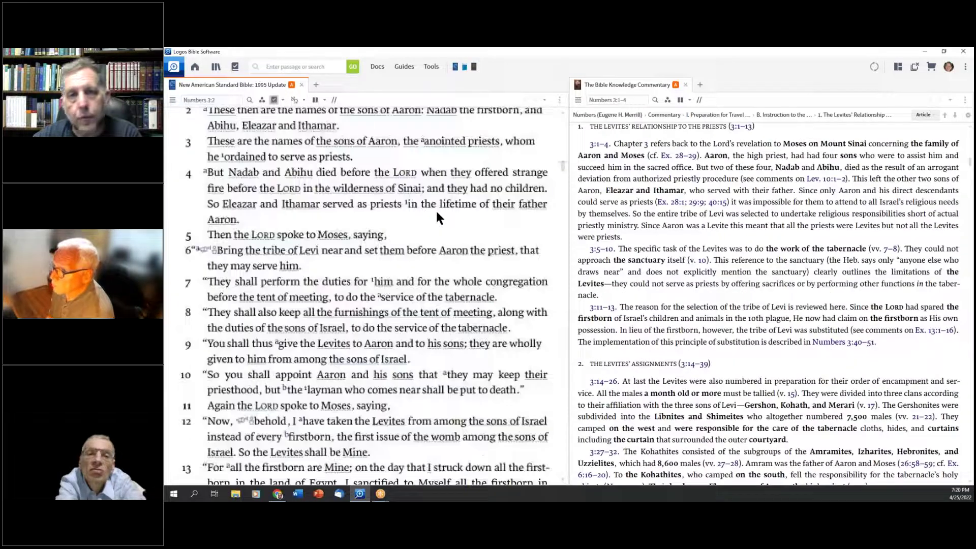
scroll(436, 212, "up", 2)
mouse_move(436, 213)
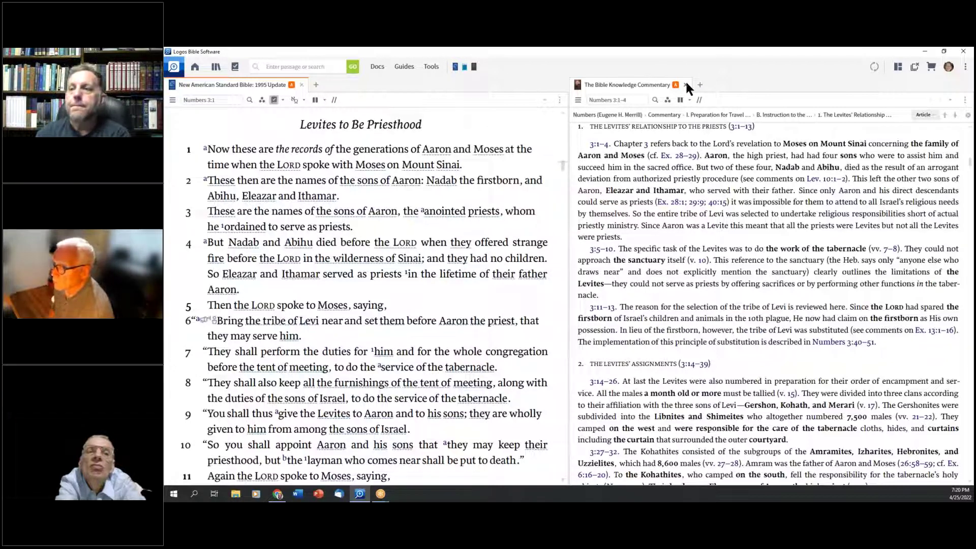
- Close the commentary and the Bible, and search the library for QuickStart
left_click(685, 86)
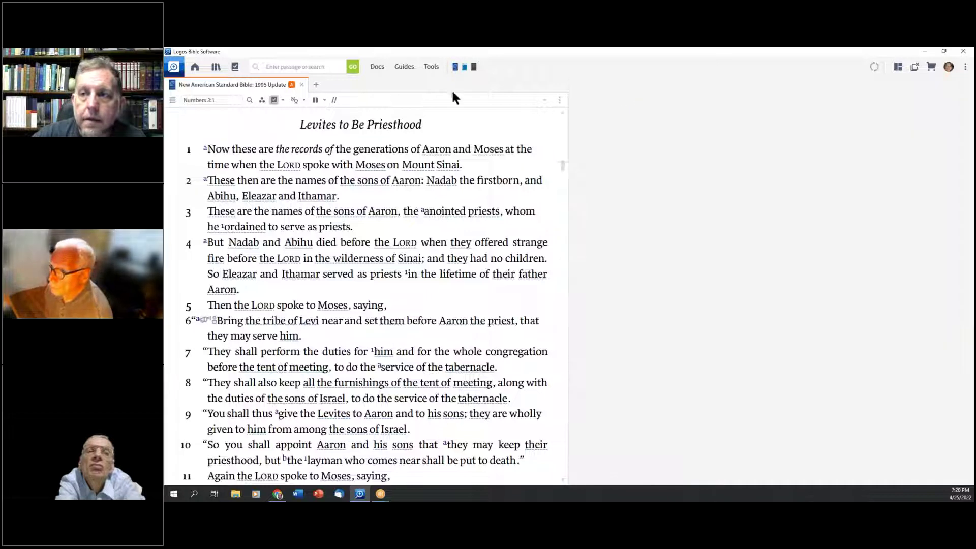
left_click(301, 85)
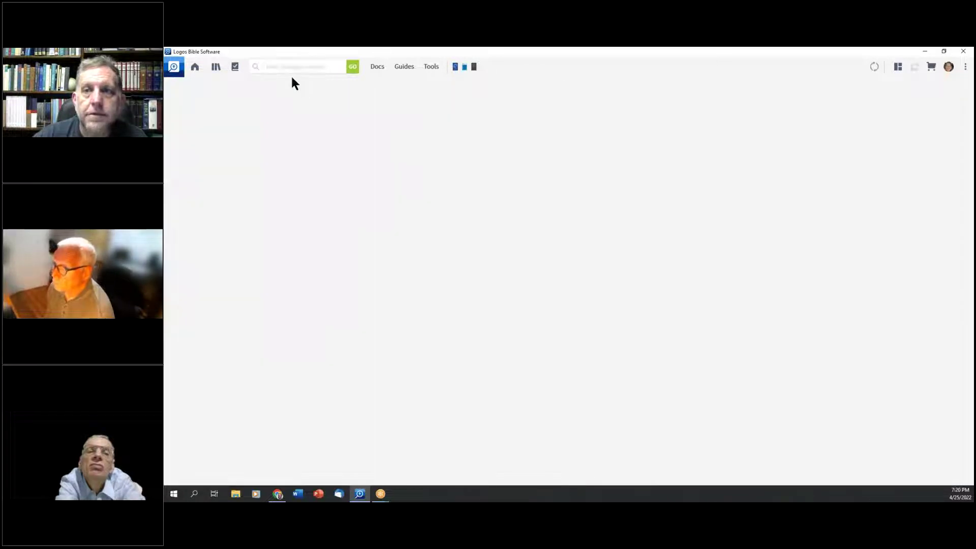
left_click(216, 67)
left_click(272, 99)
type("QuickStart")
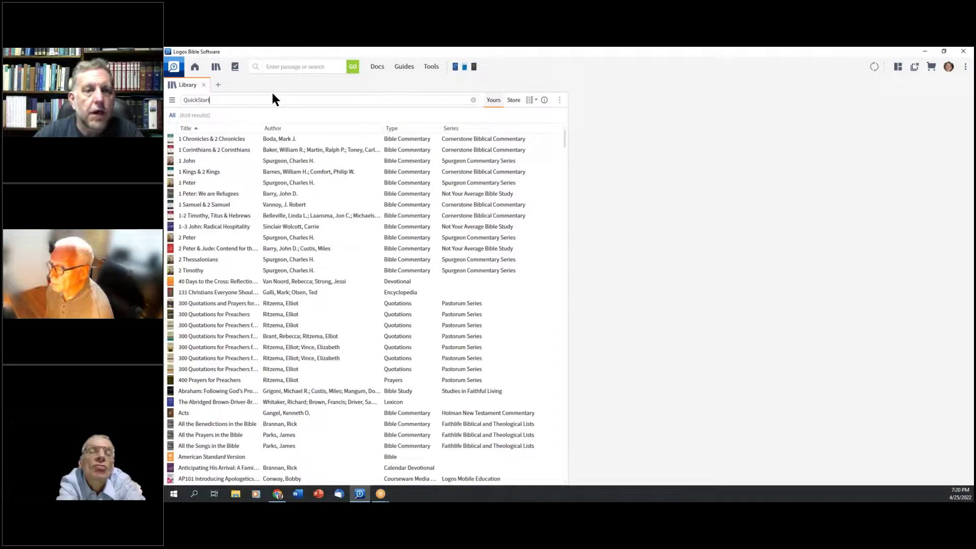
key("Return")
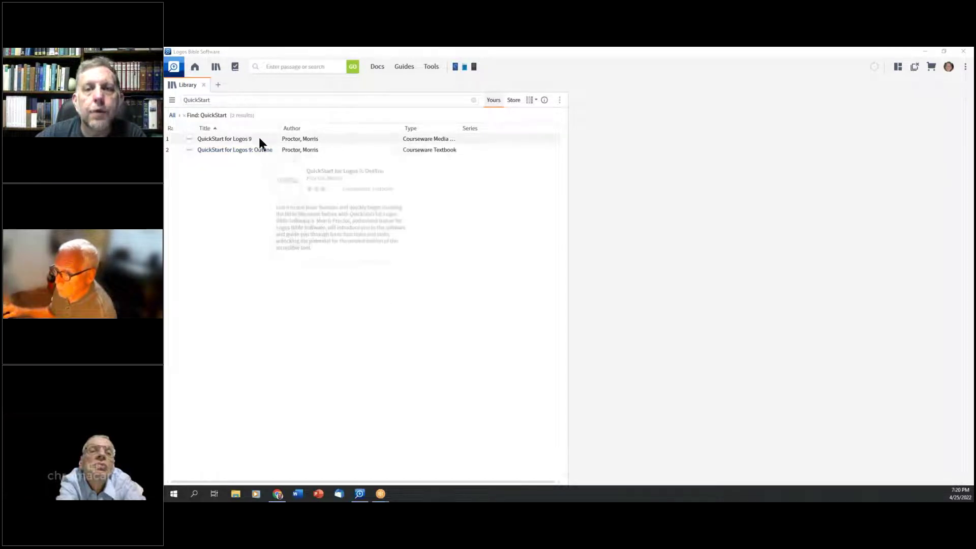
- Add QuickStart for Logos 9 to the shortcuts bar and close the library
mouse_move(259, 139)
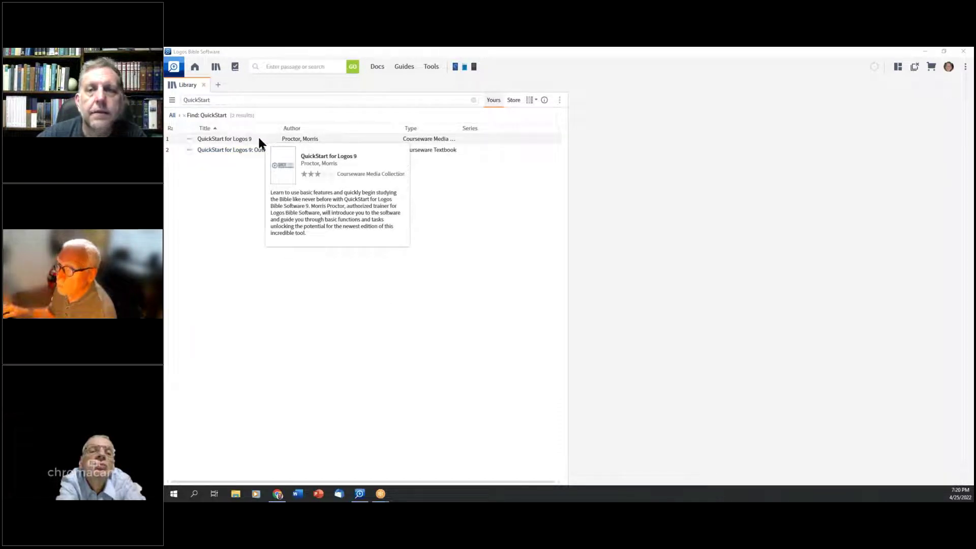
left_click_drag(259, 138, 493, 65)
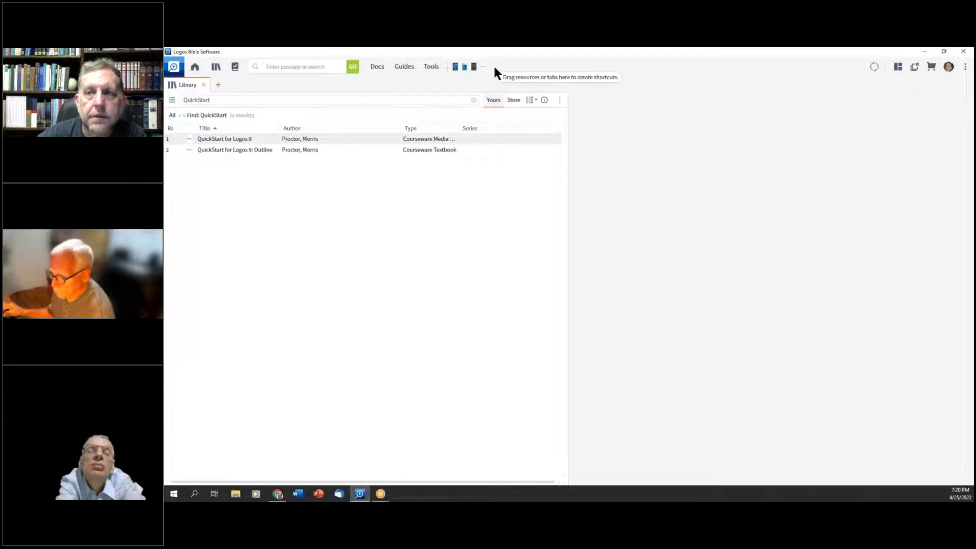
mouse_move(483, 68)
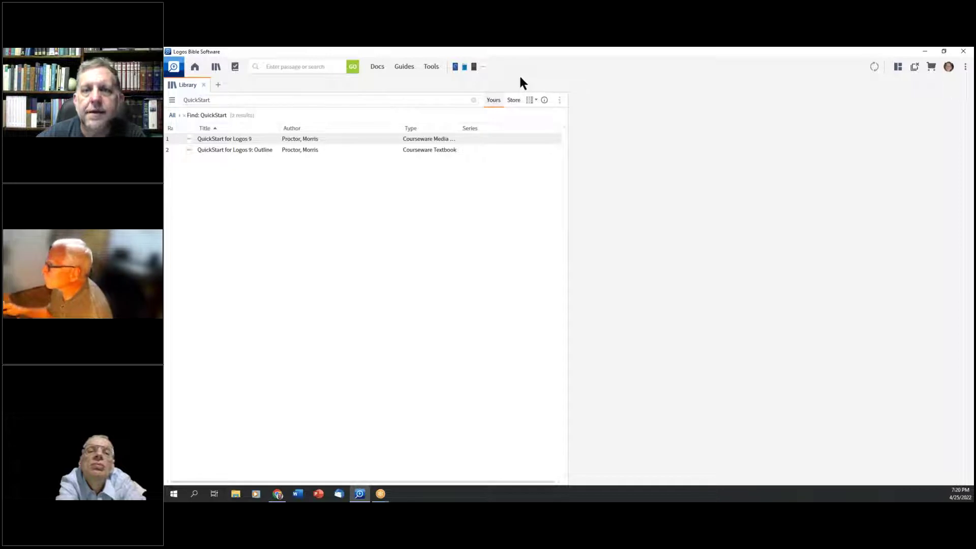
left_click(203, 84)
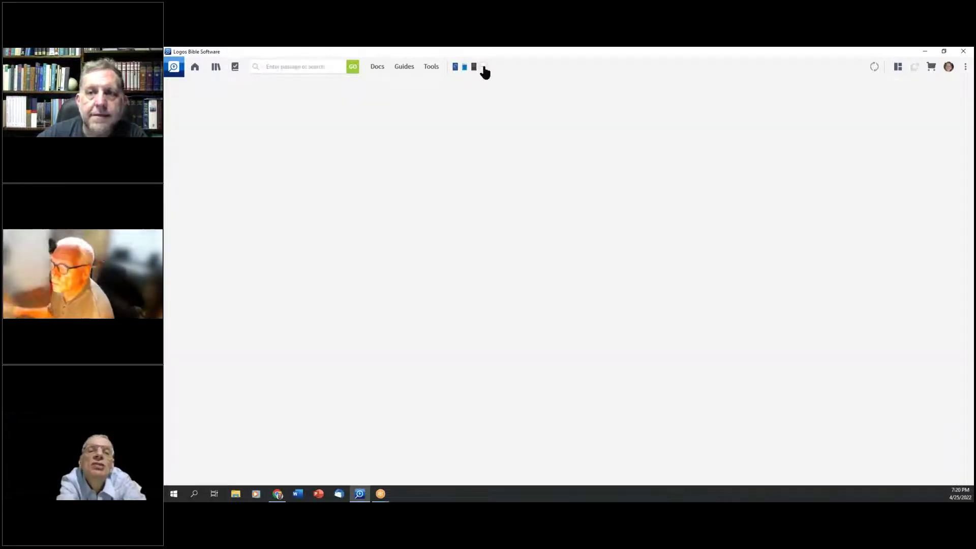
- Open QuickStart for Logos 9 from its shortcut and view the Welcome and Study Now with the Go Box lesson pages
left_click(483, 69)
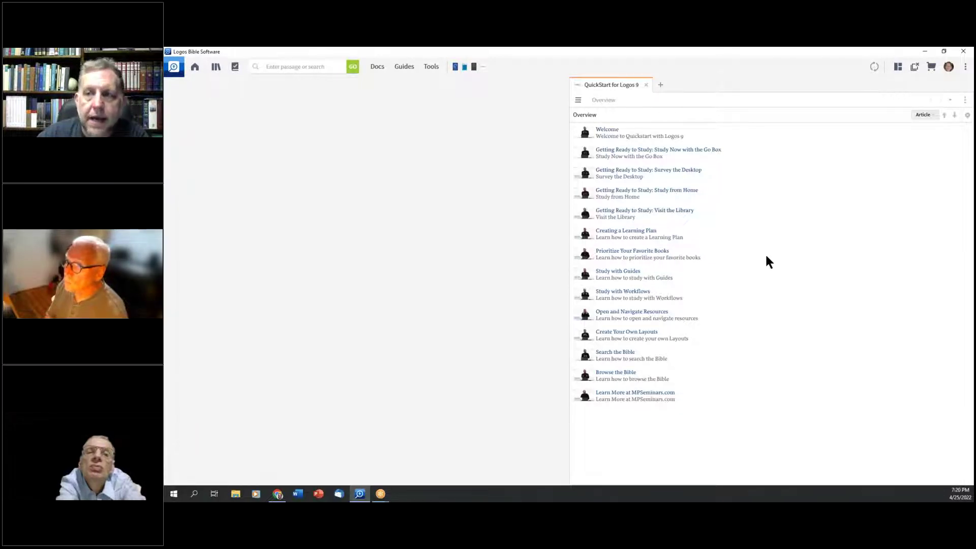
left_click(606, 133)
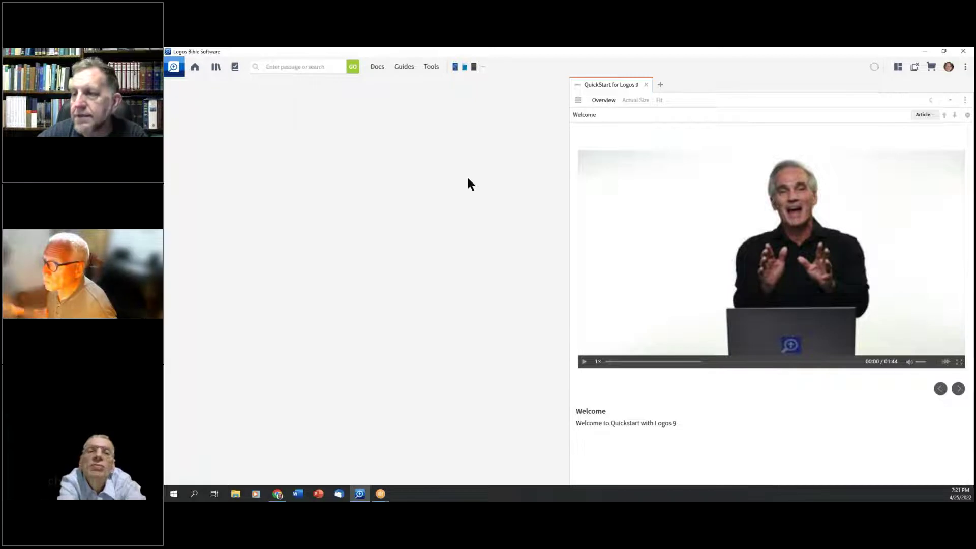
left_click(930, 99)
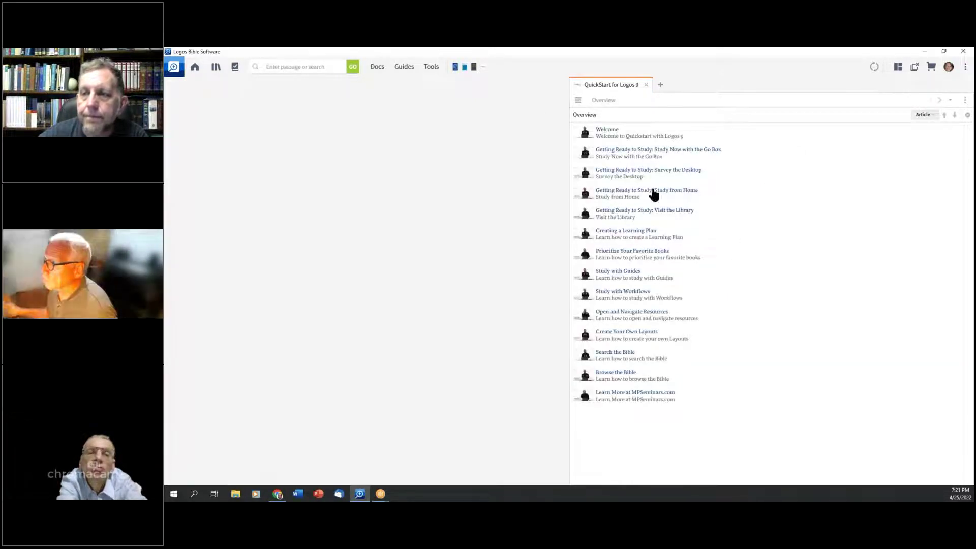
left_click(642, 153)
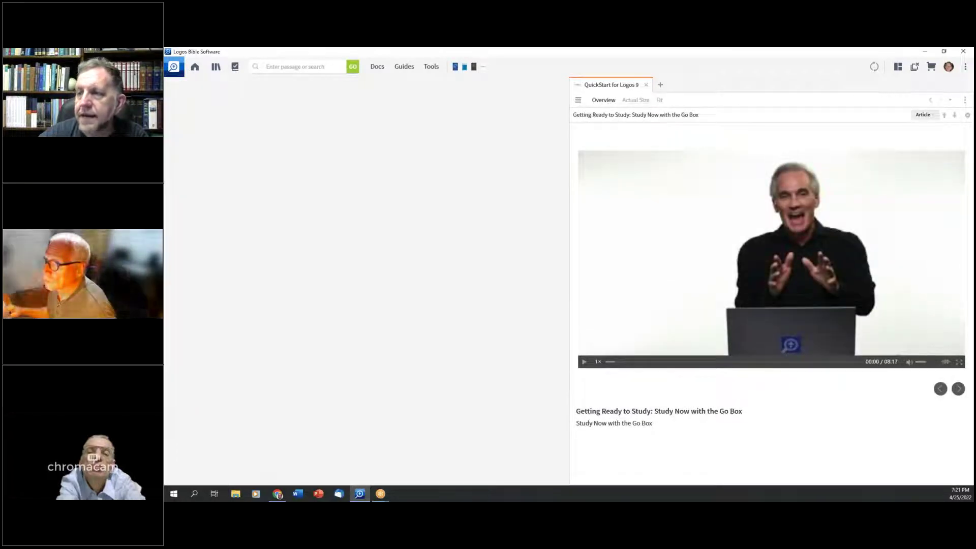
left_click(930, 100)
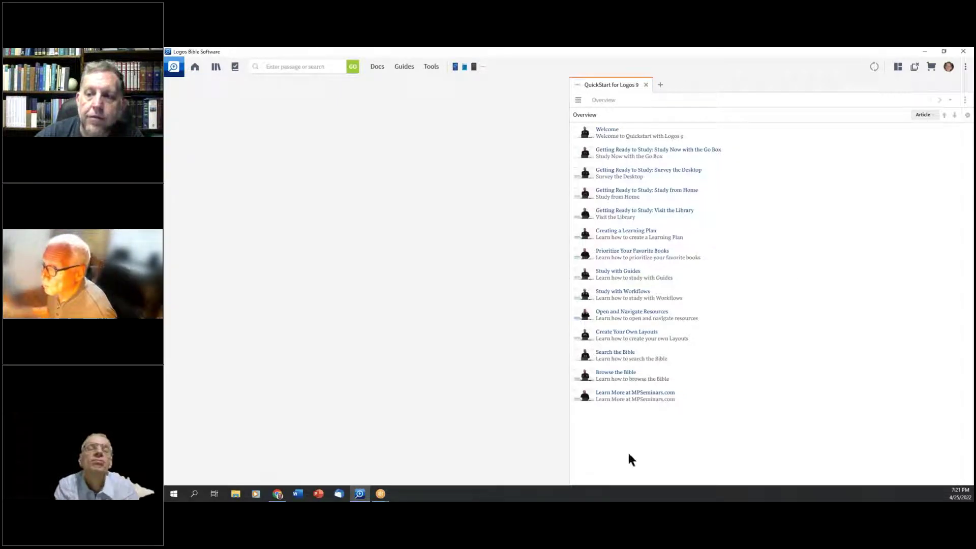
- Close QuickStart for Logos 9 and change its shortcut's image to the red heart
left_click(645, 85)
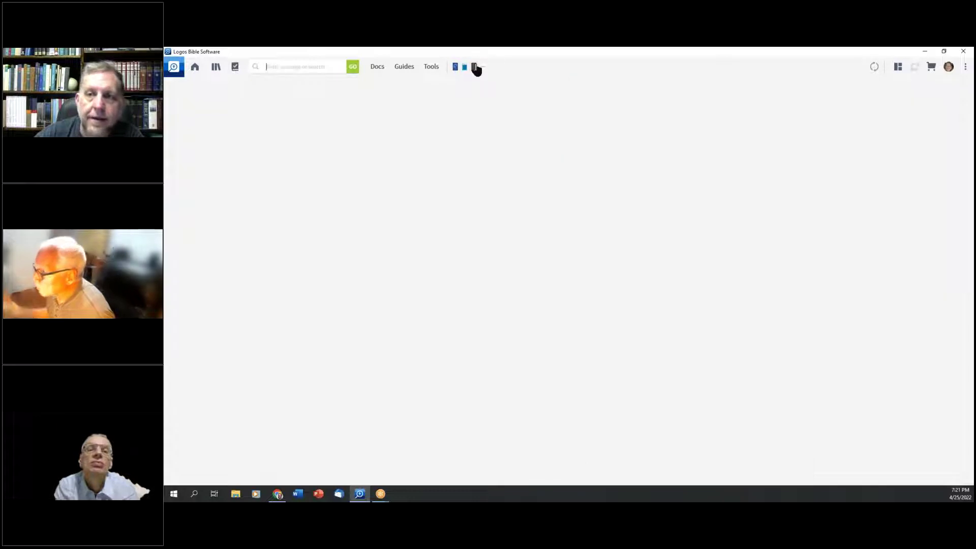
right_click(483, 70)
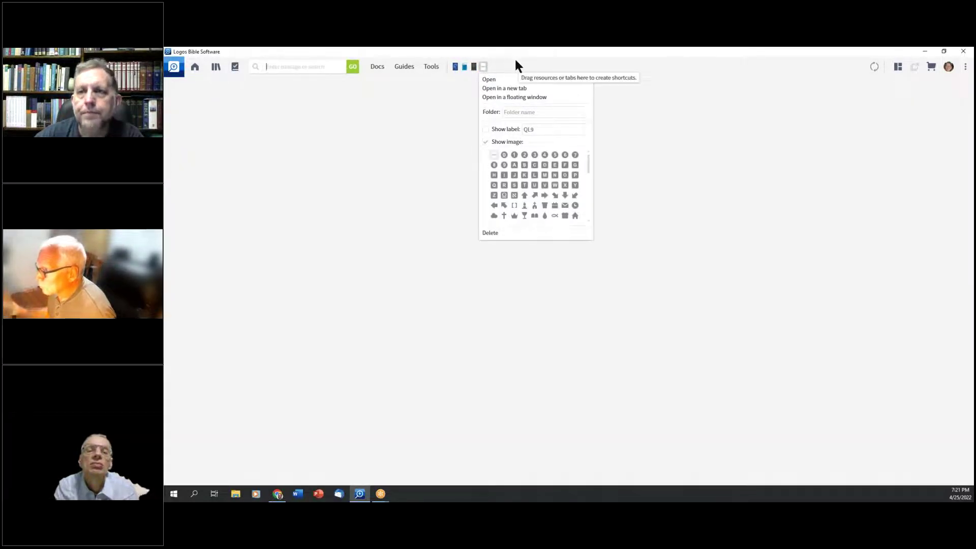
mouse_move(484, 70)
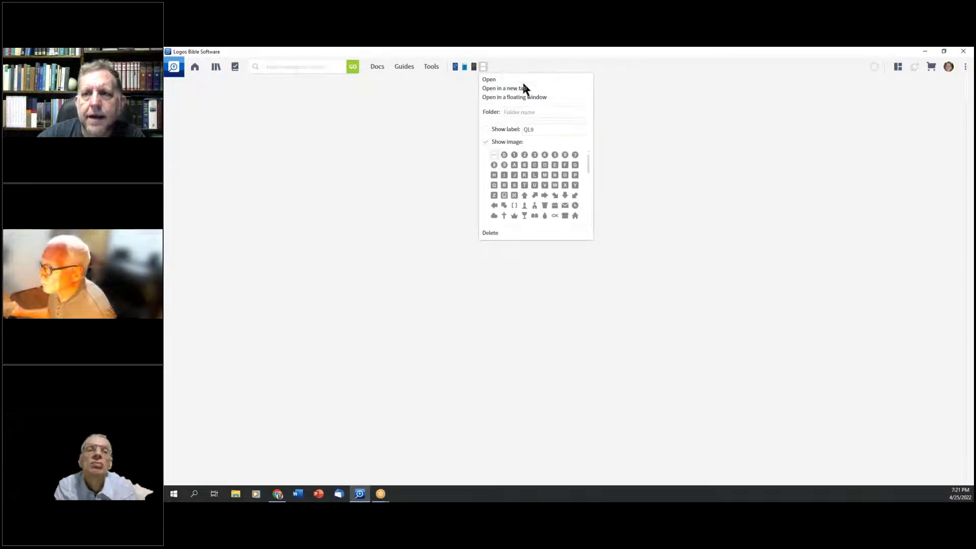
scroll(552, 196, "down", 5)
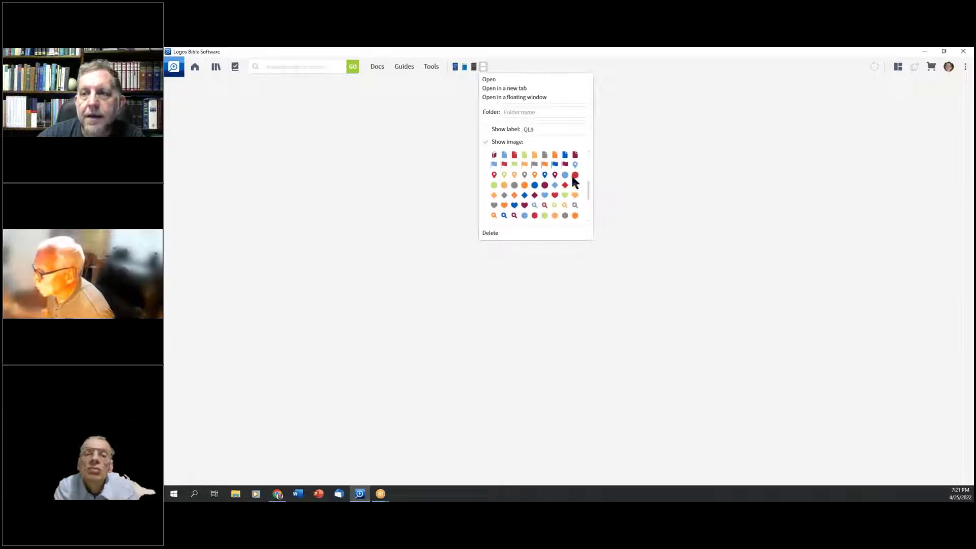
left_click(576, 176)
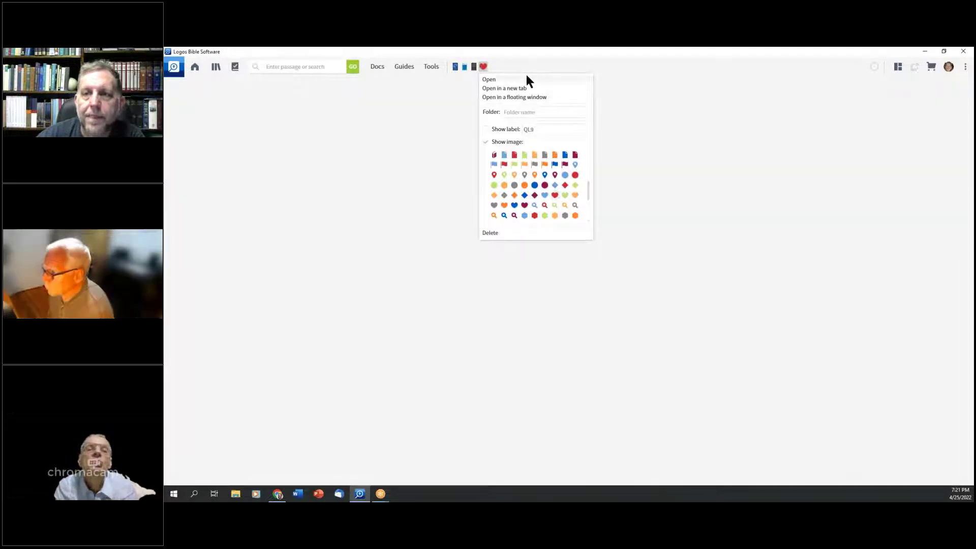
left_click(355, 269)
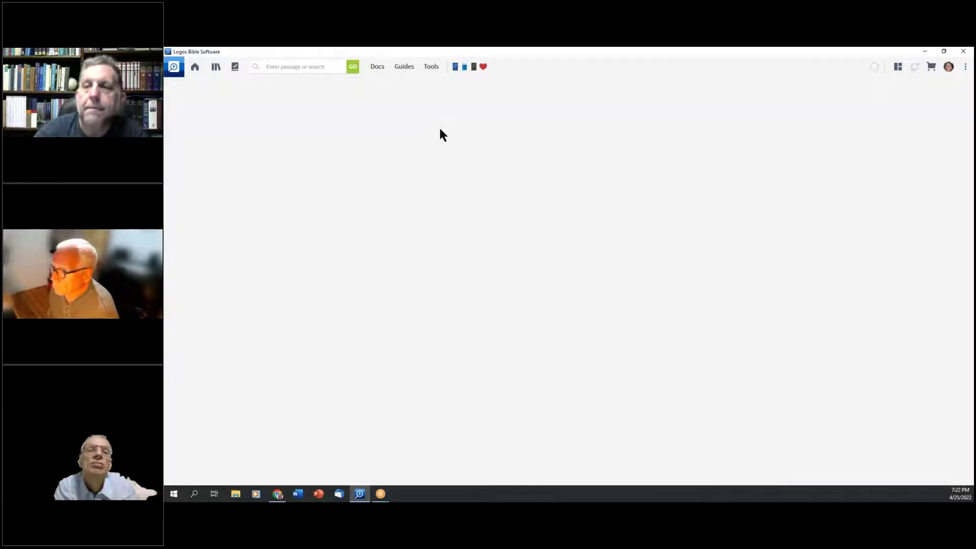
- Open the New American Standard Bible and the Commentary Critical and Explanatory on the Whole Bible from their shortcuts
left_click(459, 70)
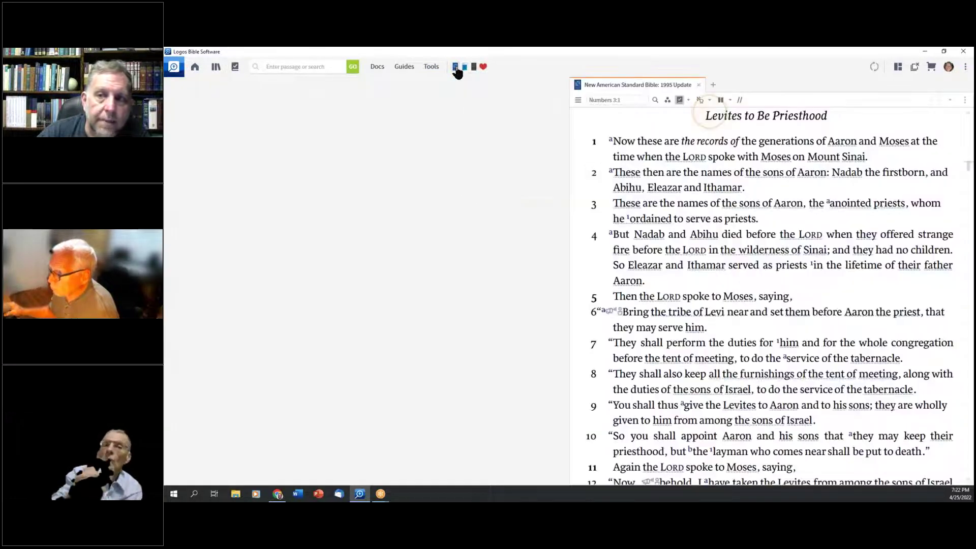
mouse_move(474, 72)
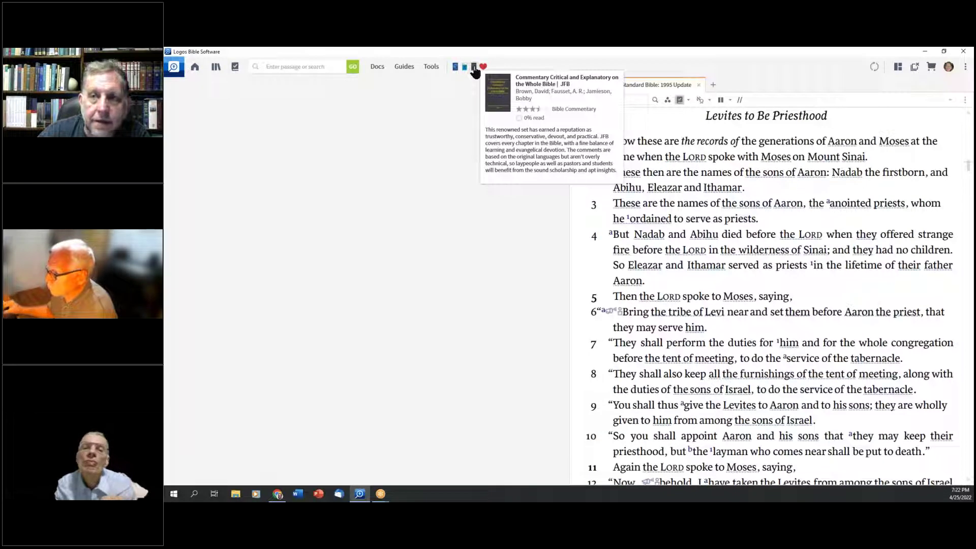
left_click(474, 71)
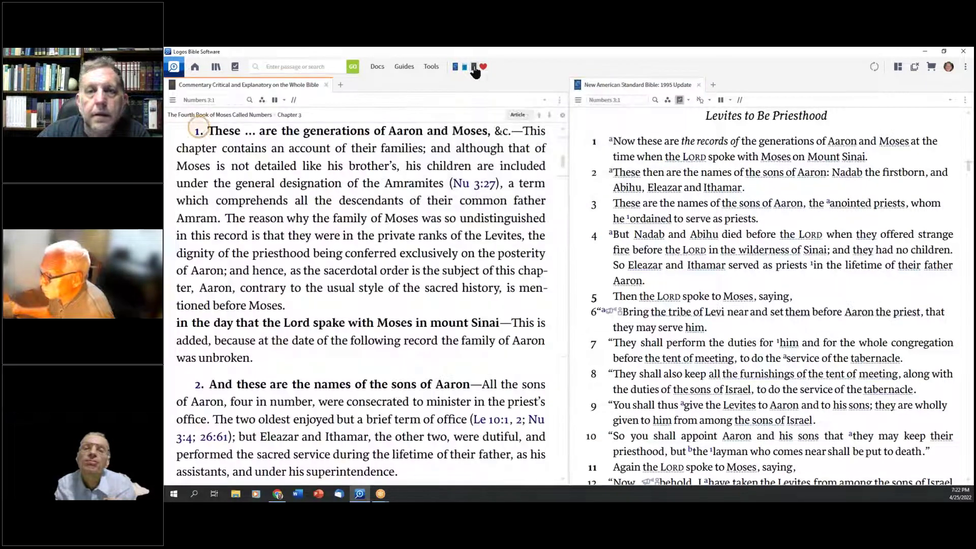
mouse_move(474, 71)
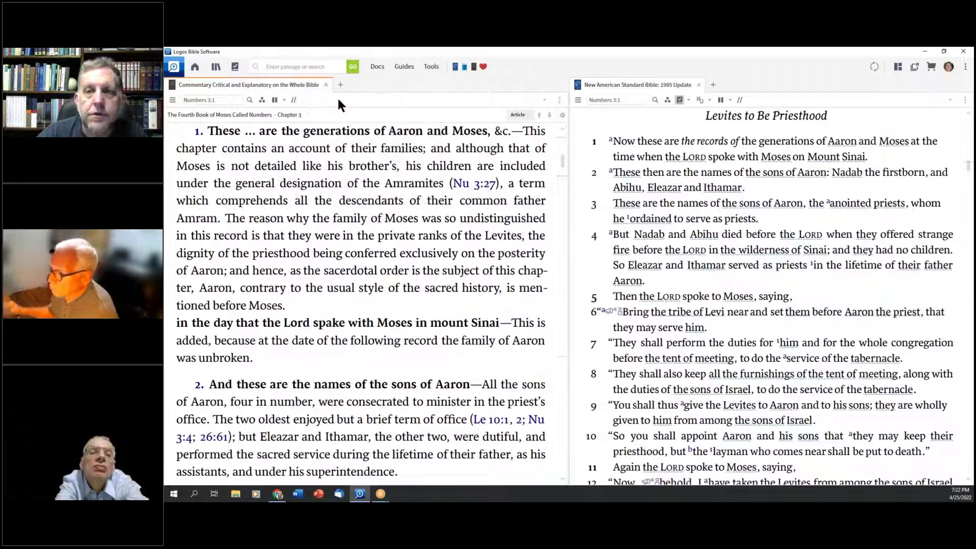
- Switch the open commentary to the parallel resource The Bible Knowledge Commentary
left_click(294, 100)
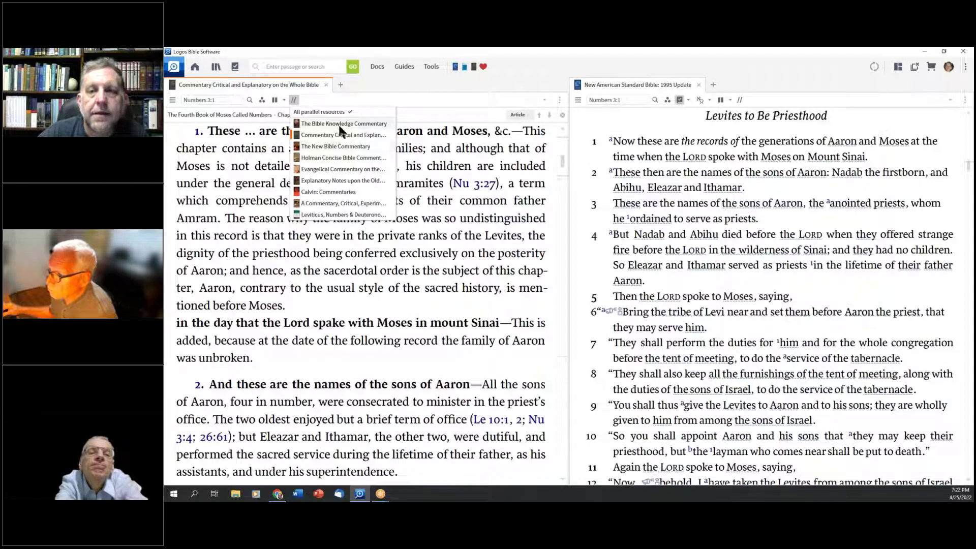
left_click(323, 125)
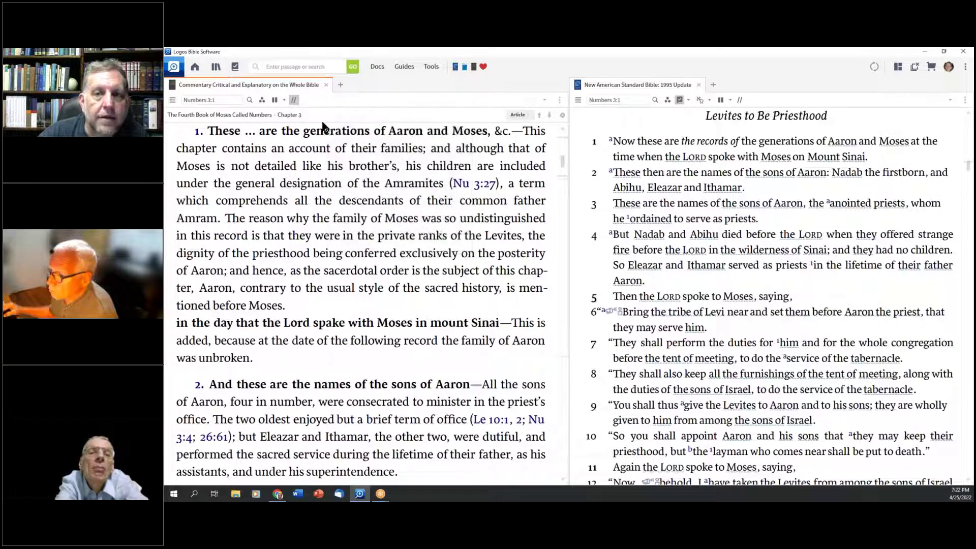
mouse_move(324, 125)
- Add The Bible Knowledge Commentary to the shortcuts bar and delete the Commentary Critical and Explanatory shortcut
left_click_drag(248, 86, 483, 73)
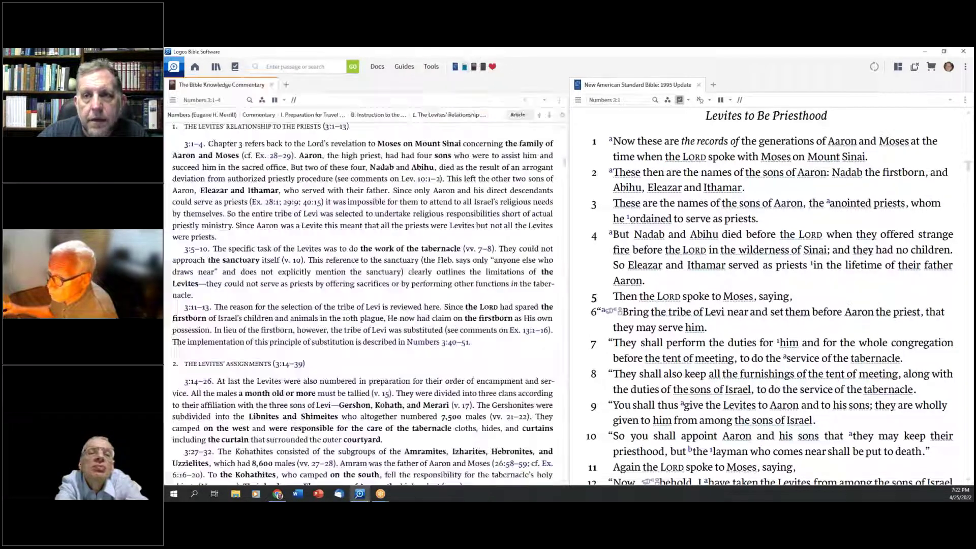
right_click(483, 73)
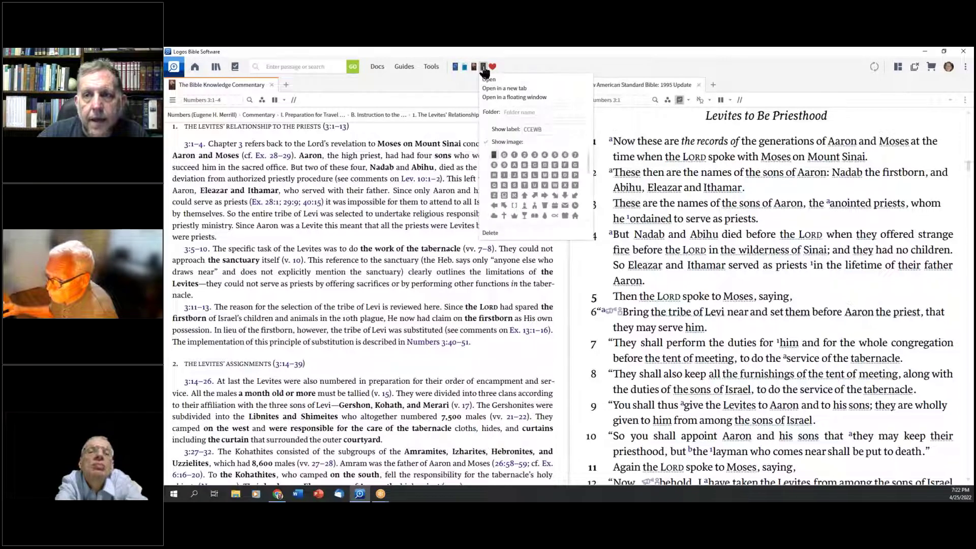
left_click(491, 232)
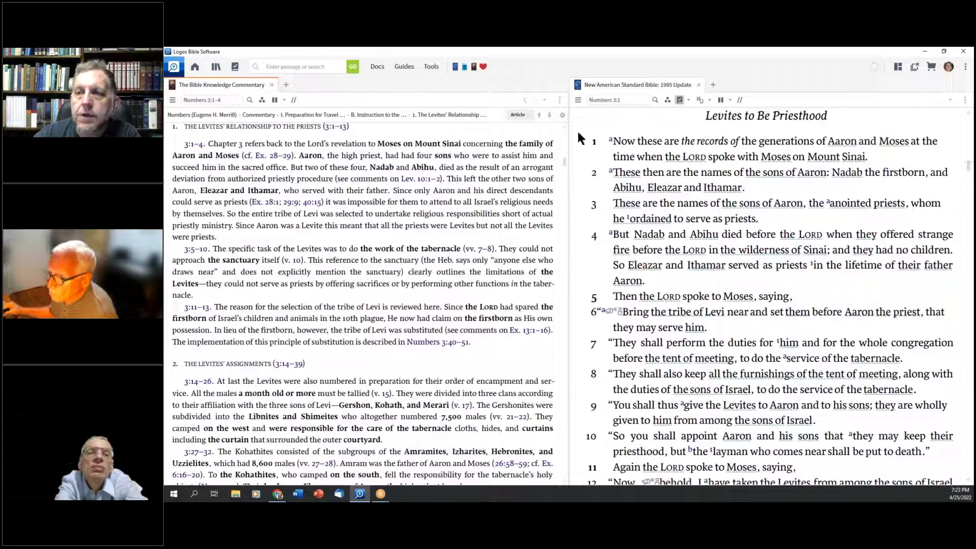
- Select Numbers 3:1-4 in the New American Standard Bible and view the full set of options for the selection
left_click_drag(592, 144, 828, 279)
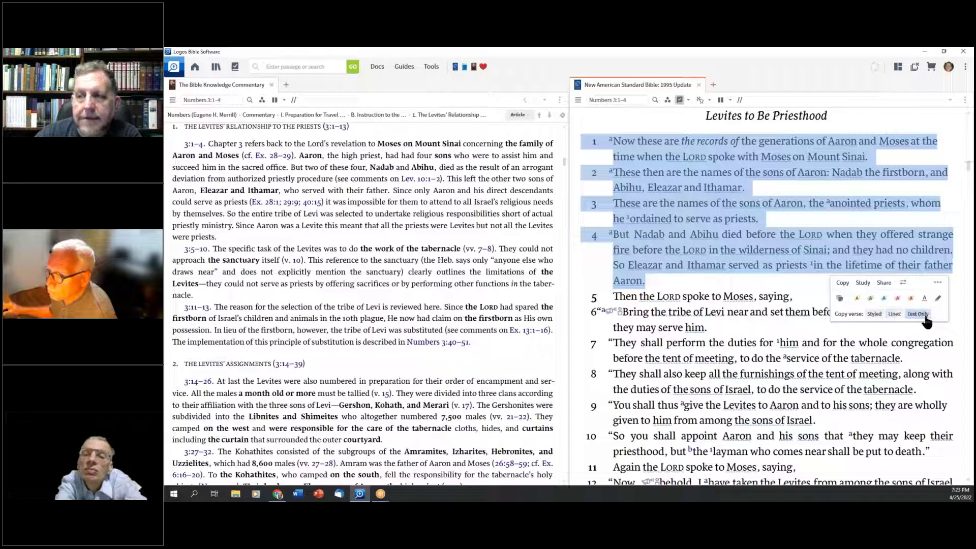
left_click(938, 282)
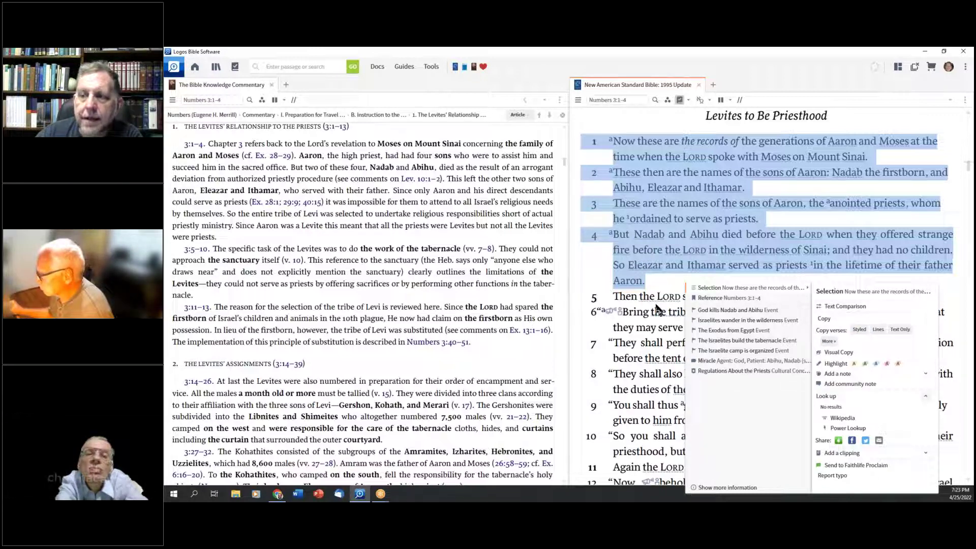
left_click(667, 275)
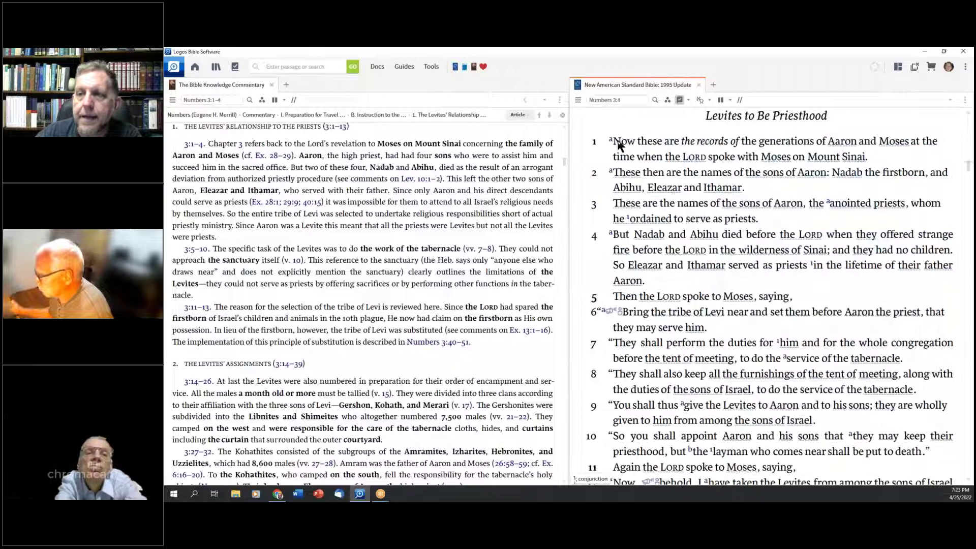
- Copy Numbers 3:1-4 from the New American Standard Bible and paste it into a blank Word document
left_click_drag(594, 144, 737, 283)
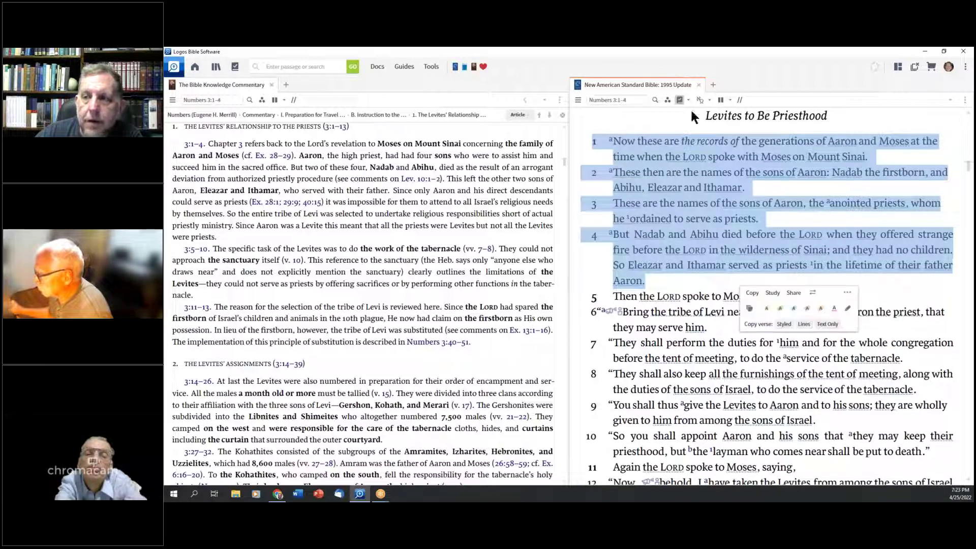
left_click(752, 294)
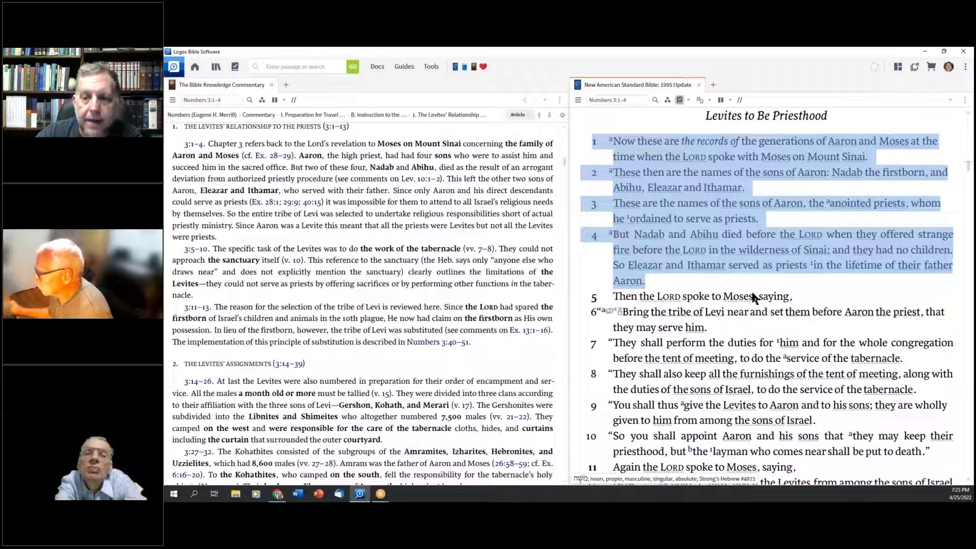
left_click(298, 493)
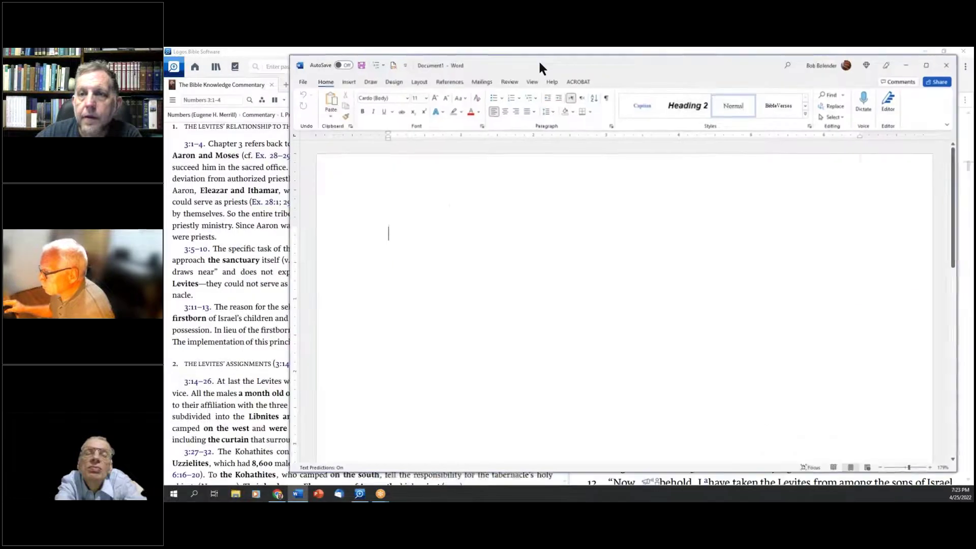
left_click(331, 102)
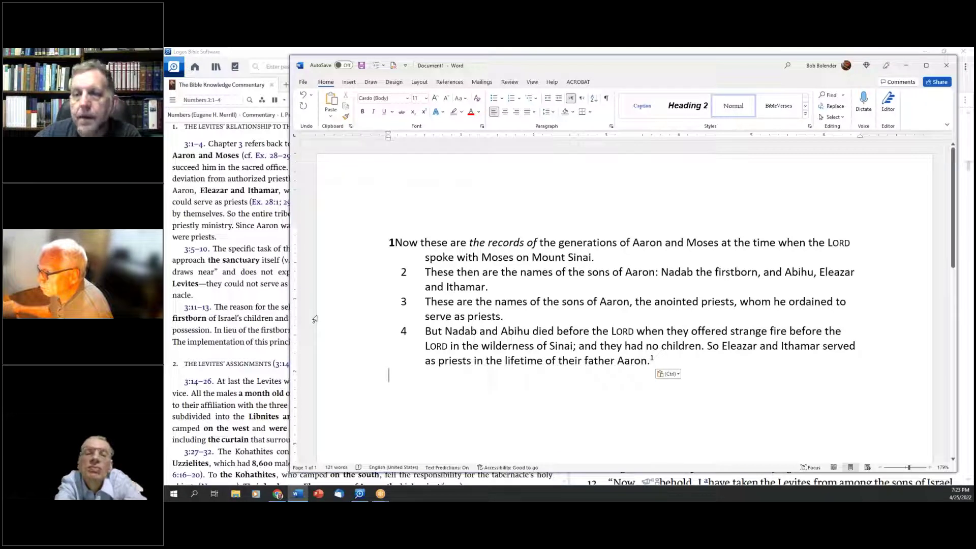
- Review the pasted verses and their citation footnote in the Word document, and return to Logos Bible Software
scroll(346, 317, "down", 1)
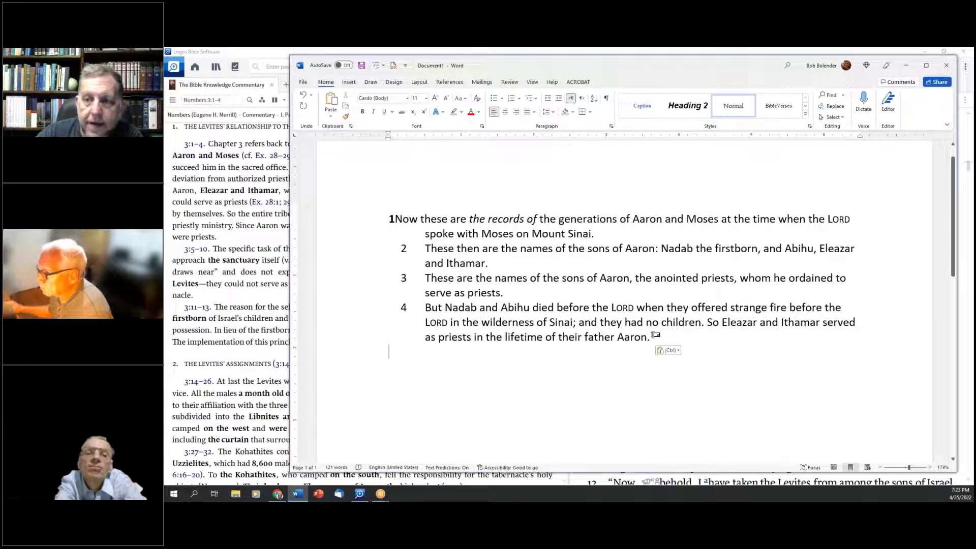
mouse_move(652, 334)
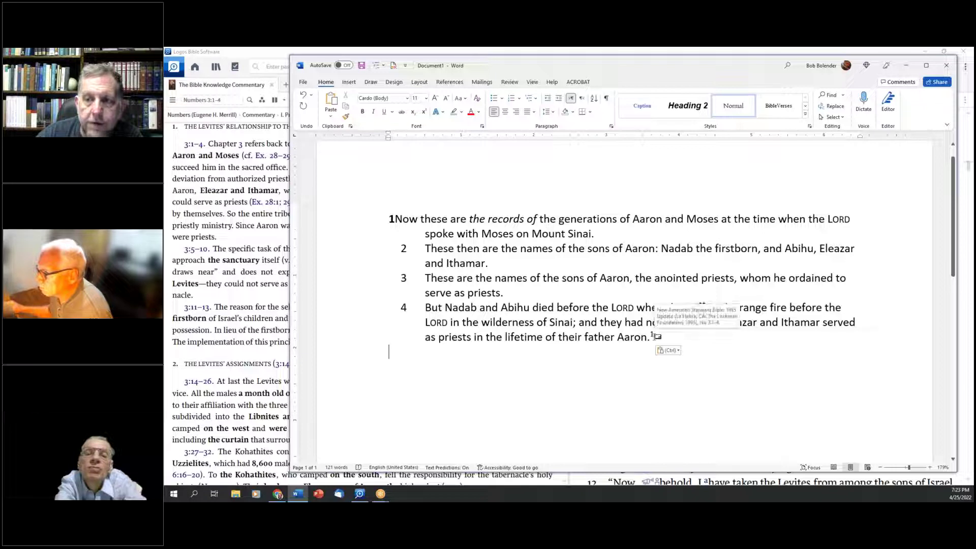
scroll(552, 376, "down", 5)
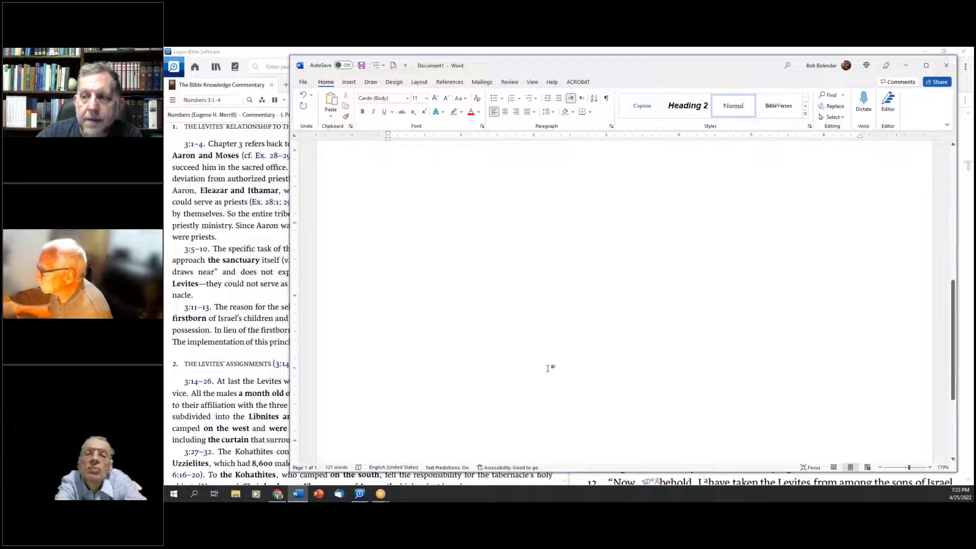
scroll(548, 368, "down", 4)
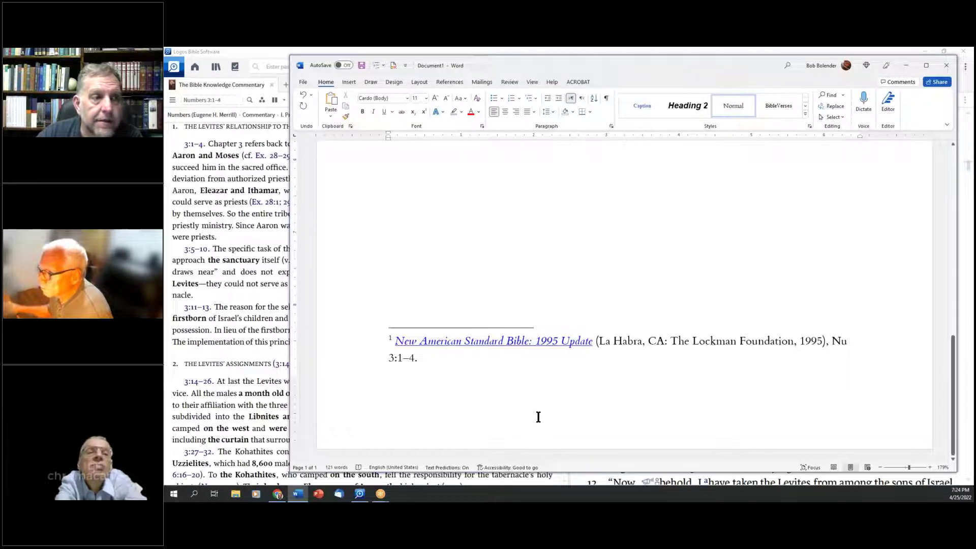
scroll(523, 391, "up", 5)
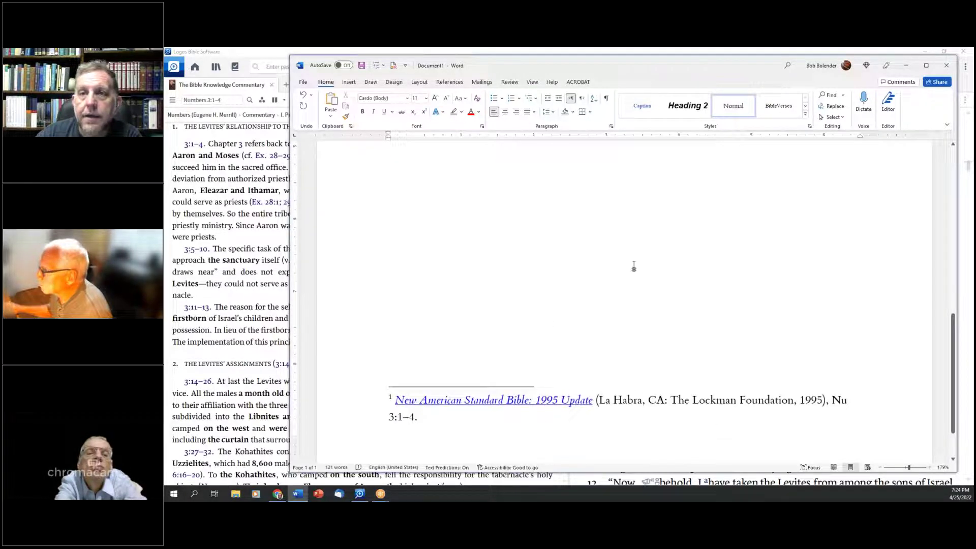
scroll(624, 291, "up", 8)
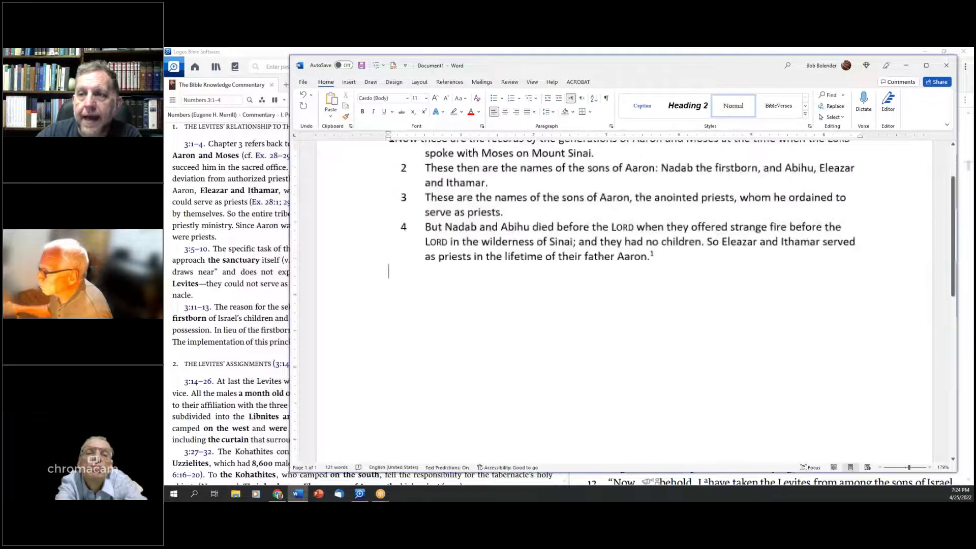
left_click(242, 49)
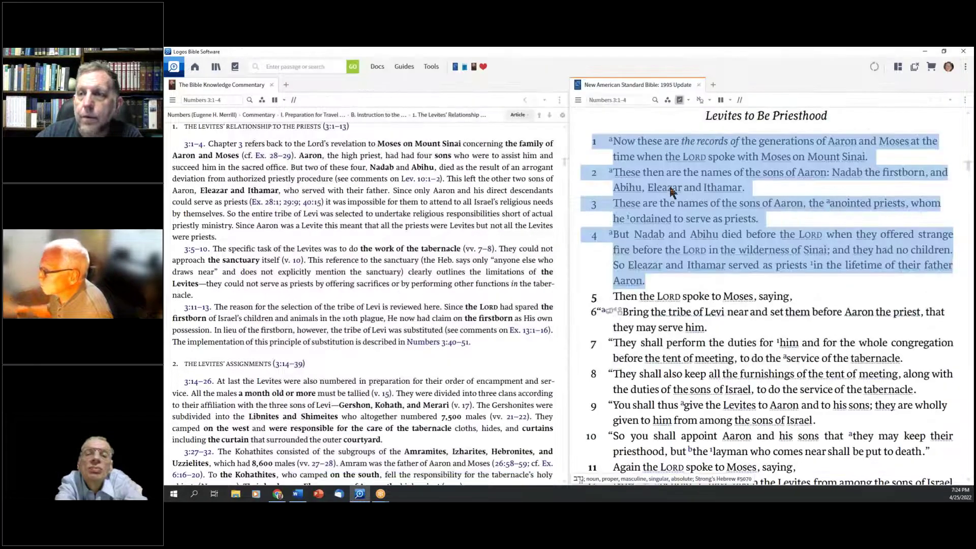
left_click(966, 66)
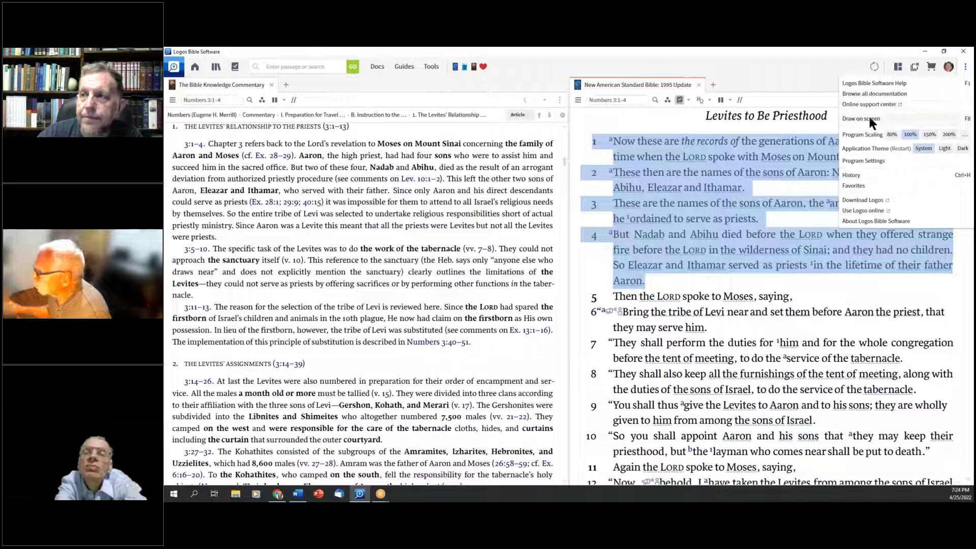
left_click(870, 155)
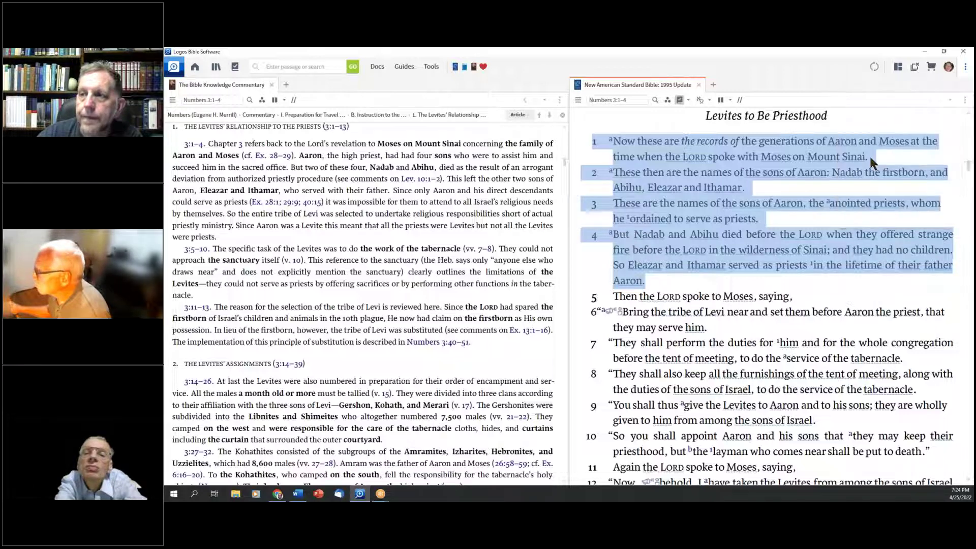
left_click(342, 83)
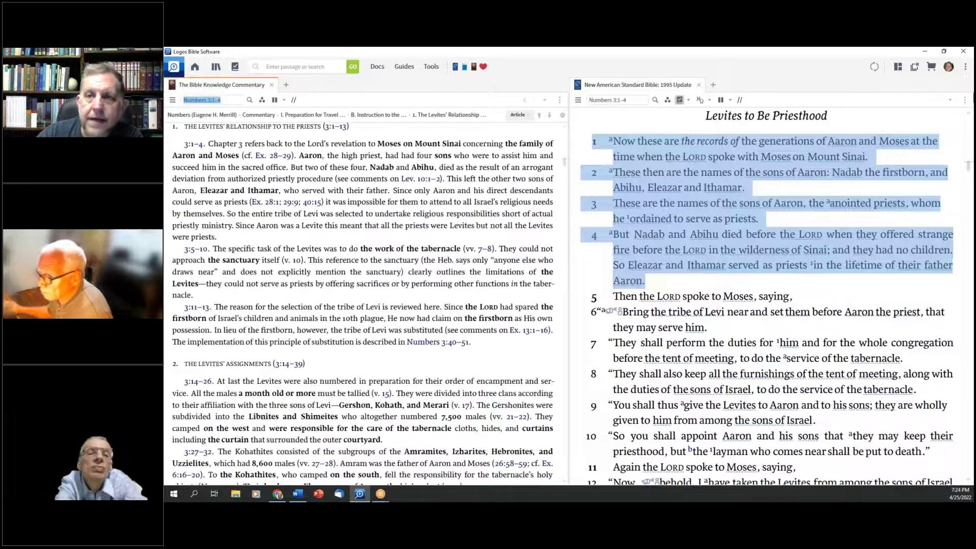
- Open the program settings and toggle the Copy Footnotes option
left_click(966, 66)
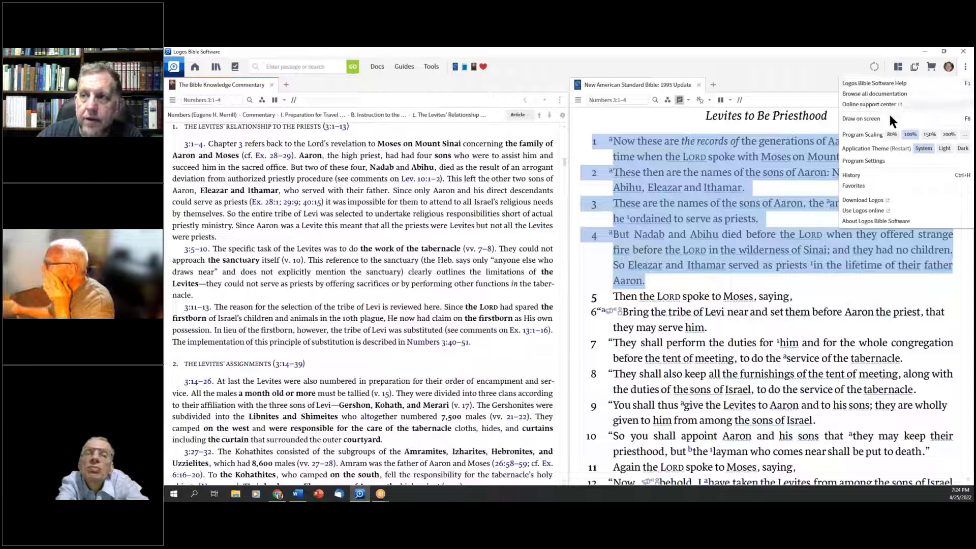
left_click(875, 158)
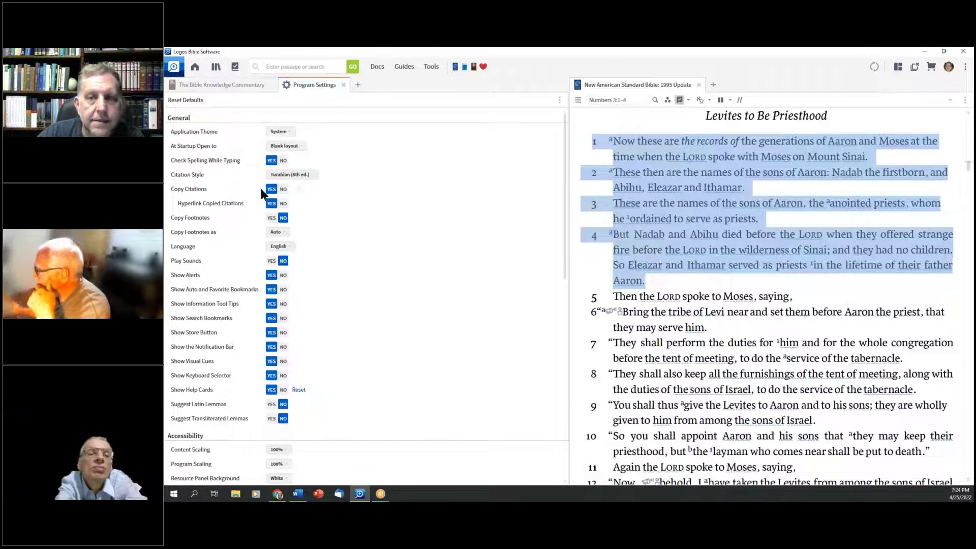
left_click(284, 219)
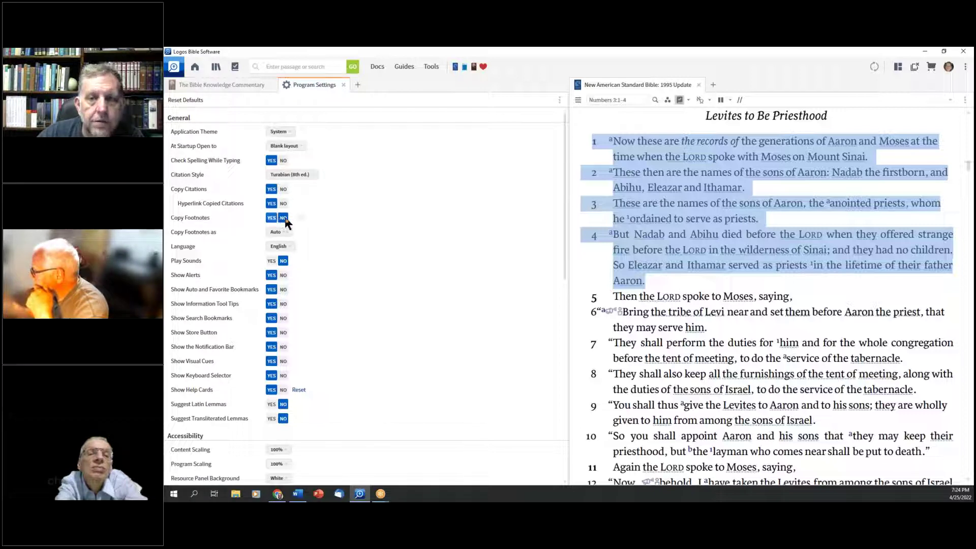
- Toggle the Copy Citations option off and back on, and set the citation style to Harvard Style
left_click(283, 189)
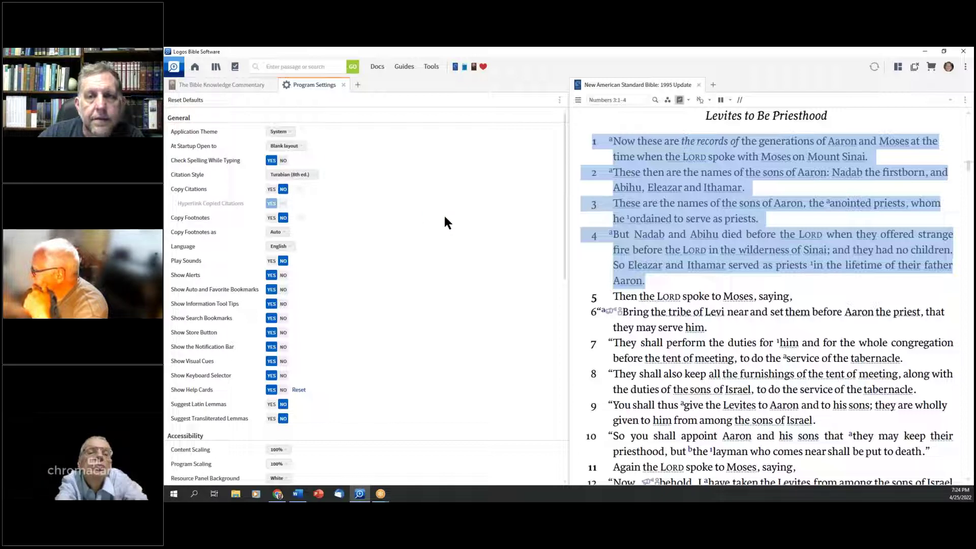
left_click(272, 189)
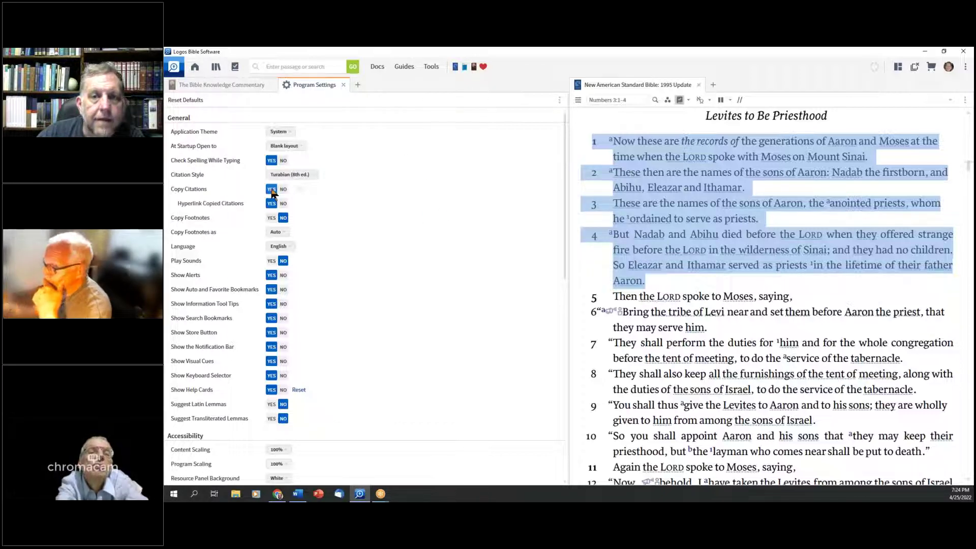
left_click(312, 174)
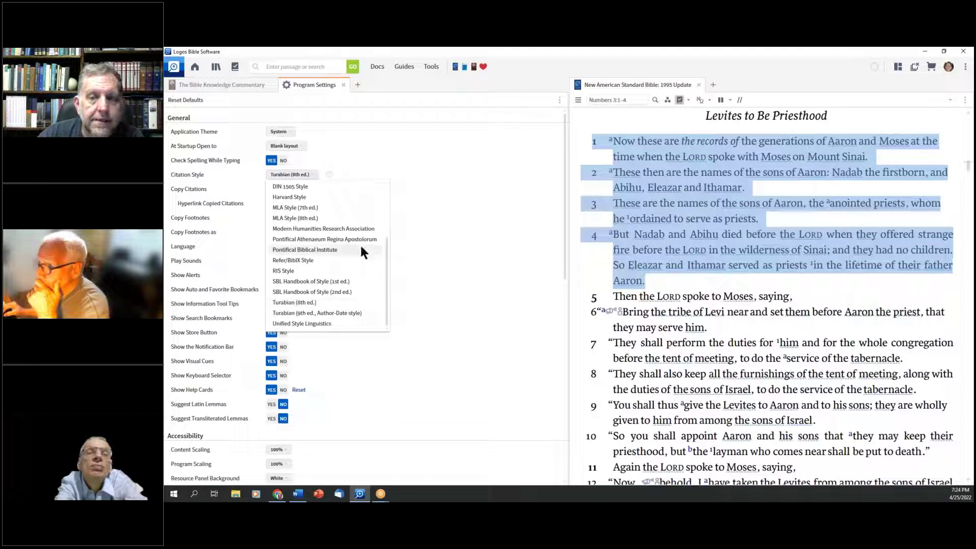
left_click(310, 197)
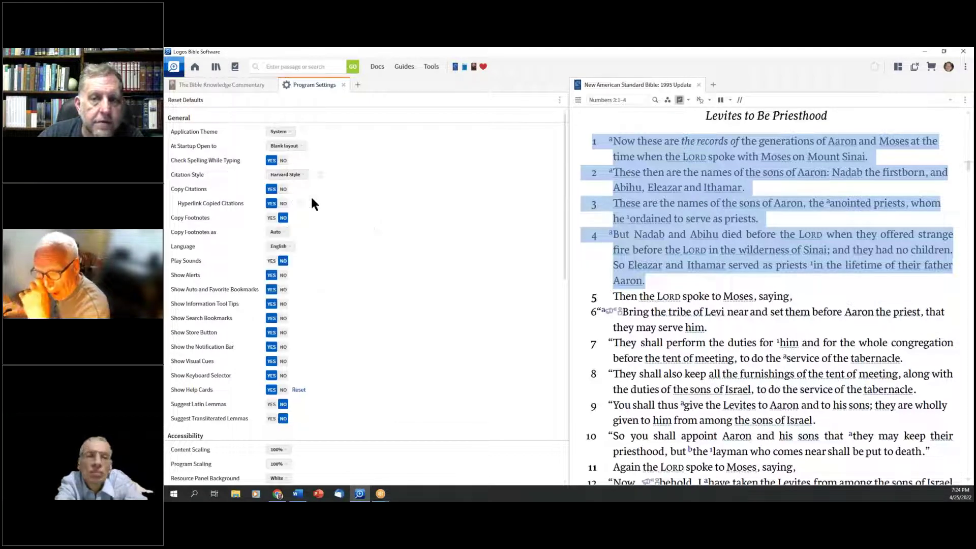
- Browse the available citation styles, reselecting Harvard Style, and turn off Copy Citations
left_click(301, 177)
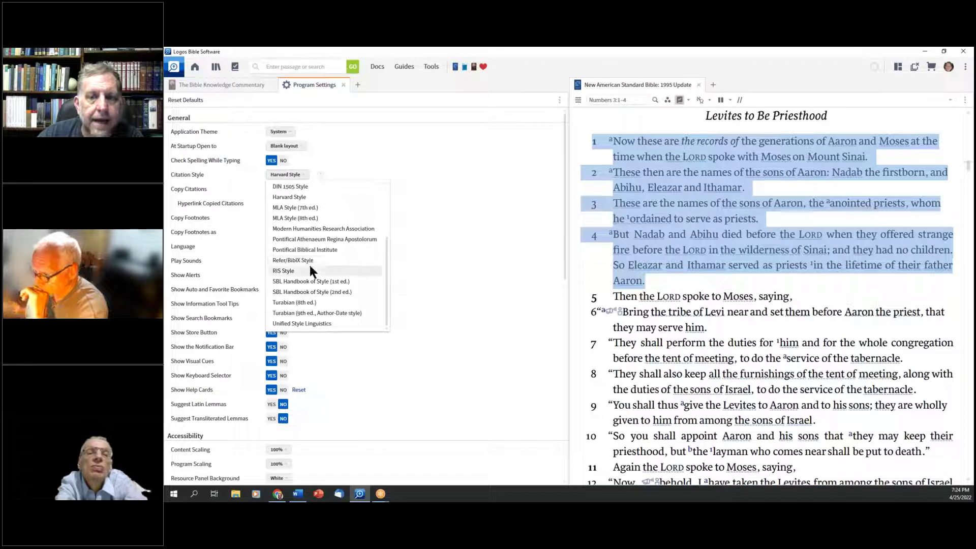
scroll(307, 285, "up", 2)
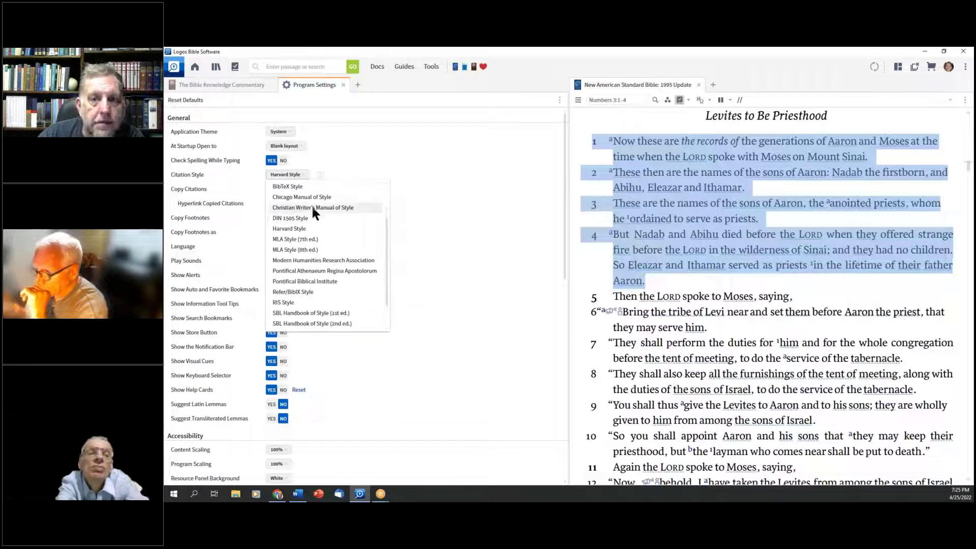
scroll(311, 205, "up", 3)
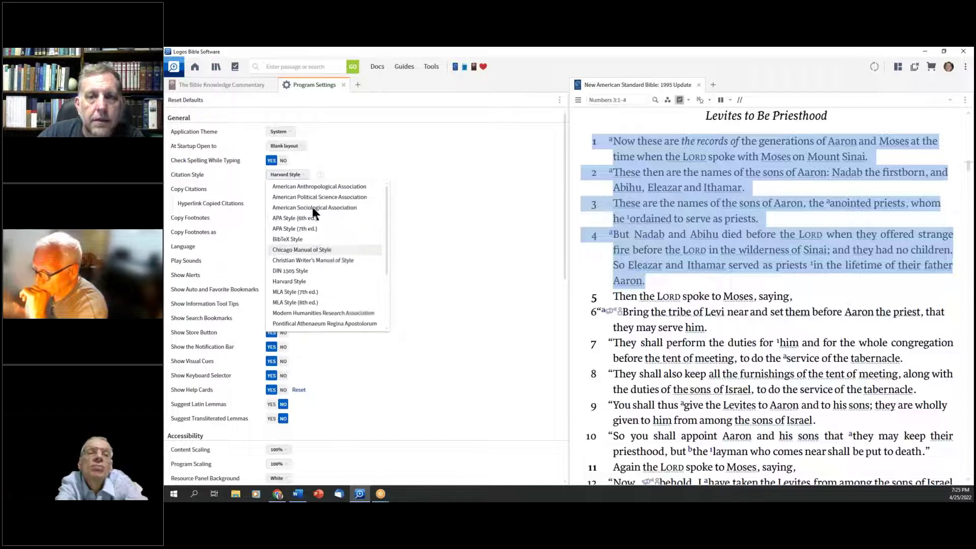
scroll(323, 214, "down", 3)
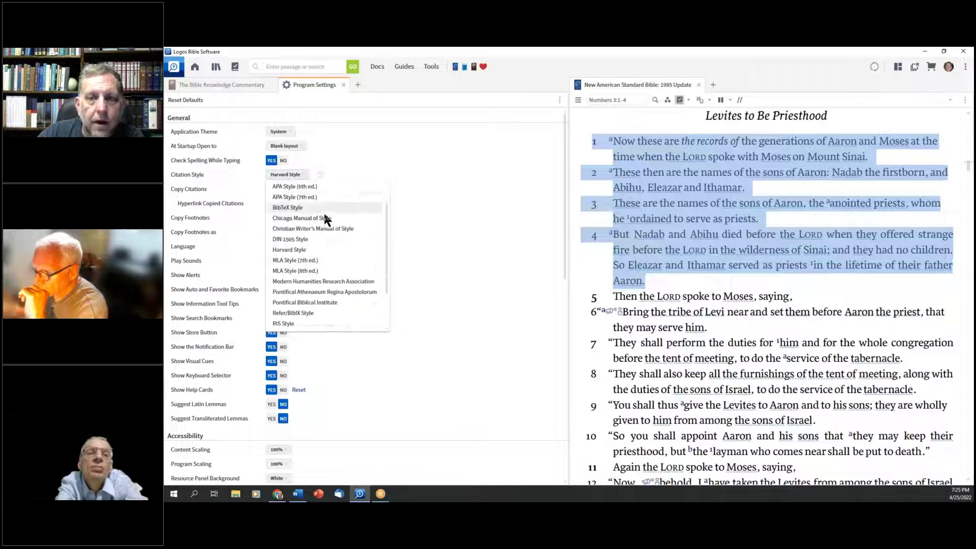
scroll(323, 213, "down", 2)
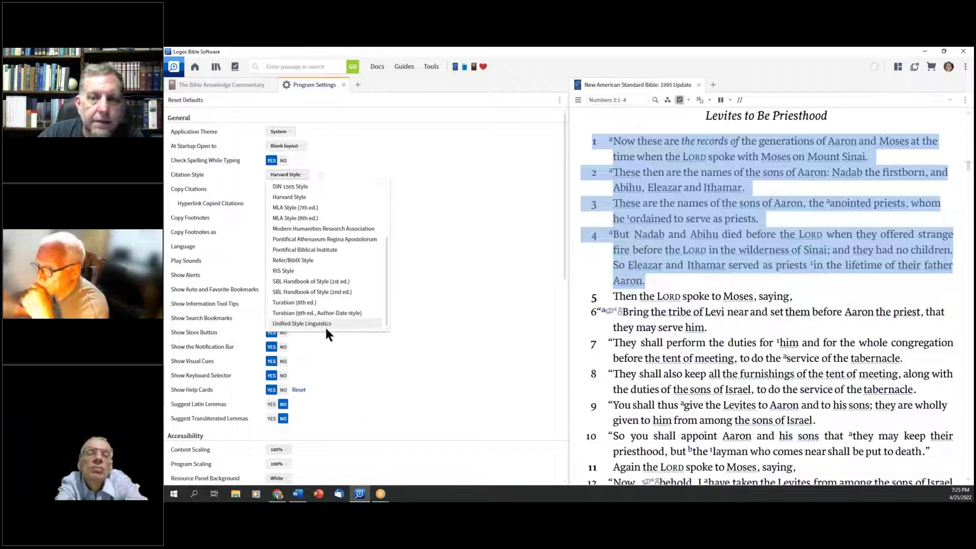
scroll(313, 258, "up", 2)
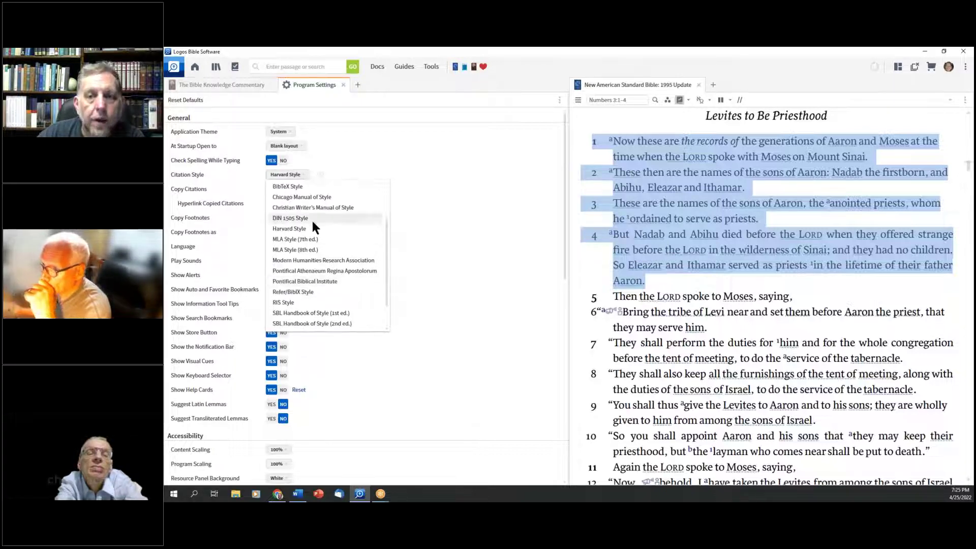
left_click(314, 229)
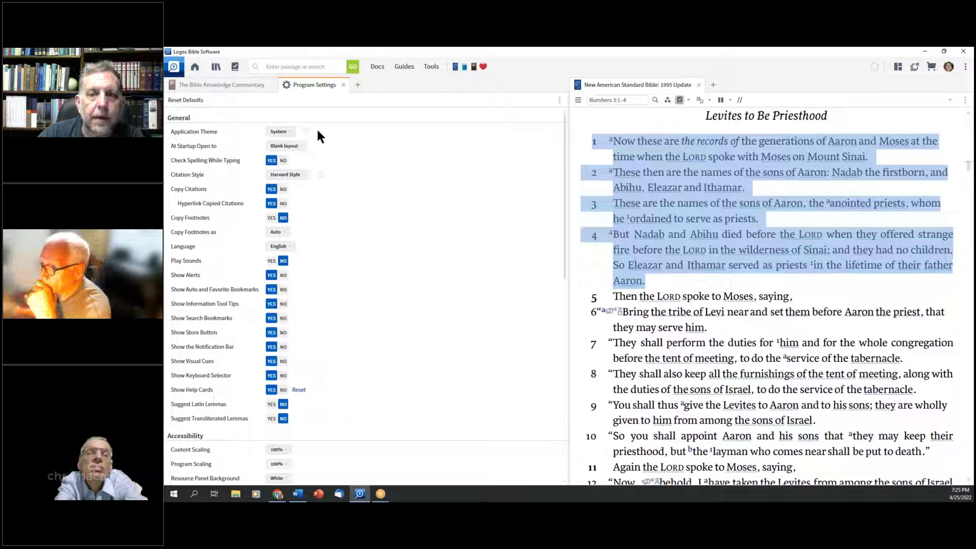
left_click(283, 189)
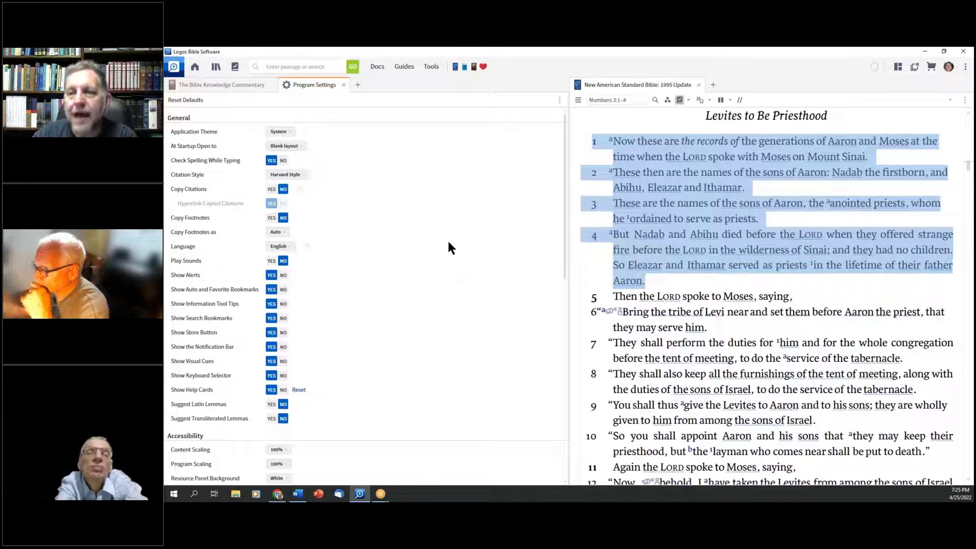
- Copy Numbers 3:5-10 from the New American Standard Bible and paste it into the Word document in place of its existing contents
left_click(739, 290)
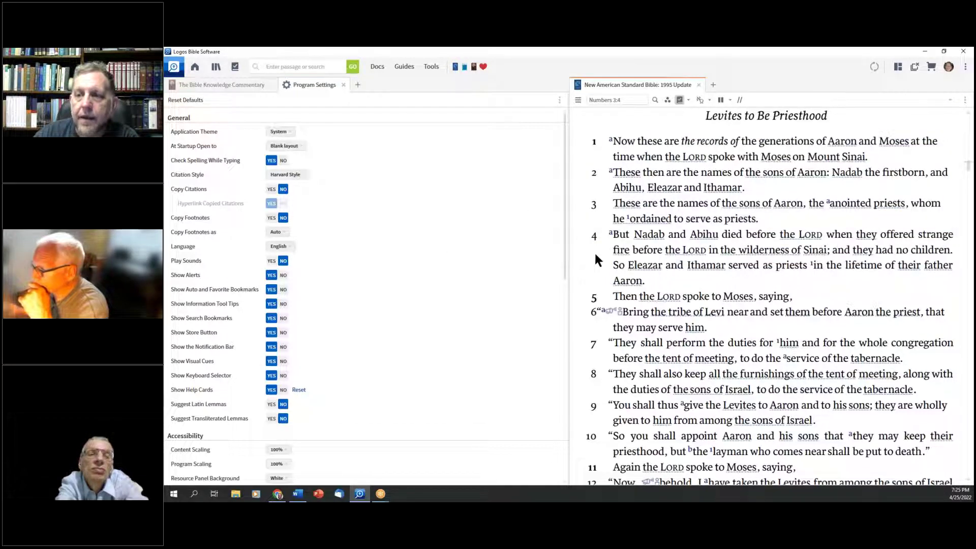
left_click_drag(591, 304, 941, 452)
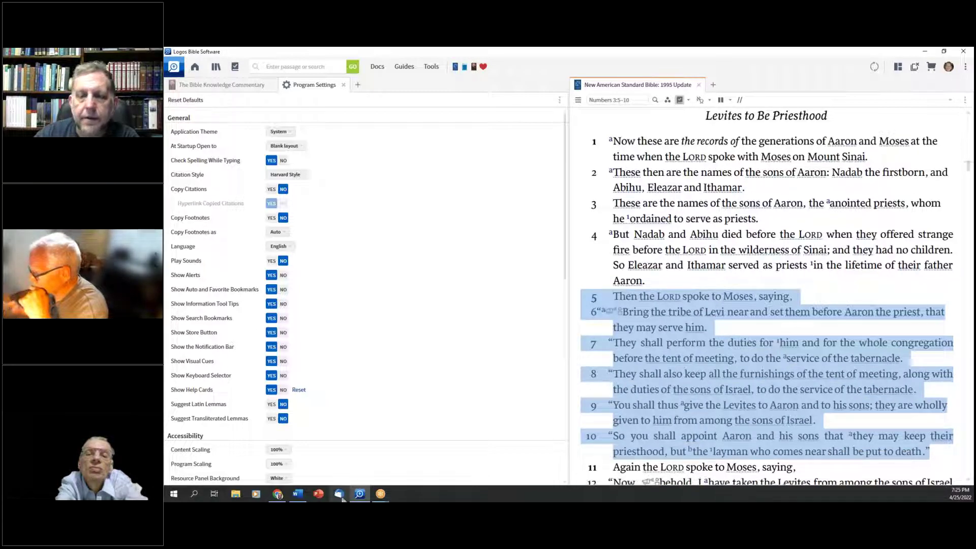
left_click(299, 499)
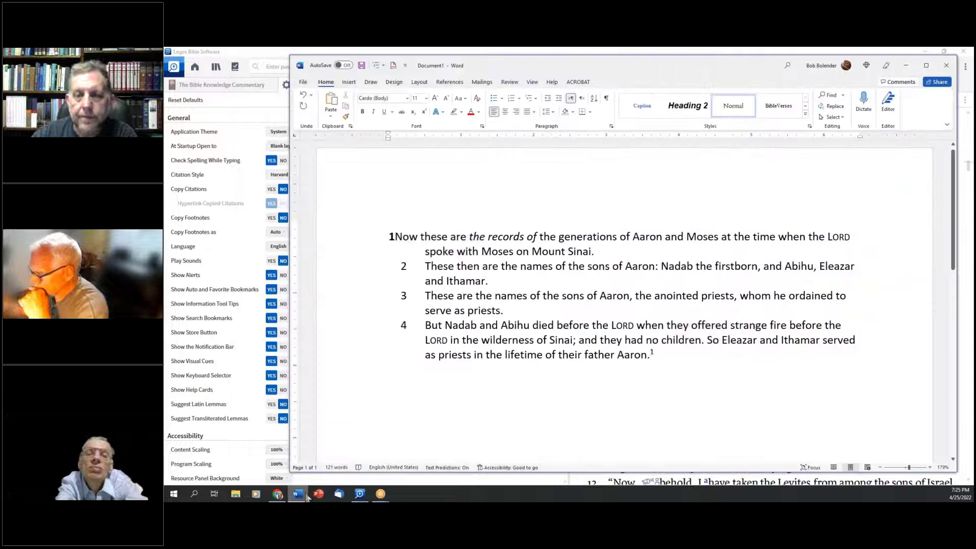
key("ctrl+a")
key("Delete")
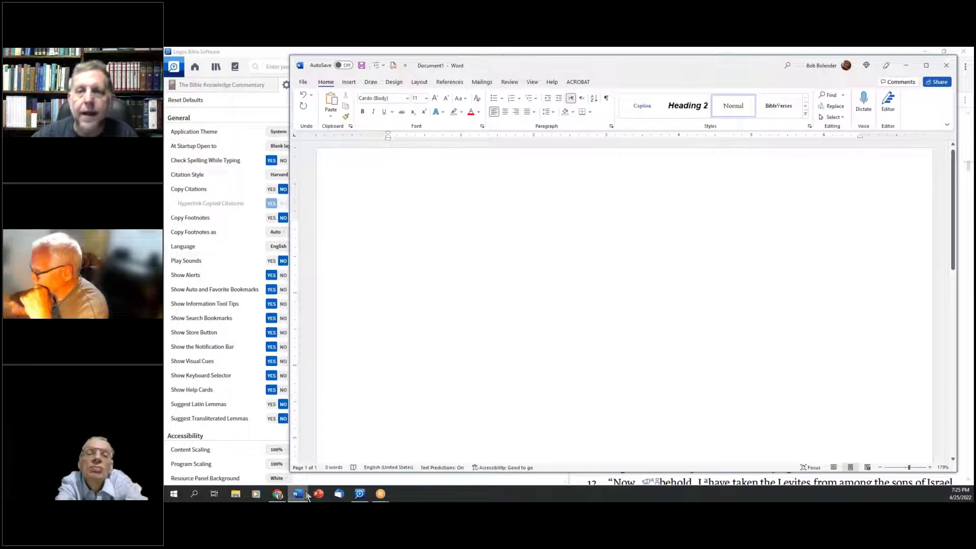
left_click(328, 104)
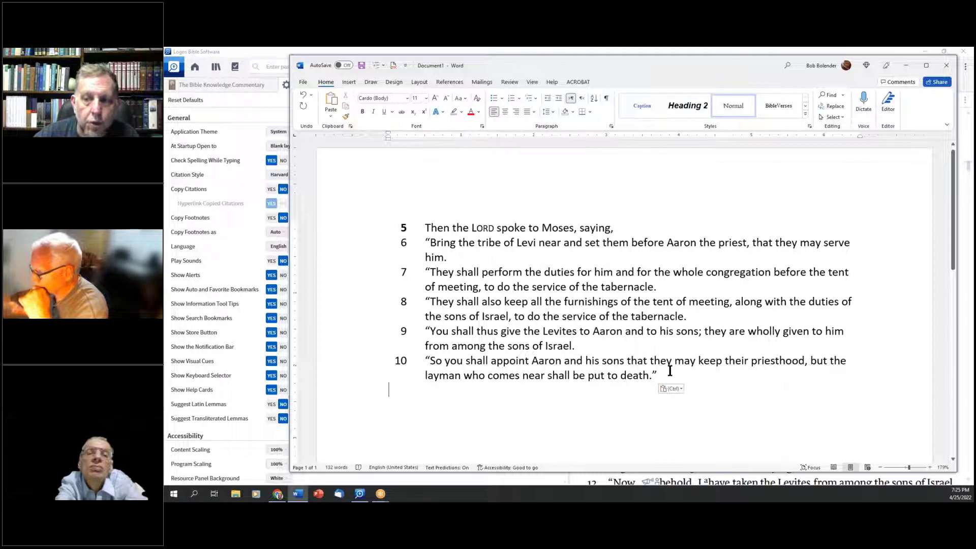
- Check the Word page below the pasted verses for a citation, and return to Logos Bible Software
scroll(668, 370, "down", 9)
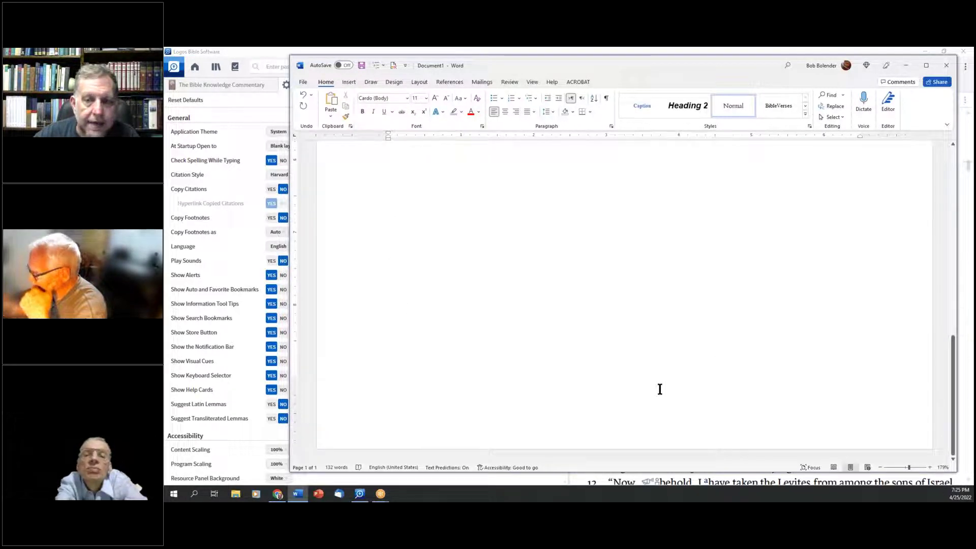
scroll(663, 376, "up", 3)
scroll(663, 376, "up", 5)
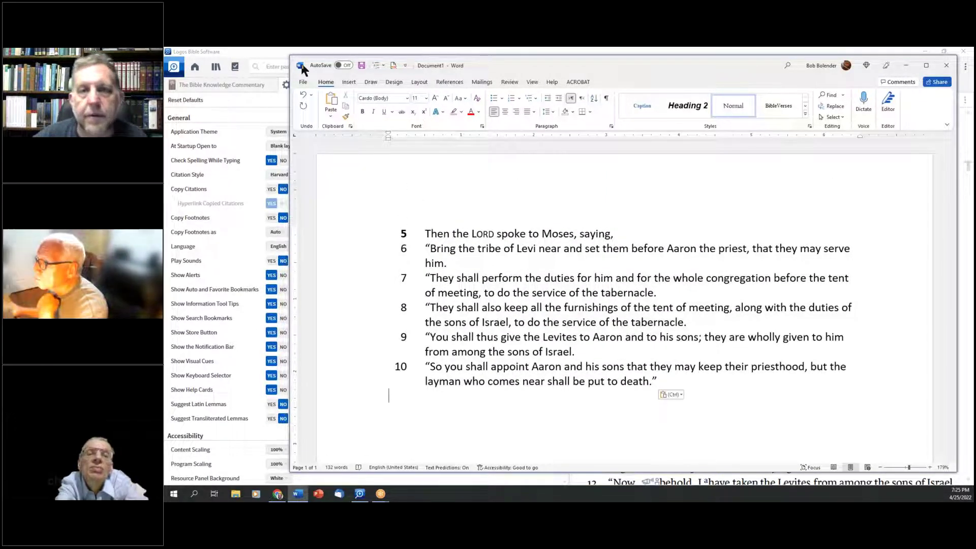
left_click(263, 50)
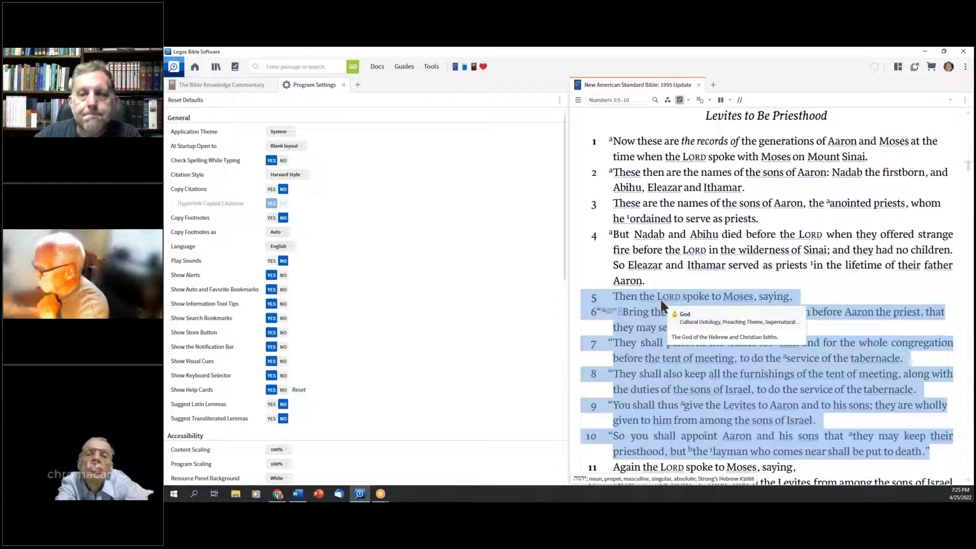
- Copy the Numbers 3:1–13 section from The Bible Knowledge Commentary and paste it below the verses in the Word document
left_click(214, 83)
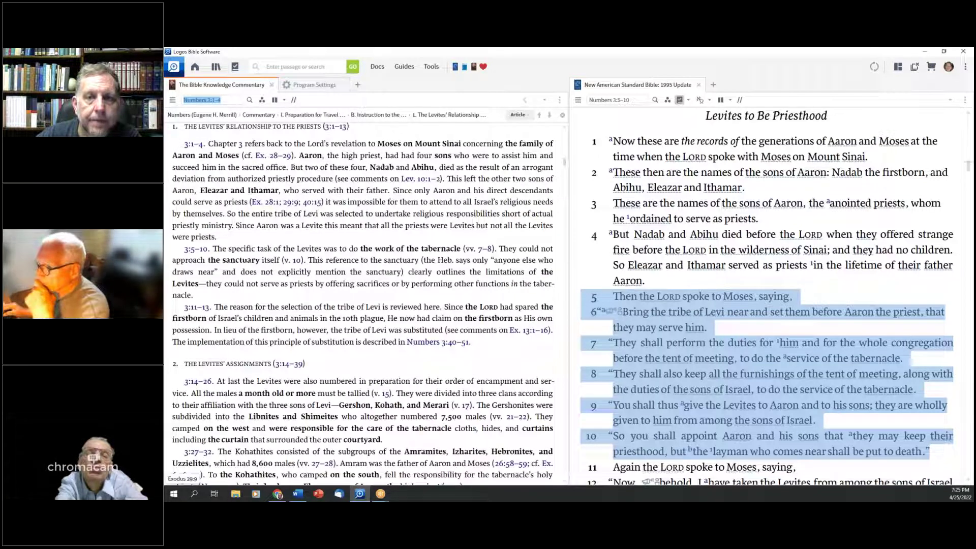
scroll(175, 139, "up", 1)
left_click_drag(169, 138, 501, 358)
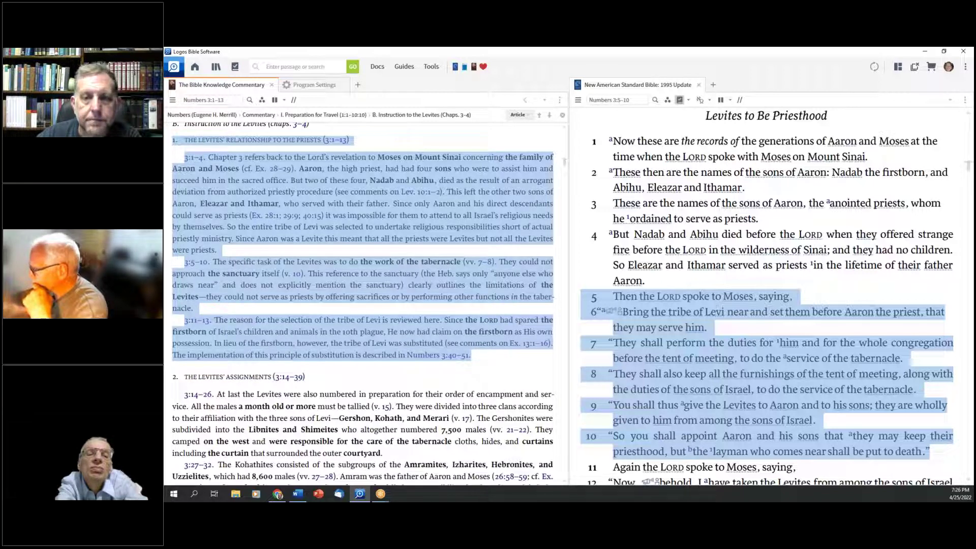
key("alt+Tab")
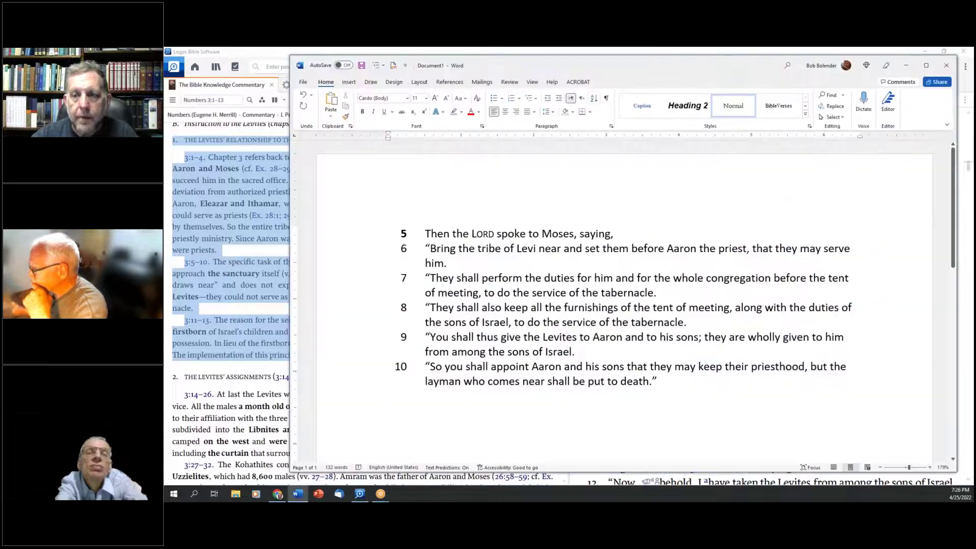
type("1. THE LEVITES' RELATIONSHIP TO THE PRIESTS (3:1–13) 3:1–4. Chapter 3 refers back to the Lord's revelation to Moses on Mount Sinai concerning the family of Aaron and Moses (cf. Ex. 28–29). Aaron, the high priest, had had four sons who were to assist him and succeed him in the sacred office. But two of these four, Nadab and Abihu, died as the result of an arrogant deviation from authorized priestly procedure (see comments on Lev. 10:1–2). This left the other two sons of Aaron, Eleazar and Ithamar, who served with their father. Since only Aaron and his direct descendants could serve as priests (Ex. 28:1; 29:9; 40:15) it was impossible for them to attend to all Israel's religious needs by themselves. So the entire tribe of Levi was selected to undertake religious responsibilities short of actual priestly ministry. Since Aaron was a Levite this meant that all the priests were Levites but not all the Levites were priests. 3:5–10. The specific task of the Levites was to do the work of the tabernacle (vv. 7–8). They could not approach the sanctuary itself (v. 10). This reference to the sanctuary (the Heb. says only \"anyone else who draws near\" and does not explicitly mention the sanctuary) clearly outlines the limitations of the Levites—they could not serve as priests by offering sacrifices or by performing other functions in the tabernacle. 3:11–13. The reason for the selection of the tribe of Levi is reviewed here. Since the LORD had spared the firstborn of Israel's children and animals in the 10th plague, He now had claim on the firstborn as His own possession. In lieu of the firstborn, however, the tribe of Levi was substituted (see comments on Ex. 13:1–16). The implementation of this principle of substitution is described in Numbers 3:40–51.")
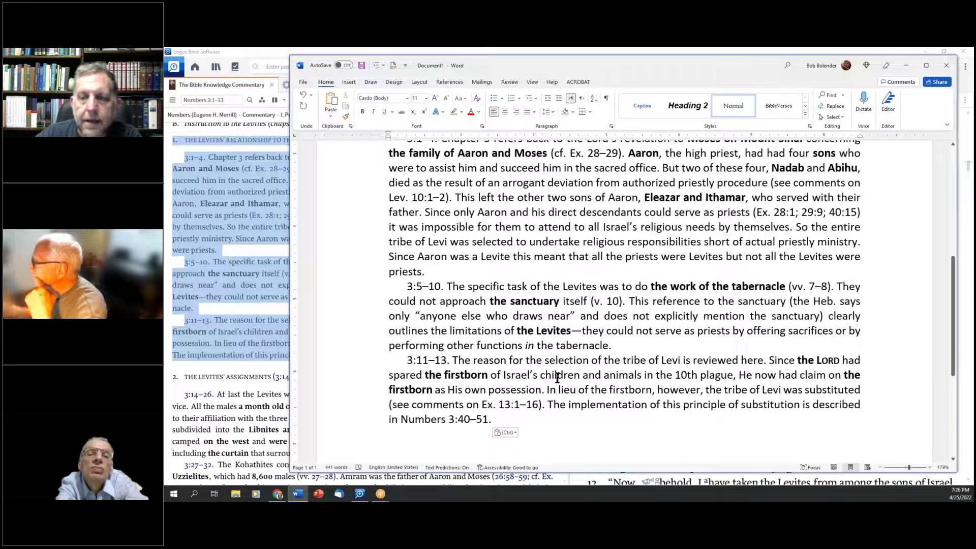
- Examine the pasted commentary text and its heading about the Levites' relationship to the priests
scroll(558, 378, "up", 4)
scroll(557, 378, "up", 1)
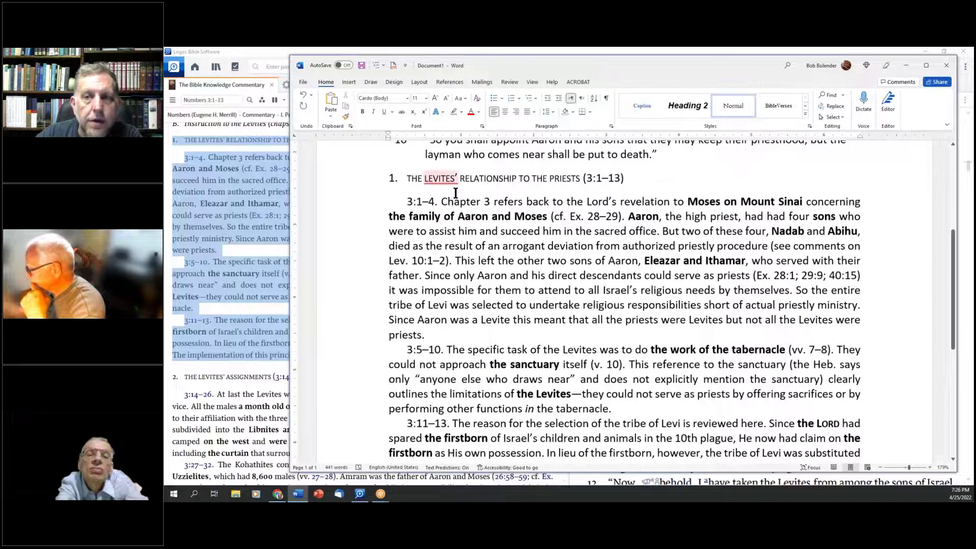
left_click(510, 211)
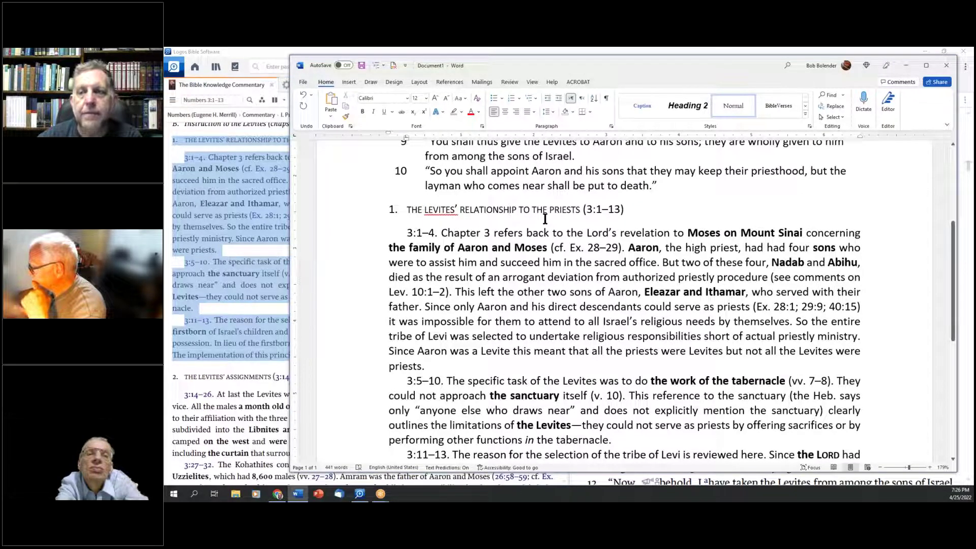
left_click(380, 211)
left_click(570, 211)
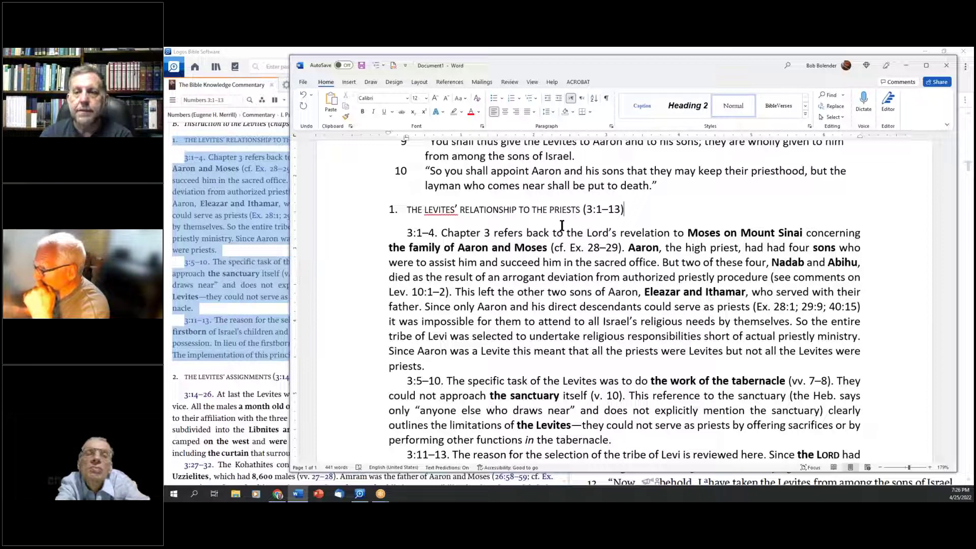
- Clear all contents of the Word document and return to the New American Standard Bible in Logos Bible Software
key("ctrl+a")
key("Delete")
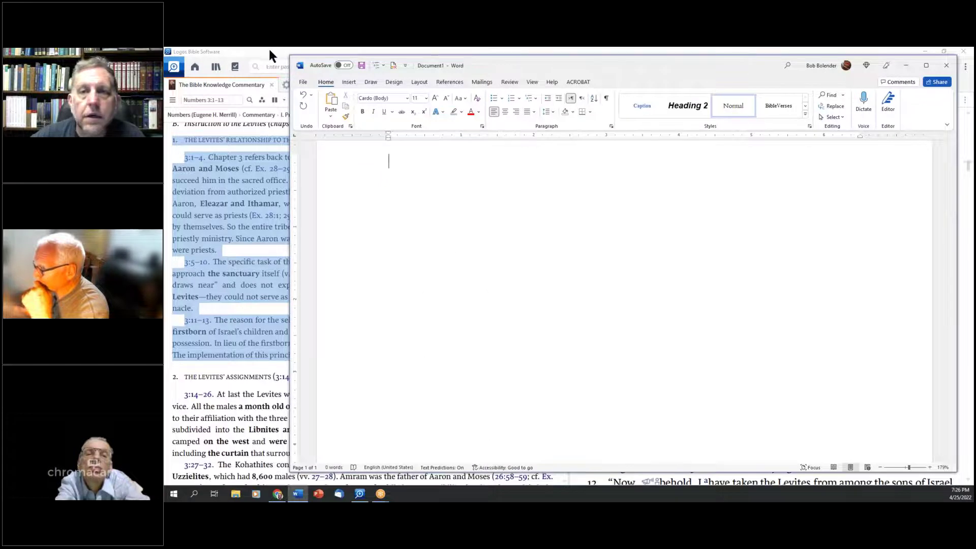
left_click(259, 50)
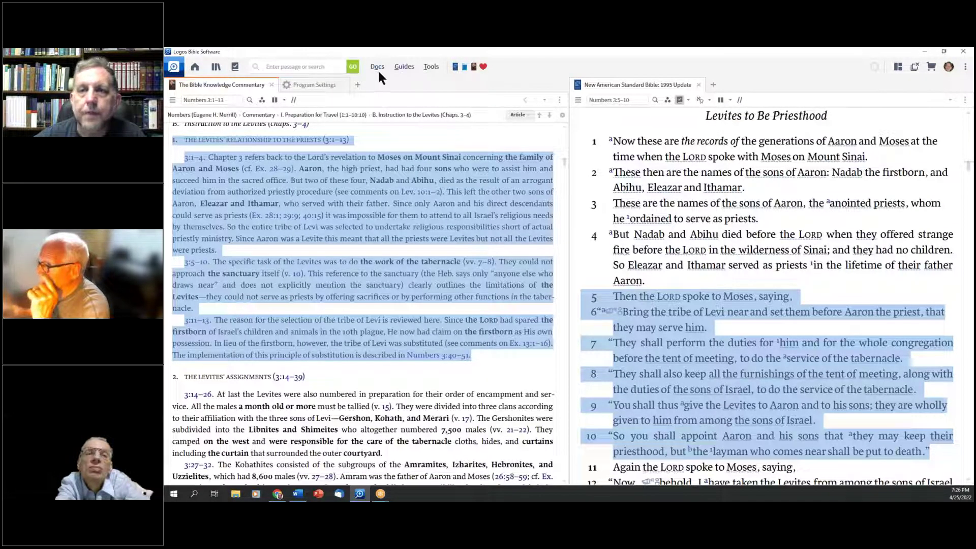
left_click(610, 100)
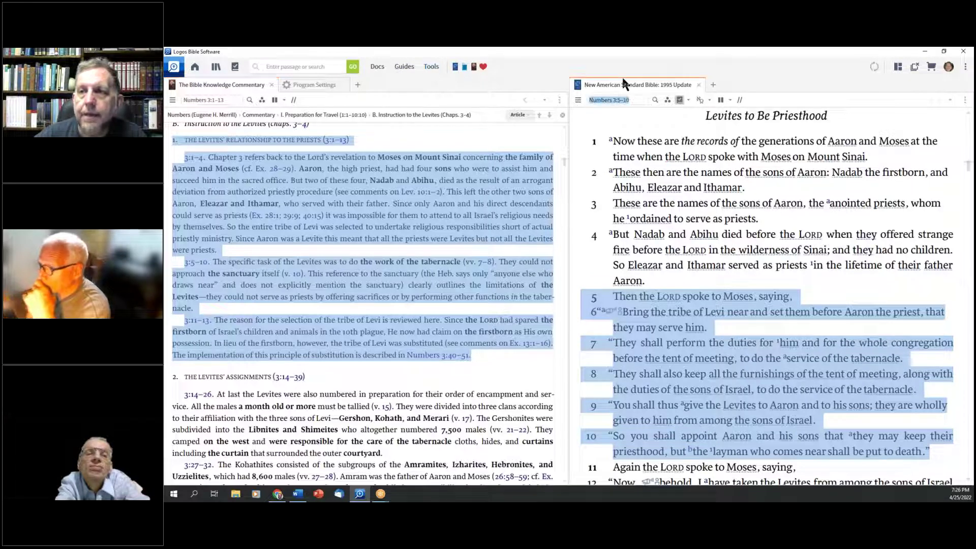
- Pin the Copy Bible Verses tool to the top of the tools list
left_click(436, 66)
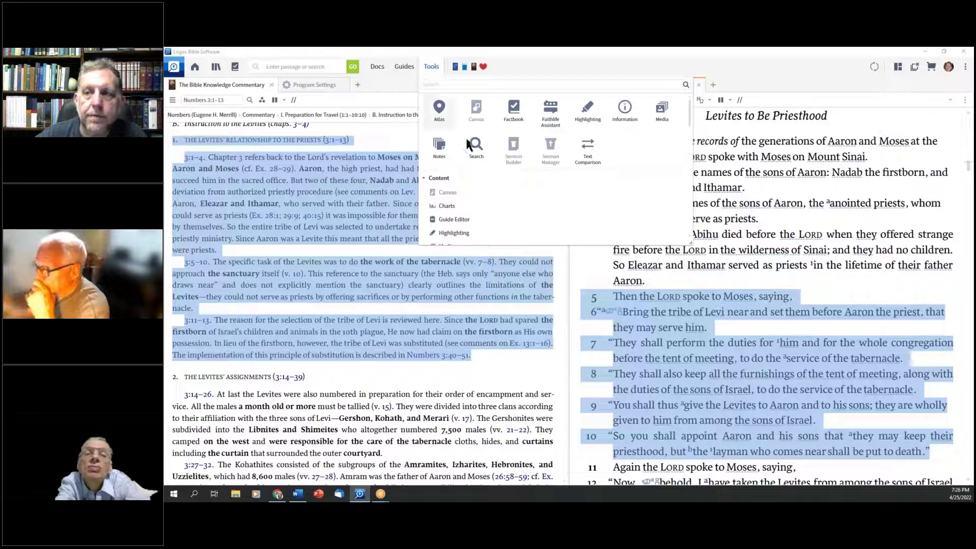
scroll(499, 190, "down", 4)
scroll(497, 187, "down", 4)
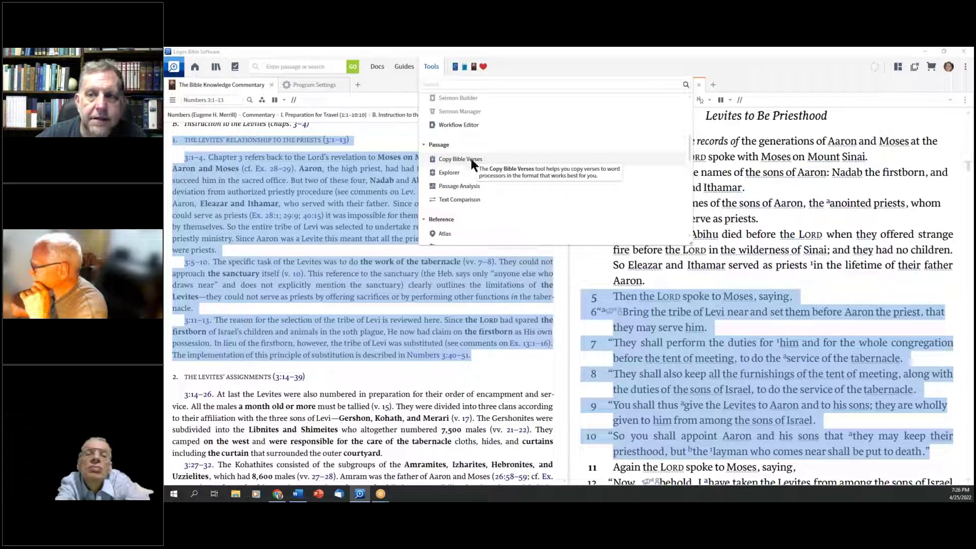
scroll(474, 157, "up", 8)
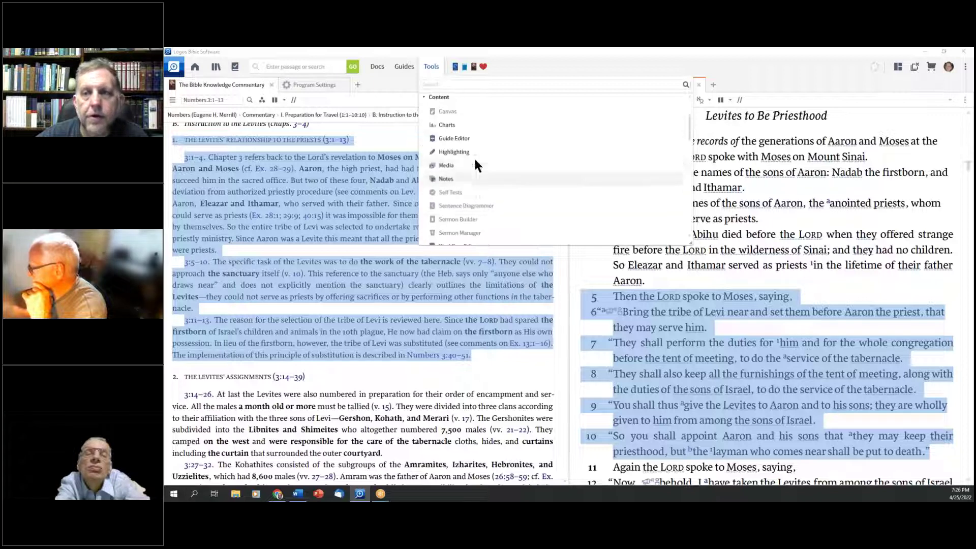
scroll(483, 184, "down", 8)
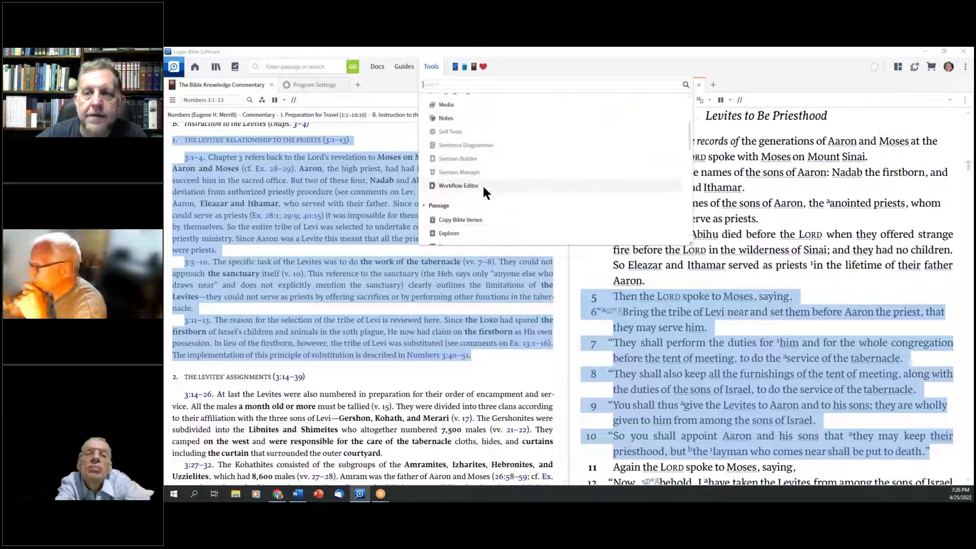
right_click(496, 180)
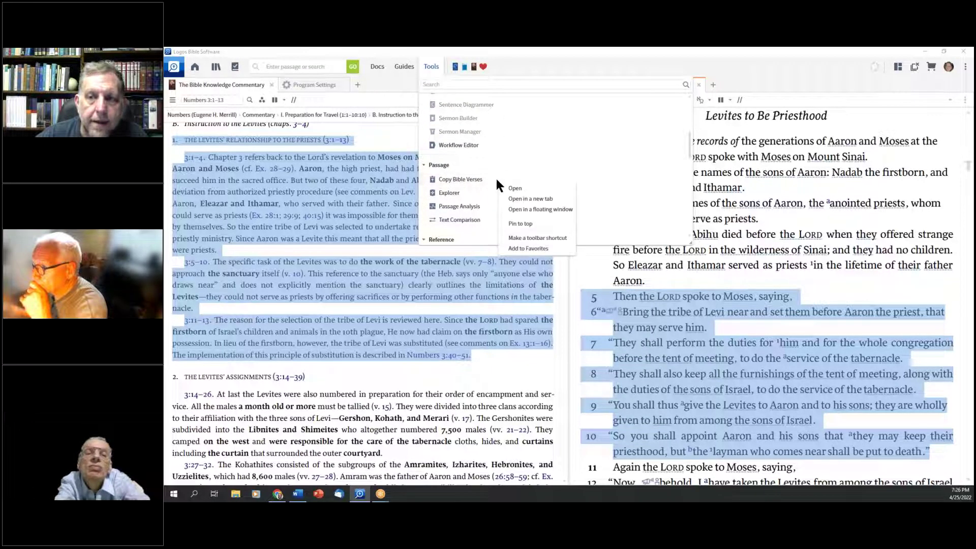
left_click(535, 223)
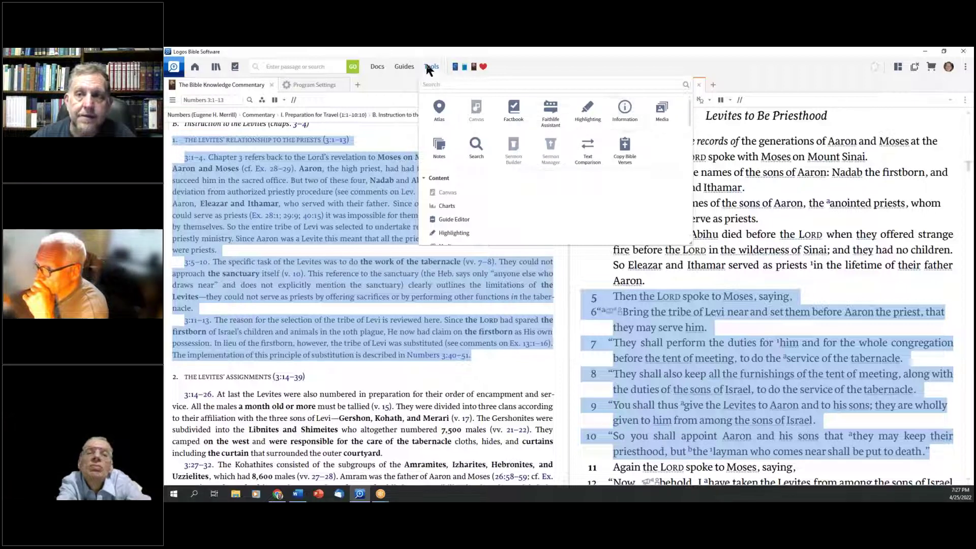
- Add a toolbar shortcut for the Copy Bible Verses tool and open the tool from it
left_click_drag(625, 146, 514, 68)
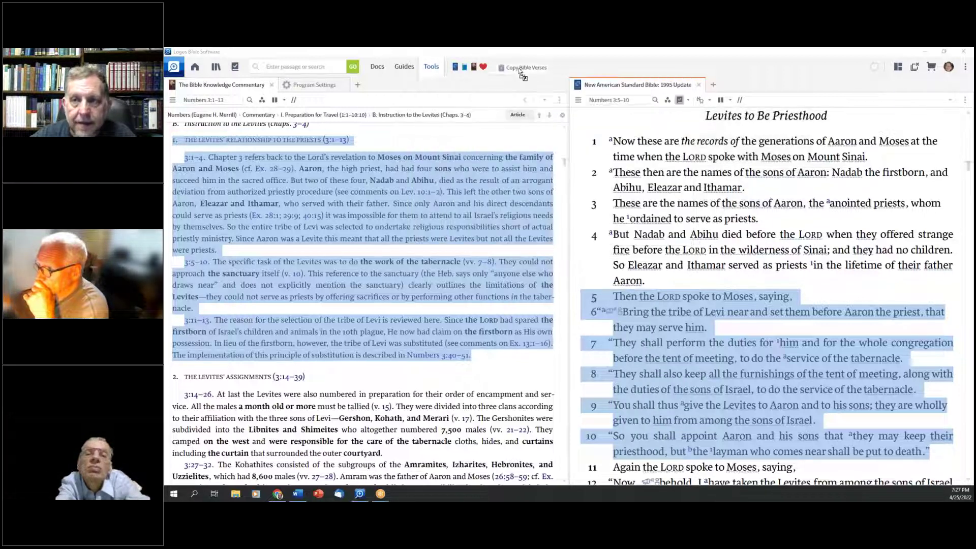
left_click(492, 67)
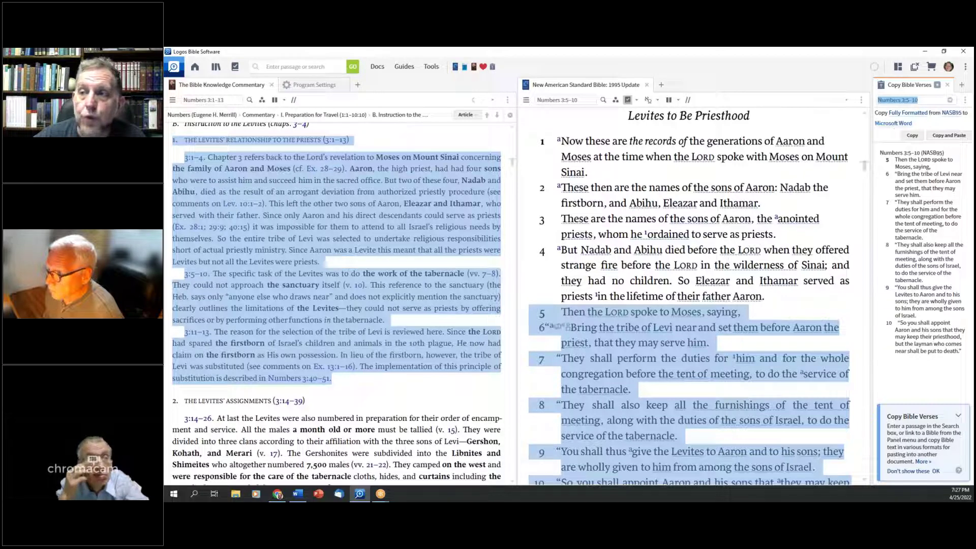
- Go to Psalm 23 in the New American Standard Bible: 1995 Update
left_click(534, 154)
left_click(574, 100)
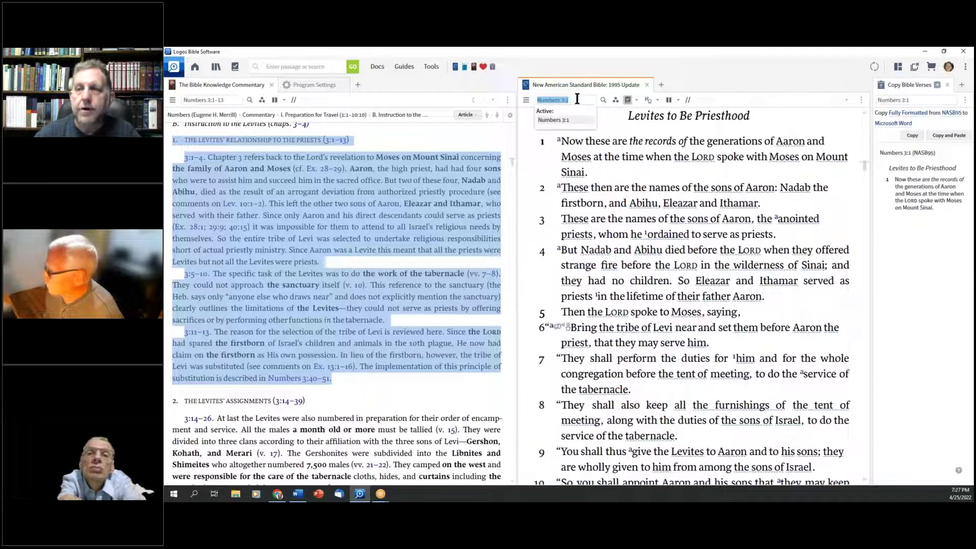
type("Psalm 23")
key("Return")
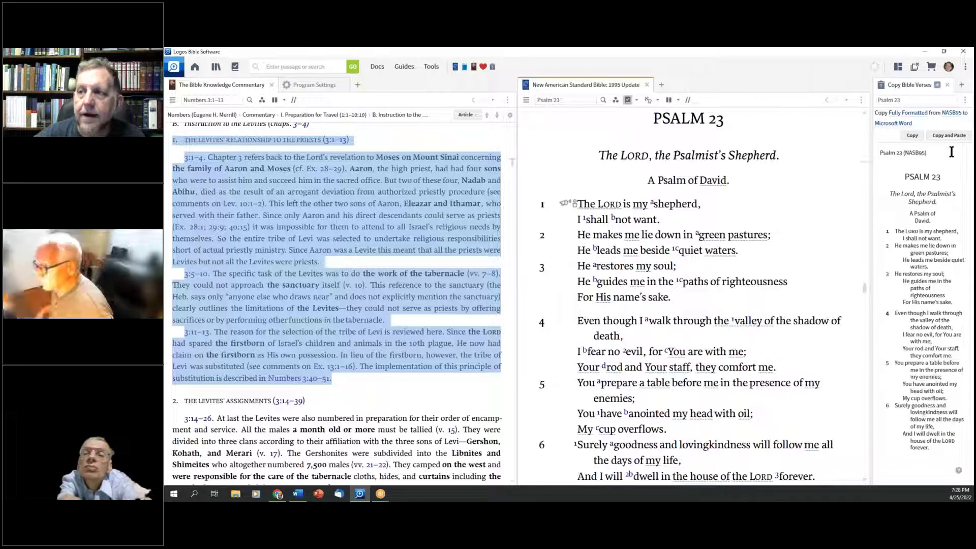
- Copy and paste Psalm 23 in the Fully Formatted style into Word, review the pasted text, and return to Logos Bible Software
left_click(948, 136)
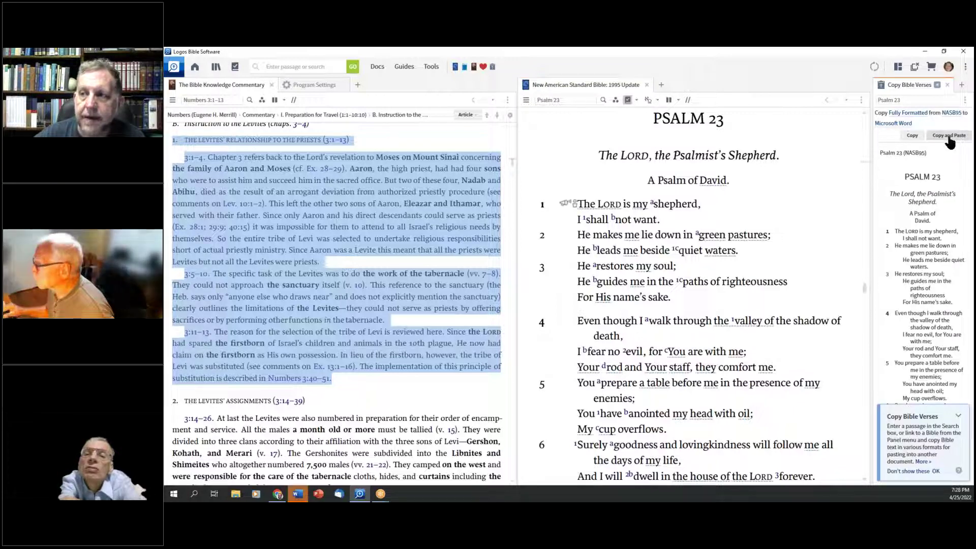
left_click(298, 493)
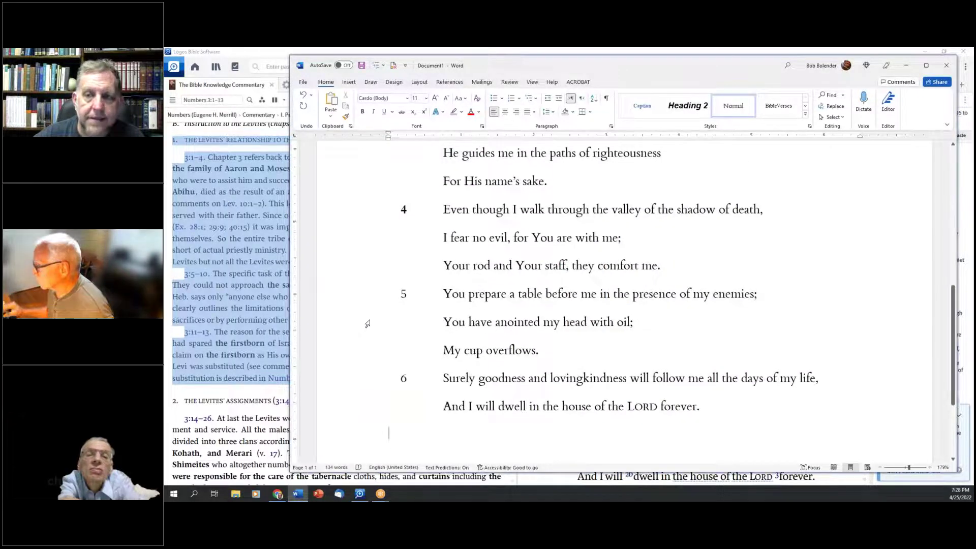
scroll(367, 321, "up", 5)
scroll(368, 322, "up", 8)
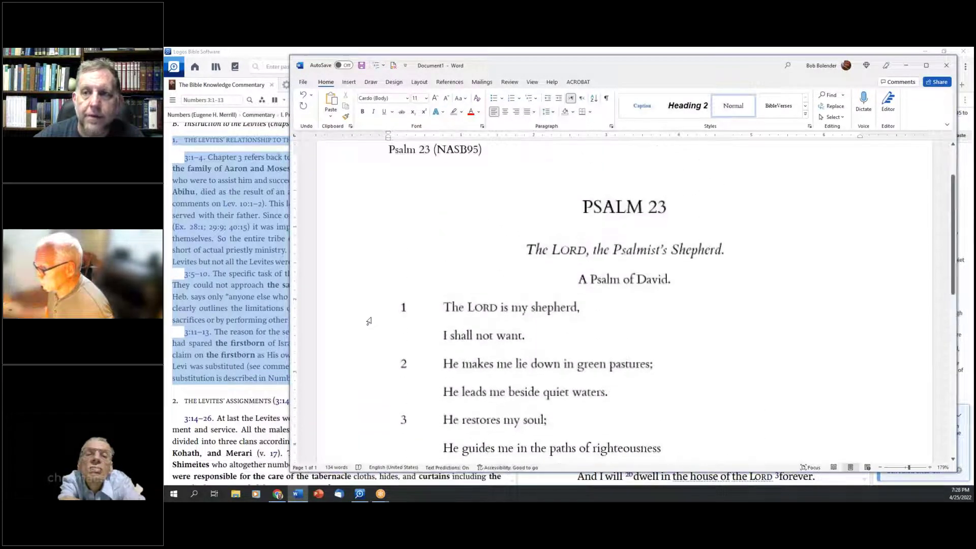
scroll(369, 321, "down", 7)
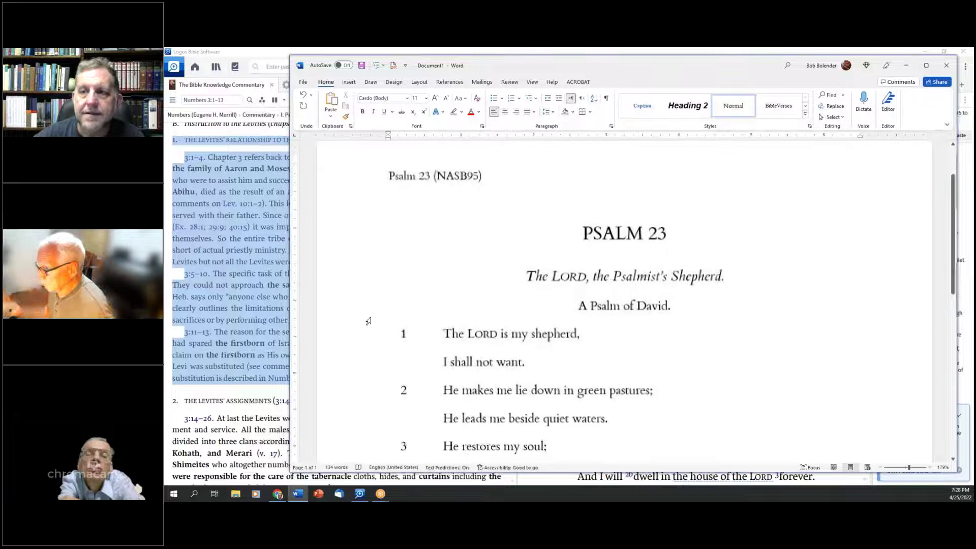
scroll(369, 321, "down", 8)
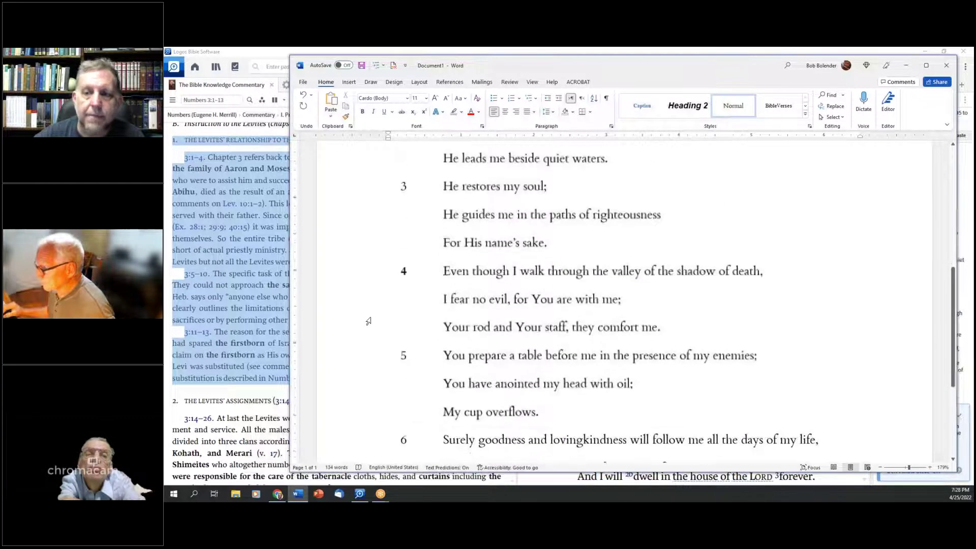
scroll(368, 322, "down", 3)
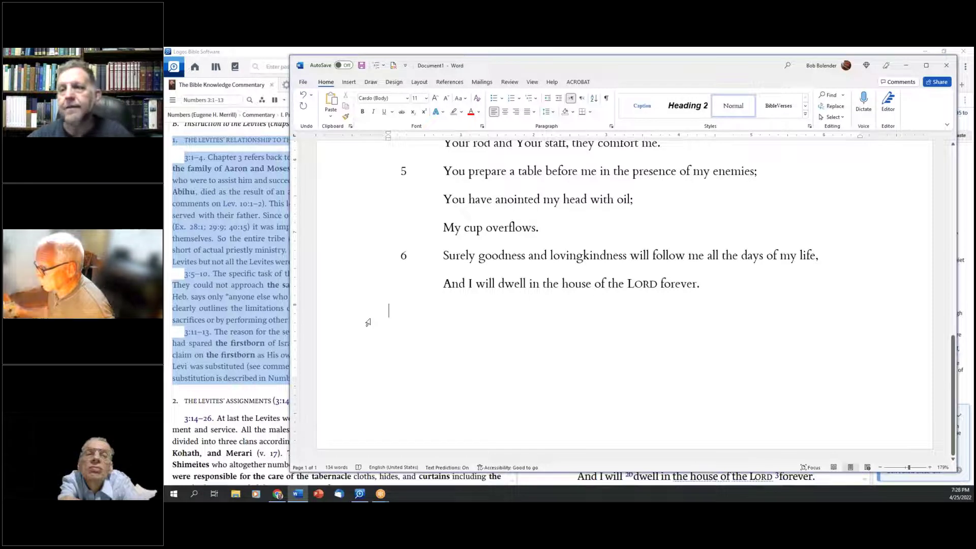
left_click(258, 48)
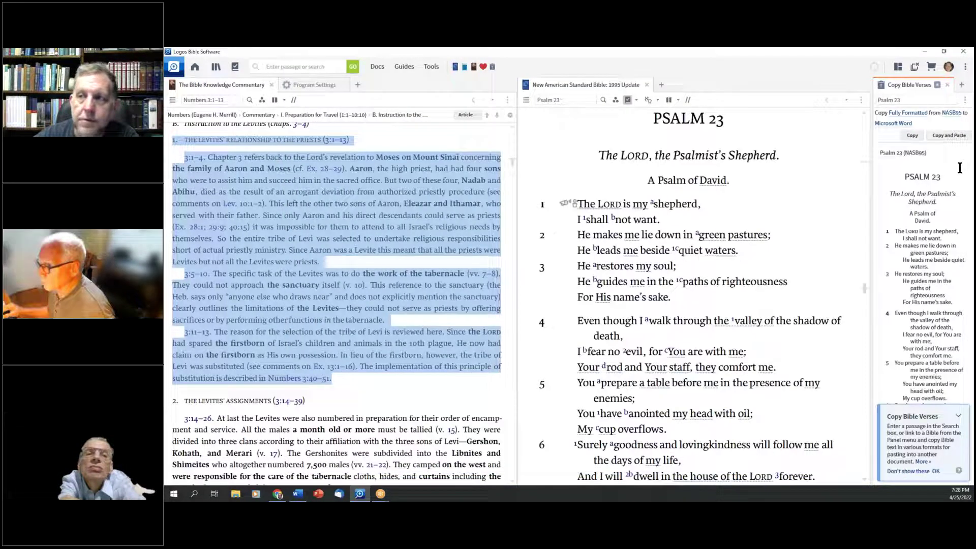
- Look through the available verse-copying styles and set the style to Bible Text Only
left_click(908, 113)
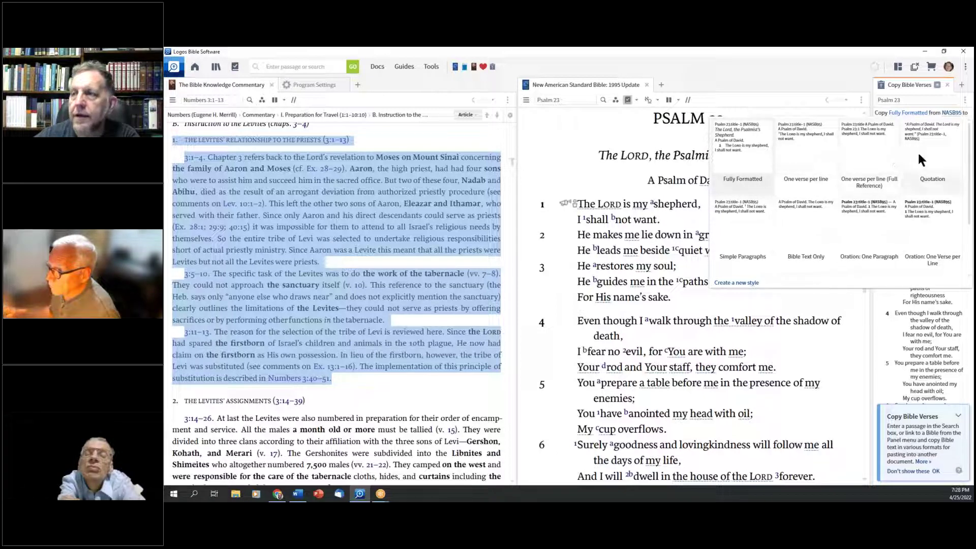
scroll(762, 210, "down", 1)
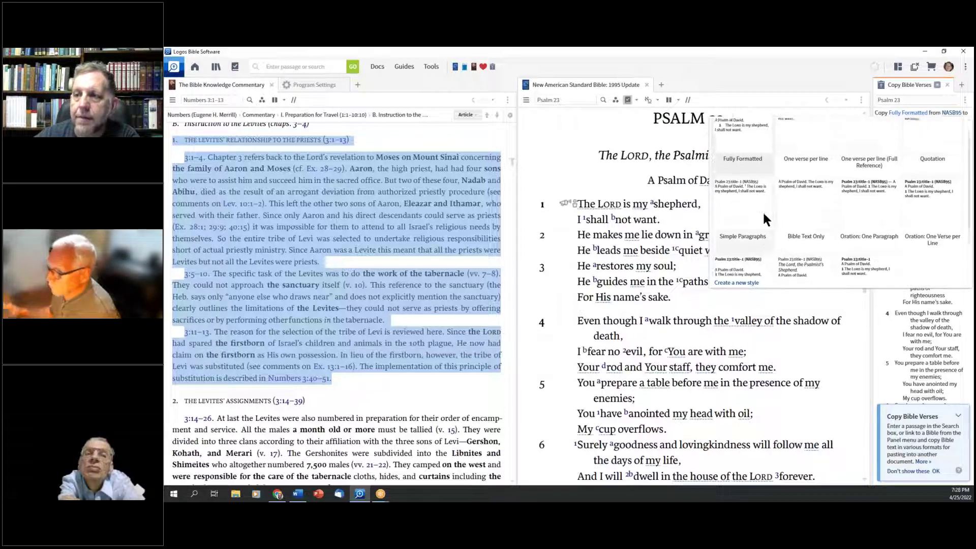
scroll(763, 211, "down", 1)
scroll(743, 234, "down", 2)
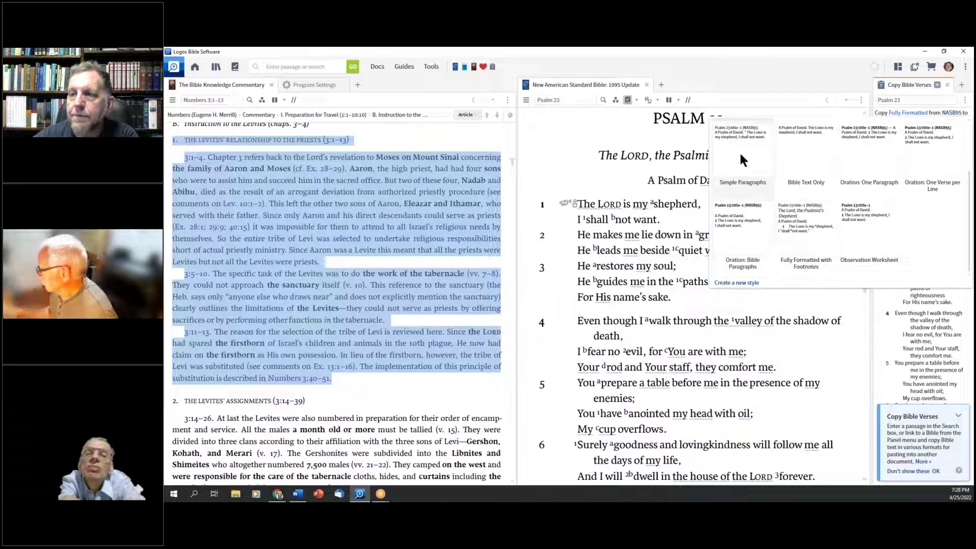
scroll(792, 144, "up", 1)
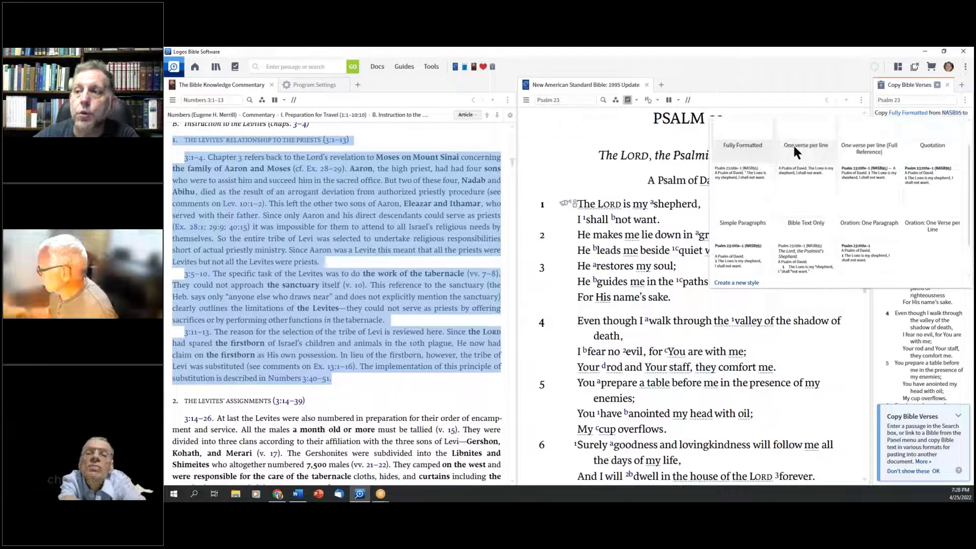
left_click(812, 187)
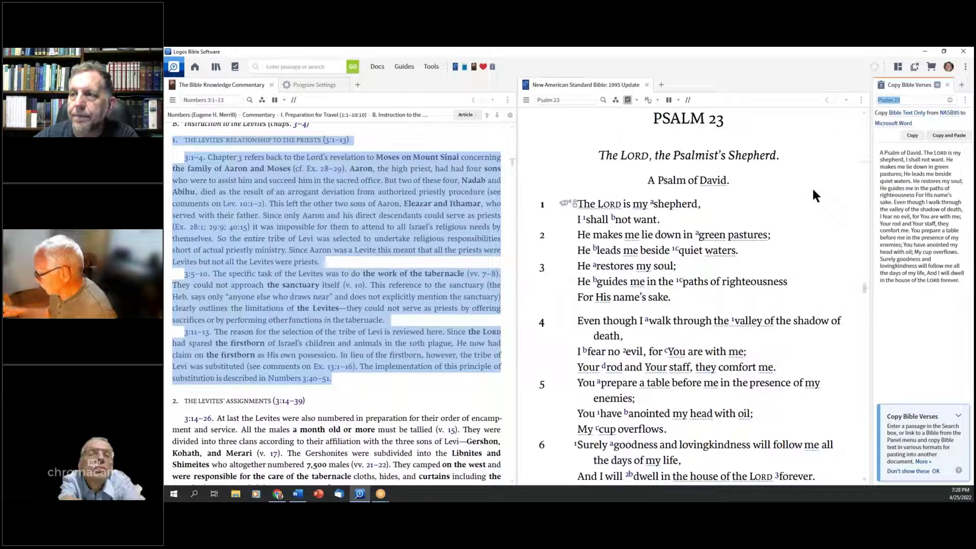
- Replace the Word document's contents with Psalm 23 in the Bible Text Only style, and return to Logos Bible Software
key("alt+Tab")
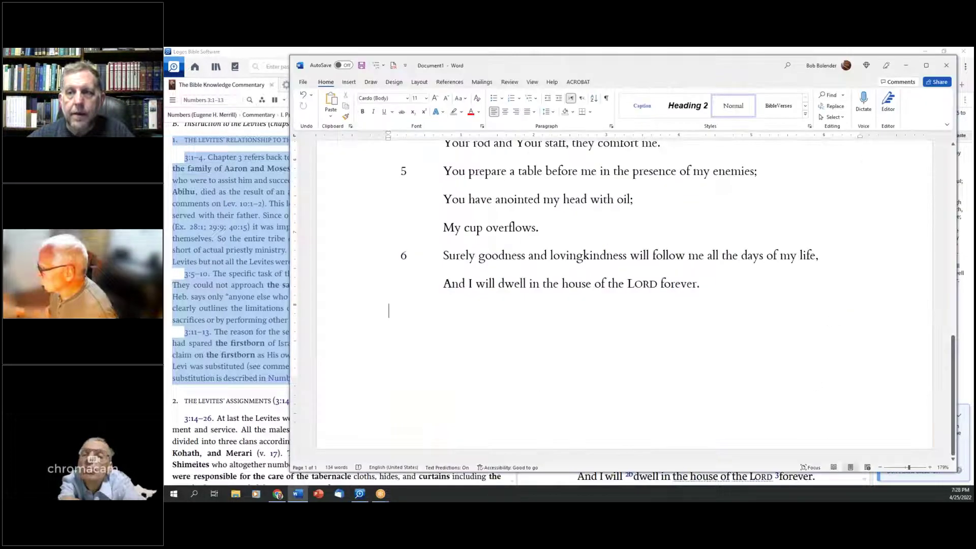
key("ctrl+a")
key("Delete")
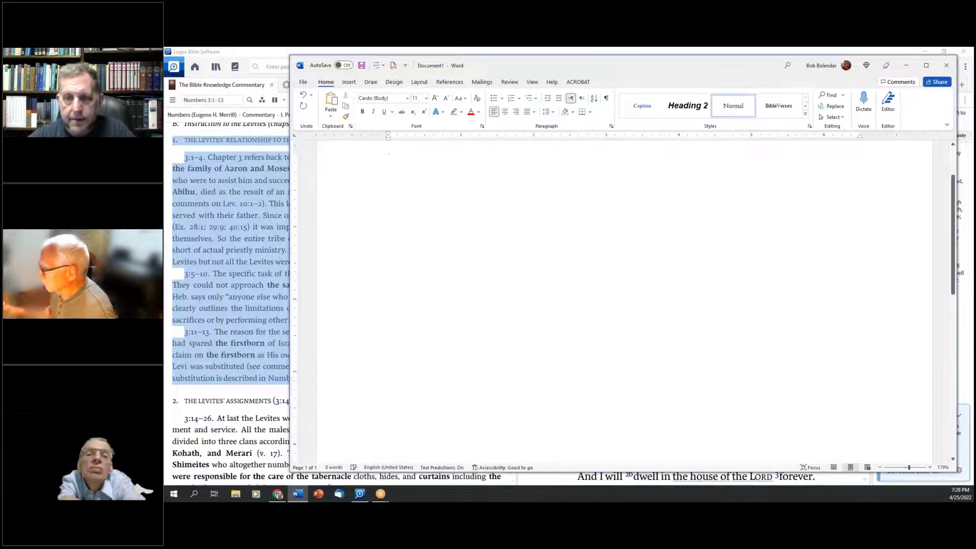
key("alt+Tab")
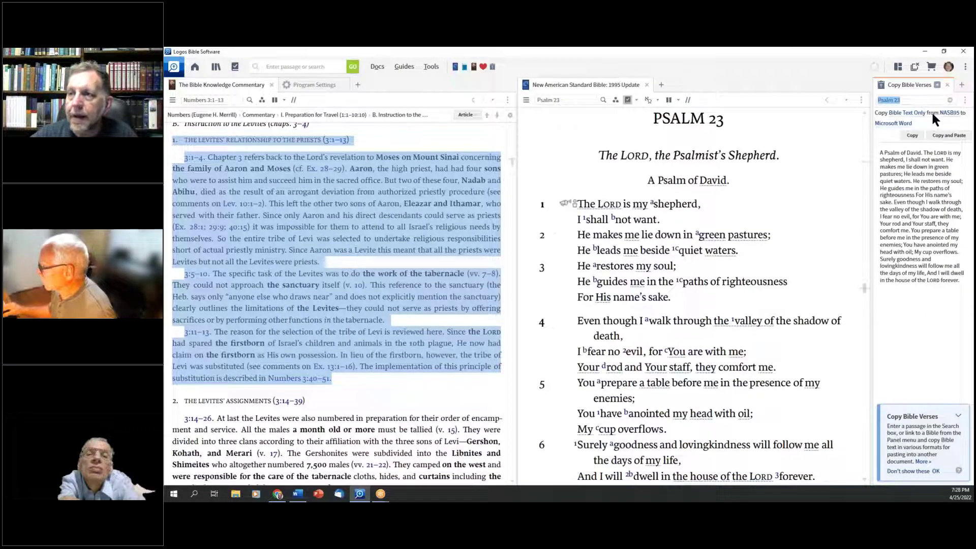
left_click(949, 136)
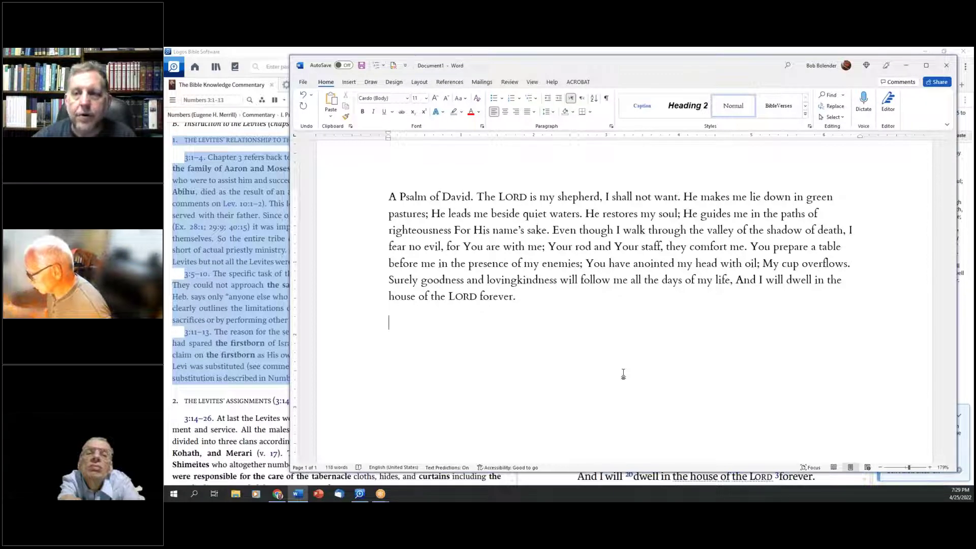
left_click(249, 51)
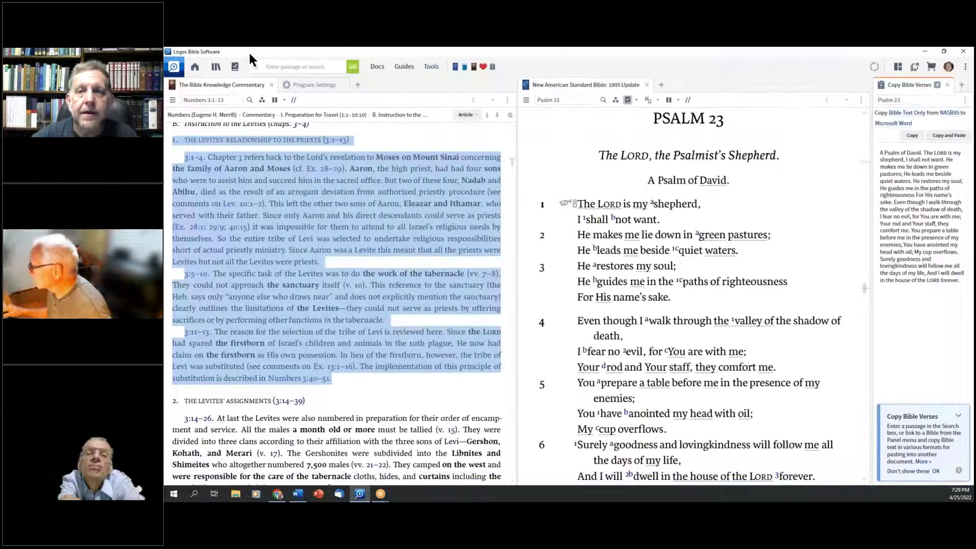
- Close and reopen the Copy Bible Verses tool, and choose Microsoft Word as the destination program
left_click(947, 85)
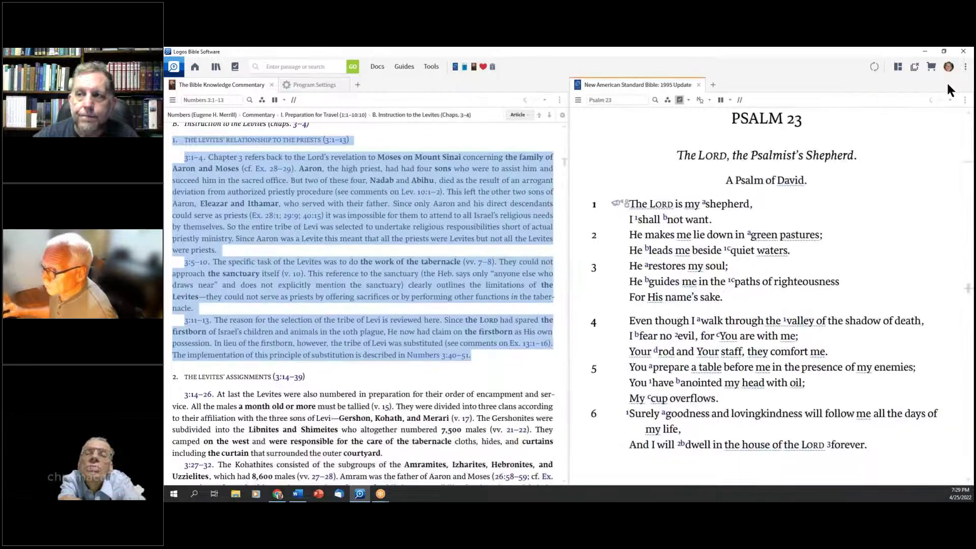
left_click(493, 68)
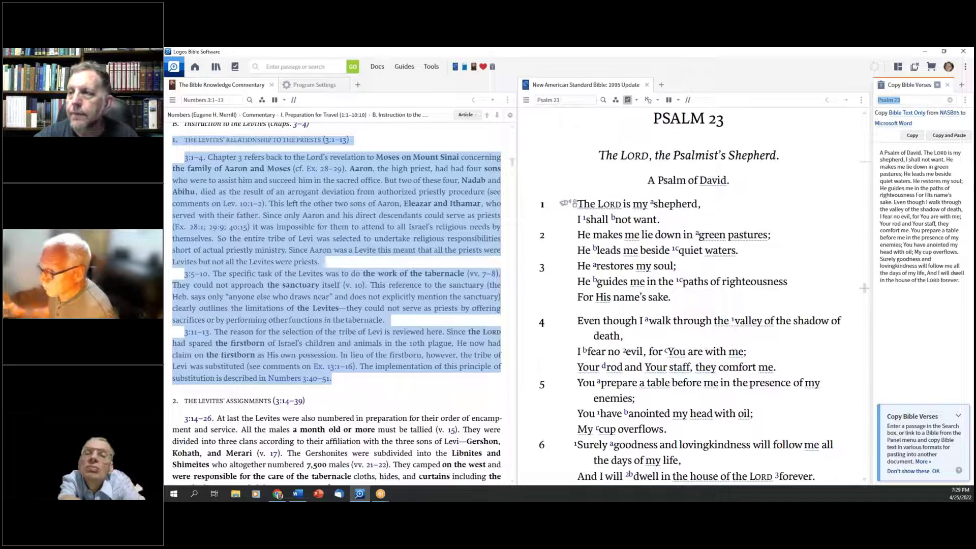
left_click(894, 124)
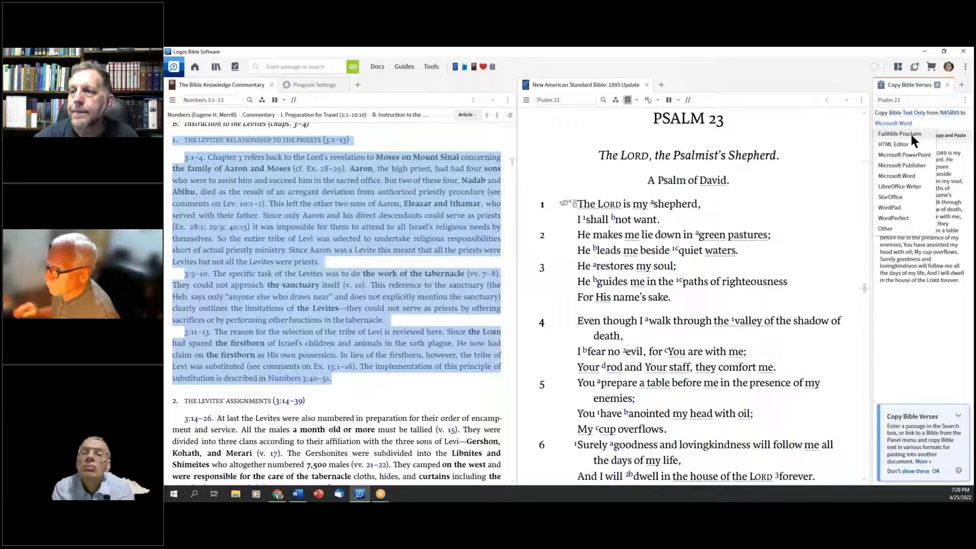
left_click(897, 176)
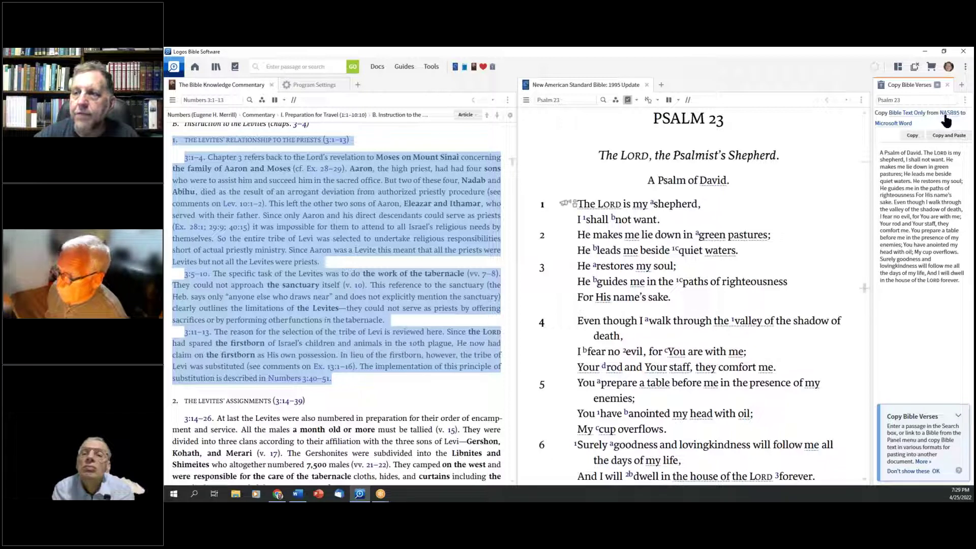
- Set the copy style to One verse per line and replace the Word document's contents with Psalm 23 in that style
left_click(910, 115)
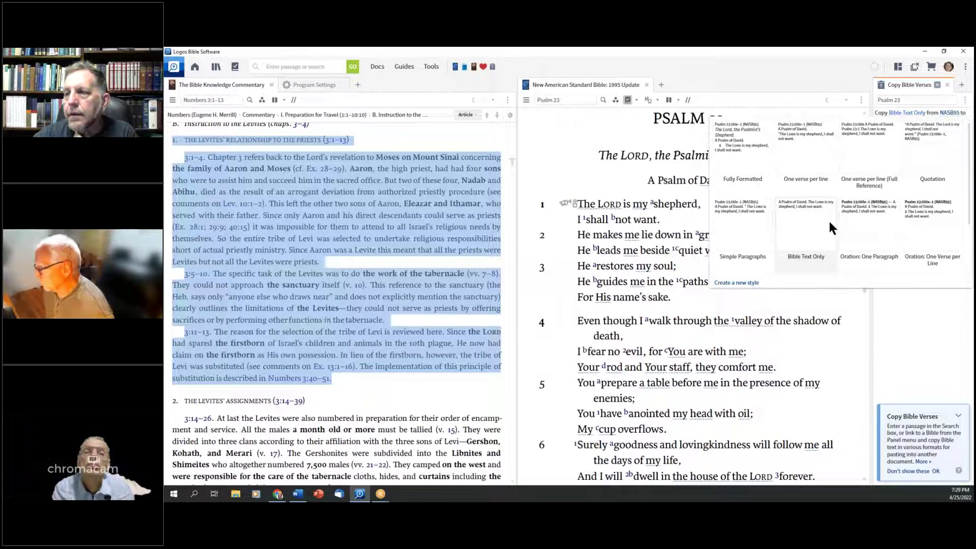
left_click(819, 143)
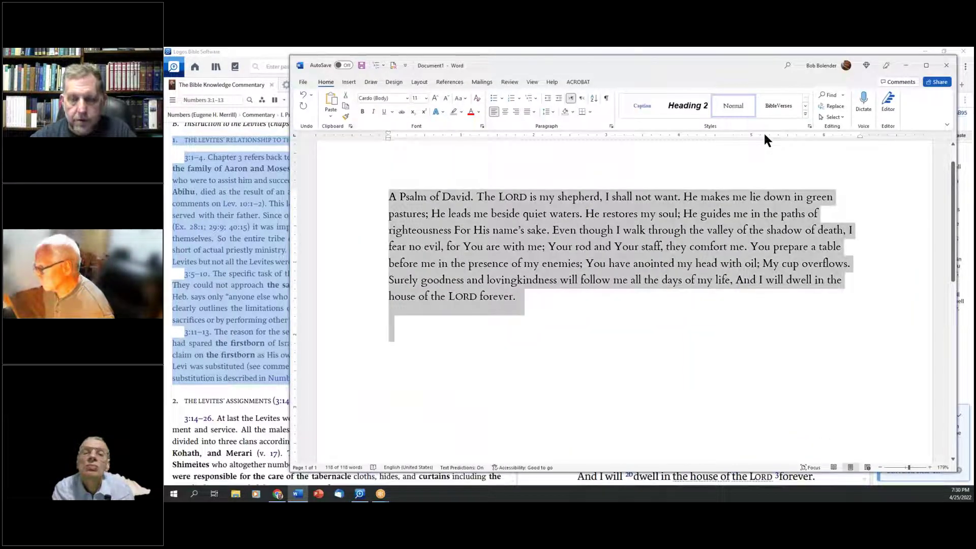
key("Delete")
key("alt+Tab")
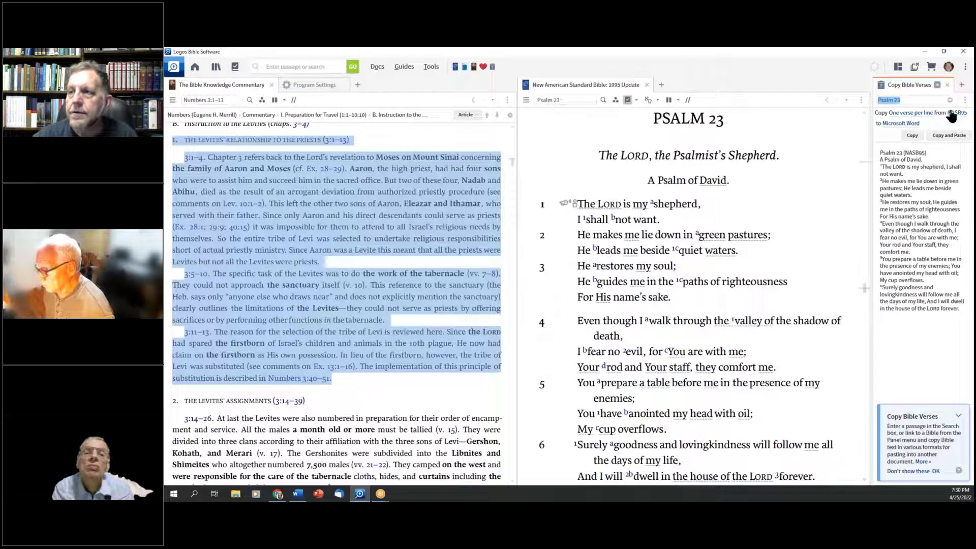
left_click(949, 136)
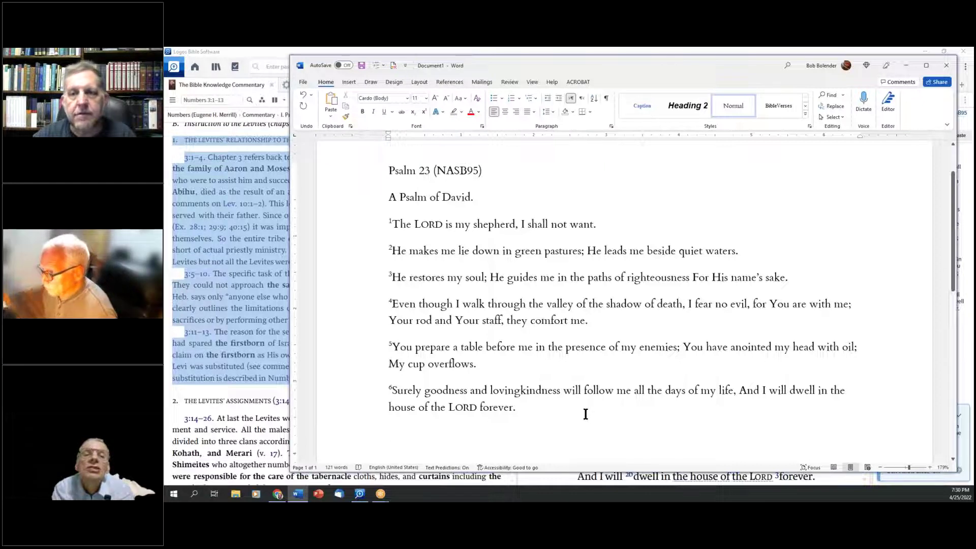
- Highlight the superscription line and the Psalm 23 (NASB95) reference line in turn in the Word document, and clear the selection
triple_click(464, 196)
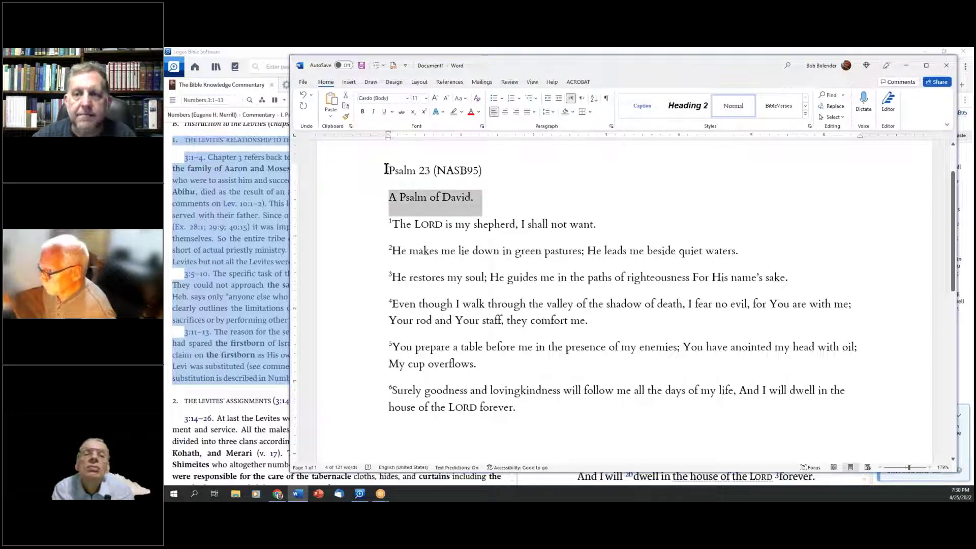
triple_click(415, 170)
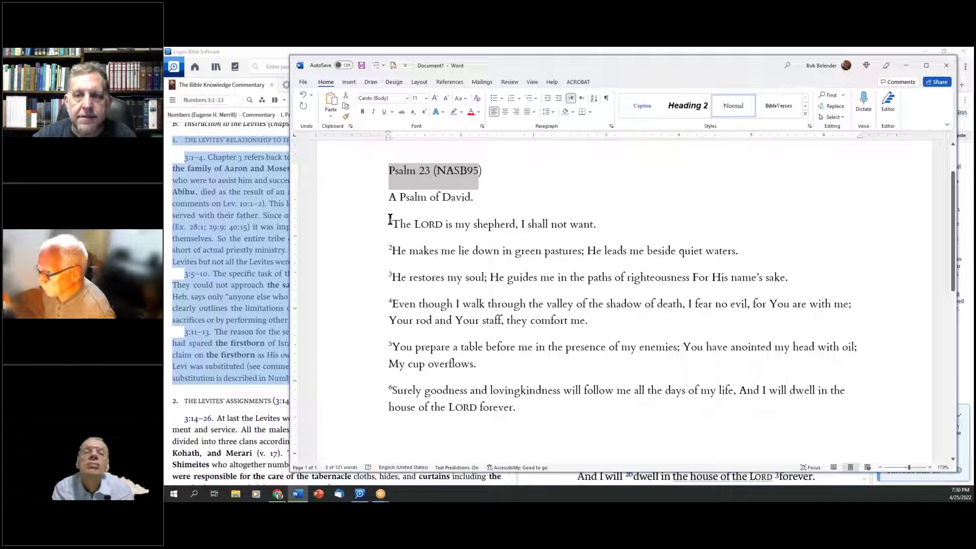
left_click(523, 172)
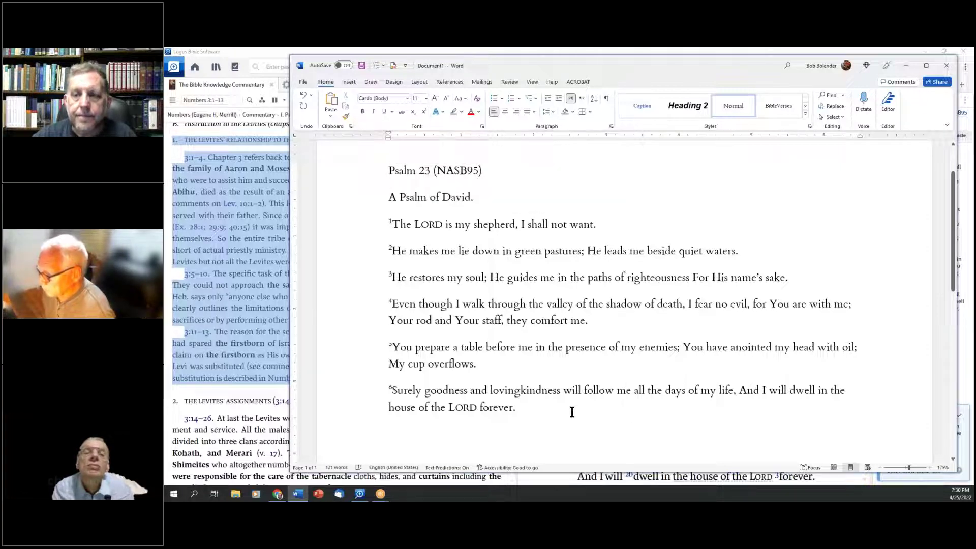
- Close the Copy Bible Verses tool in Logos Bible Software, and close the Word document without saving it
left_click(265, 56)
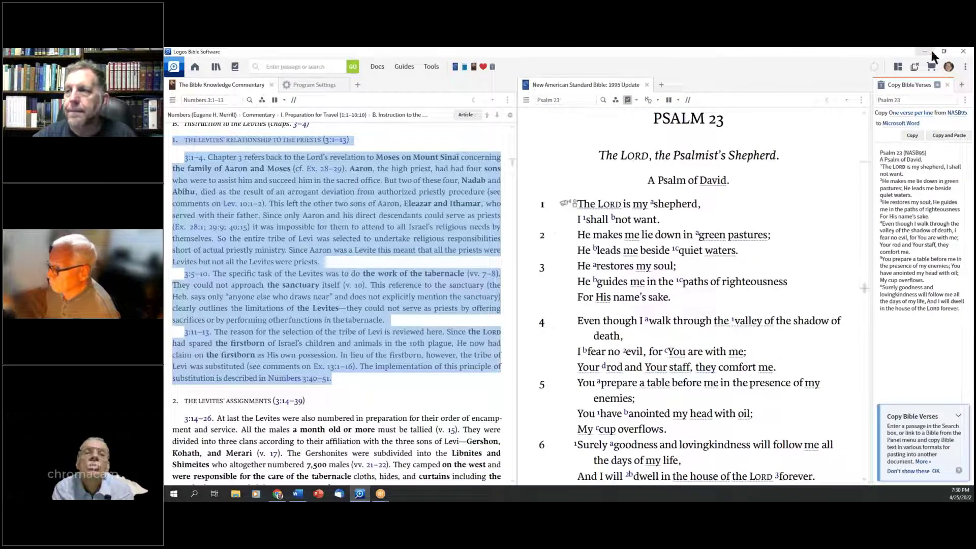
left_click(948, 85)
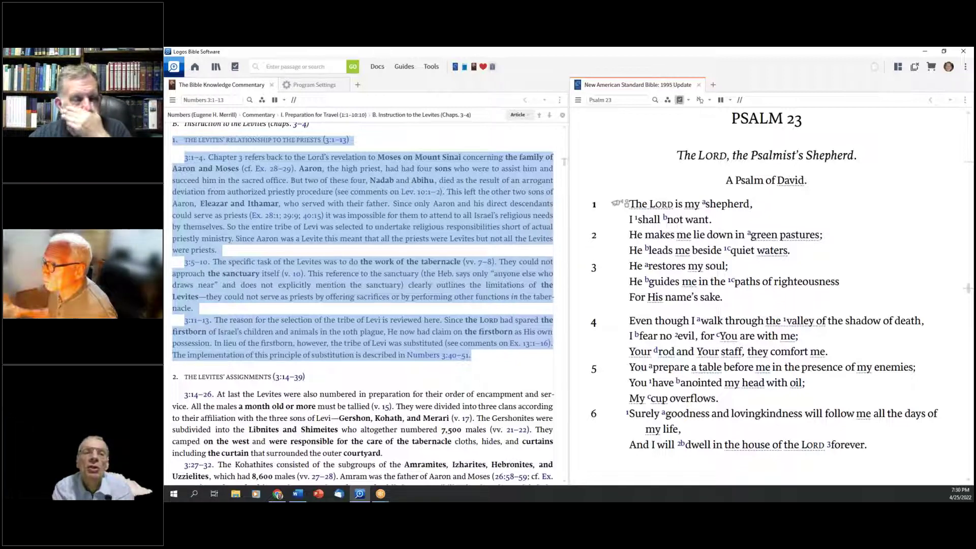
left_click(298, 494)
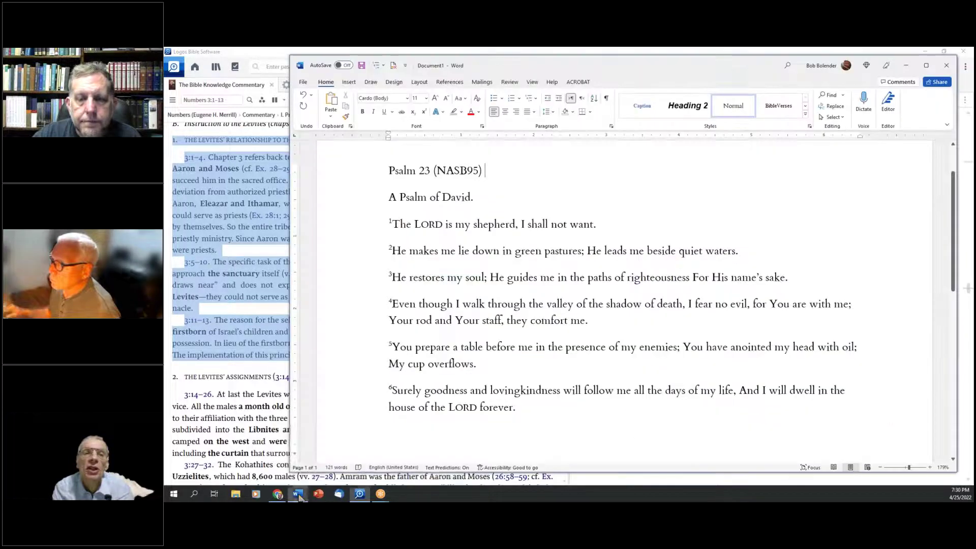
left_click(951, 70)
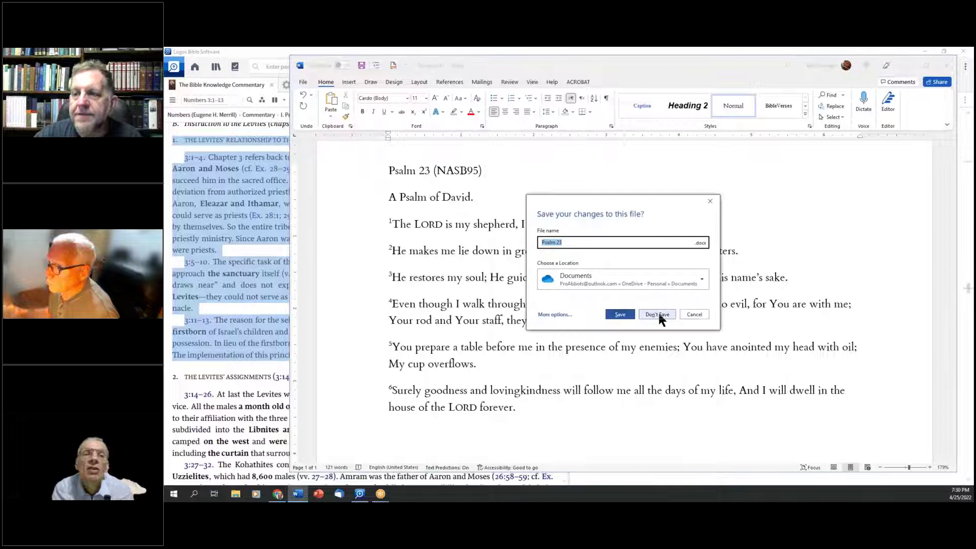
left_click(671, 314)
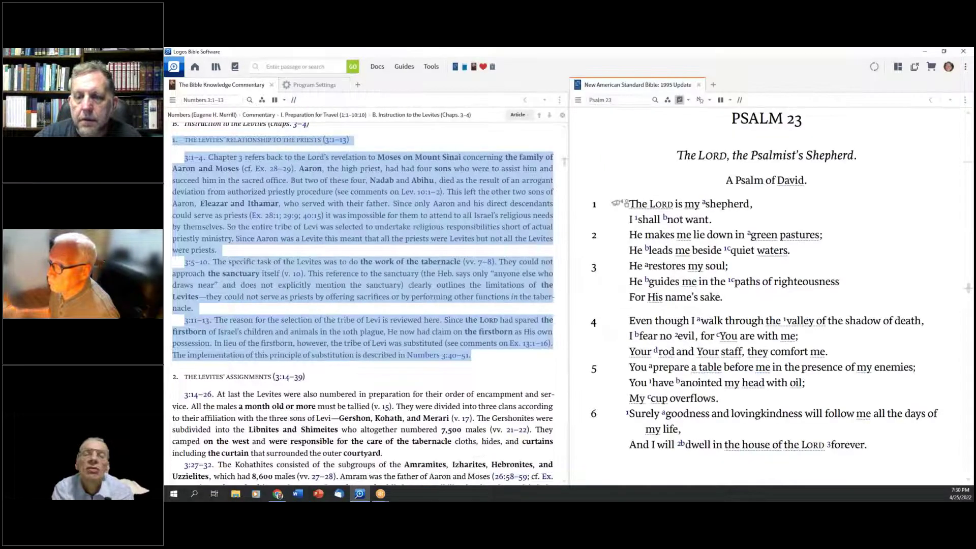
- Reopen the Copy Bible Verses tool, copy and paste Psalm 23 in the One verse per line style into Microsoft Word, and switch to the Word document
left_click(492, 67)
left_click(575, 79)
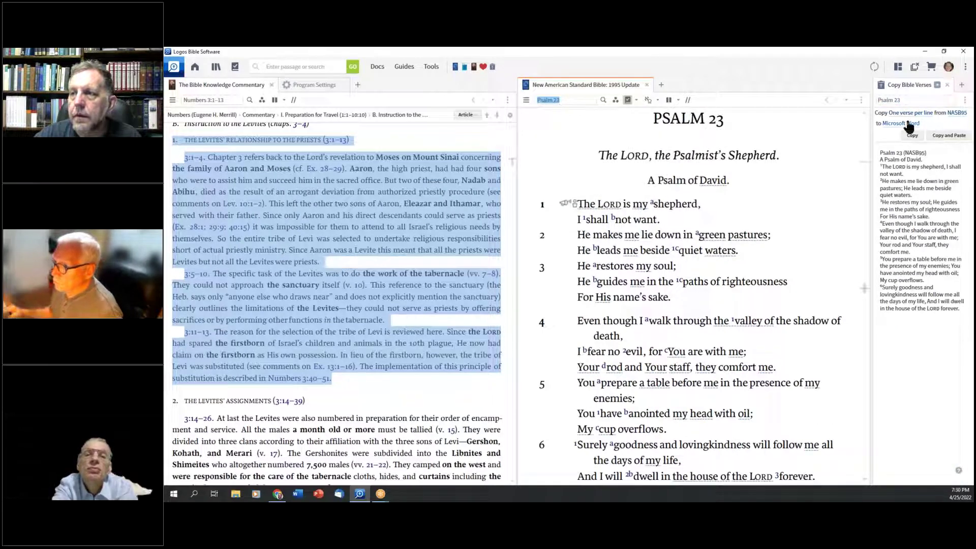
left_click(944, 139)
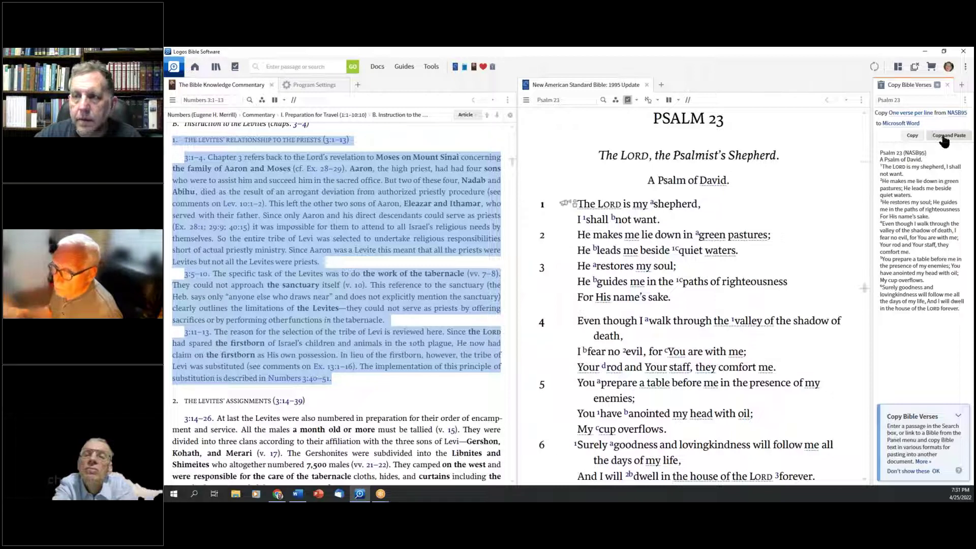
left_click(298, 493)
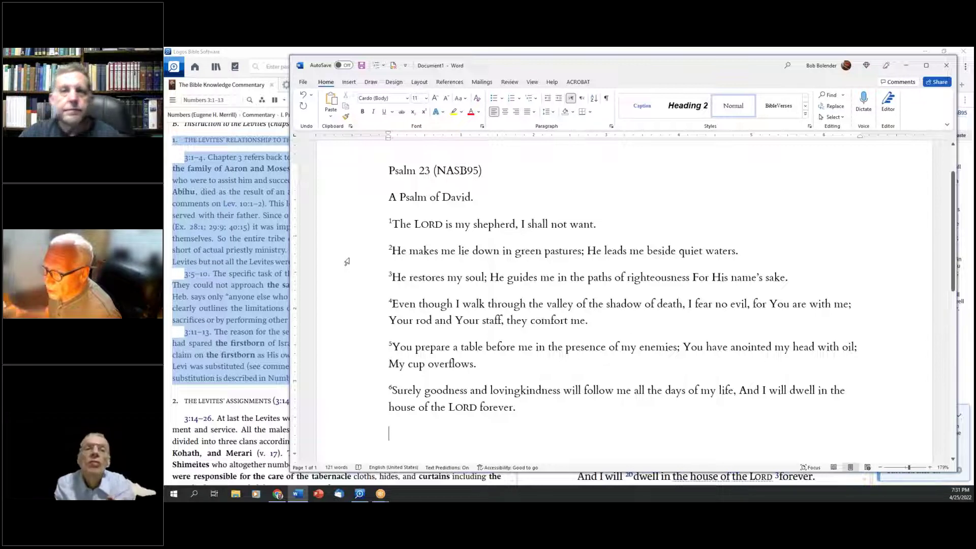
- Return to Logos Bible Software, select Psalm 23:1, and examine the copy options in its context menu
left_click(260, 52)
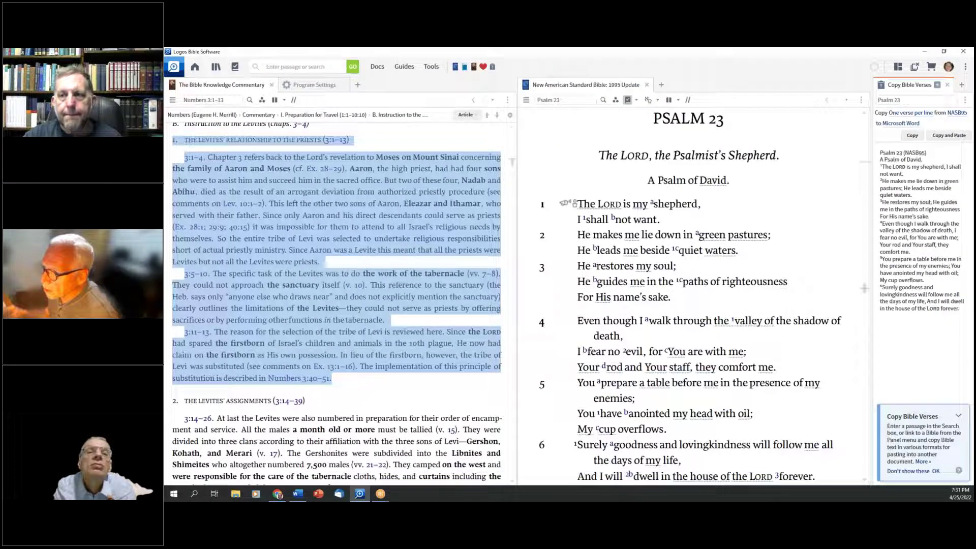
left_click_drag(544, 206, 788, 218)
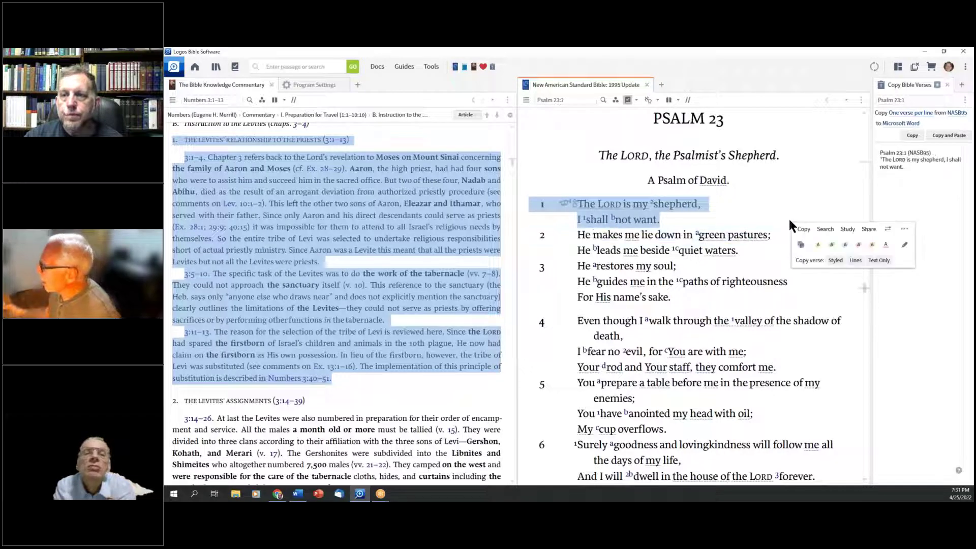
right_click(693, 204)
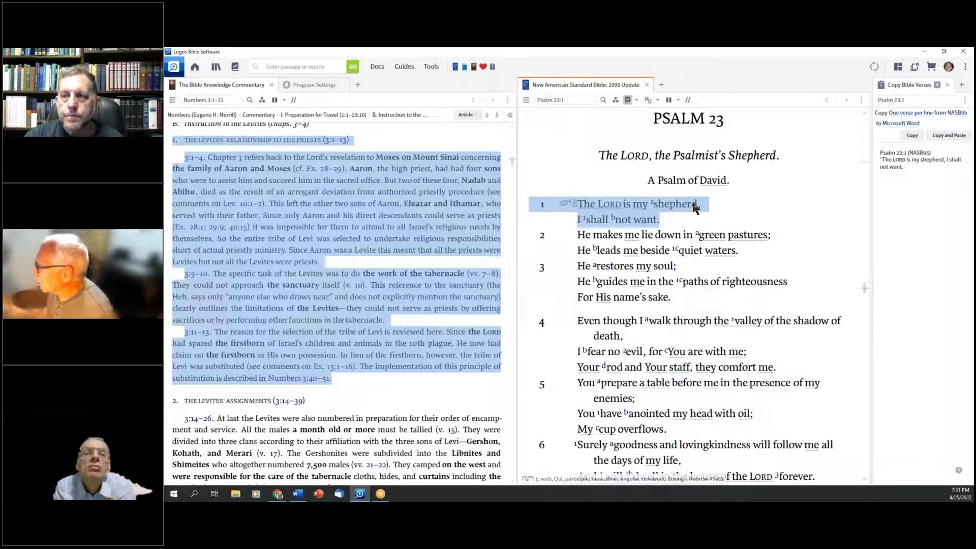
mouse_move(747, 221)
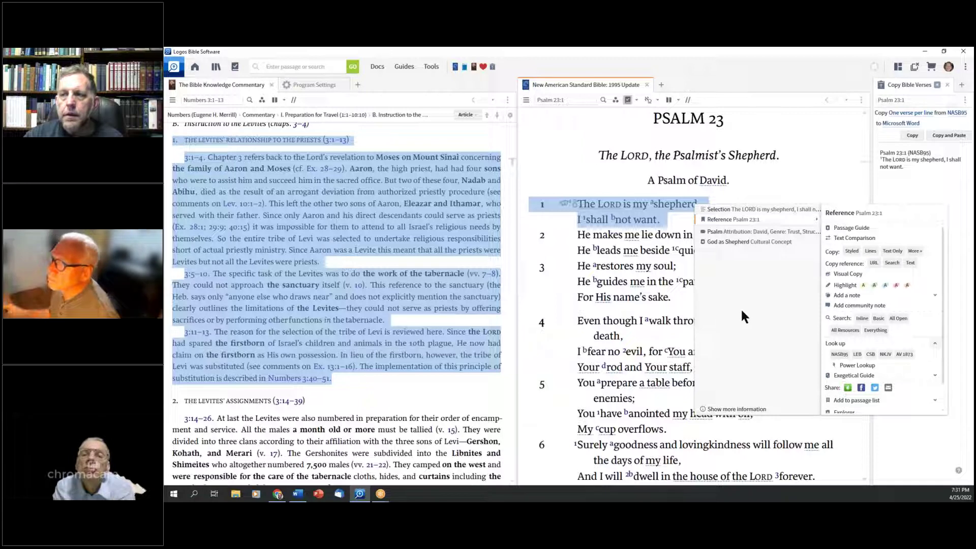
left_click(564, 174)
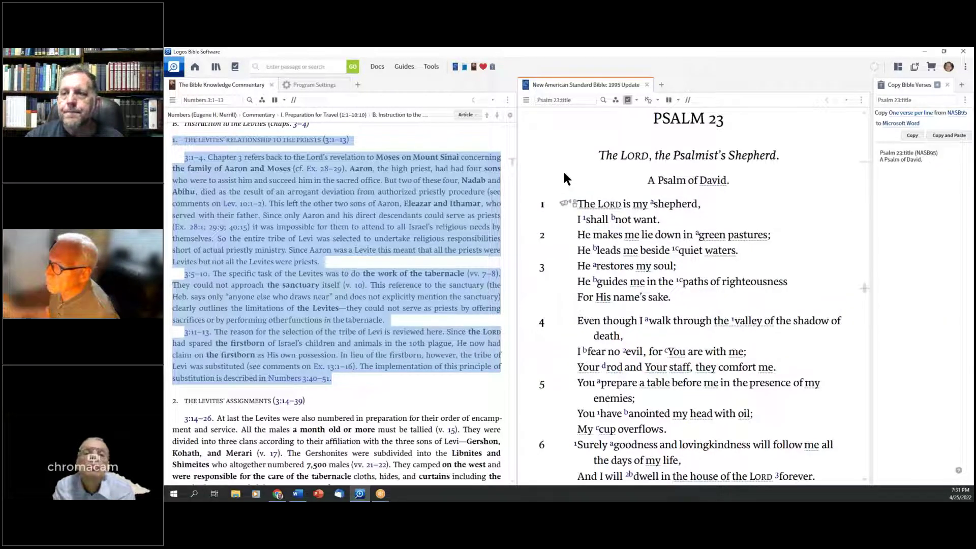
- Select Psalm 23:1–3, examine the selection pop-up and its expanded options for copying verses, and clear the selection
left_click_drag(534, 200, 722, 215)
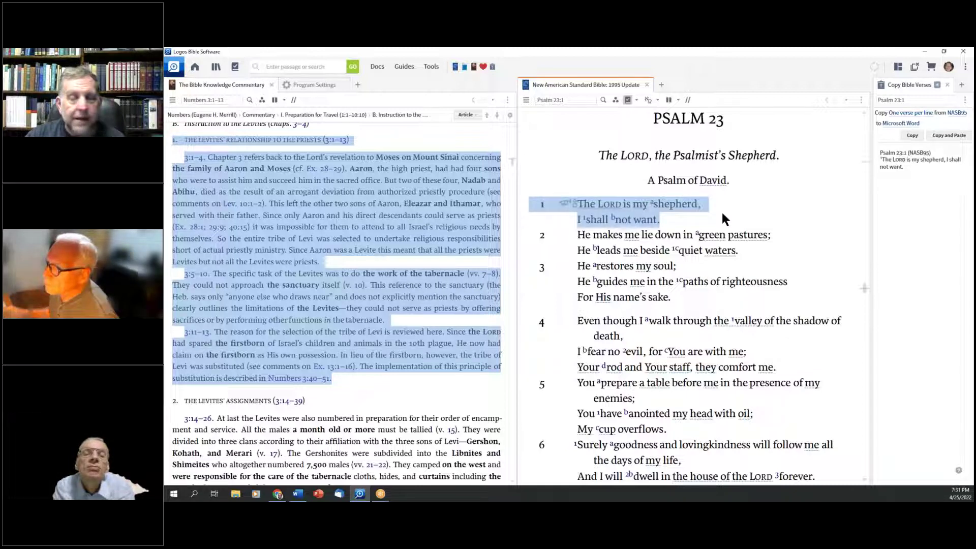
left_click_drag(726, 233, 732, 291)
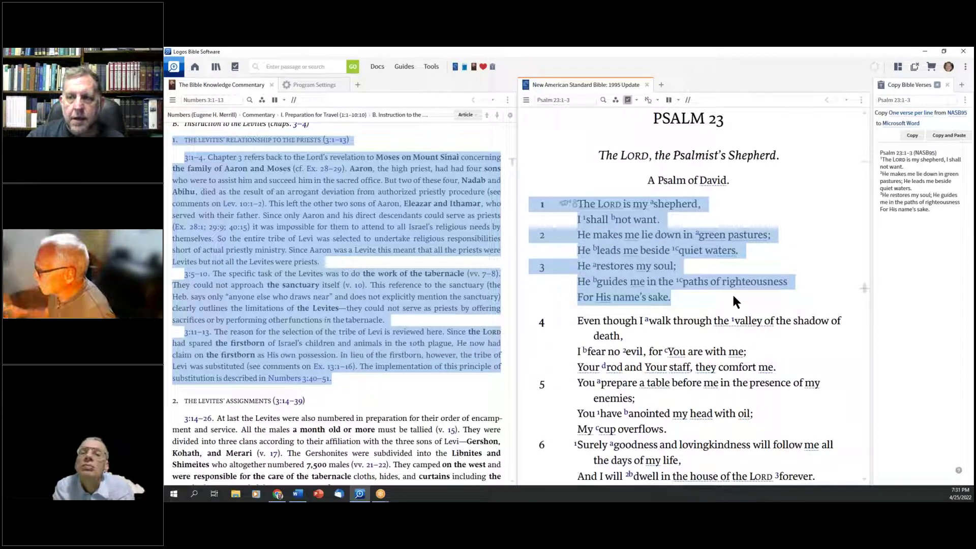
left_click_drag(732, 293, 732, 293)
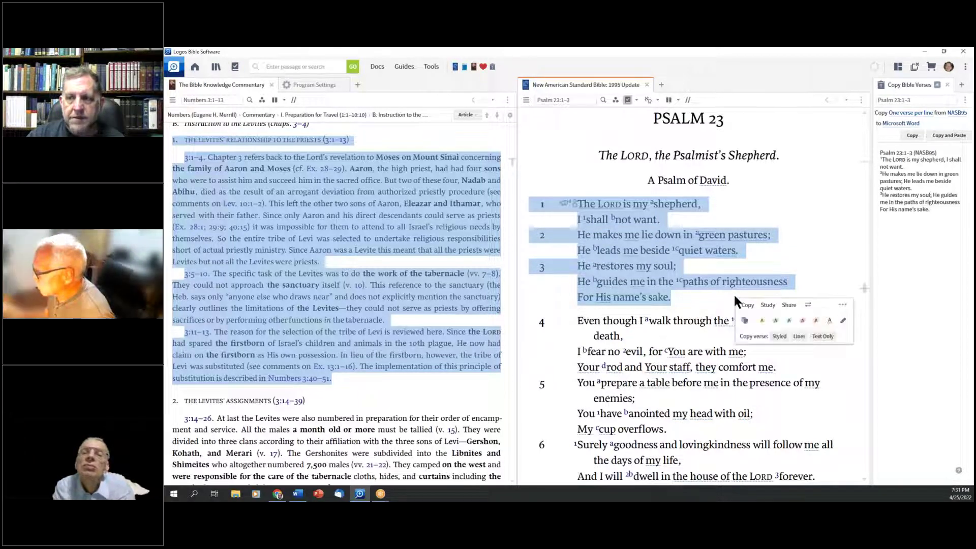
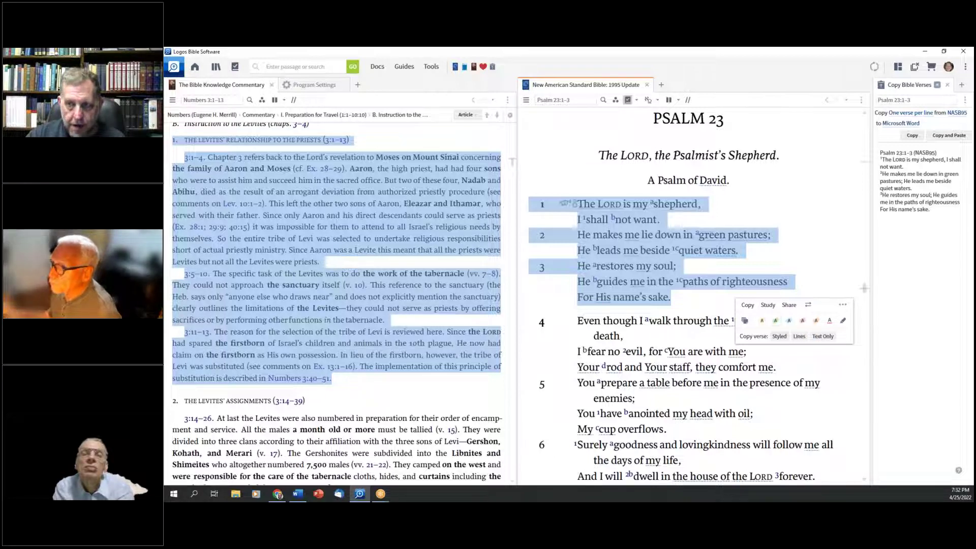
left_click(842, 305)
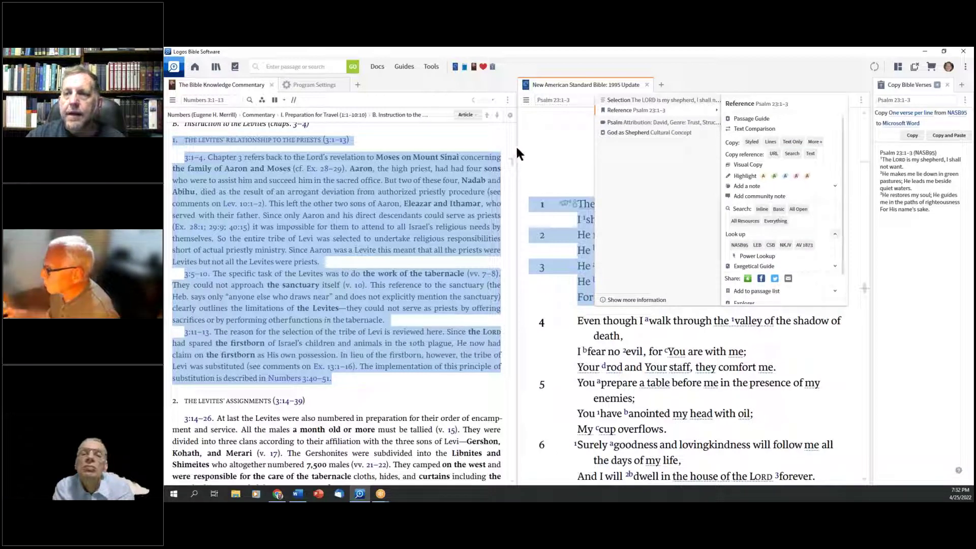
left_click(538, 123)
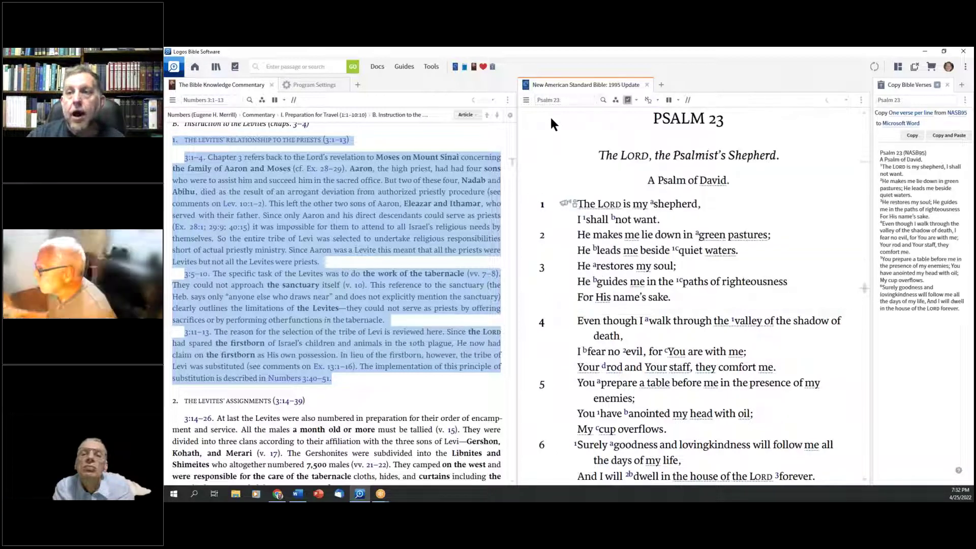
- Open the program settings and locate the Show Selection Menu option among the Text Display settings
left_click(965, 67)
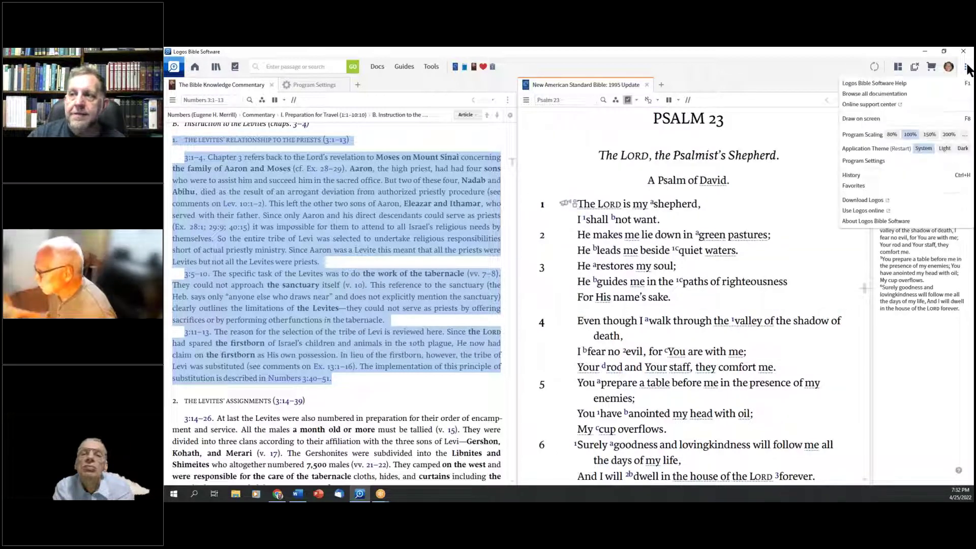
left_click(862, 159)
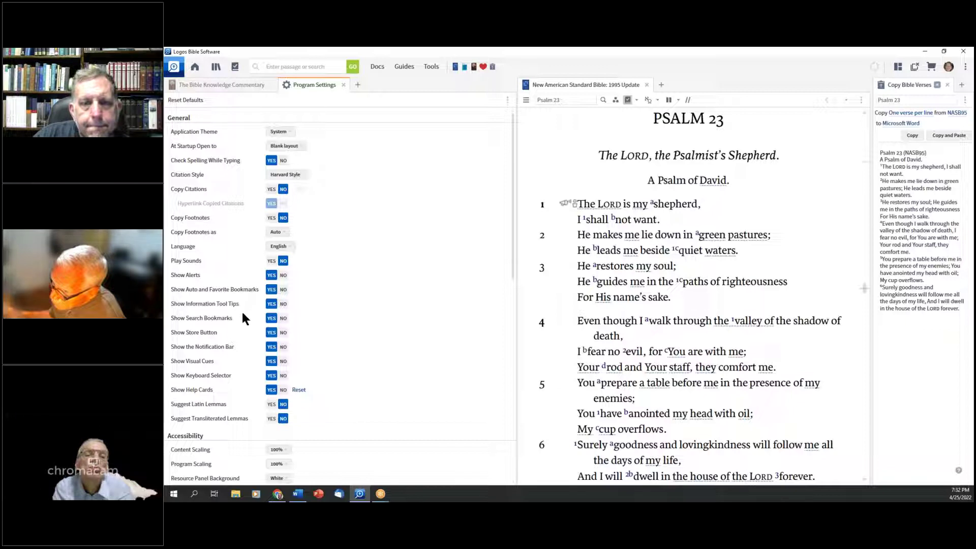
scroll(232, 352, "down", 4)
scroll(232, 355, "down", 2)
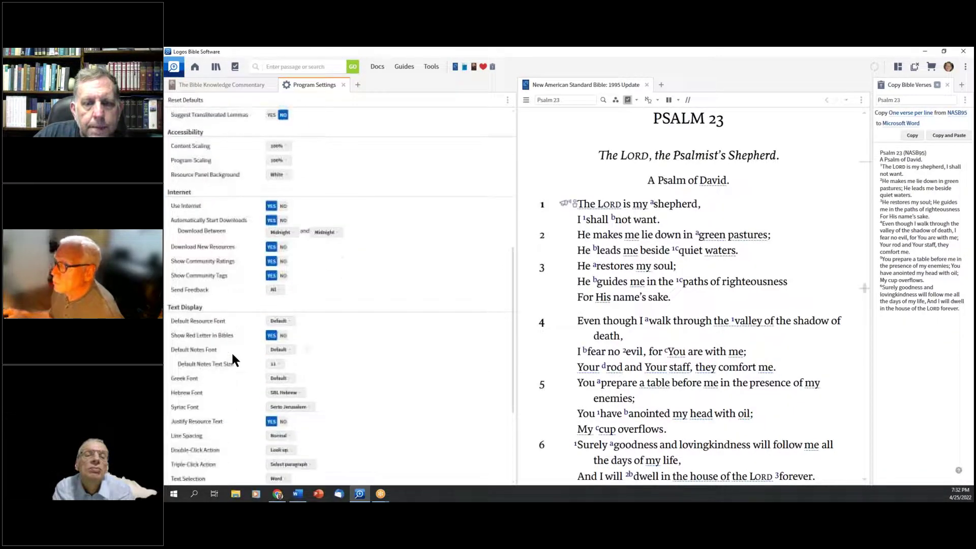
scroll(232, 359, "down", 1)
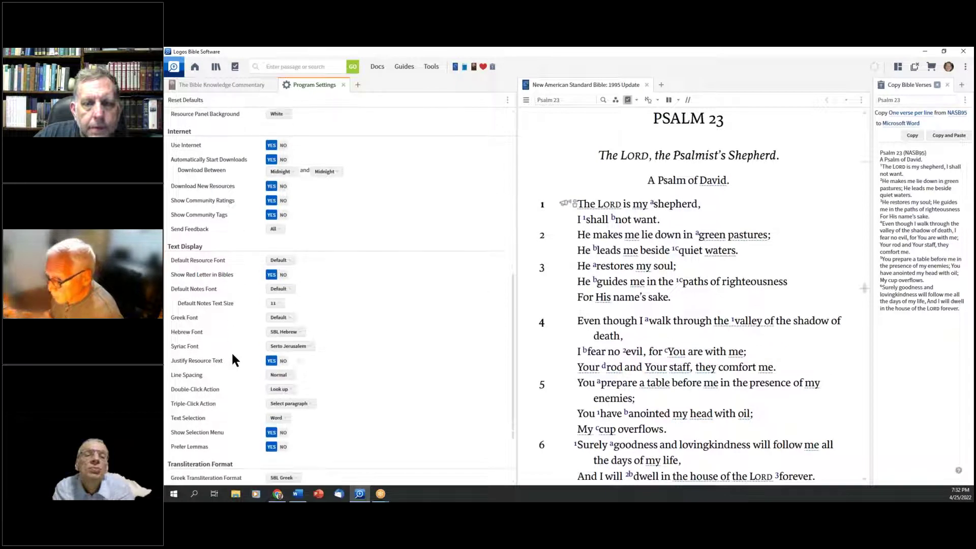
scroll(232, 359, "down", 1)
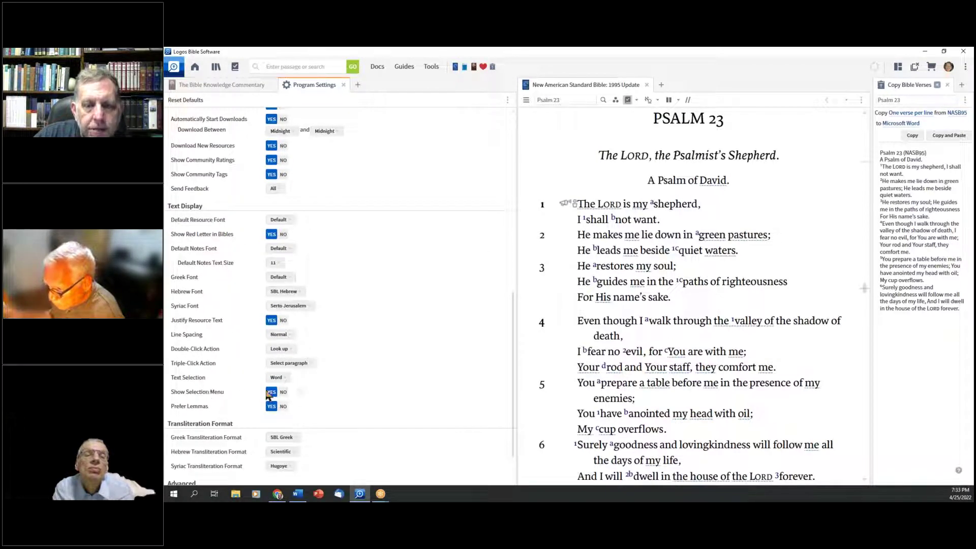
- Turn off Show Selection Menu and test it by selecting Psalm 23:1–3, clearing the selection when done
mouse_move(299, 392)
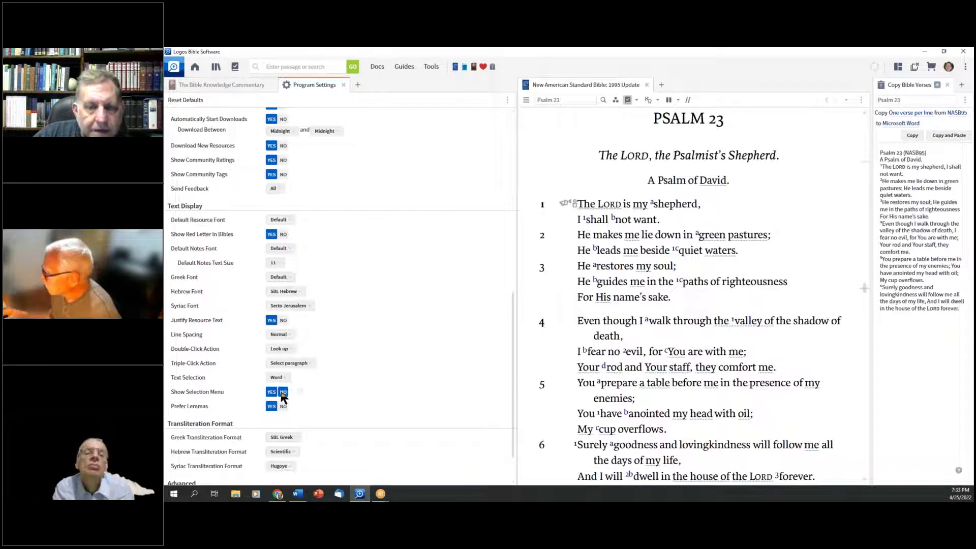
left_click(283, 392)
left_click(552, 206)
left_click_drag(550, 203, 797, 292)
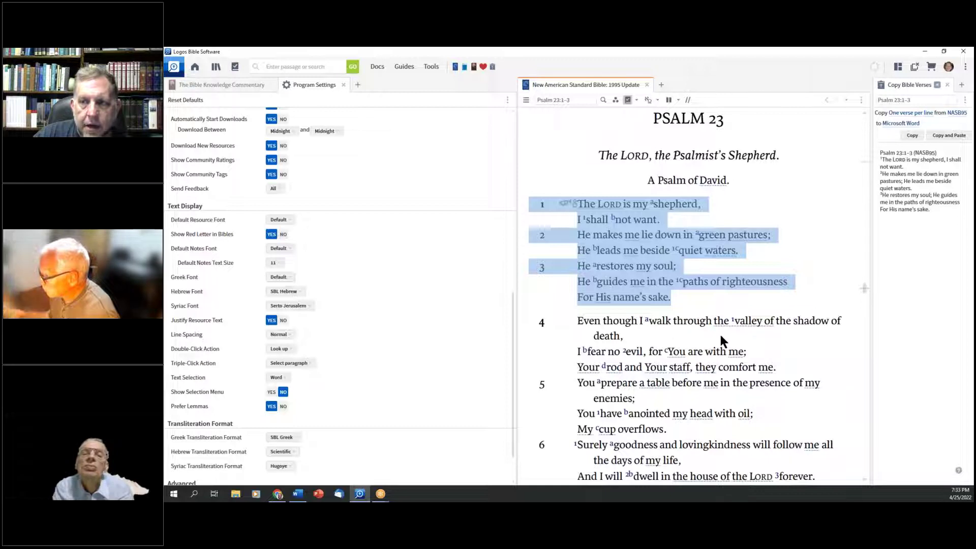
left_click(734, 198)
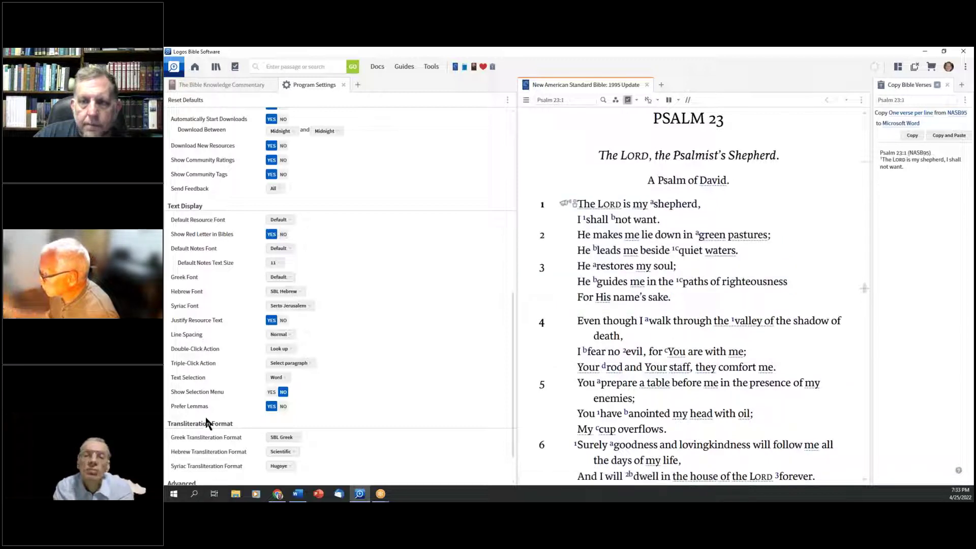
- Turn Show Selection Menu on and test it by selecting Psalm 23:1–3, clearing the selection when done
left_click(271, 393)
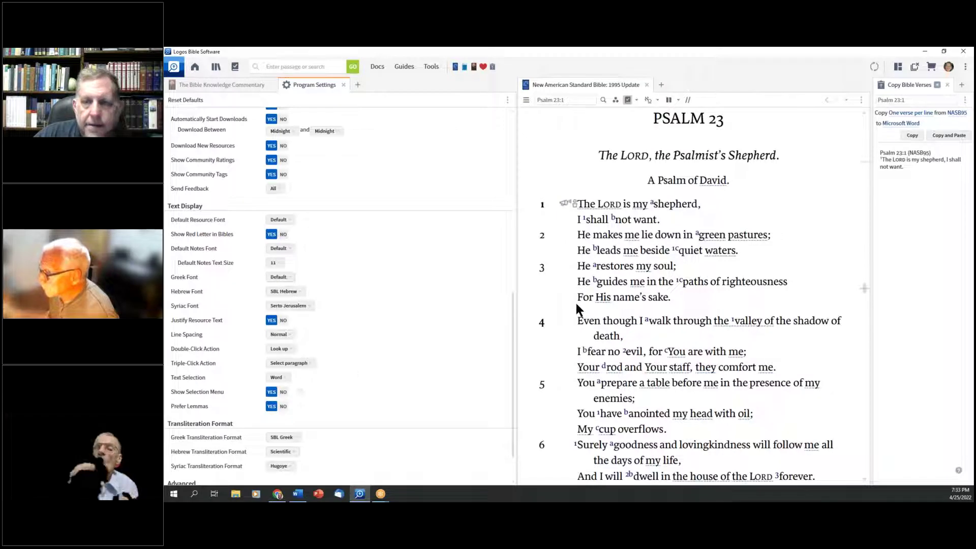
left_click_drag(536, 203, 759, 307)
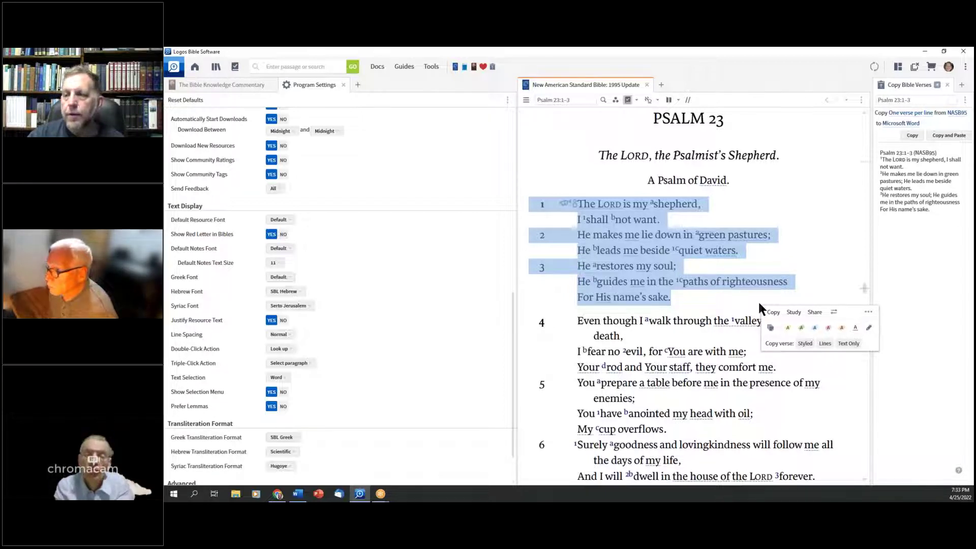
left_click(709, 295)
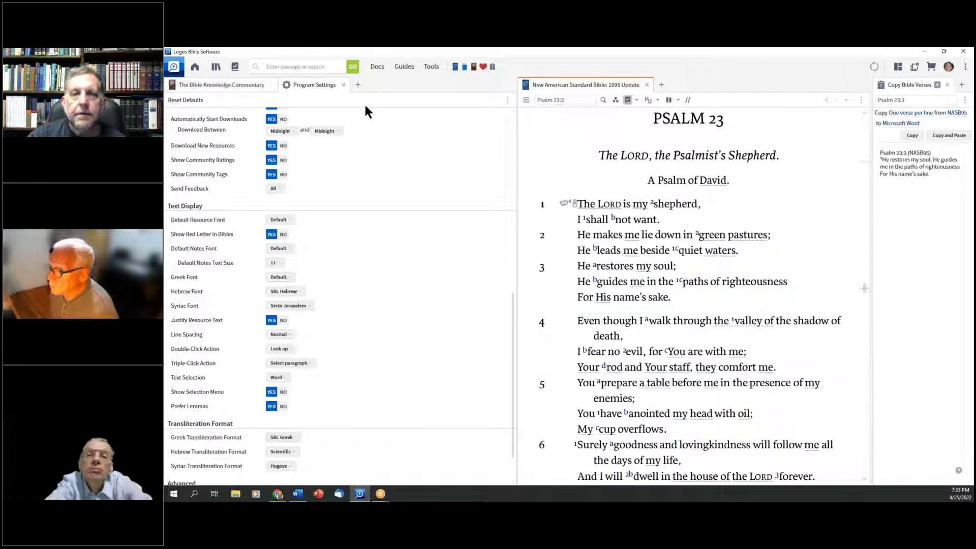
left_click(281, 393)
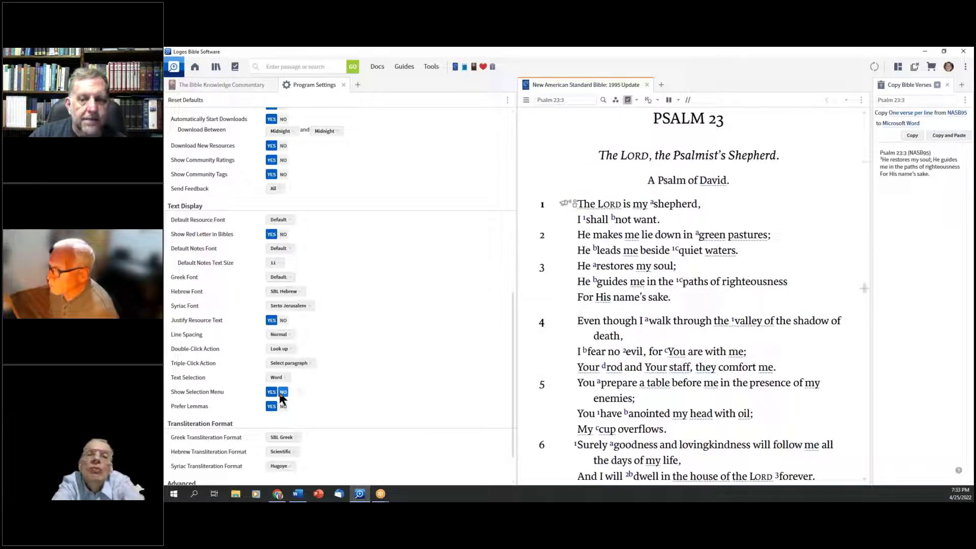
- Close Program Settings and Copy Bible Verses, and clear the text selection in The Bible Knowledge Commentary
left_click(343, 85)
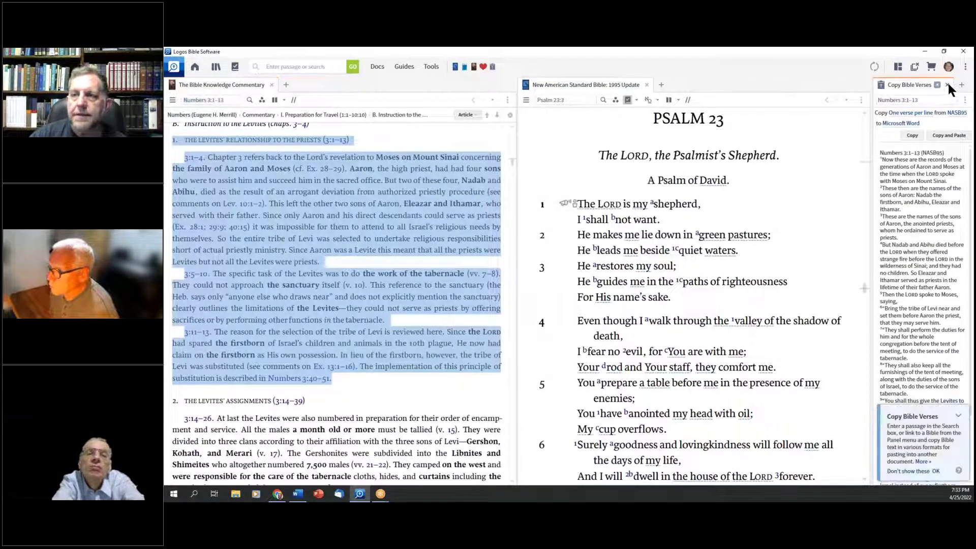
left_click(947, 84)
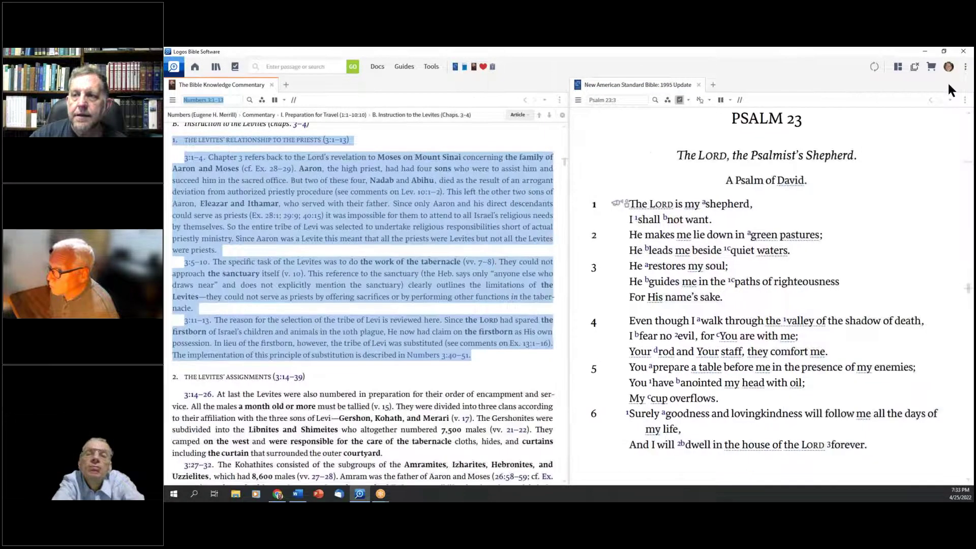
left_click(457, 135)
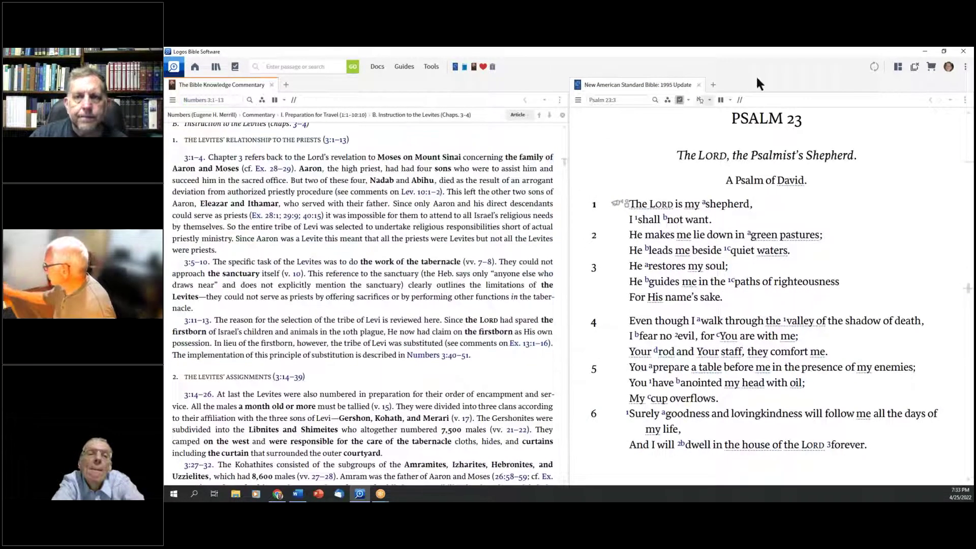
- Open Program Settings and look through its options from General to Advanced
left_click(965, 67)
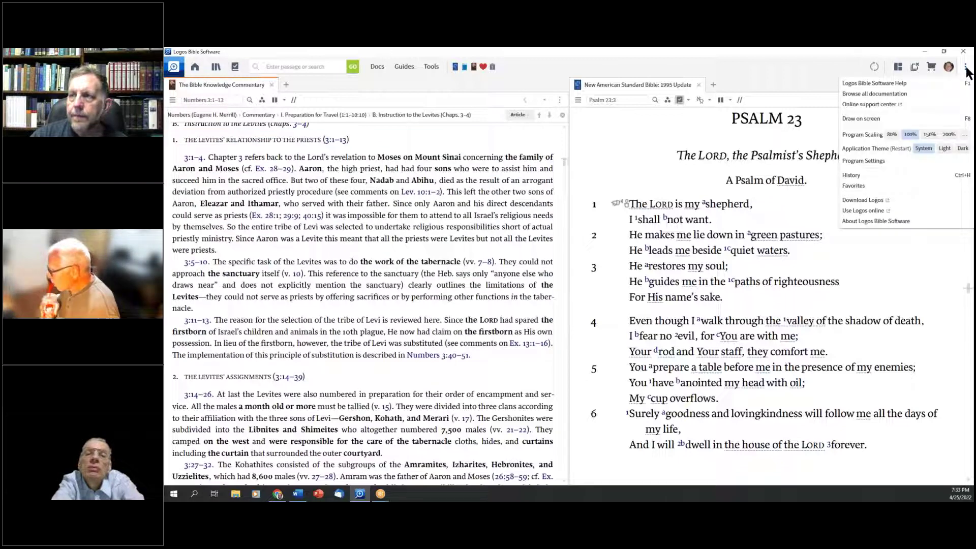
left_click(875, 162)
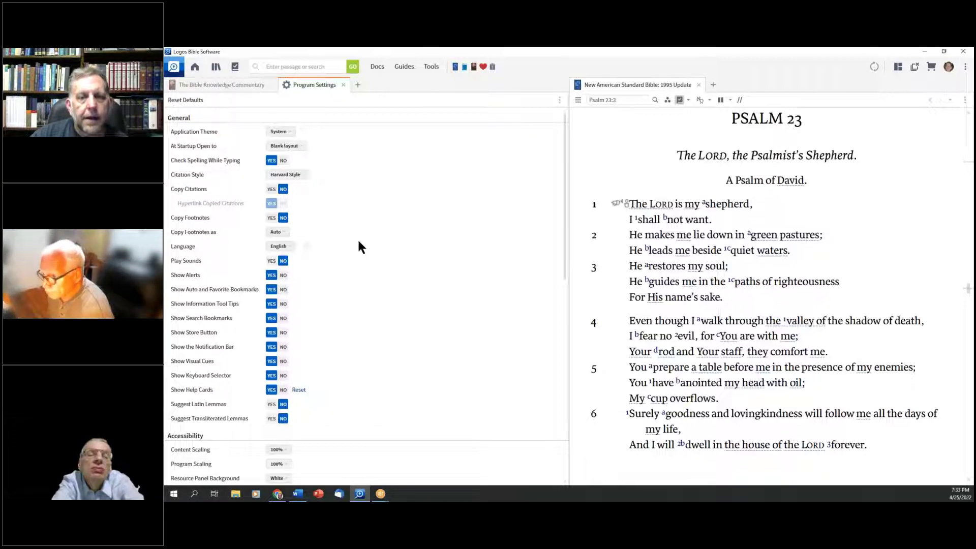
scroll(358, 242, "down", 5)
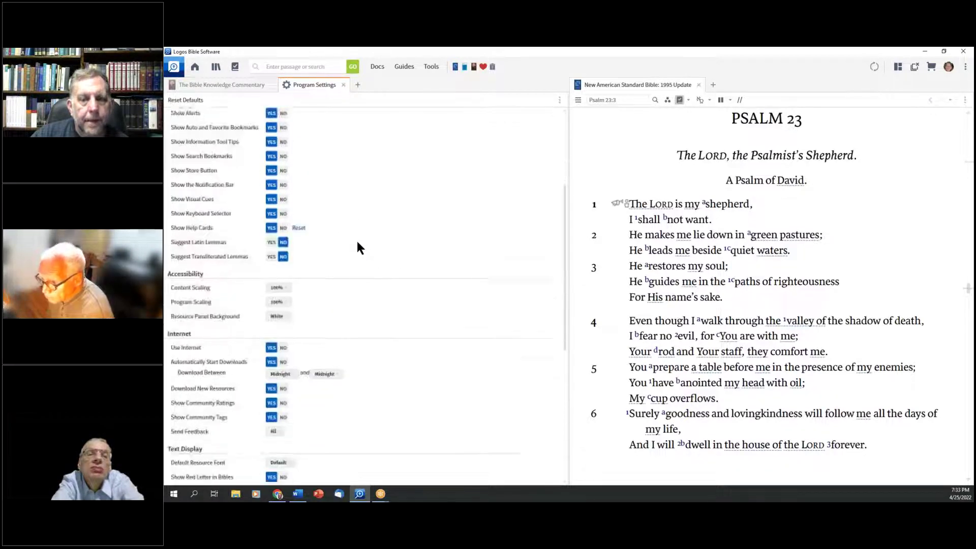
scroll(357, 242, "down", 5)
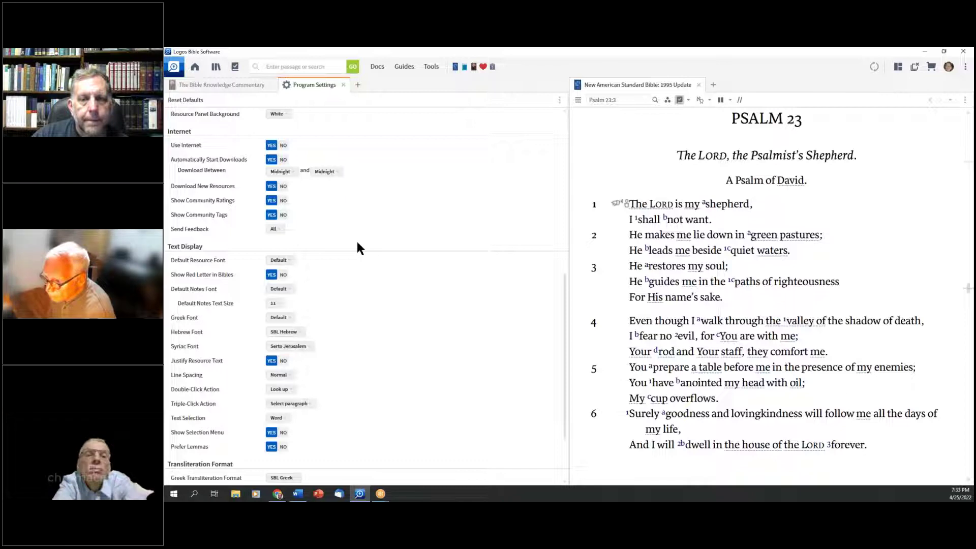
scroll(357, 242, "down", 1)
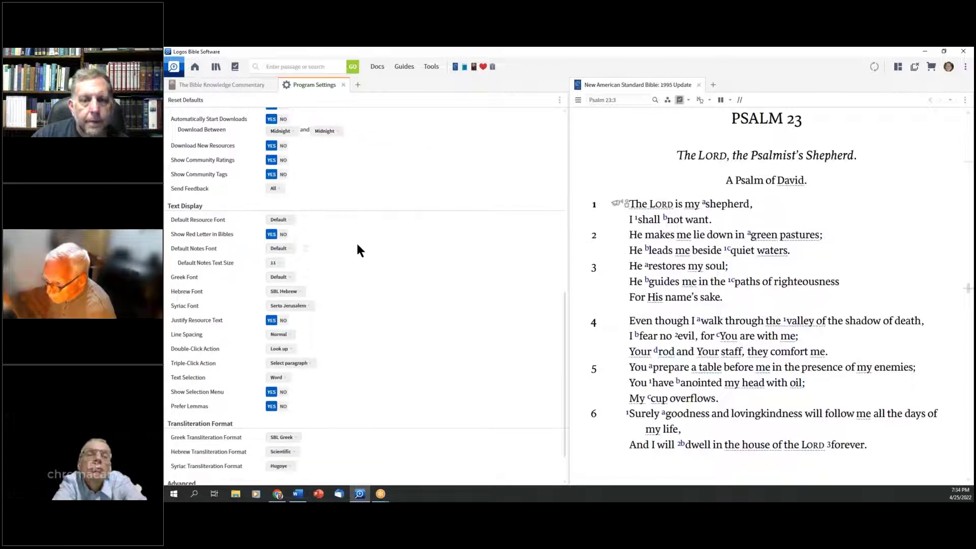
scroll(358, 245, "down", 2)
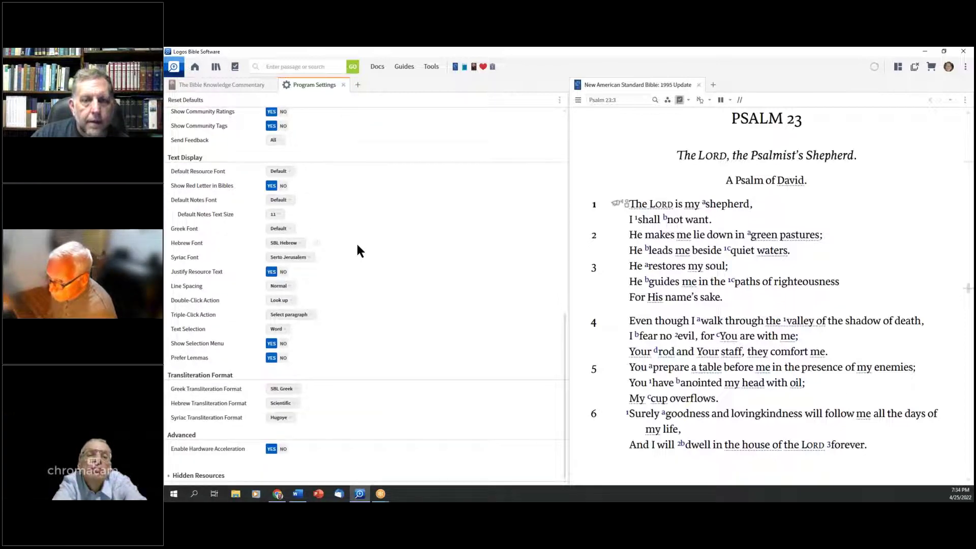
scroll(336, 325, "up", 2)
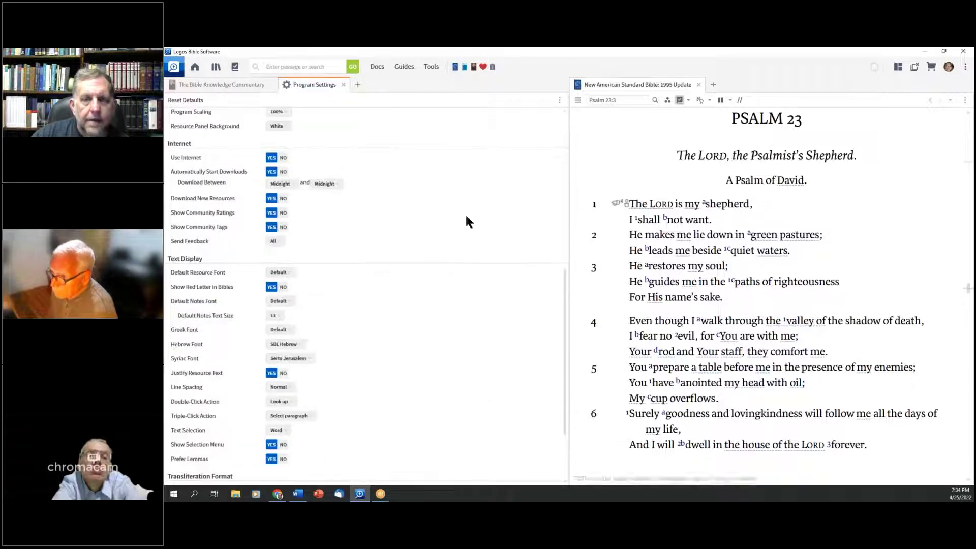
scroll(410, 319, "up", 6)
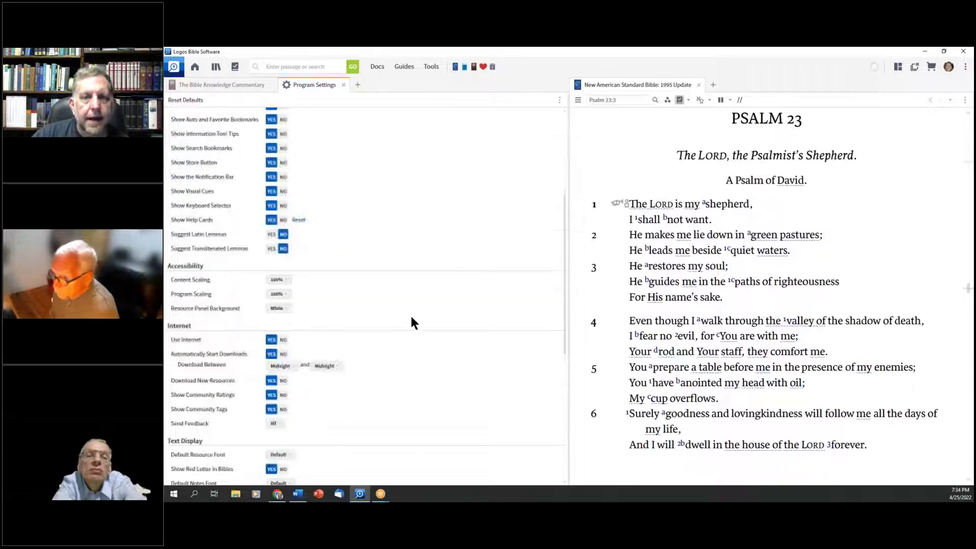
scroll(412, 320, "up", 1)
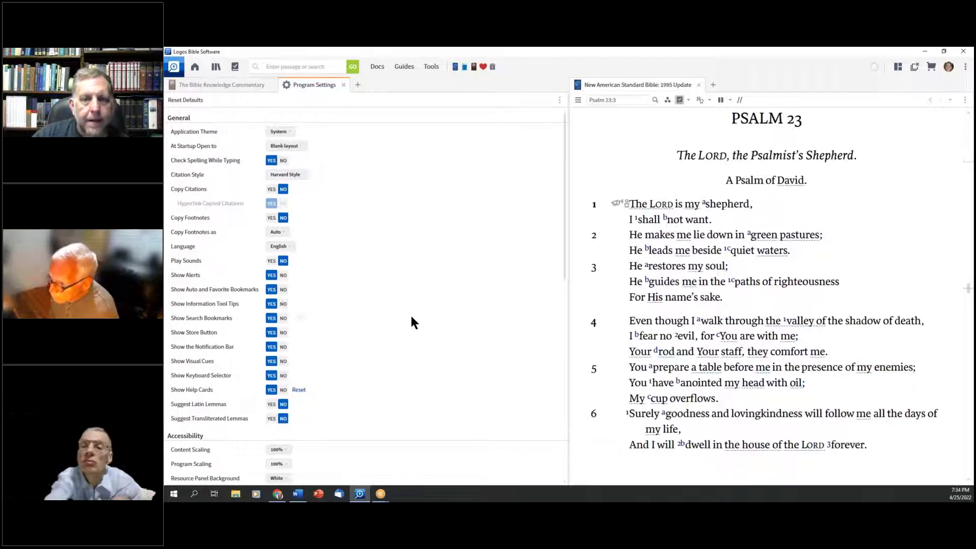
- Try Gray as the Resource Panel Background, and set it to Light Gray instead
scroll(412, 322, "down", 2)
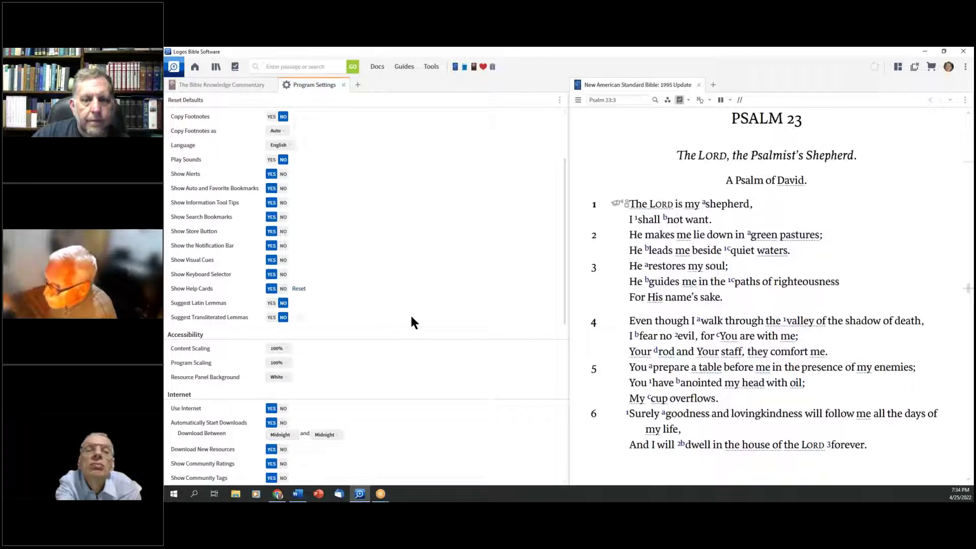
scroll(412, 320, "down", 1)
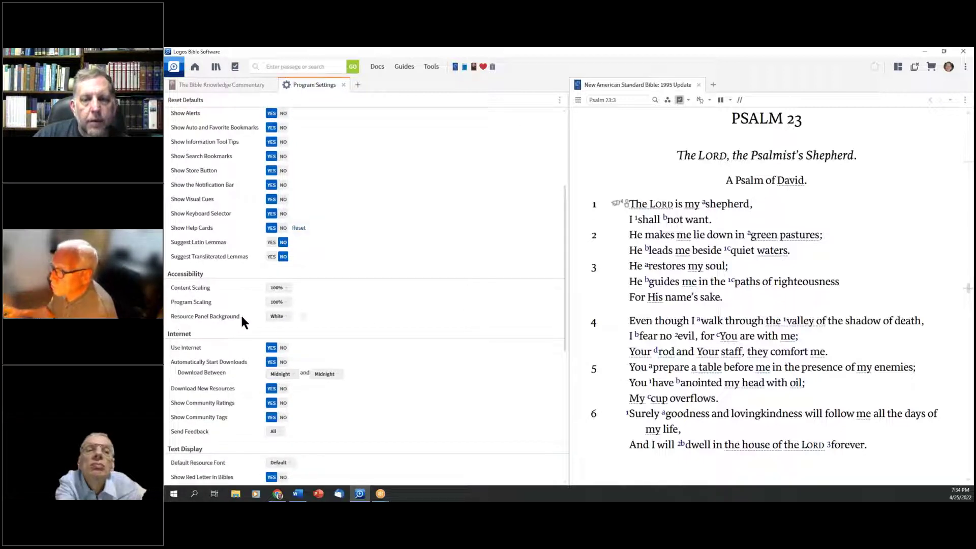
left_click(285, 317)
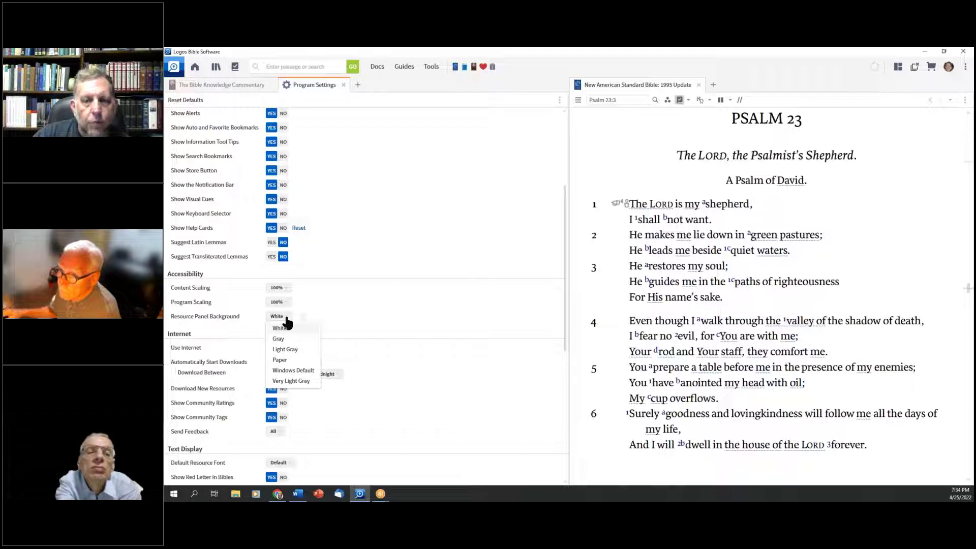
left_click(288, 338)
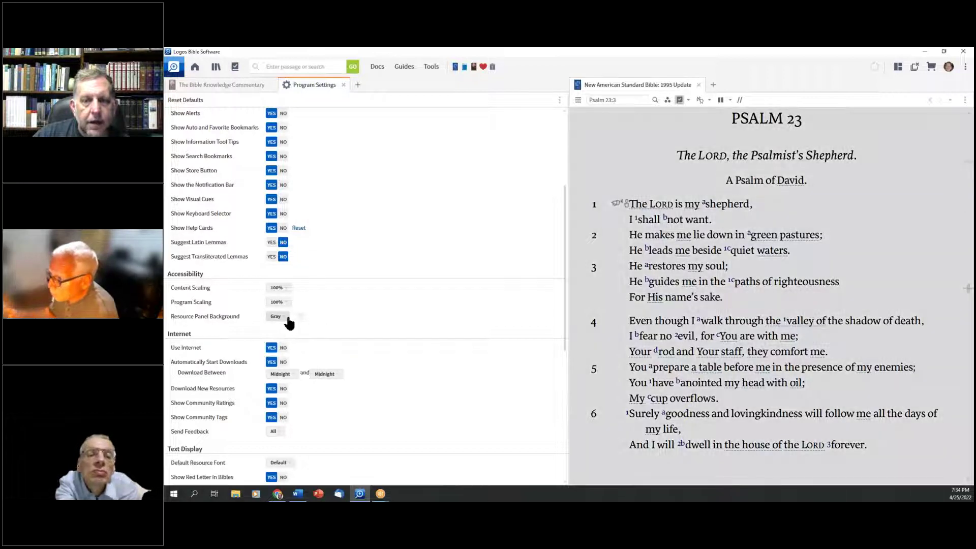
left_click(288, 319)
left_click(291, 350)
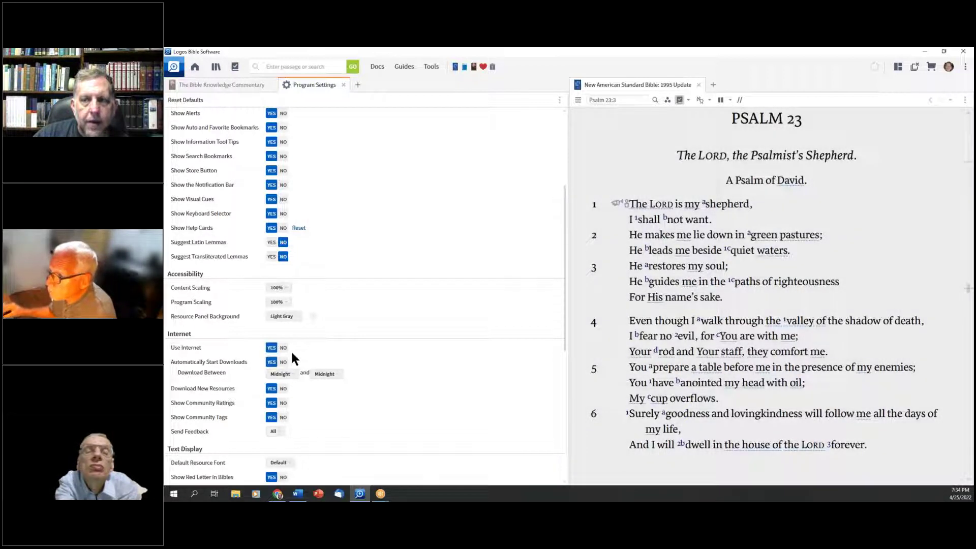
- Preview the Paper and Very Light Gray resource panel backgrounds, and return to Light Gray
left_click(287, 320)
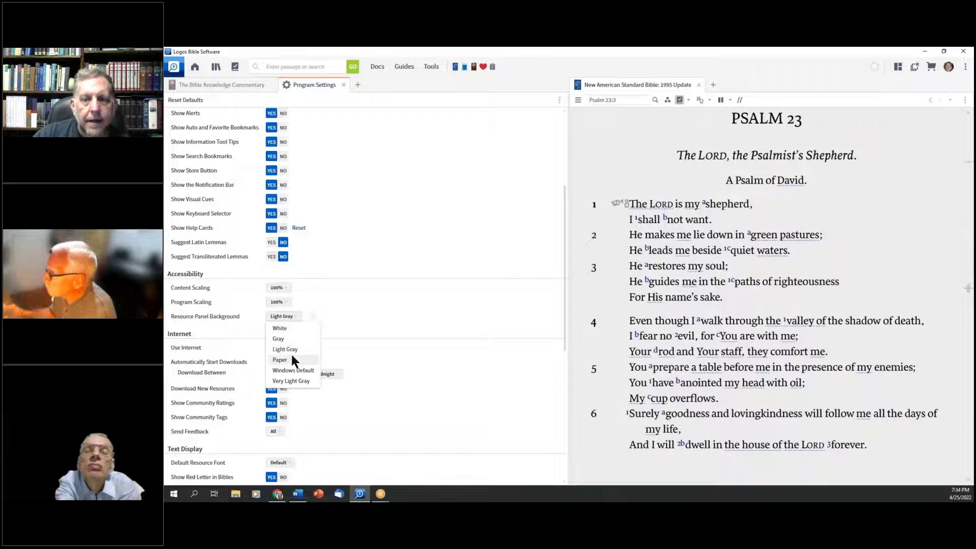
left_click(292, 356)
left_click(286, 318)
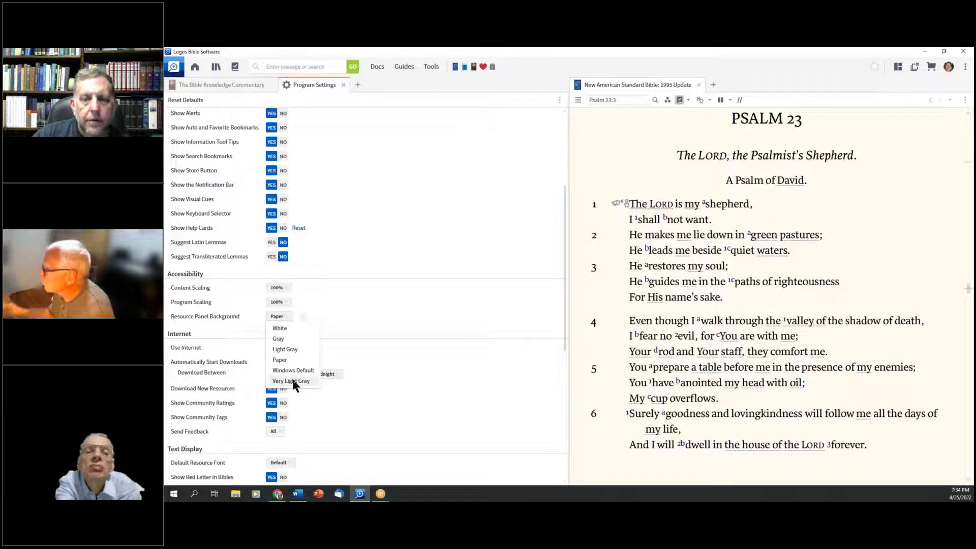
left_click(293, 381)
left_click(285, 314)
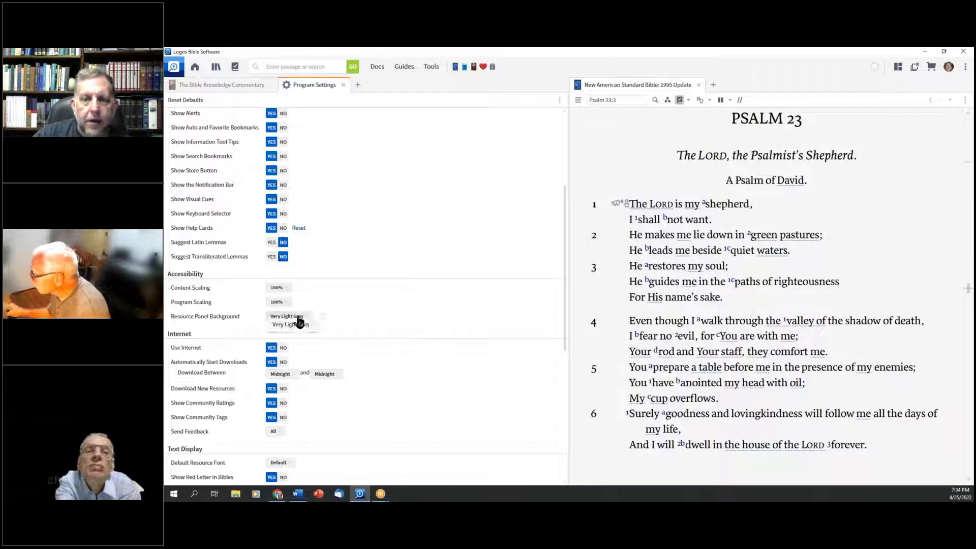
left_click(296, 344)
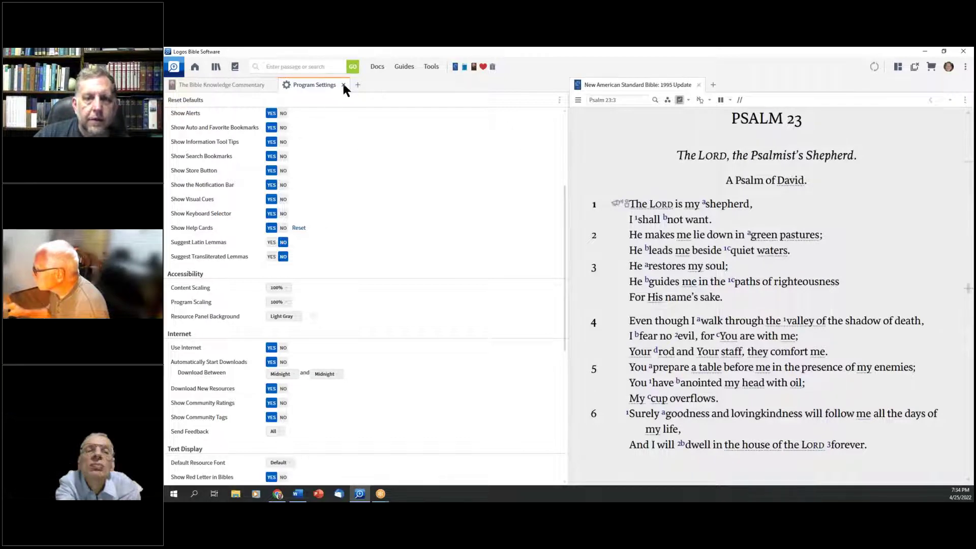
- Try Content Scaling at 110%, and raise it to 120%
left_click(288, 289)
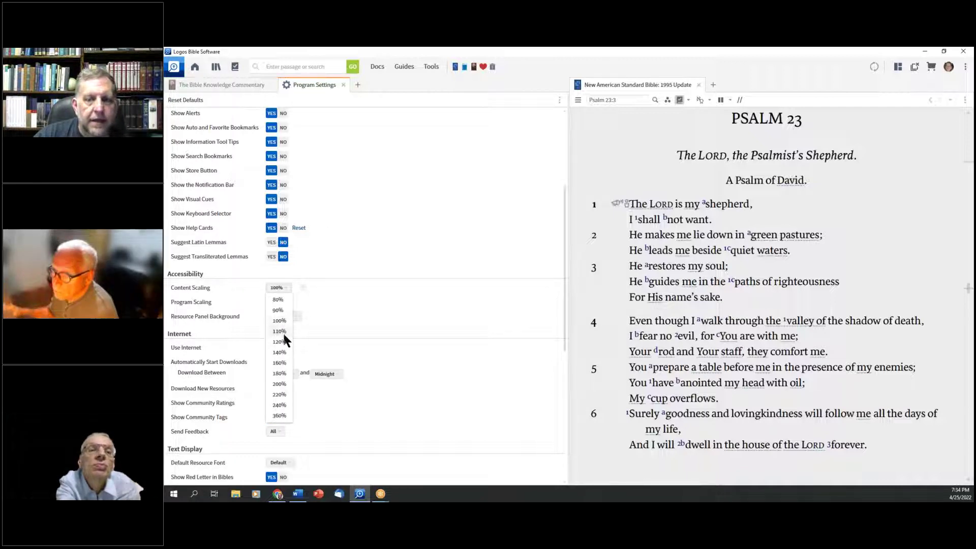
left_click(279, 332)
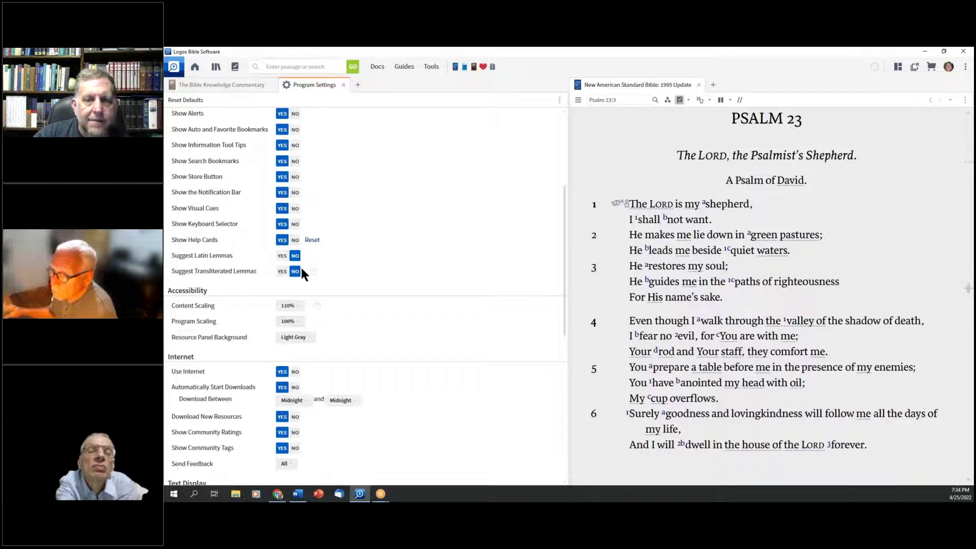
left_click(298, 306)
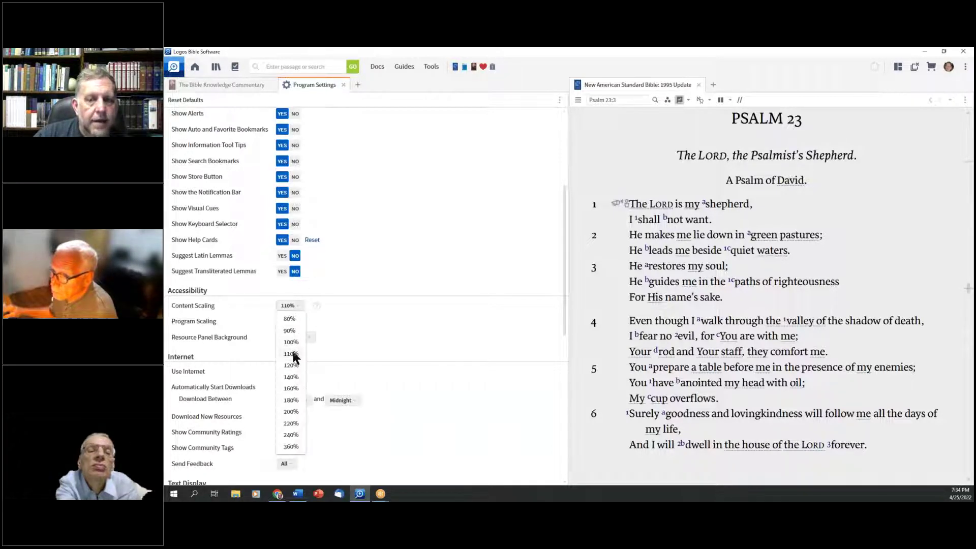
left_click(291, 352)
left_click(289, 306)
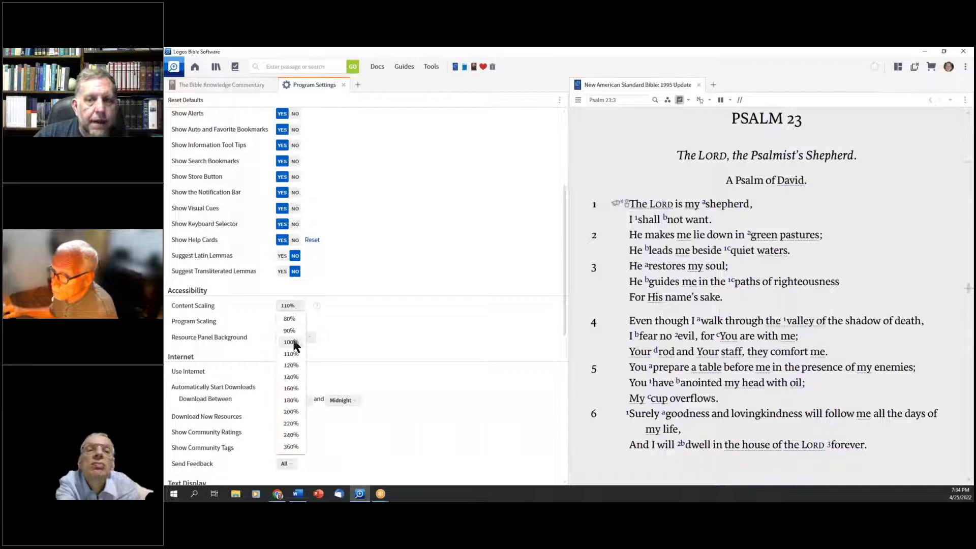
left_click(291, 364)
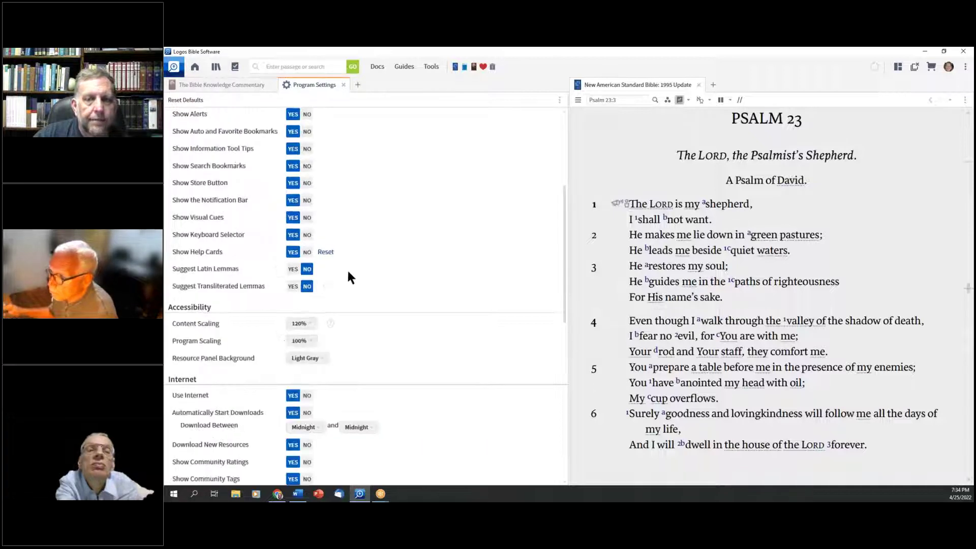
- Set Content Scaling to 110% in the Accessibility settings
left_click(305, 324)
left_click(304, 387)
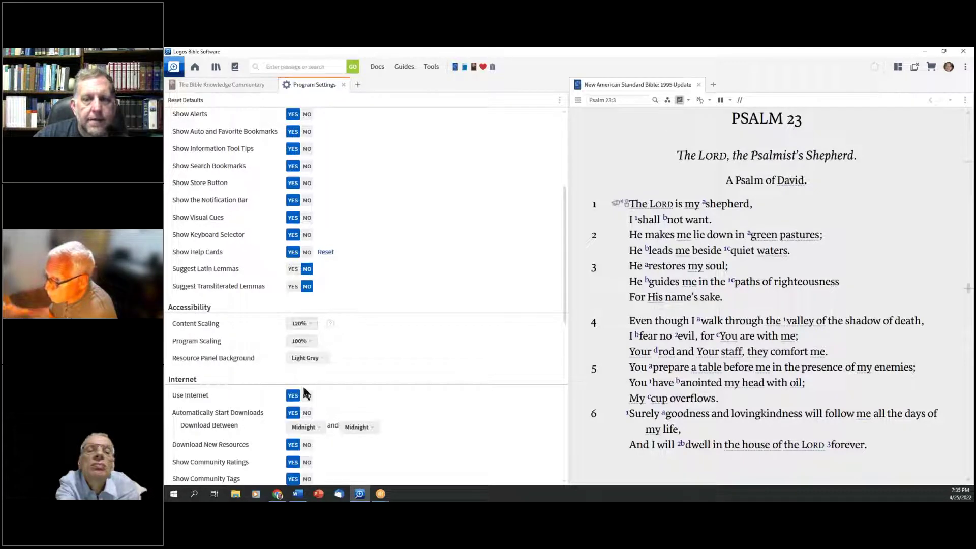
left_click(302, 324)
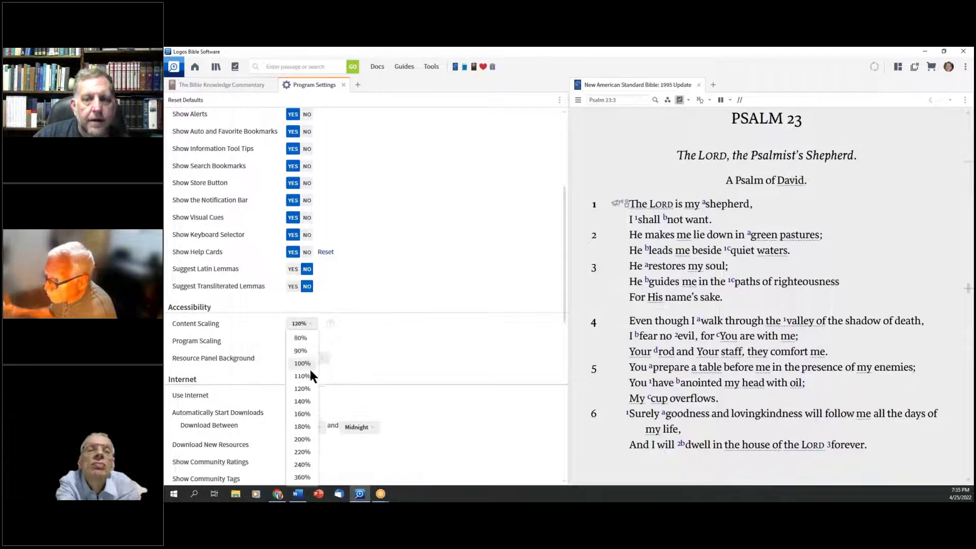
left_click(308, 373)
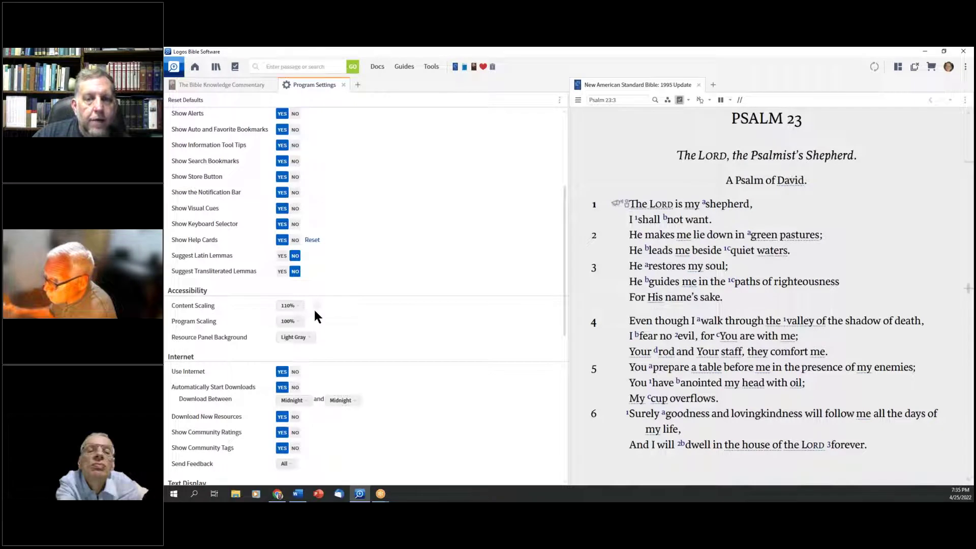
- Try Program Scaling at 120%, and return it to 100%
left_click(295, 323)
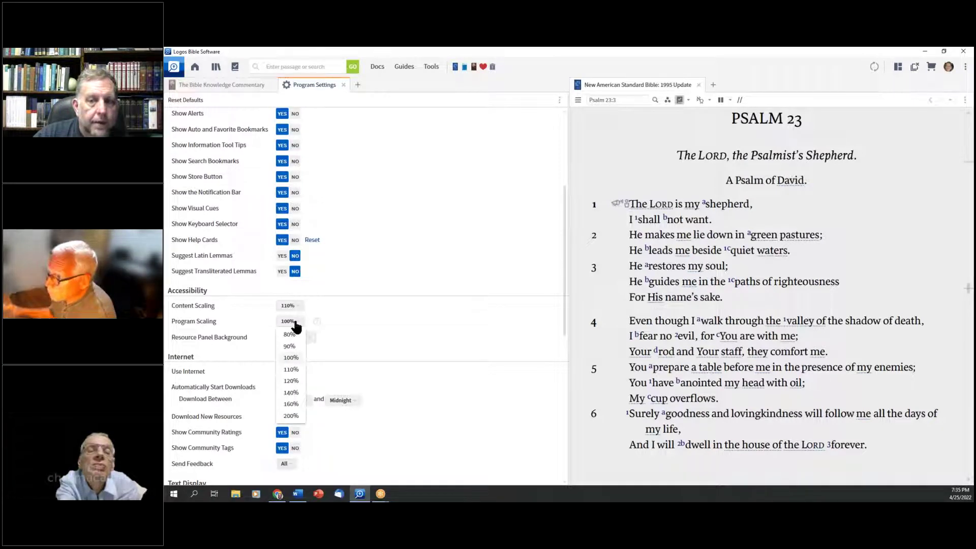
left_click(293, 384)
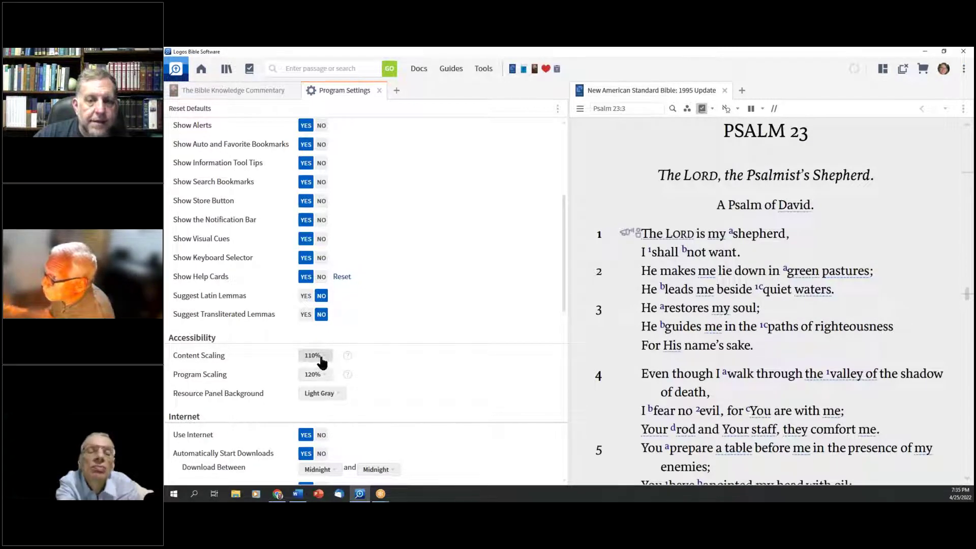
left_click(321, 375)
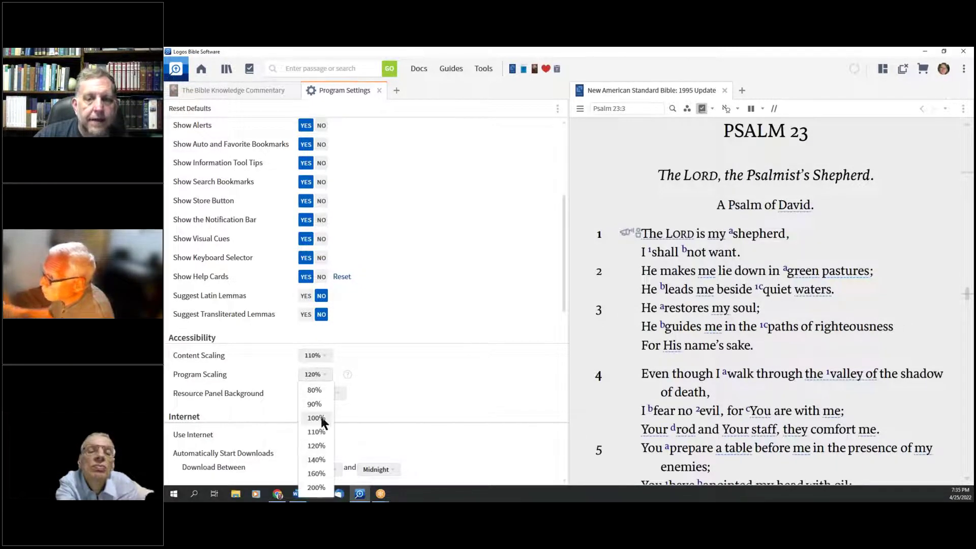
left_click(322, 416)
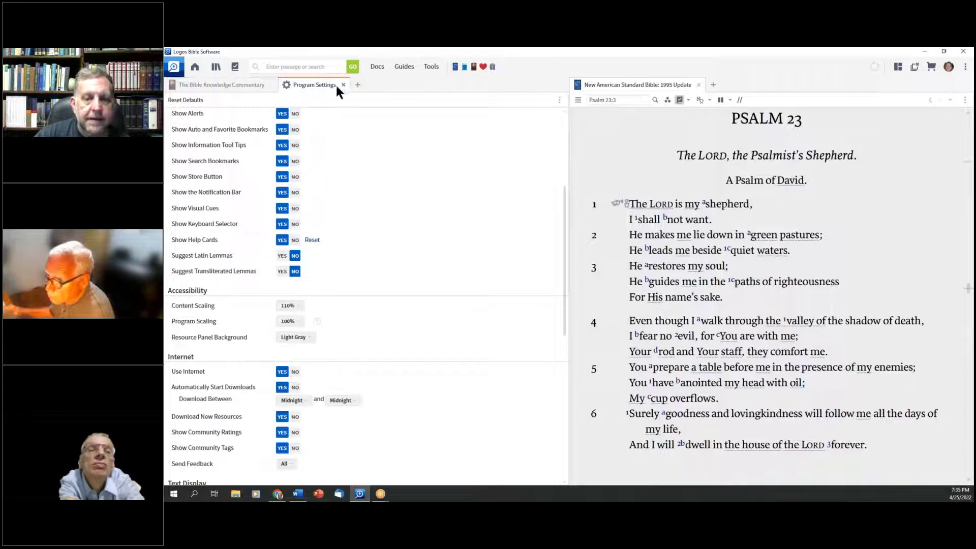
- Close Program Settings and return to The Bible Knowledge Commentary beside Psalm 23
scroll(441, 326, "down", 2)
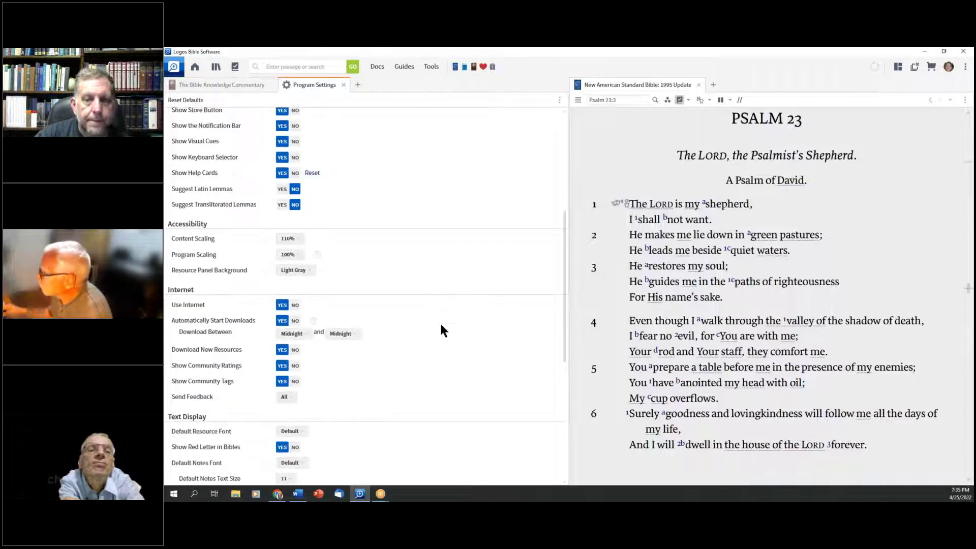
scroll(439, 325, "up", 3)
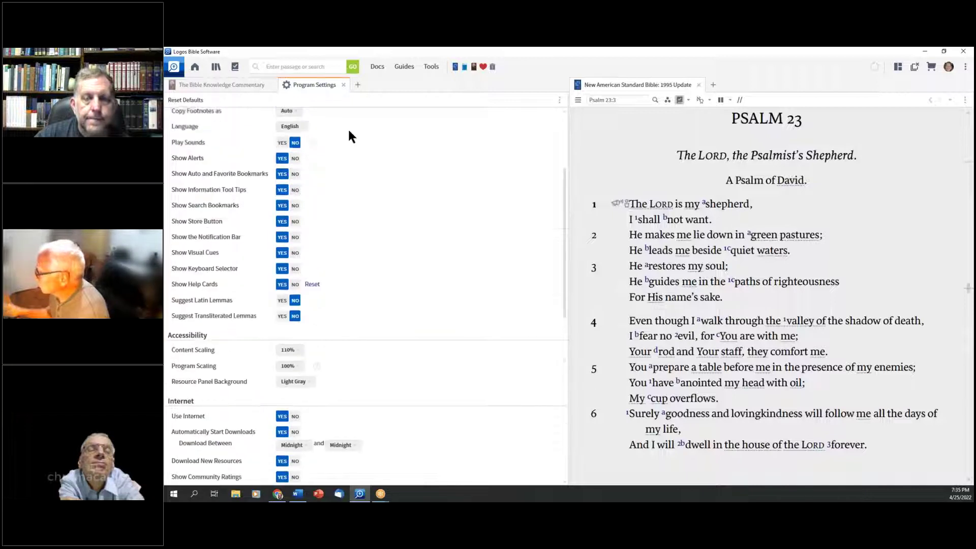
left_click(344, 85)
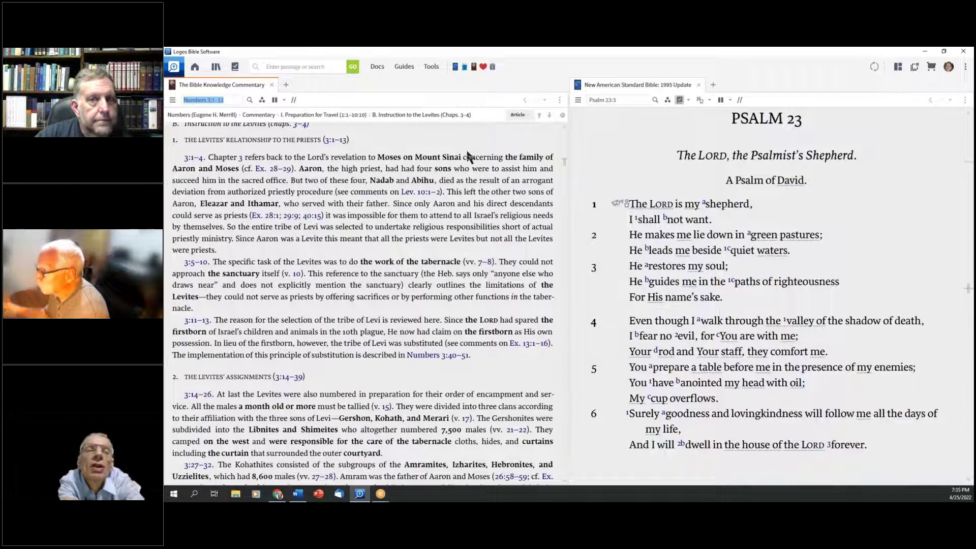
scroll(464, 149, "up", 1)
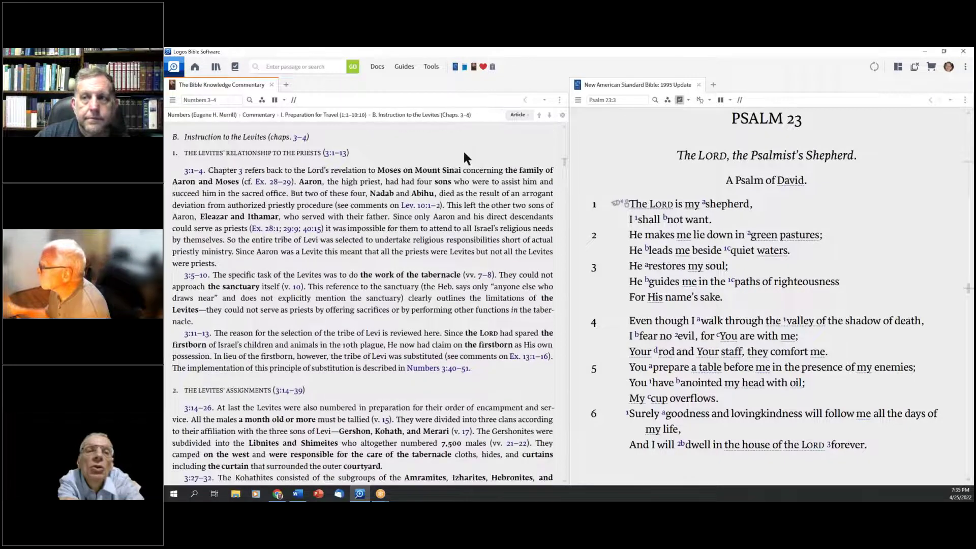
- Close all open panels and try the Dark application theme with a program restart
left_click(899, 68)
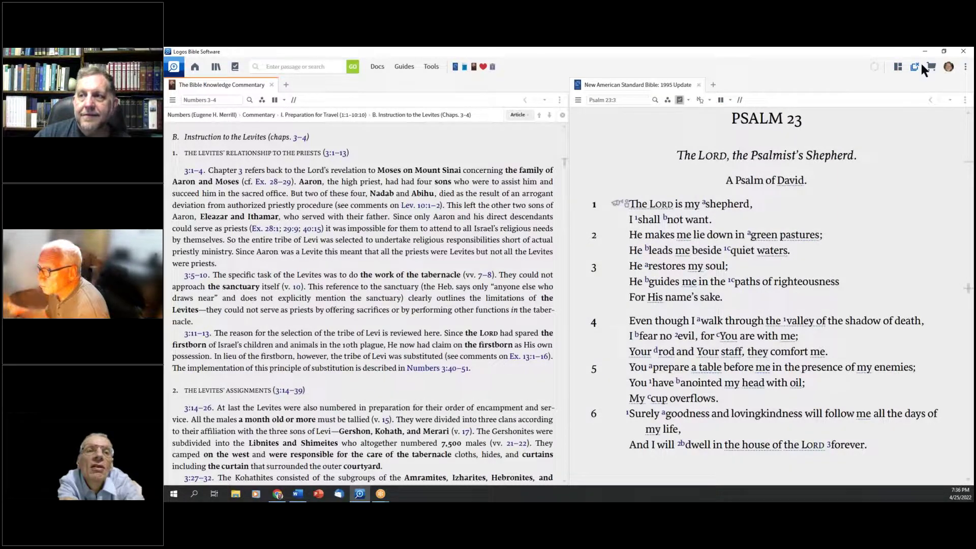
left_click(915, 69)
left_click(965, 67)
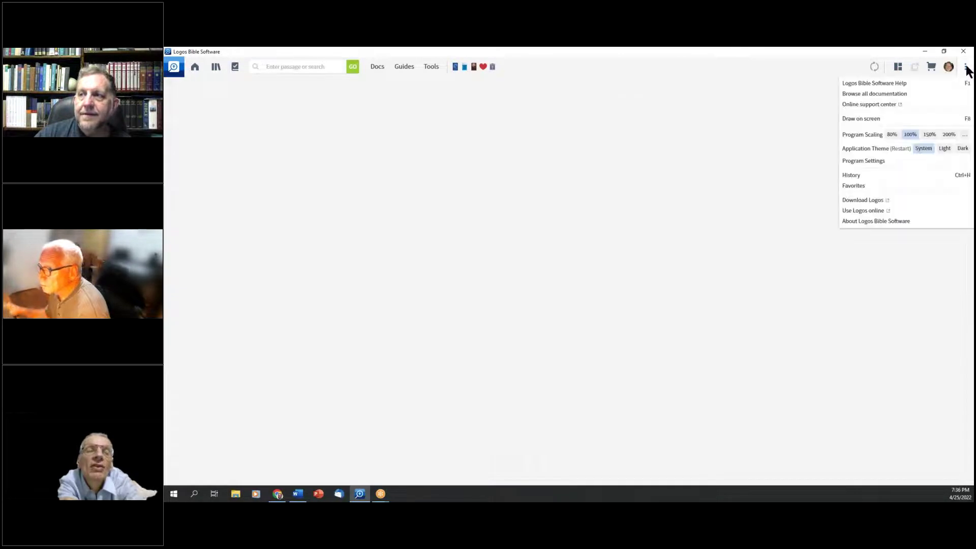
left_click(964, 149)
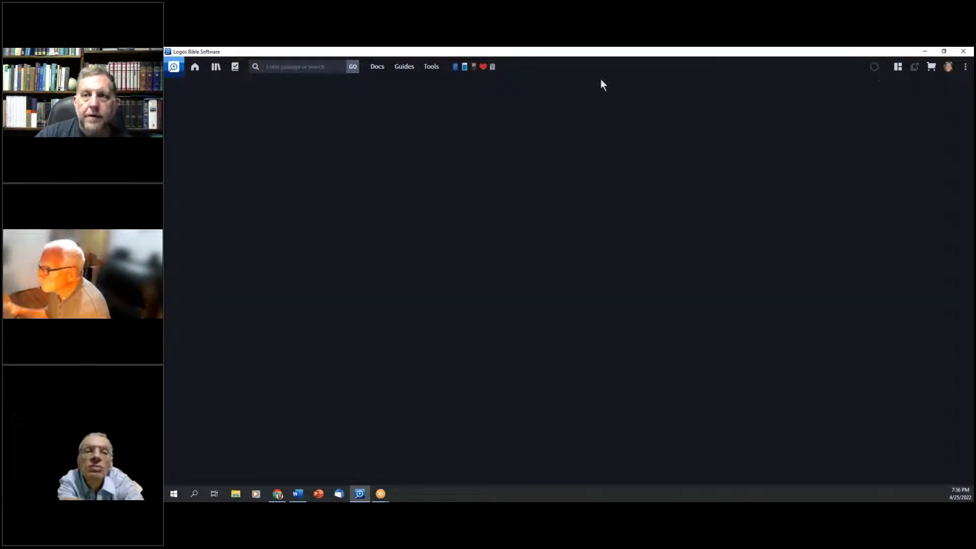
- Open the New American Standard Bible and The Bible Knowledge Commentary to view them in the Dark theme
left_click(455, 72)
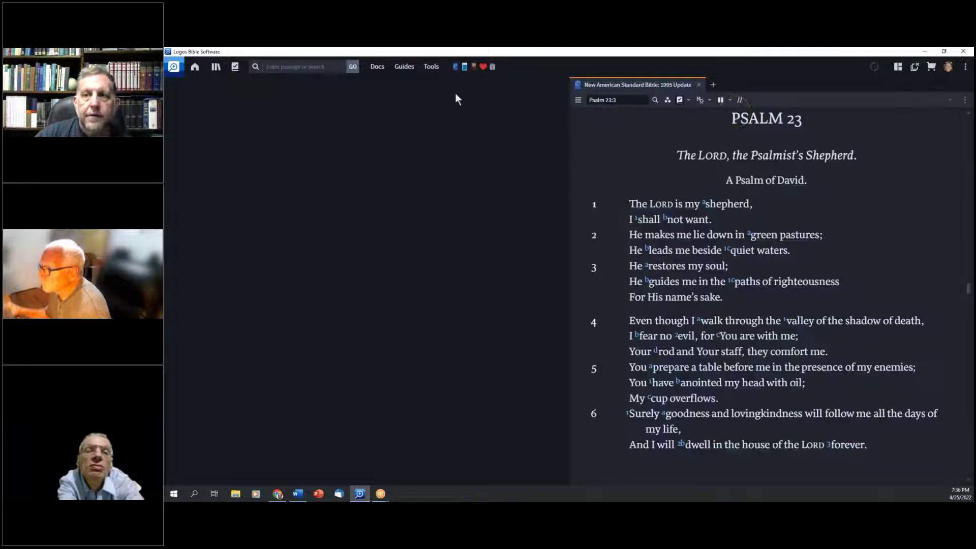
left_click(473, 72)
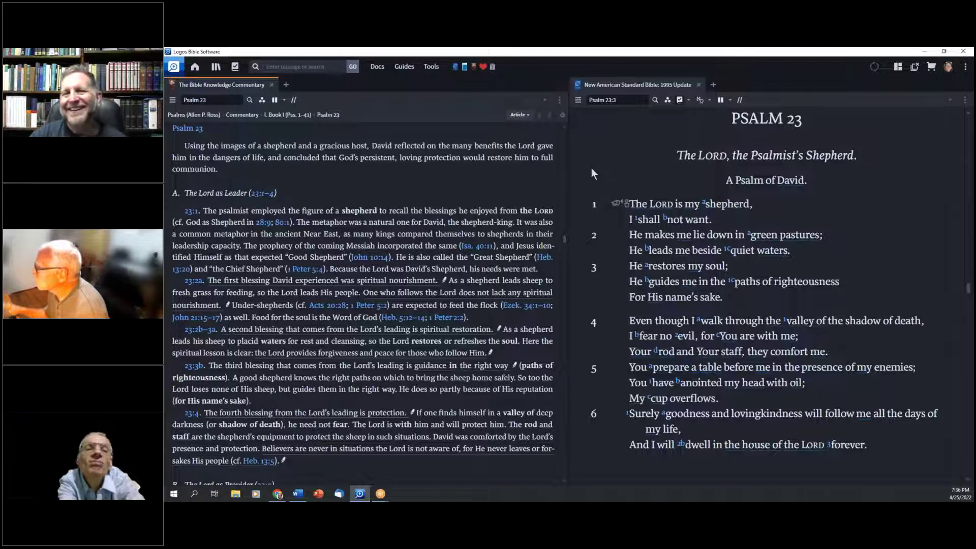
- Return the application theme to System and restart the program to apply it
left_click(966, 66)
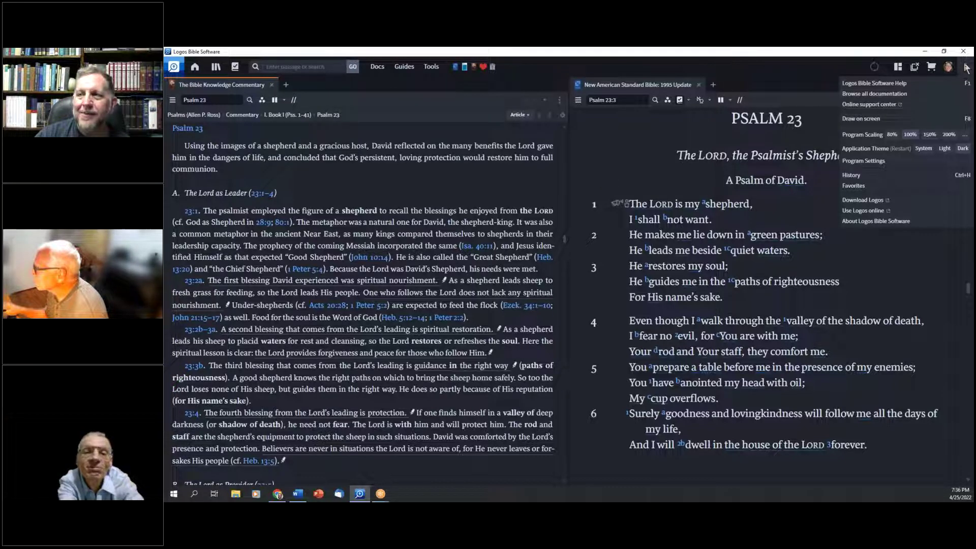
left_click(924, 148)
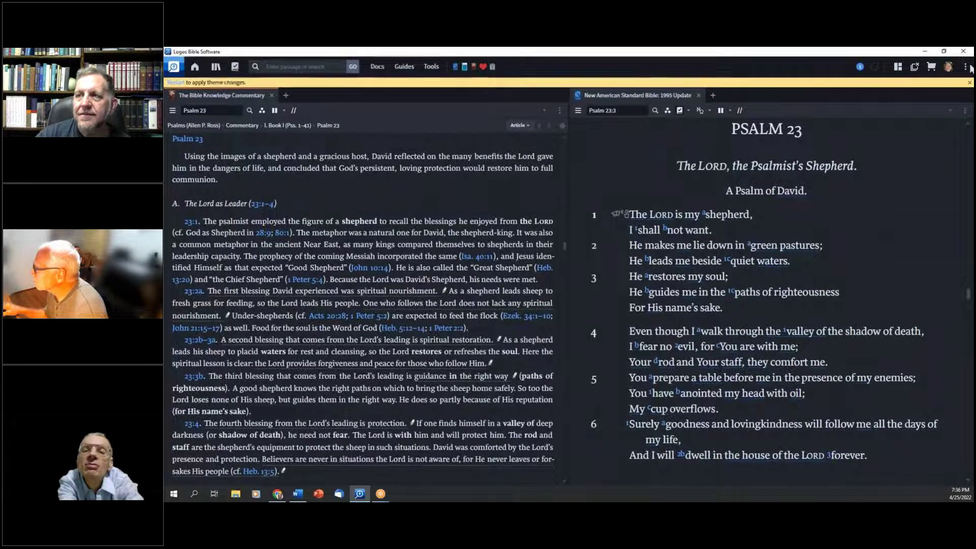
left_click(361, 495)
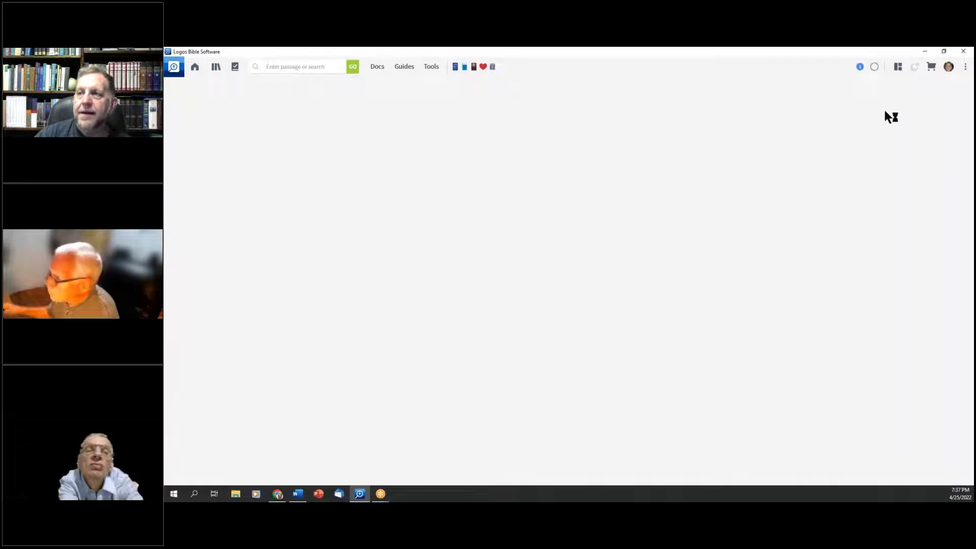
- Review the notification list of updated datasets and dismiss it
left_click(861, 66)
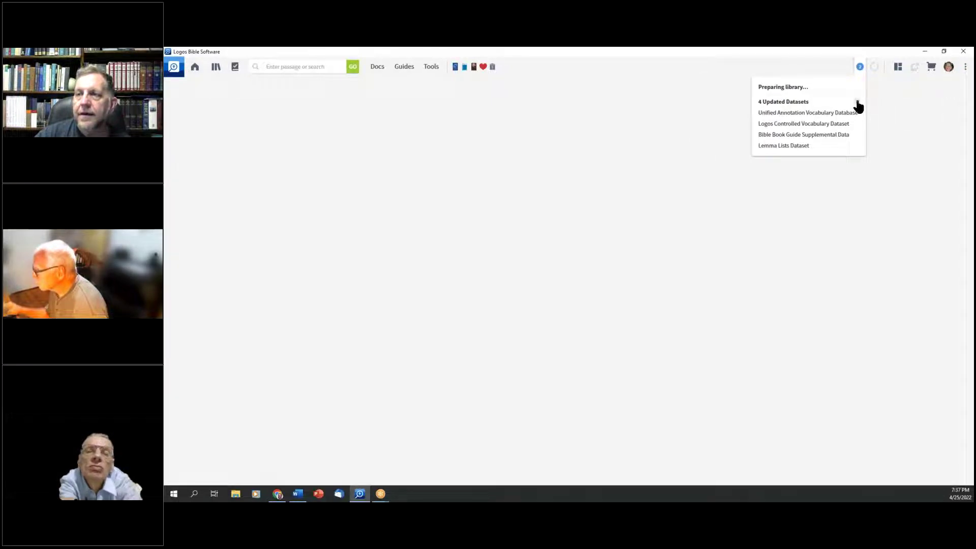
left_click(859, 67)
left_click(859, 66)
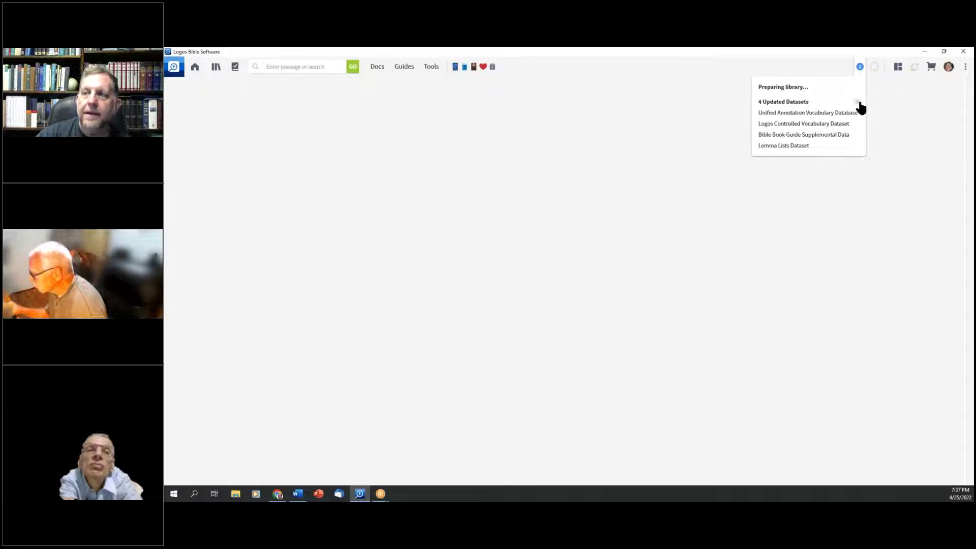
left_click(858, 103)
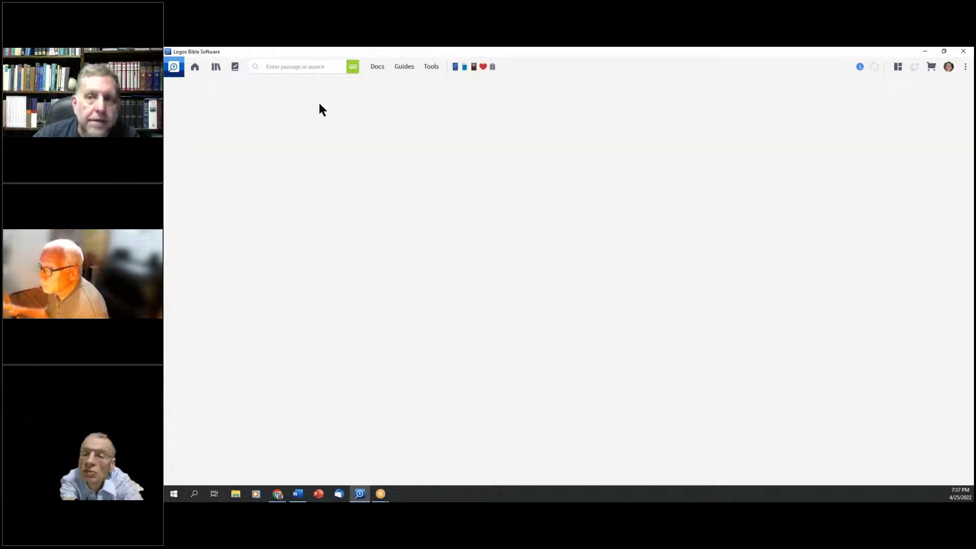
- Open and close Factbook, and open the New American Standard Bible at Psalm 23
left_click(233, 68)
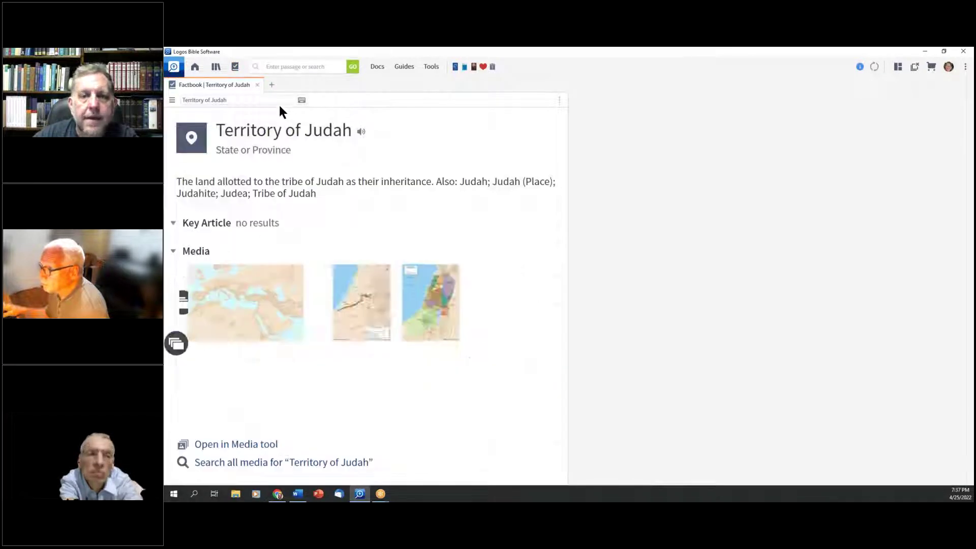
left_click(257, 85)
left_click_drag(455, 68, 793, 207)
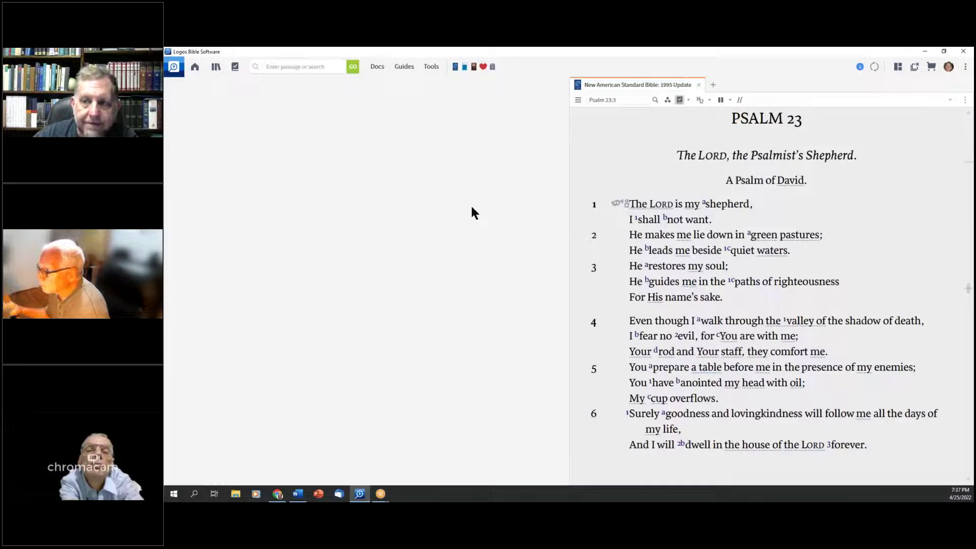
- Turn the Factbook visual filter off and back on in the New American Standard Bible
left_click(680, 101)
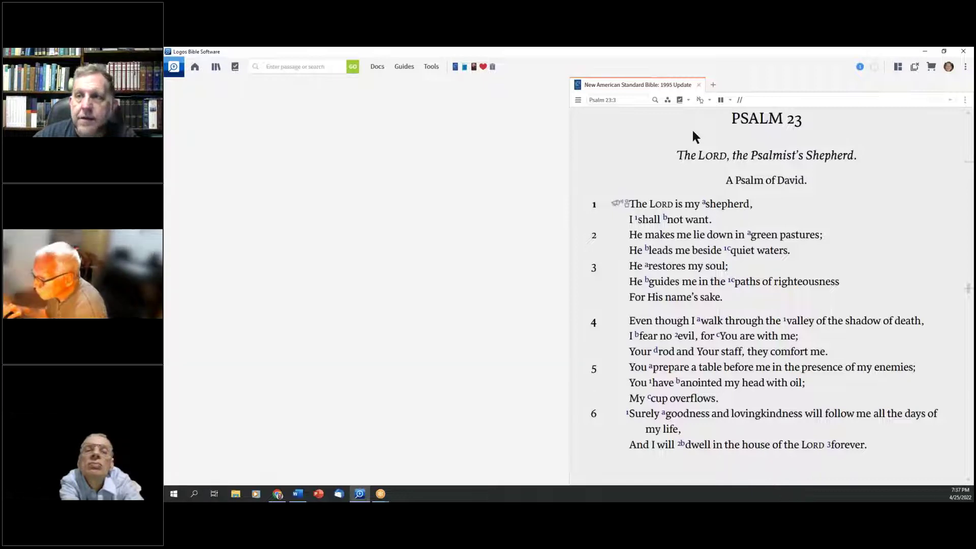
left_click(680, 101)
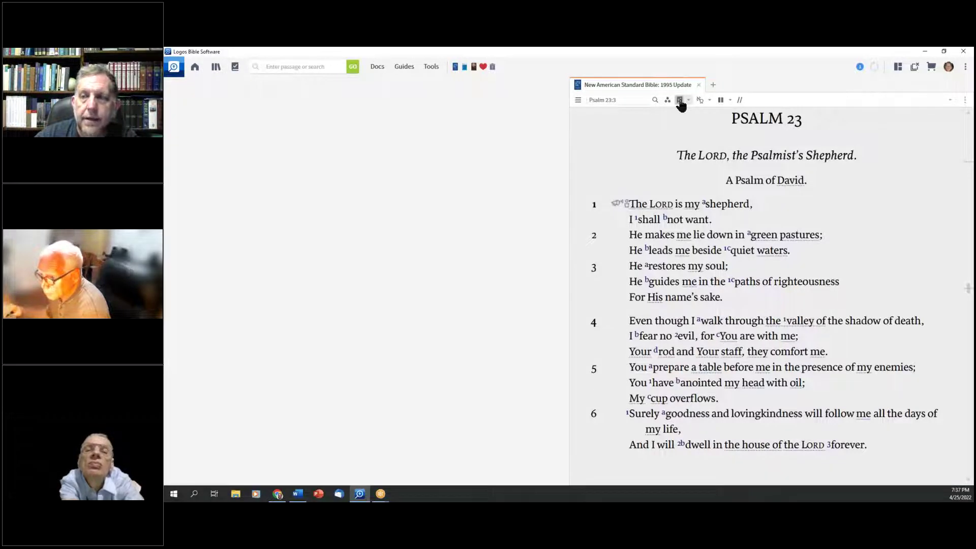
- Preview the Factbook tags on underlined words in Psalm 23, including table, cup and house
mouse_move(693, 209)
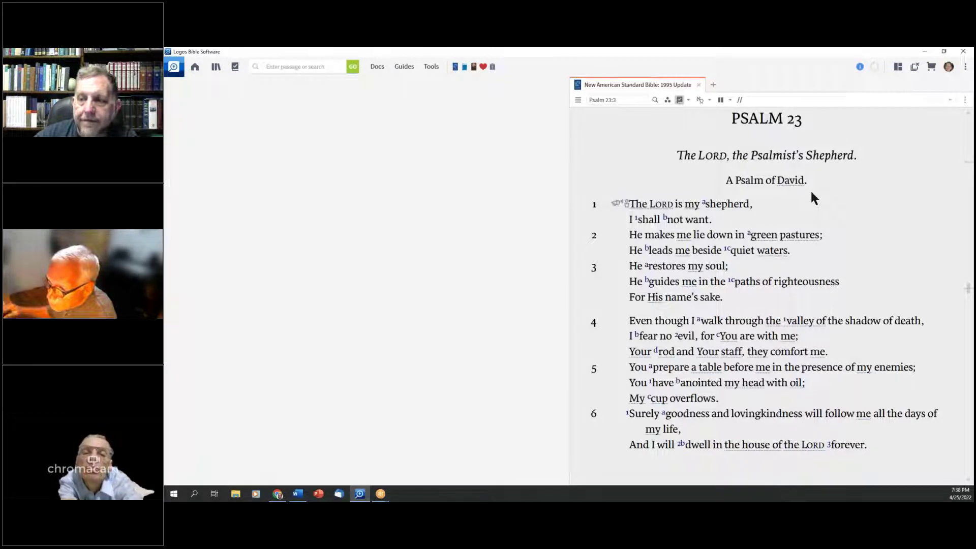
mouse_move(807, 326)
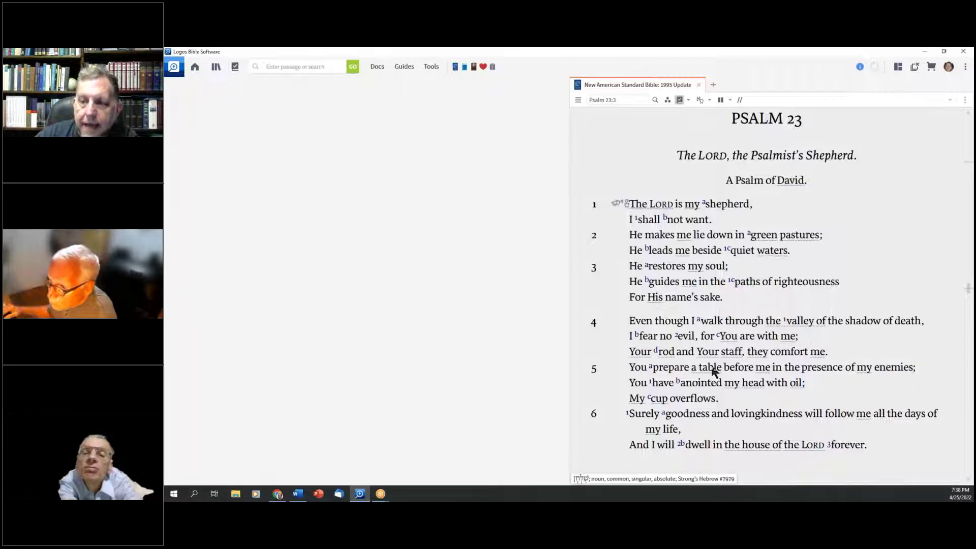
mouse_move(713, 372)
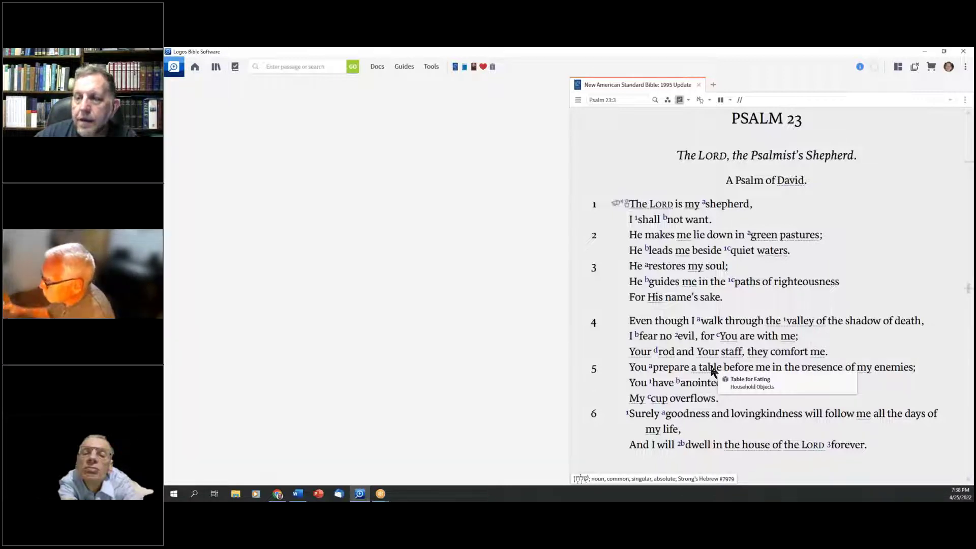
mouse_move(666, 353)
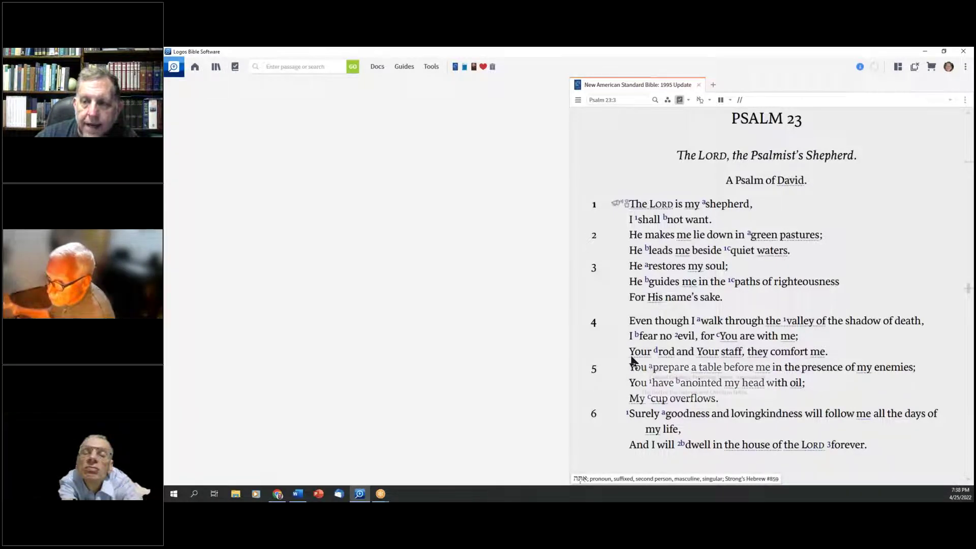
mouse_move(642, 402)
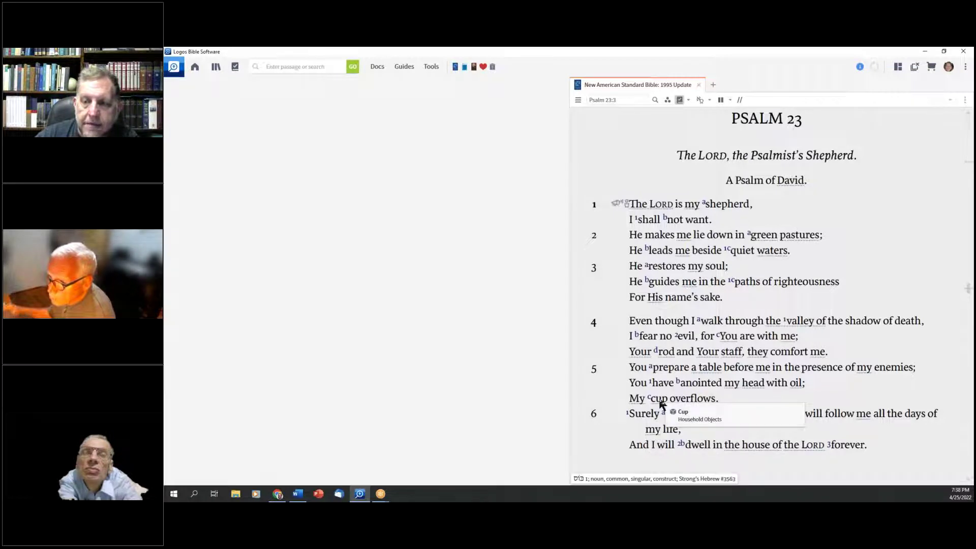
mouse_move(755, 447)
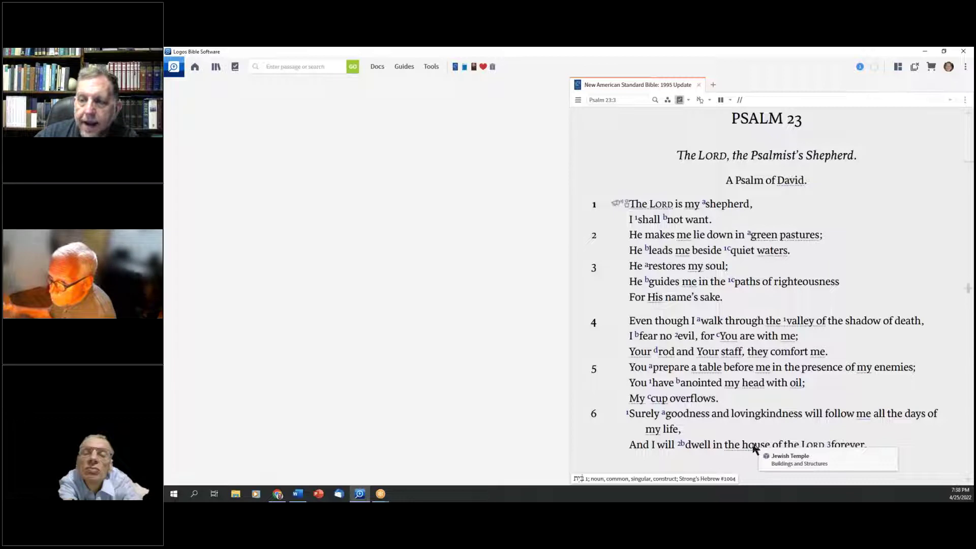
- Open the Jewish Temple Factbook entry from the word "house" in Psalm 23:6, and close it
left_click(755, 447)
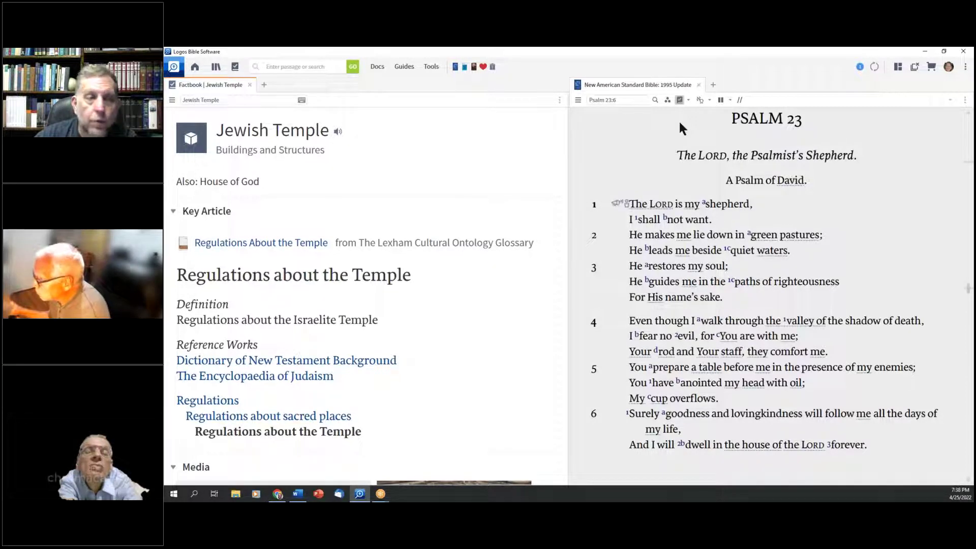
left_click(249, 85)
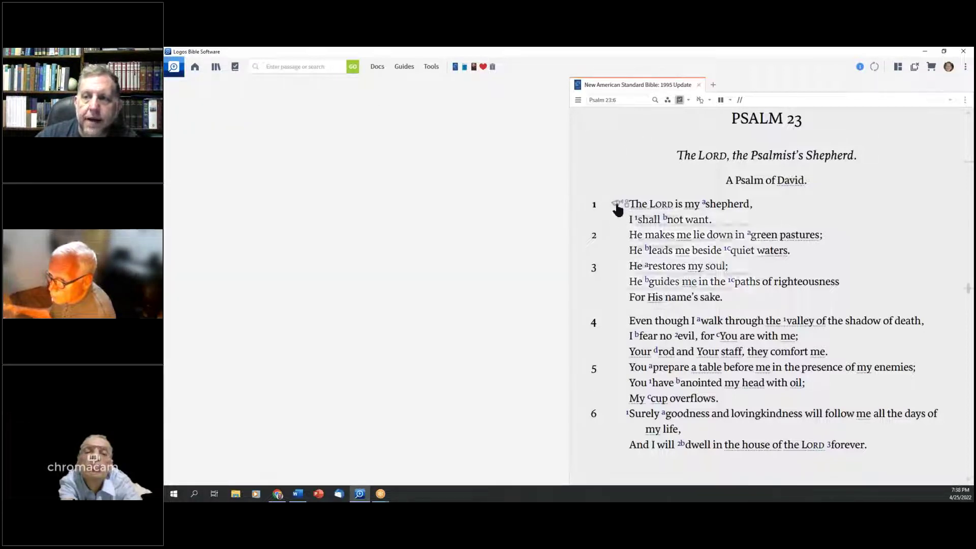
mouse_move(616, 205)
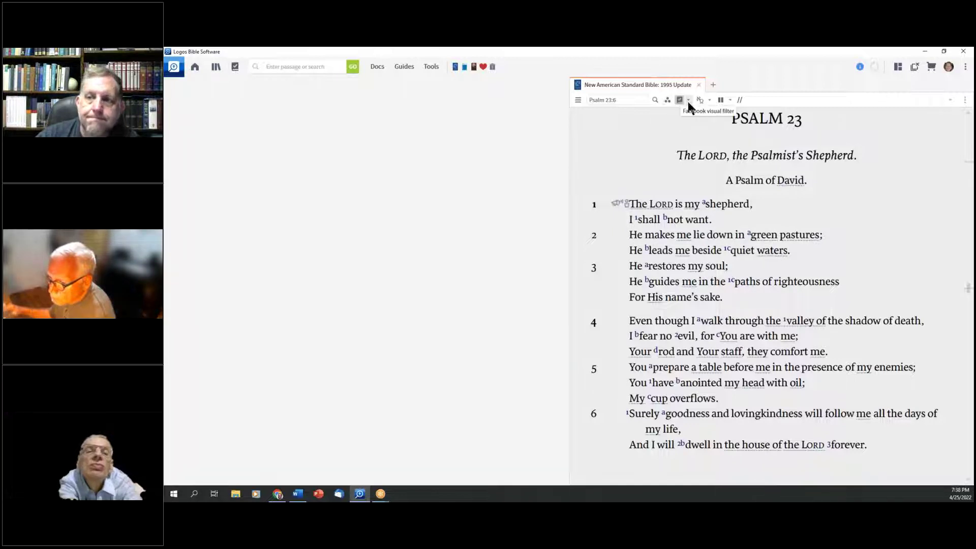
- Turn the Addressee labels visual filter off and back on for Psalm 23 in the New American Standard Bible
left_click(667, 100)
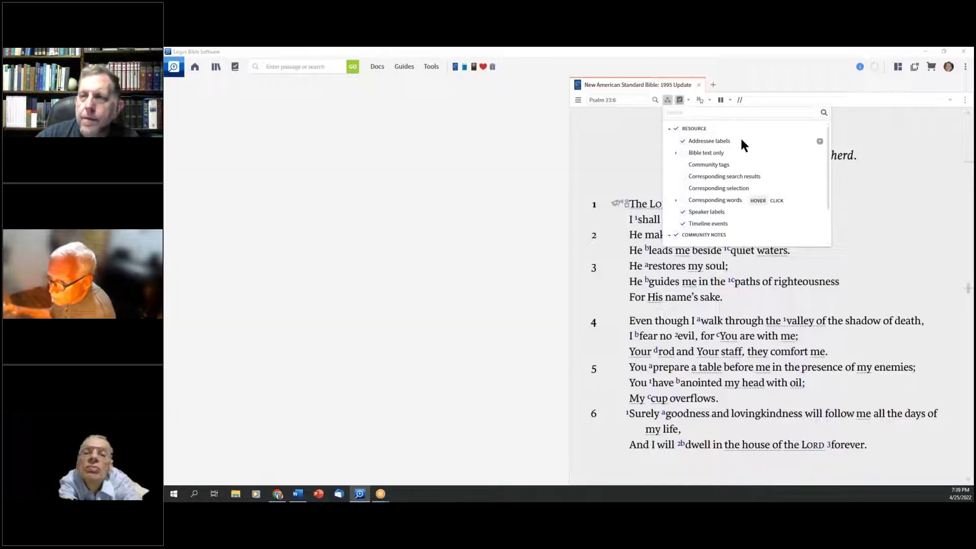
left_click(682, 141)
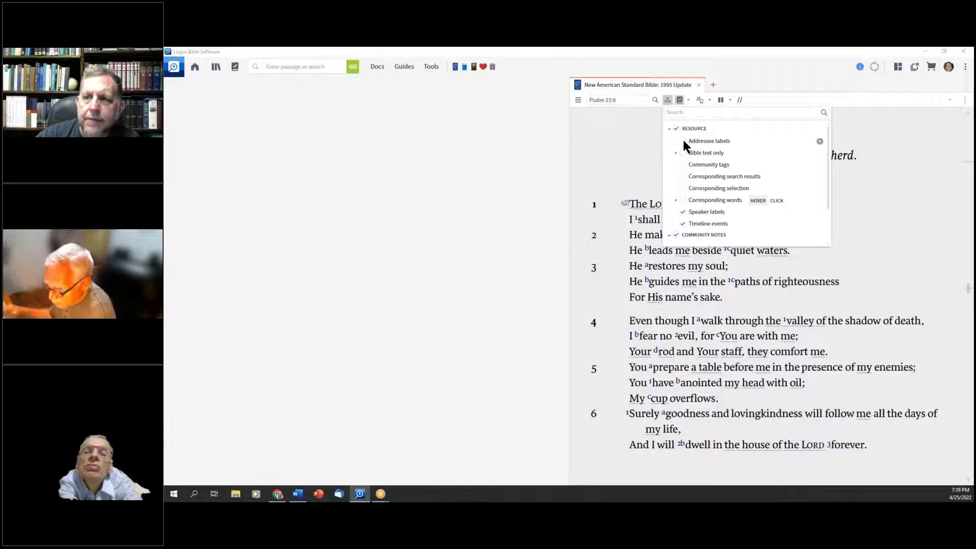
left_click(683, 140)
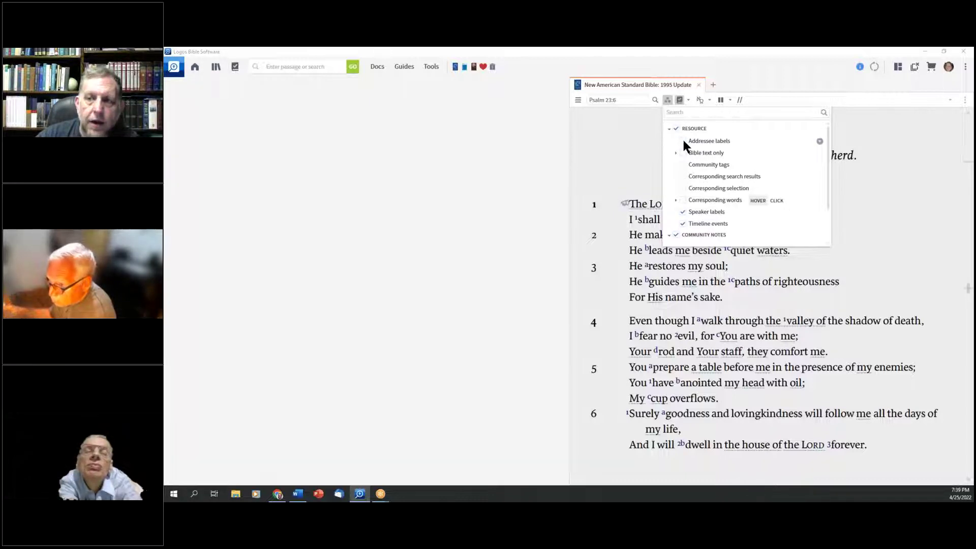
left_click(668, 100)
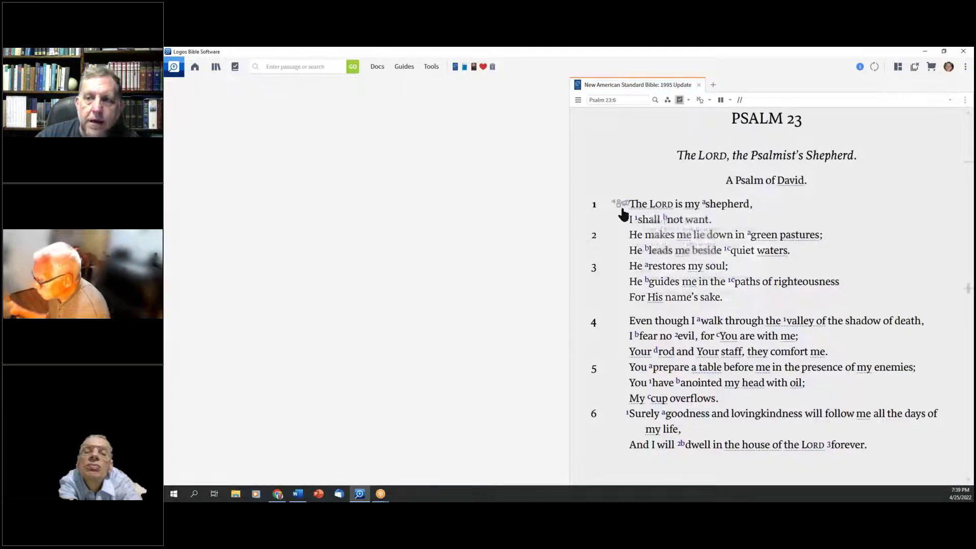
- Turn off the Addressee labels and Speaker labels visual filters for Psalm 23, and turn both back on
left_click(667, 100)
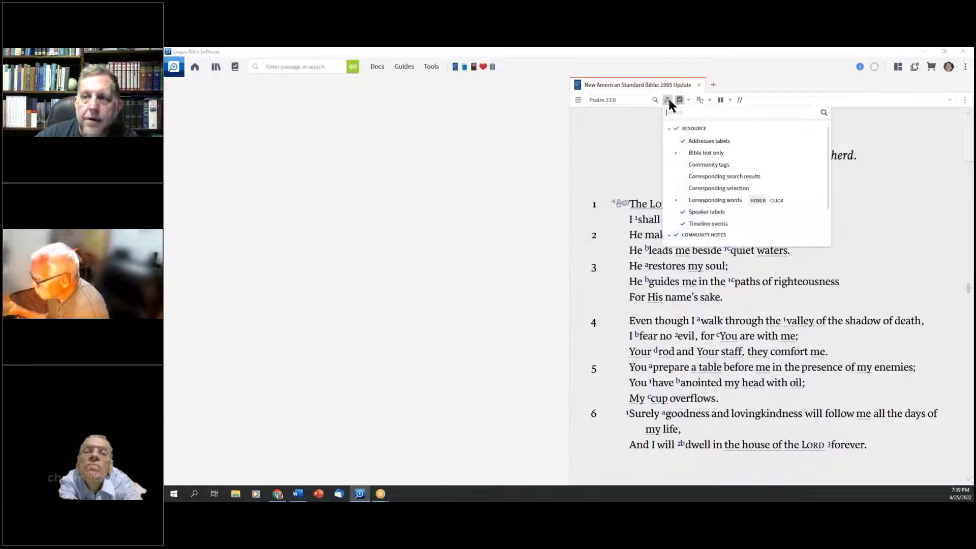
left_click(682, 141)
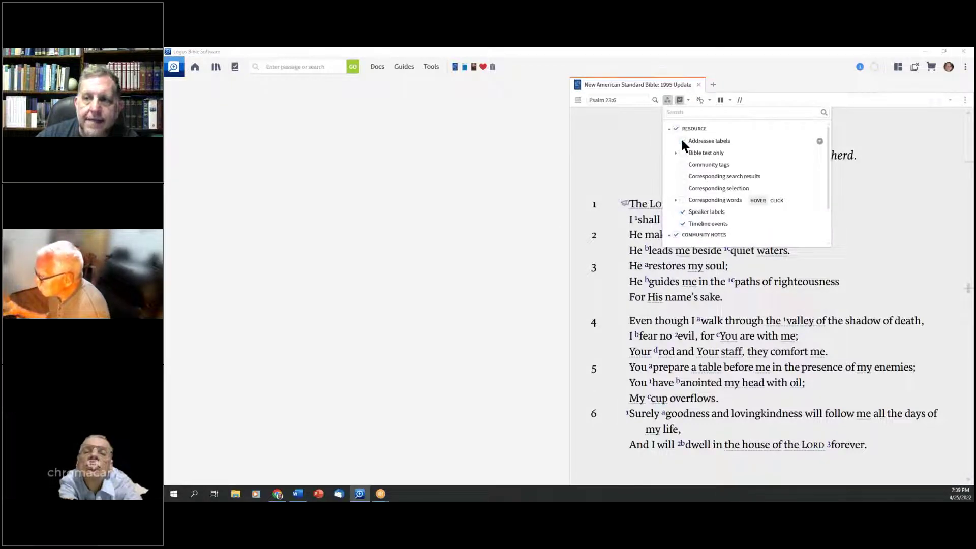
left_click(682, 212)
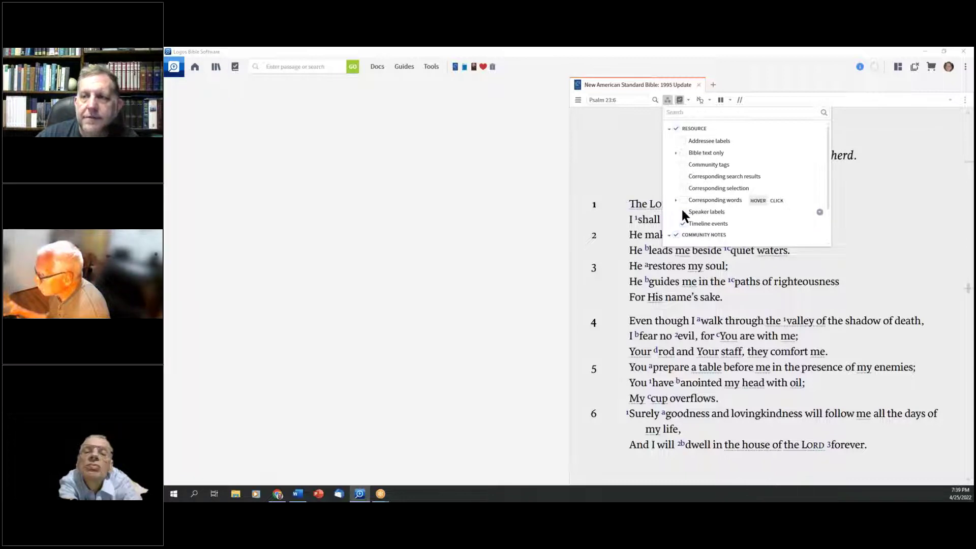
left_click(682, 211)
left_click(683, 140)
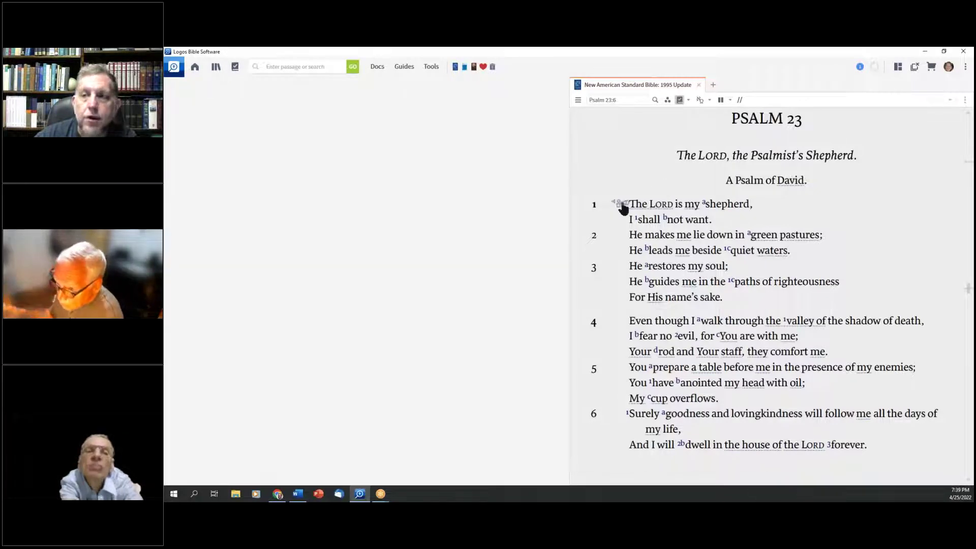
mouse_move(622, 205)
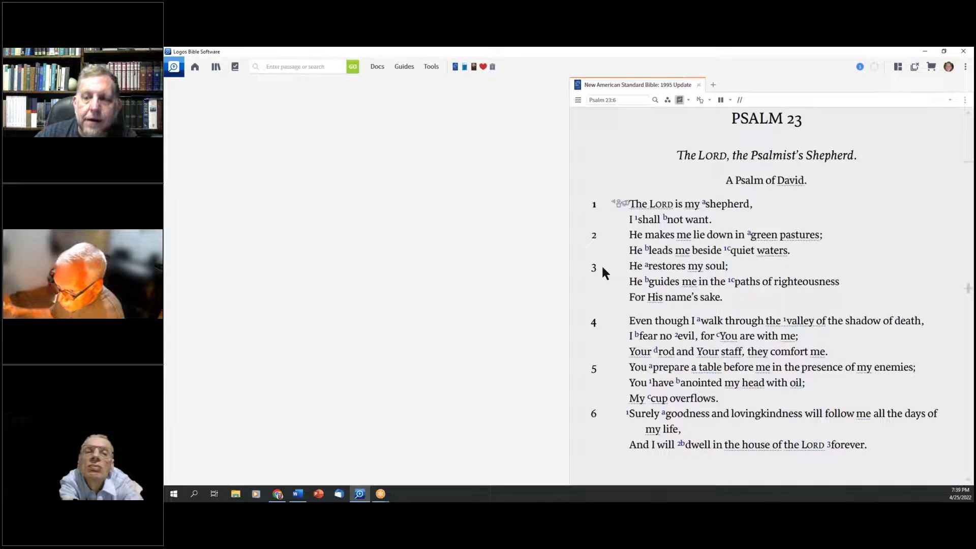
- Examine the label icons in the Psalms text and the visual filters listed for resource, community notes, and notes and highlights
scroll(603, 268, "down", 3)
scroll(603, 270, "down", 10)
scroll(603, 265, "up", 9)
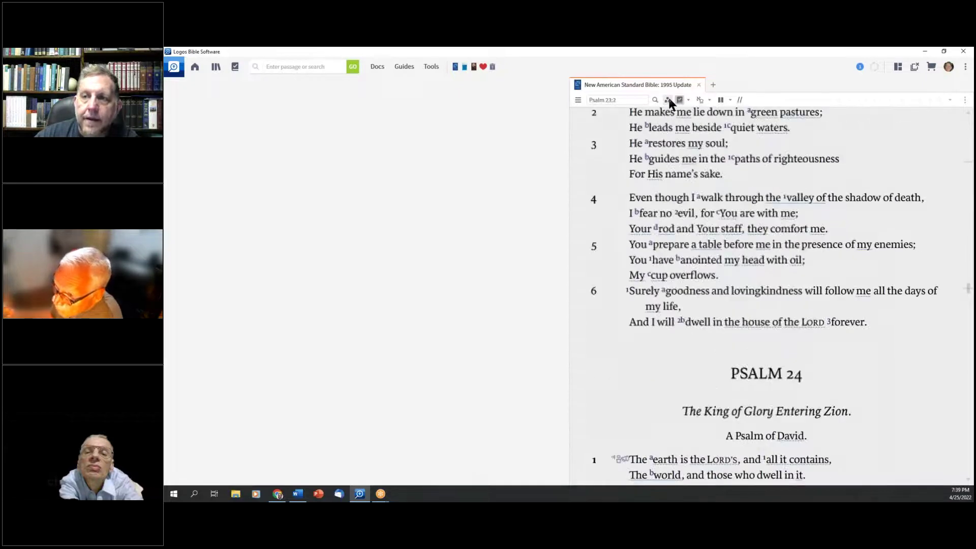
left_click(668, 100)
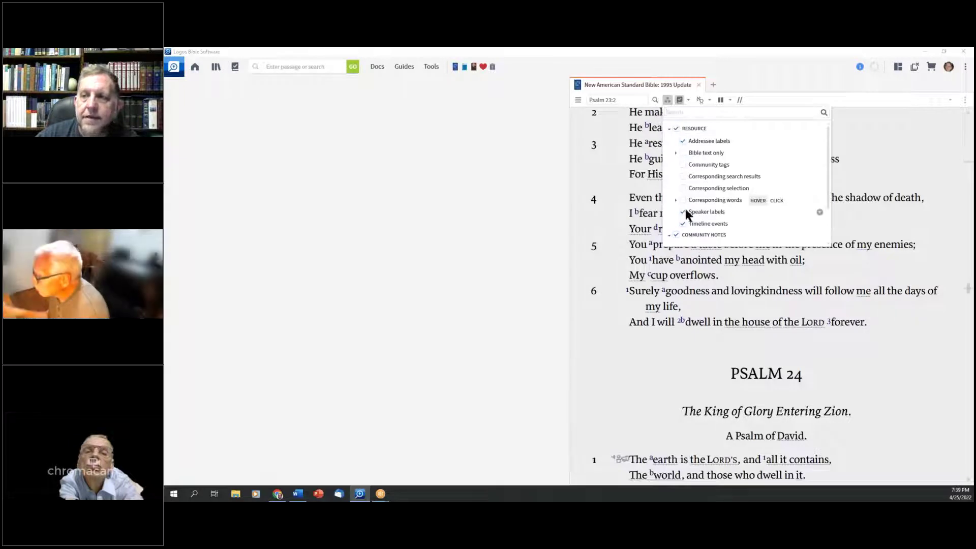
scroll(750, 198, "down", 2)
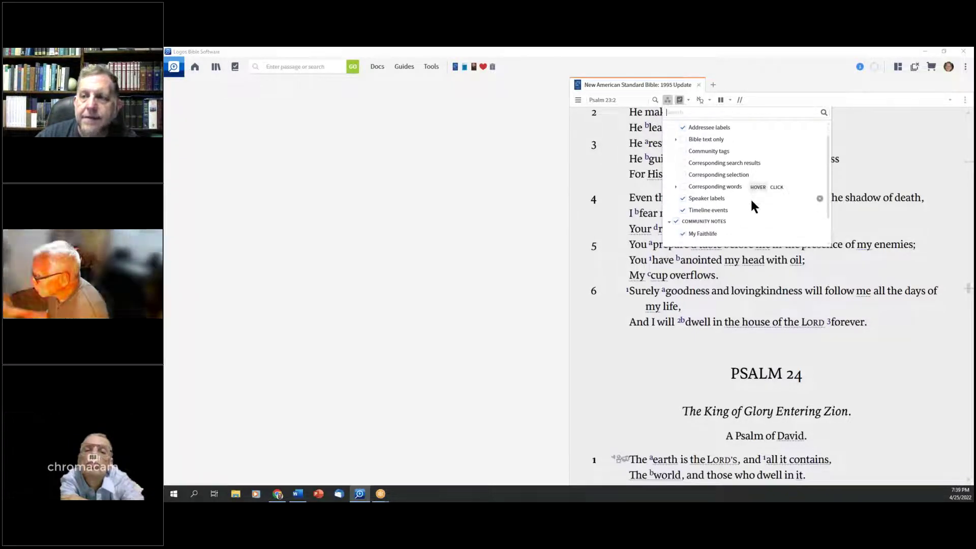
scroll(750, 202, "down", 1)
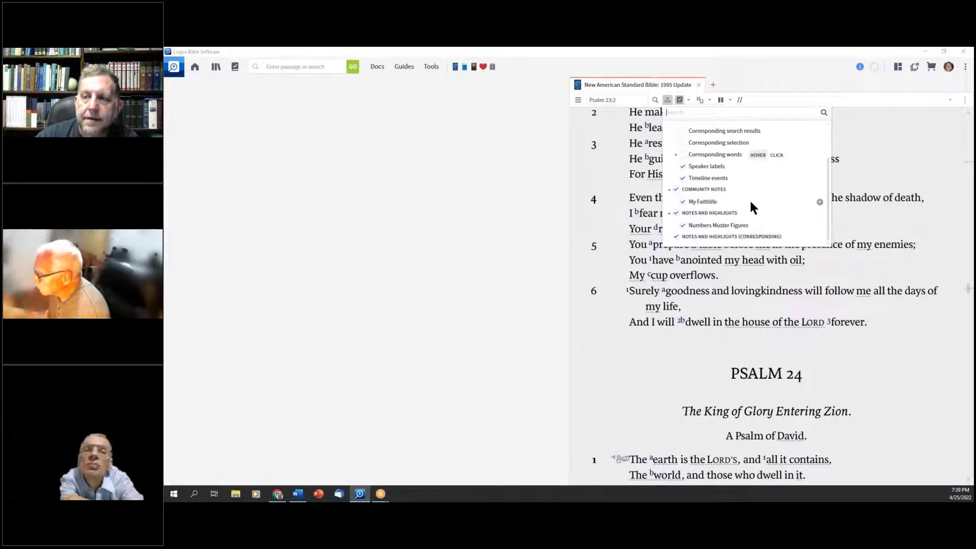
scroll(745, 198, "up", 3)
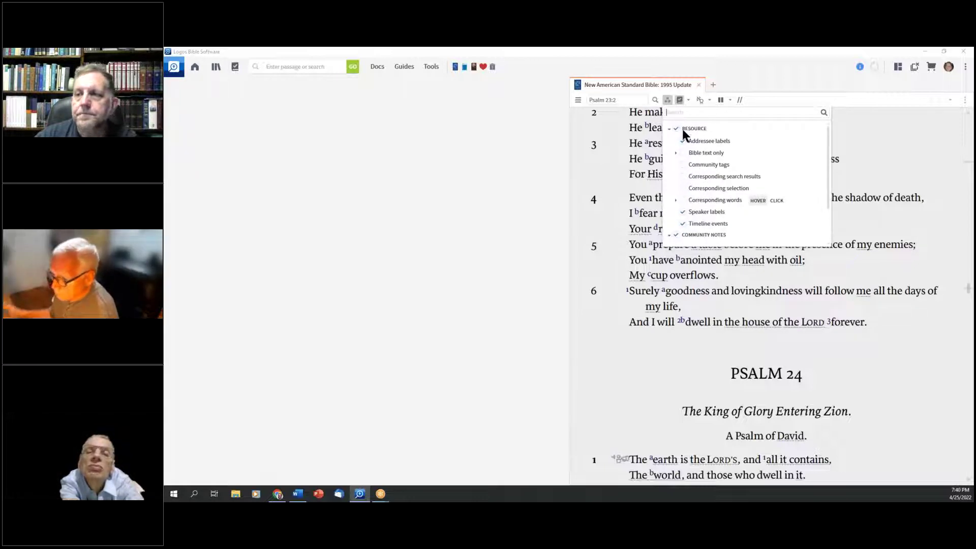
left_click(667, 100)
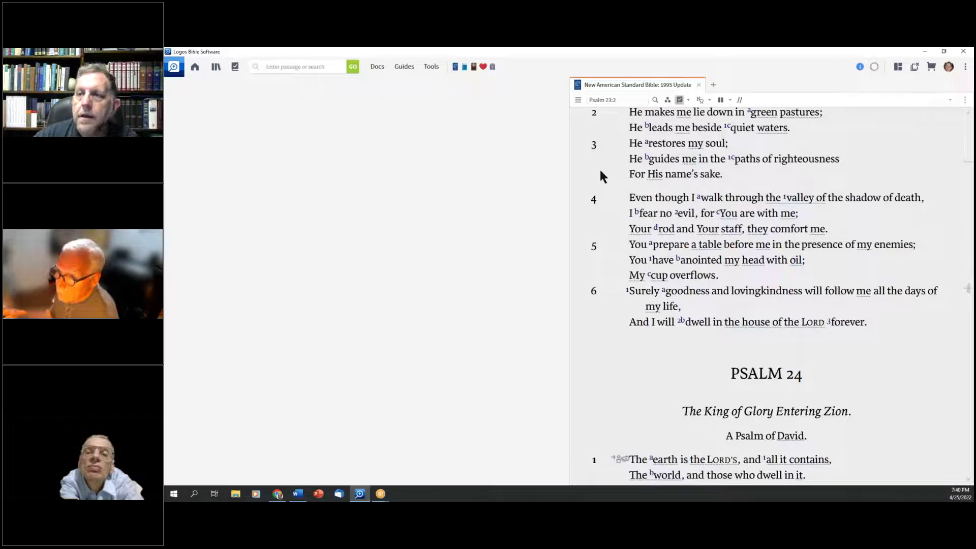
- Toggle the Factbook visual filter off and back on while viewing Psalm 23 from its title
scroll(599, 168, "up", 1)
left_click(679, 101)
left_click(678, 101)
mouse_move(654, 140)
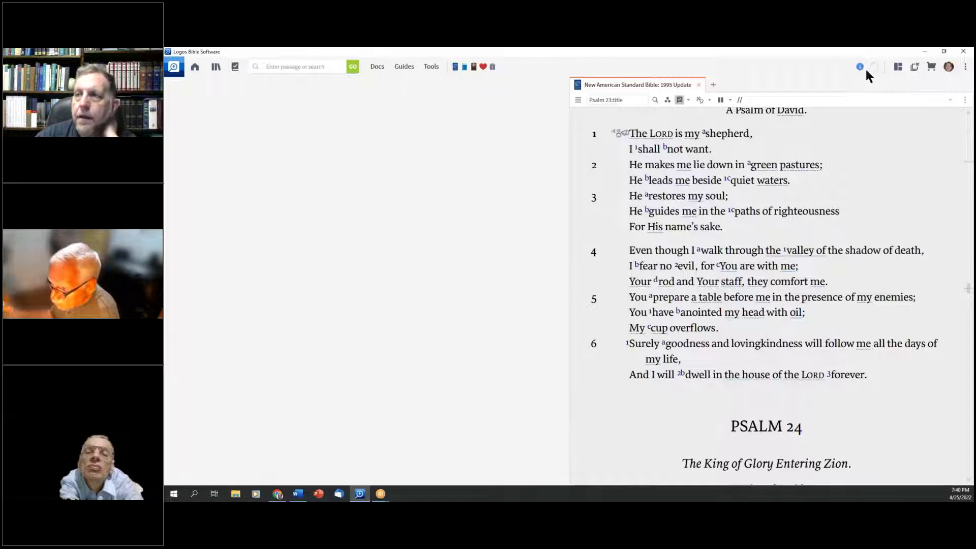
mouse_move(859, 66)
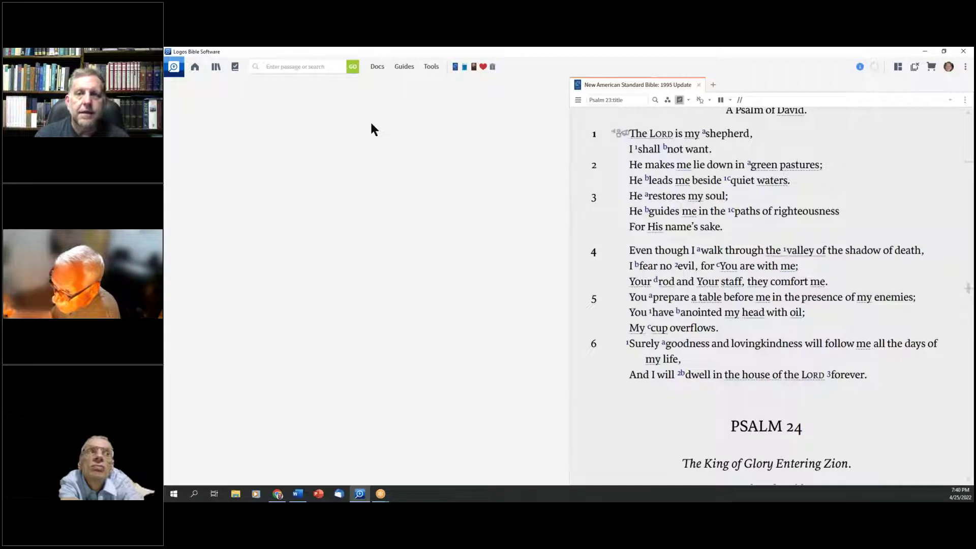
- Open a Search panel, look through the Basic, Media and Morph search types, and choose Bible search
left_click(255, 68)
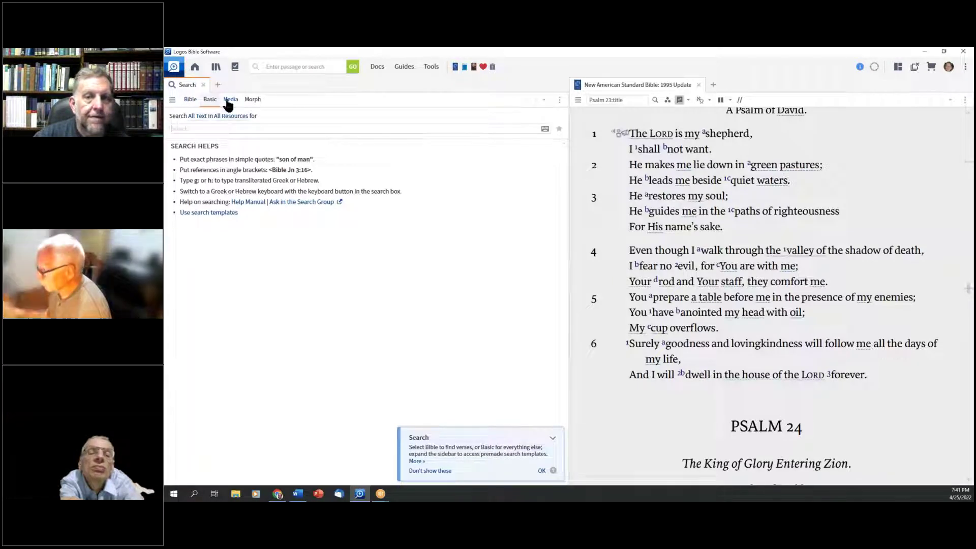
left_click(189, 100)
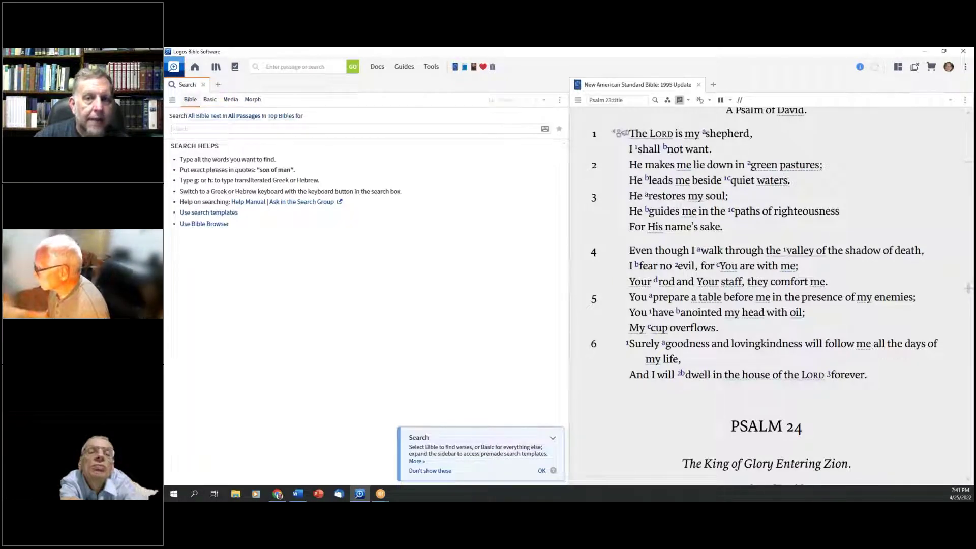
left_click(216, 100)
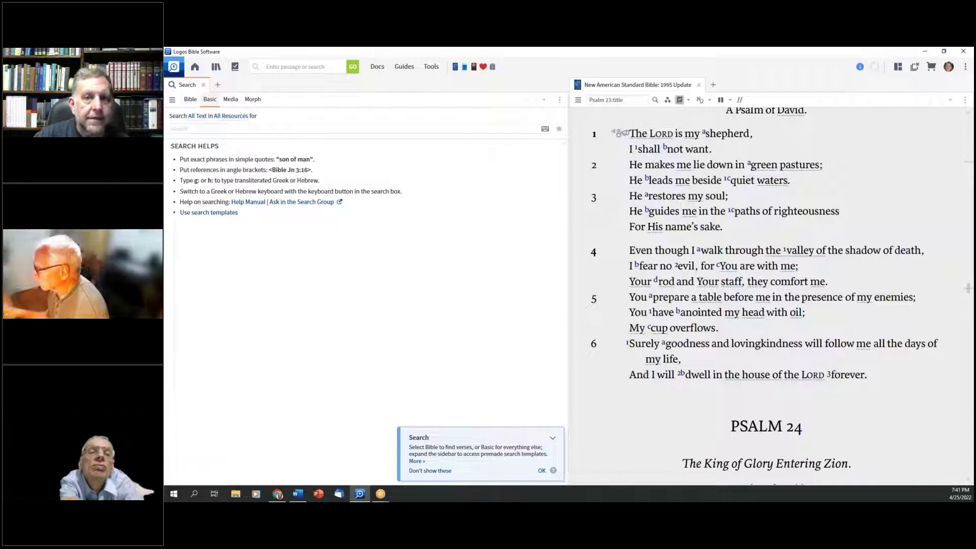
left_click(230, 100)
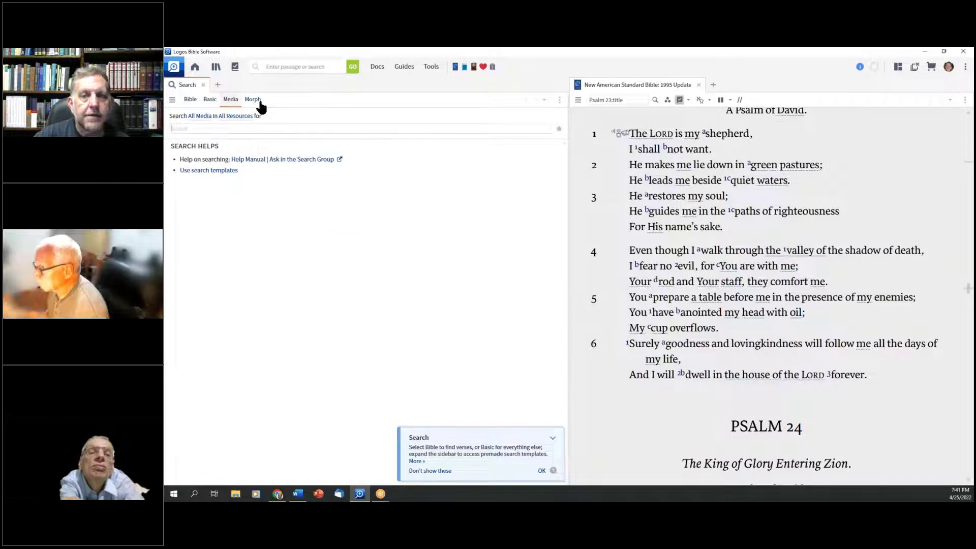
left_click(254, 102)
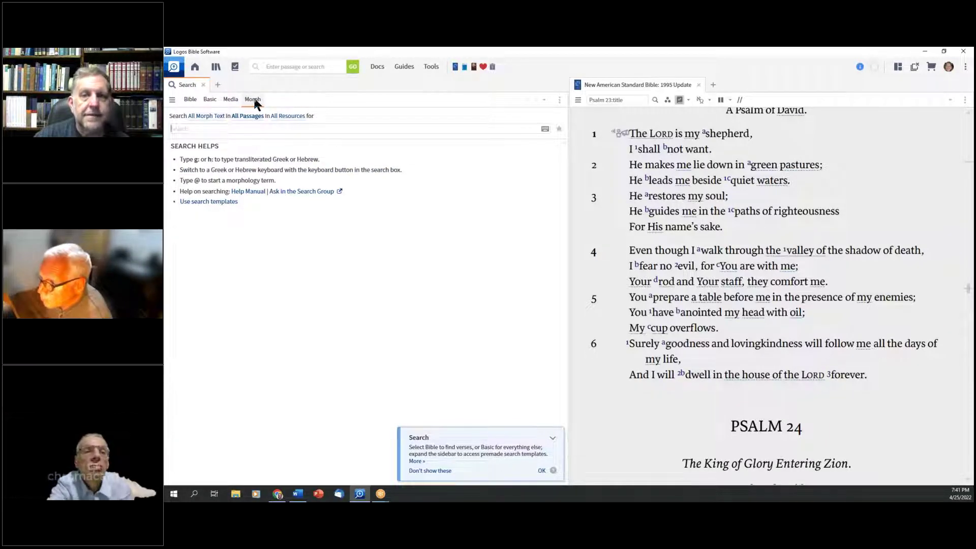
left_click(191, 100)
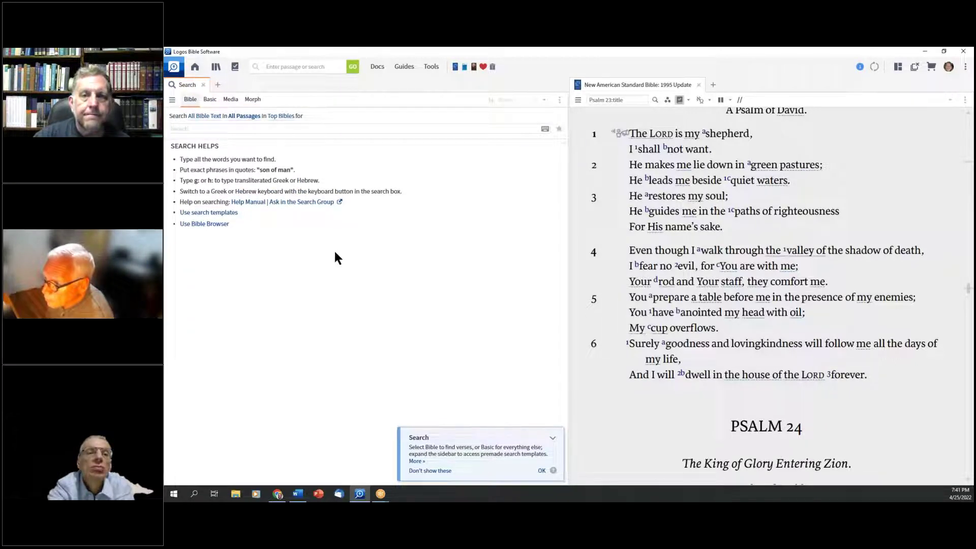
- Limit the Bible search to the New American Standard Bible: 1995 Update and search all passages for "shepherd"
left_click(173, 128)
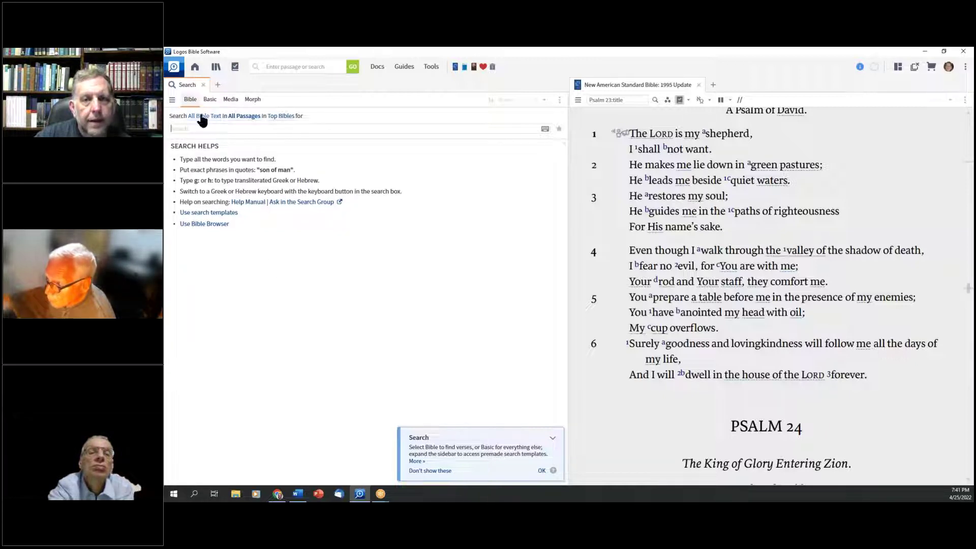
left_click(279, 116)
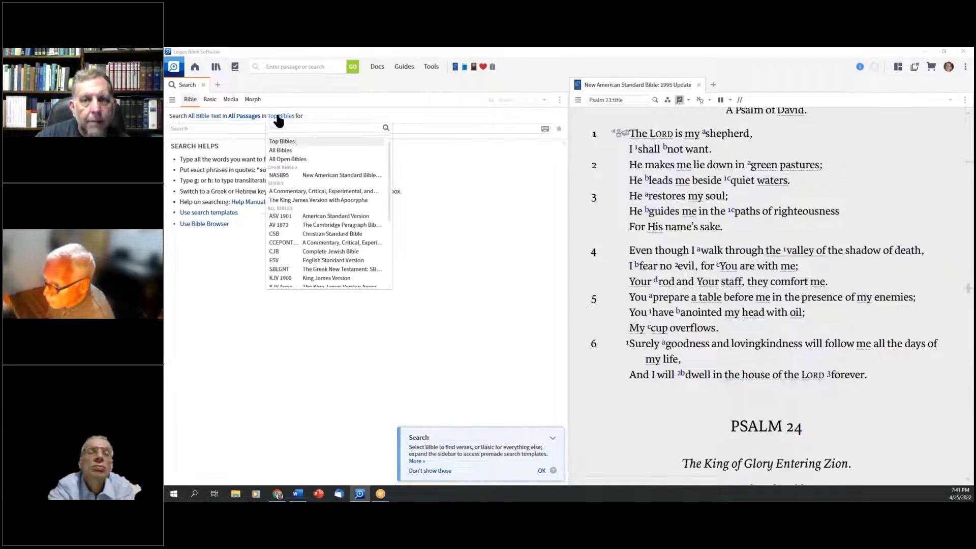
left_click(296, 176)
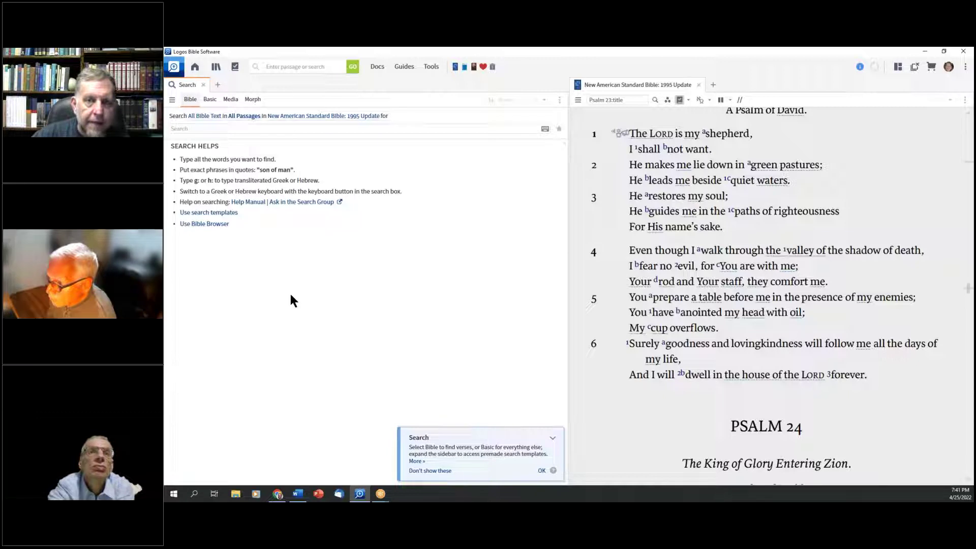
left_click(201, 128)
type("shepherd")
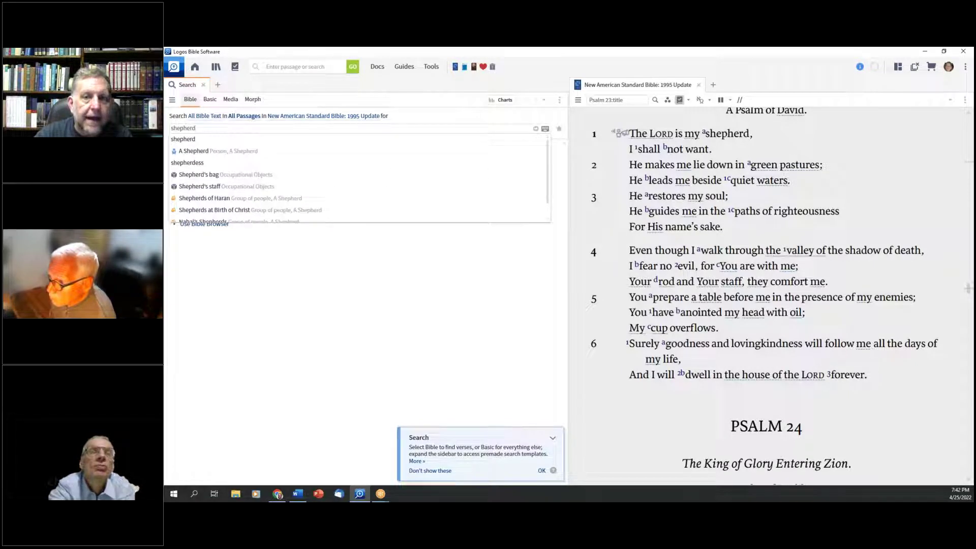
key("Return")
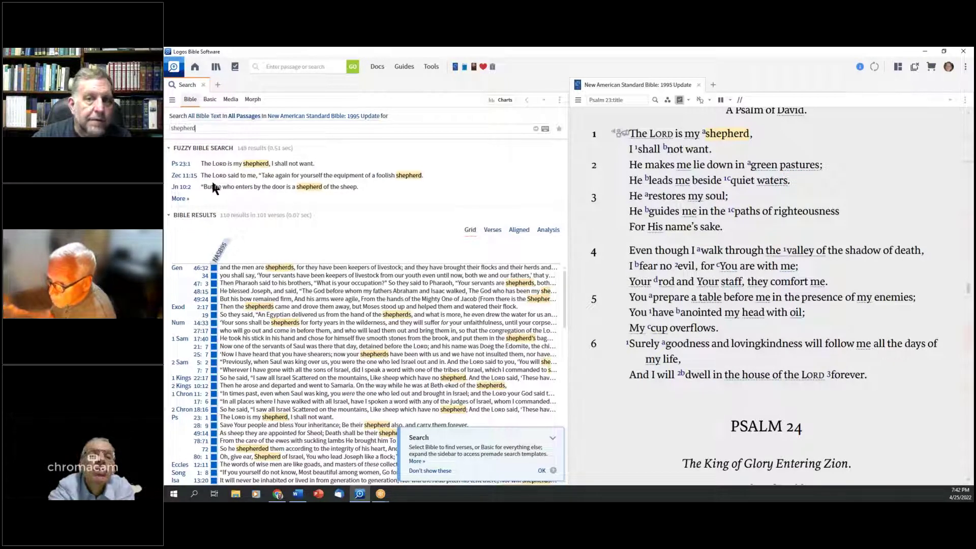
- Collapse the Fuzzy Bible Search results and the Search tip card, view the results as Verses and Aligned, and return to Grid
left_click(169, 147)
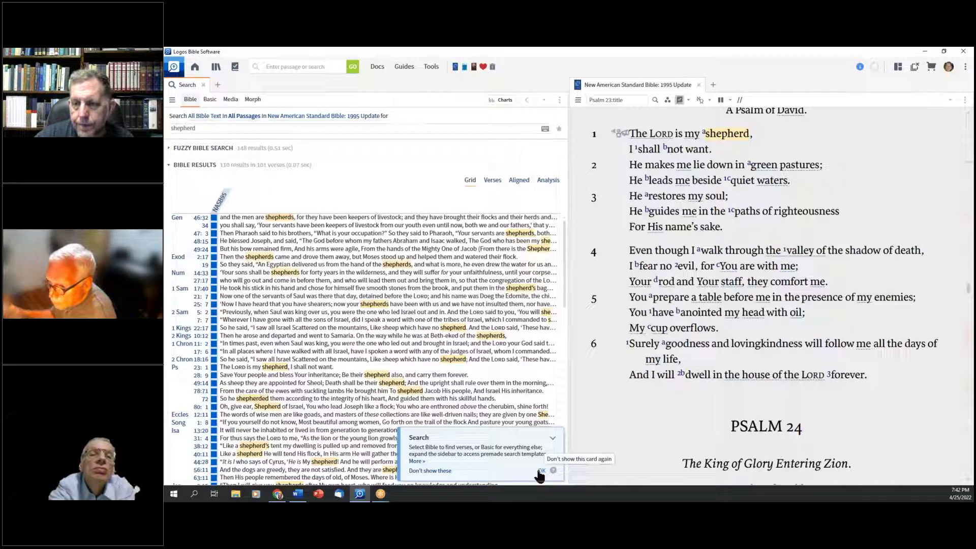
left_click(553, 443)
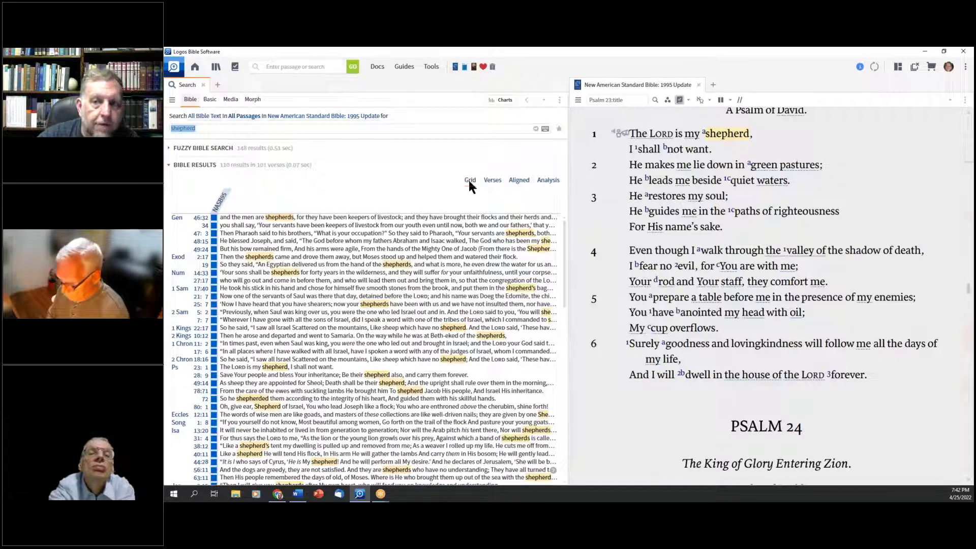
left_click(491, 182)
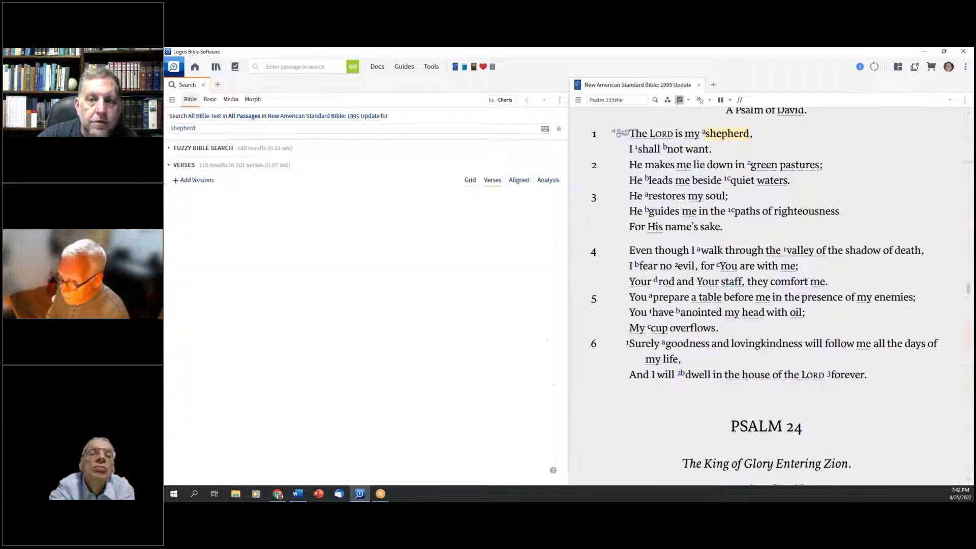
left_click(515, 181)
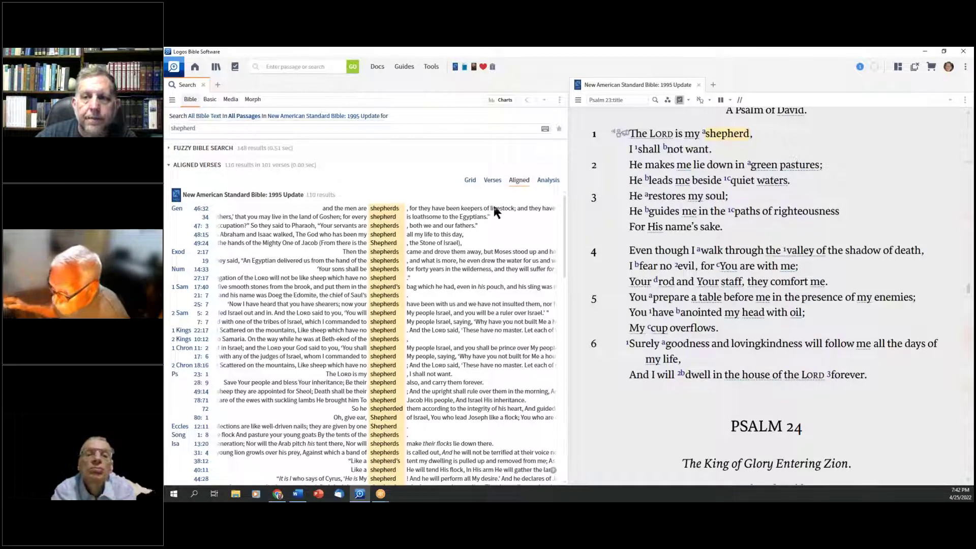
left_click(469, 180)
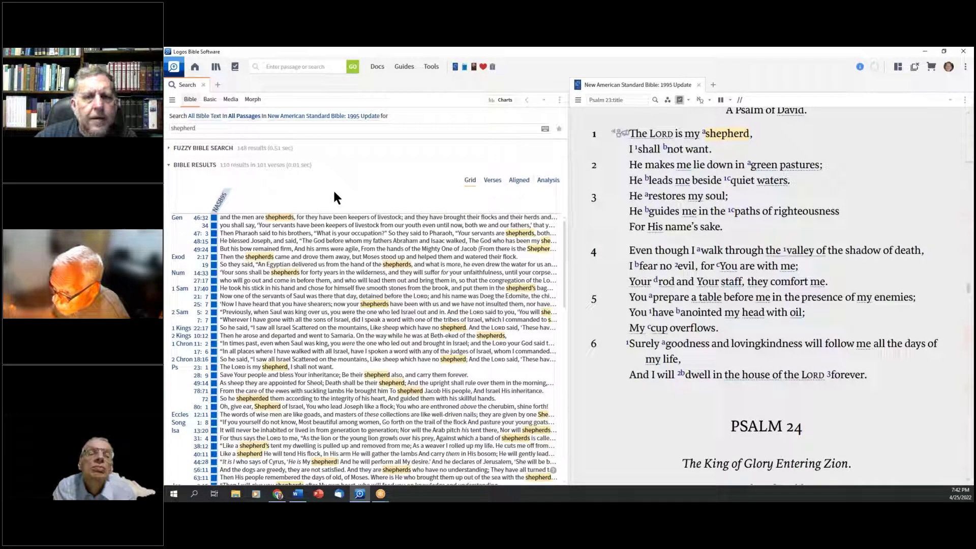
- Widen the "shepherd" search to Top Bibles
left_click(358, 117)
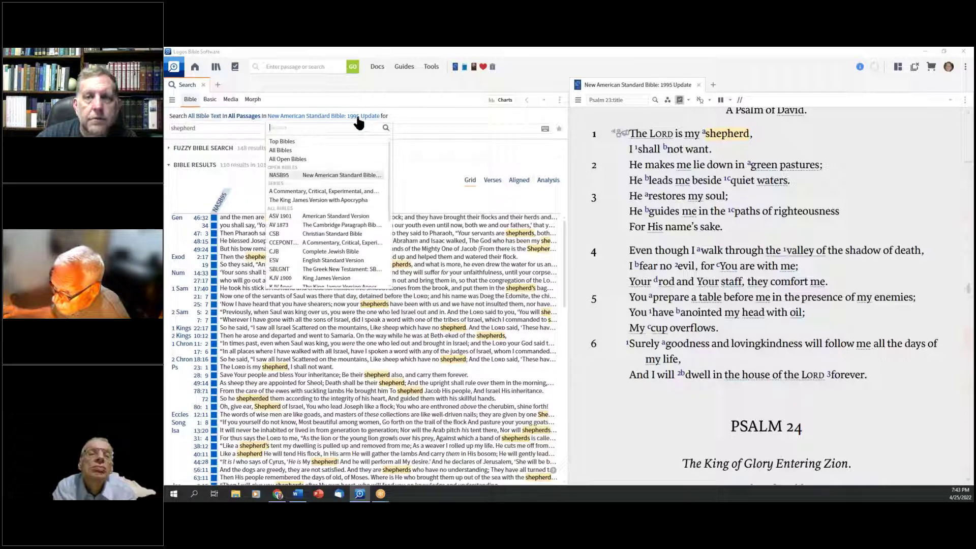
left_click(302, 141)
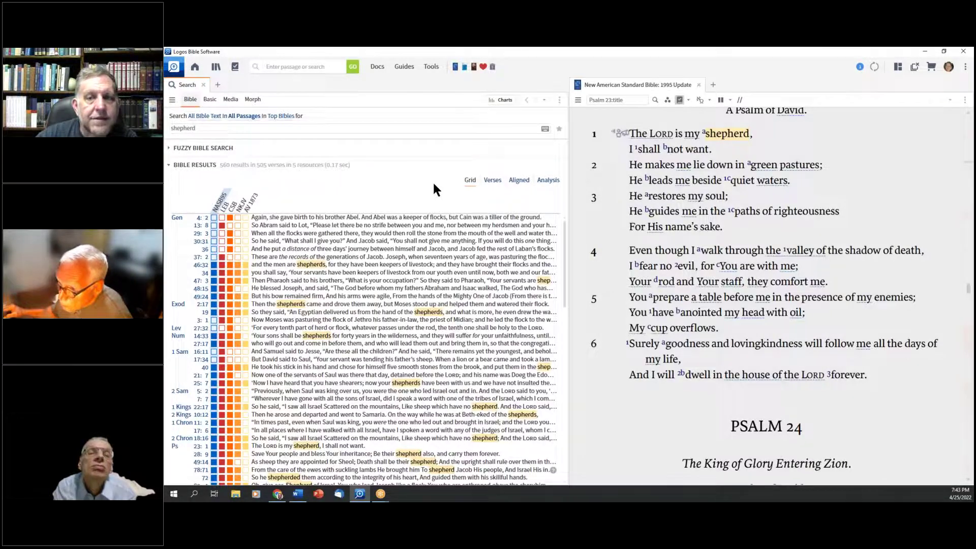
- Run the "shepherd" search in All Open Bibles, All Bibles and Top Bibles, and return to the New American Standard Bible: 1995 Update
mouse_move(249, 208)
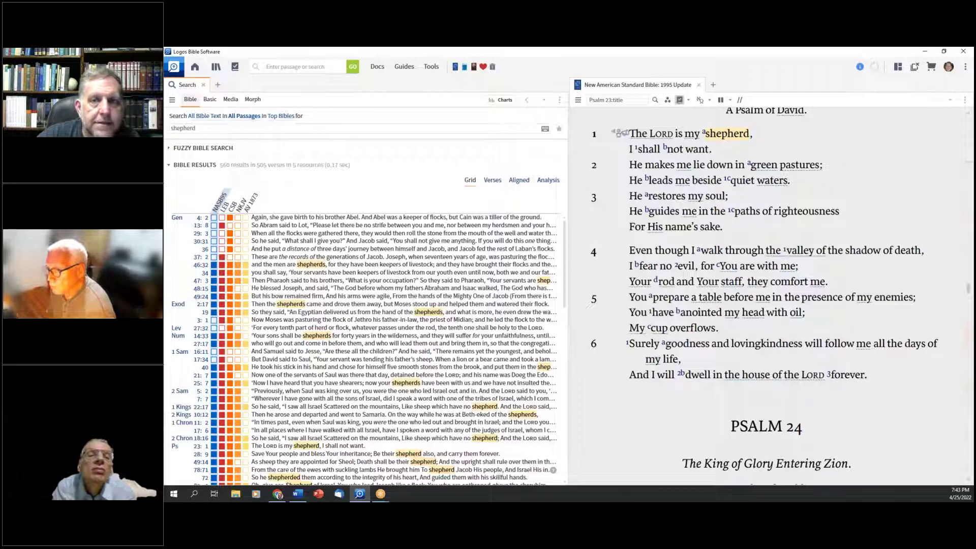
left_click(284, 116)
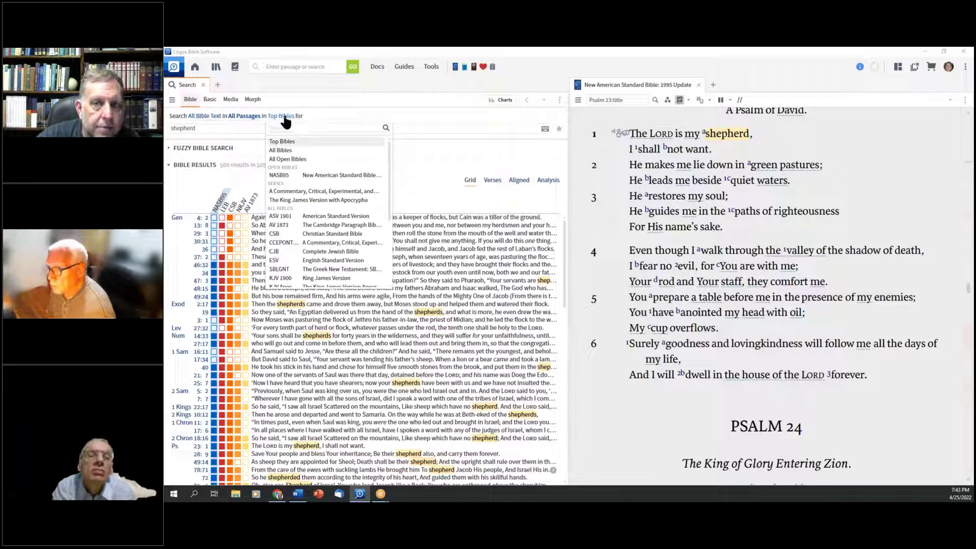
left_click(296, 160)
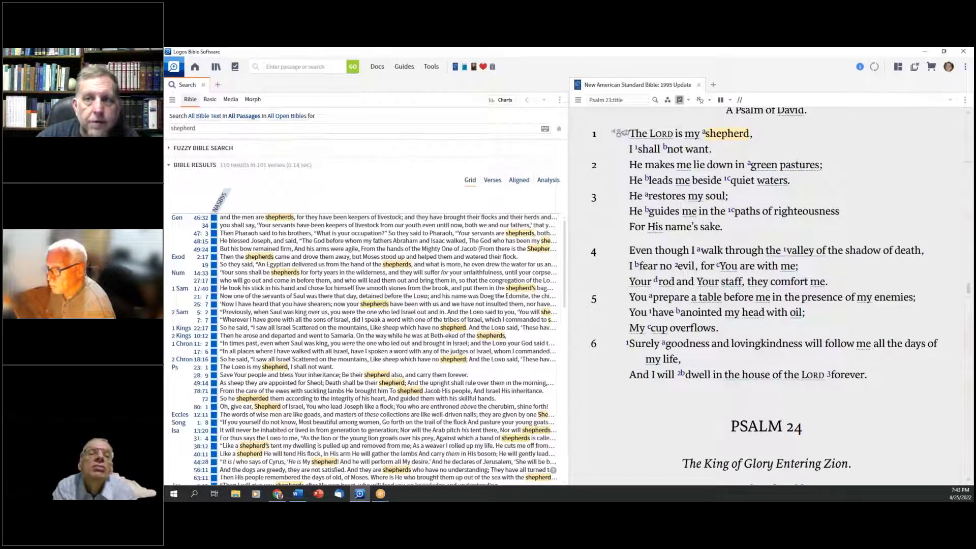
left_click(286, 118)
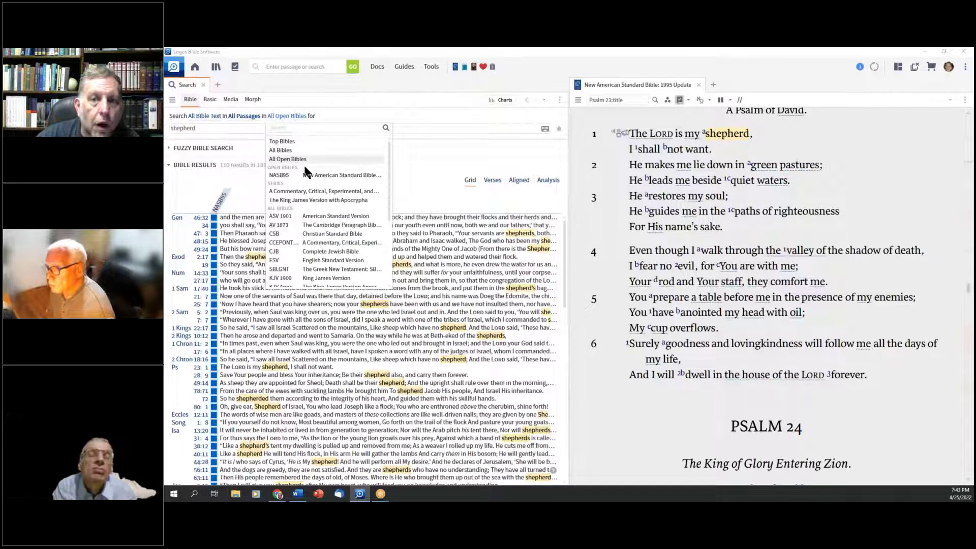
left_click(300, 150)
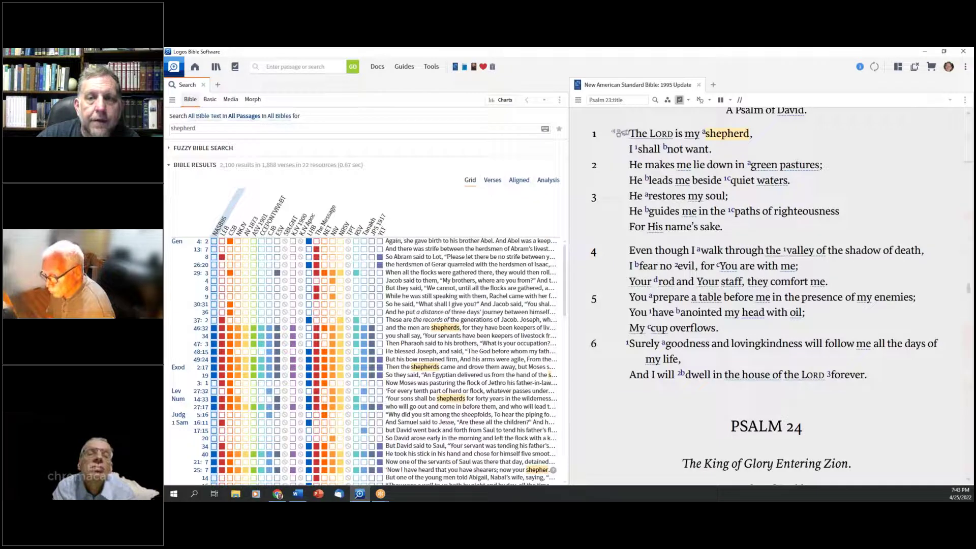
left_click(279, 121)
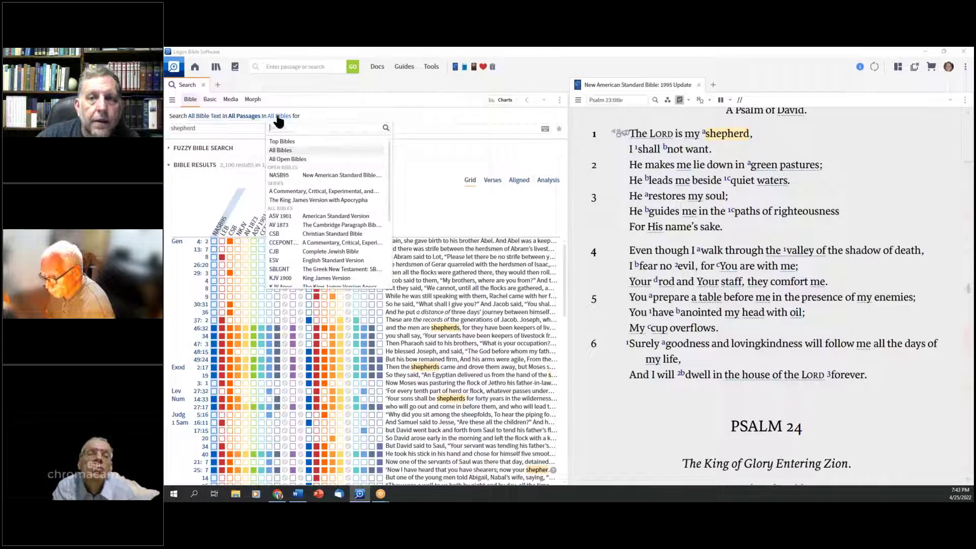
left_click(290, 138)
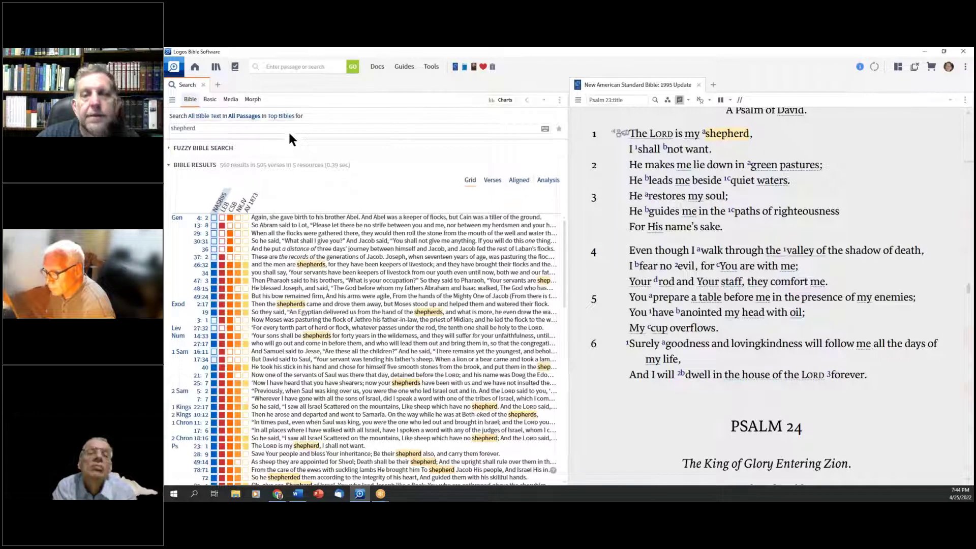
left_click(282, 117)
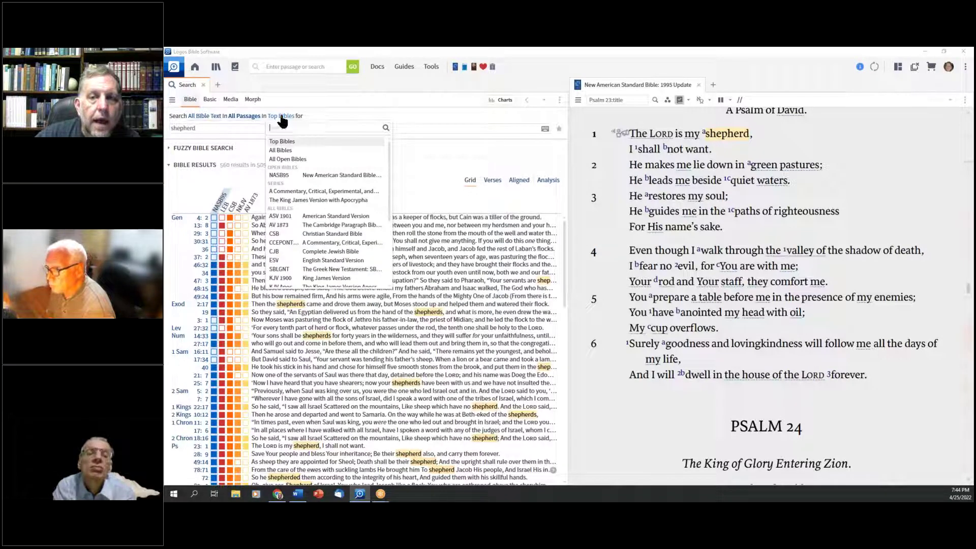
left_click(286, 175)
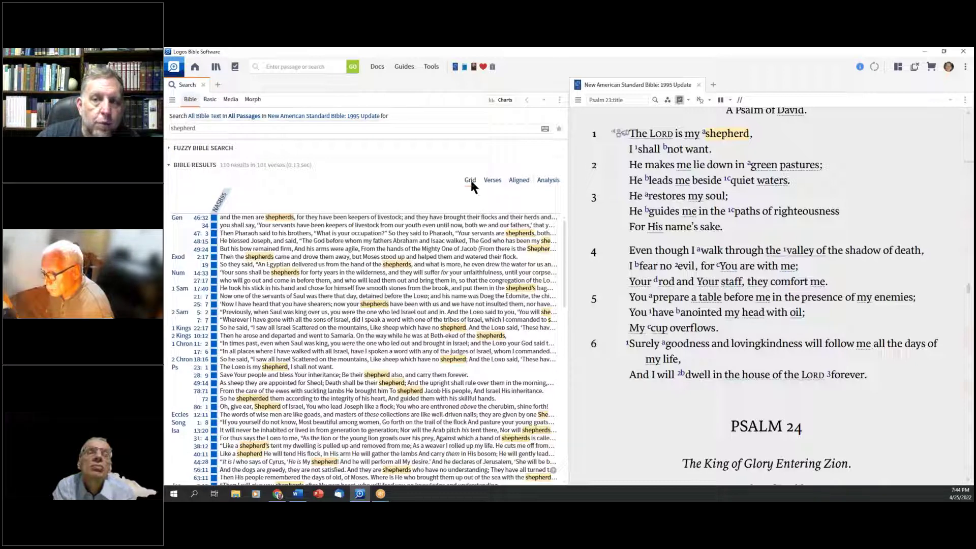
- View the "shepherd" results as Verses, Aligned and Analysis, and return to the Aligned view
left_click(492, 184)
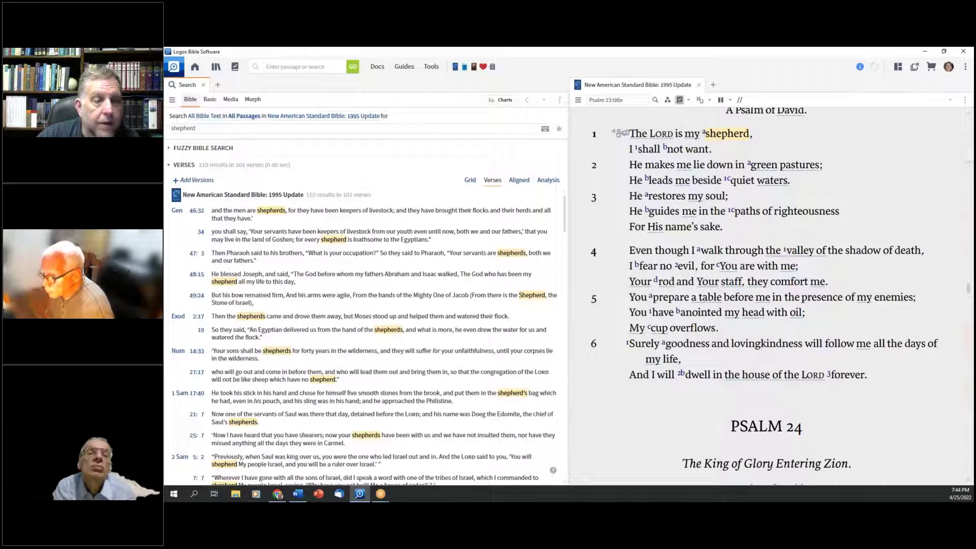
left_click(203, 181)
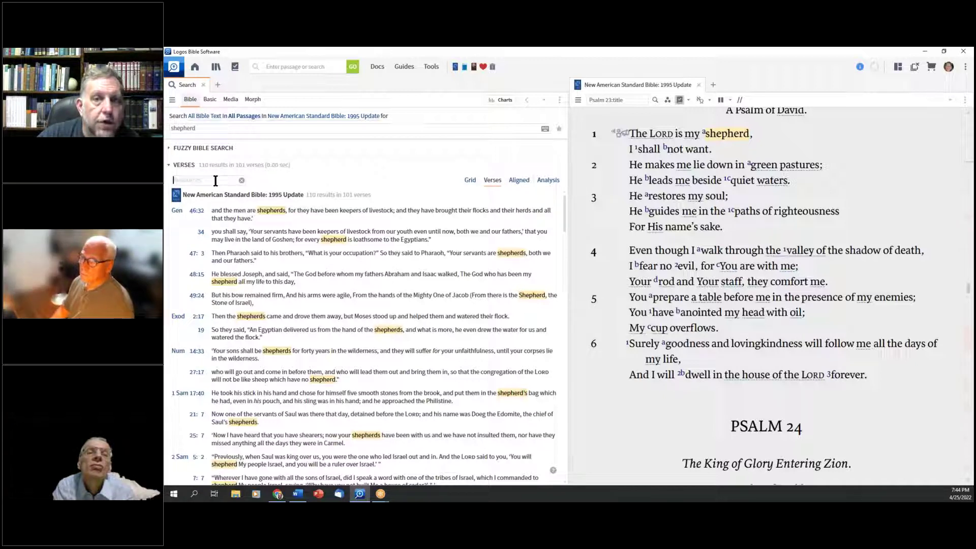
key("Escape")
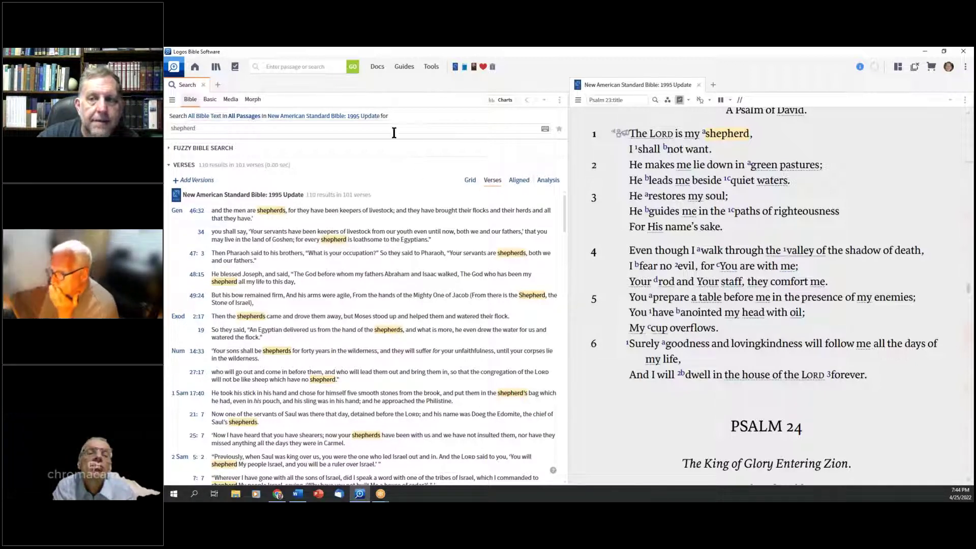
left_click(519, 180)
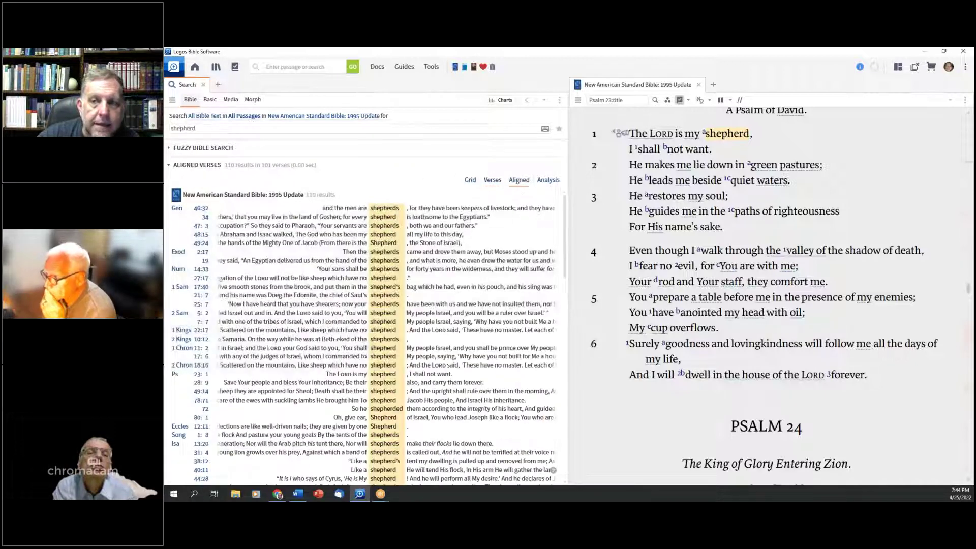
left_click(548, 181)
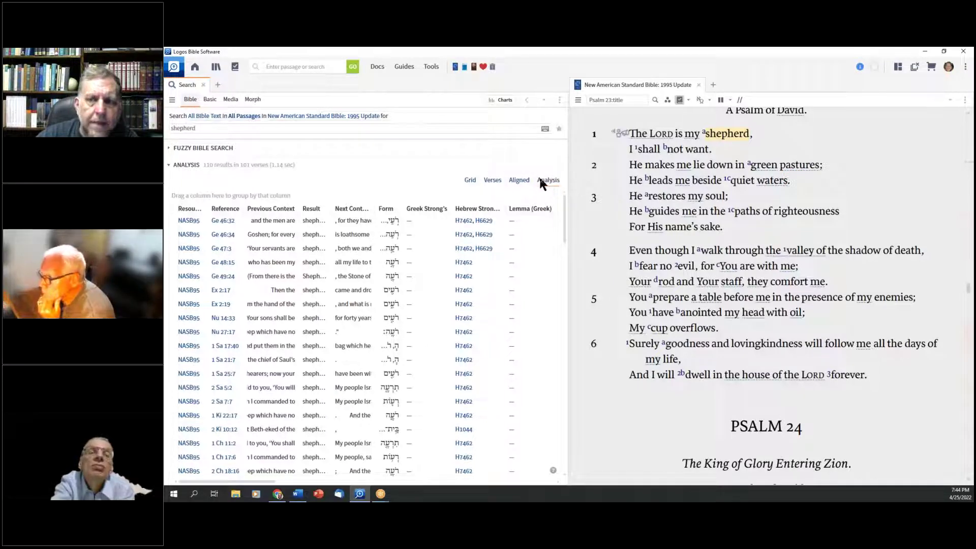
left_click(521, 181)
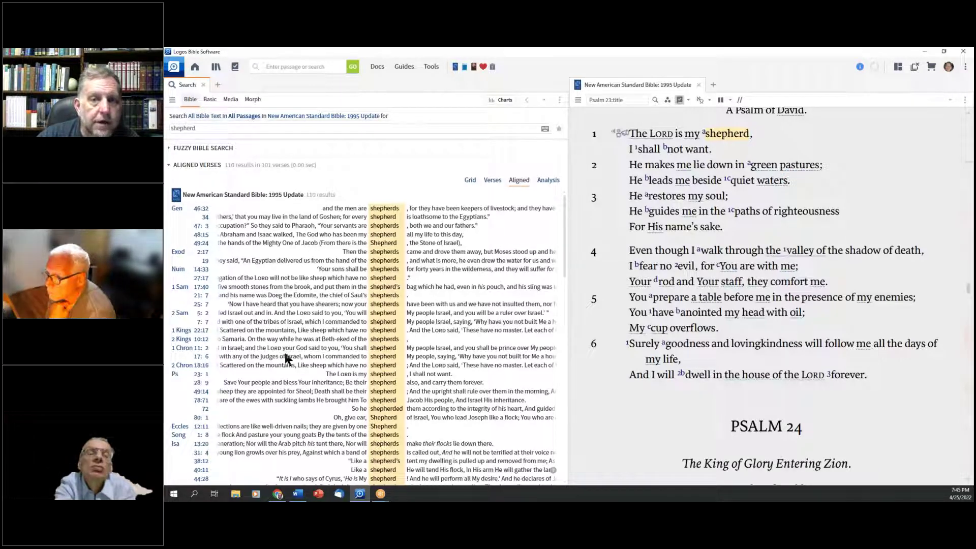
- Chart the "shepherd" results by count per book, dismiss the Charts tip, and close the chart
left_click(501, 101)
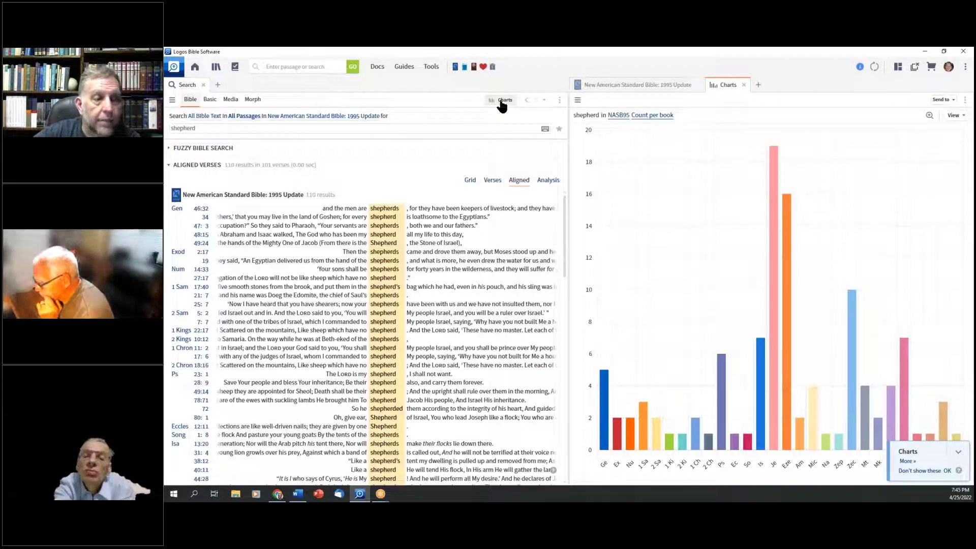
left_click(958, 452)
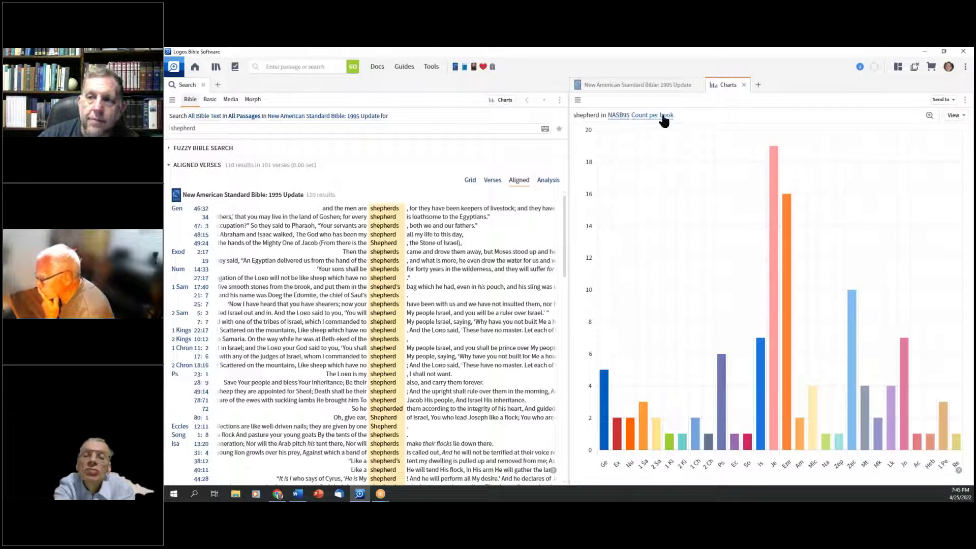
left_click(744, 84)
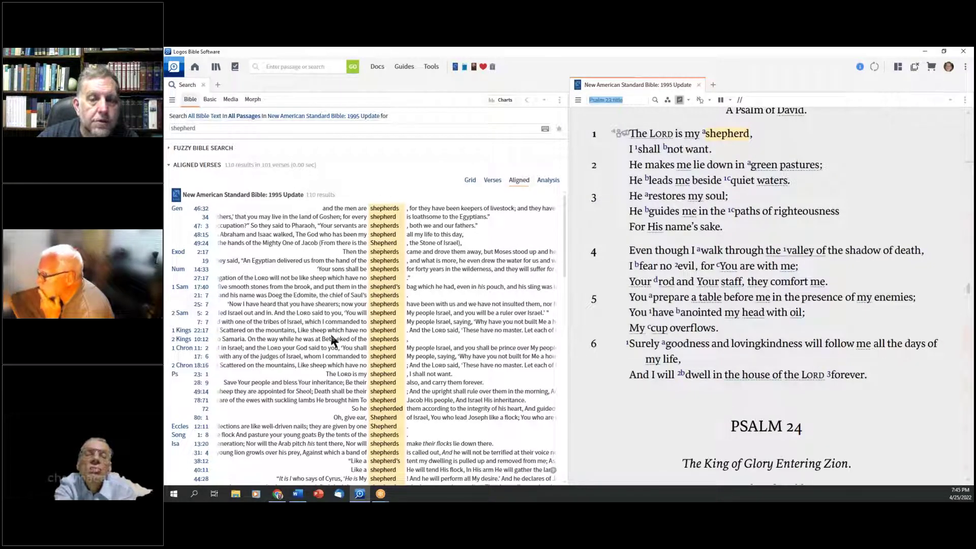
- Search for "shepherd" in the Old Testament, the New Testament and the Law in turn
left_click(248, 116)
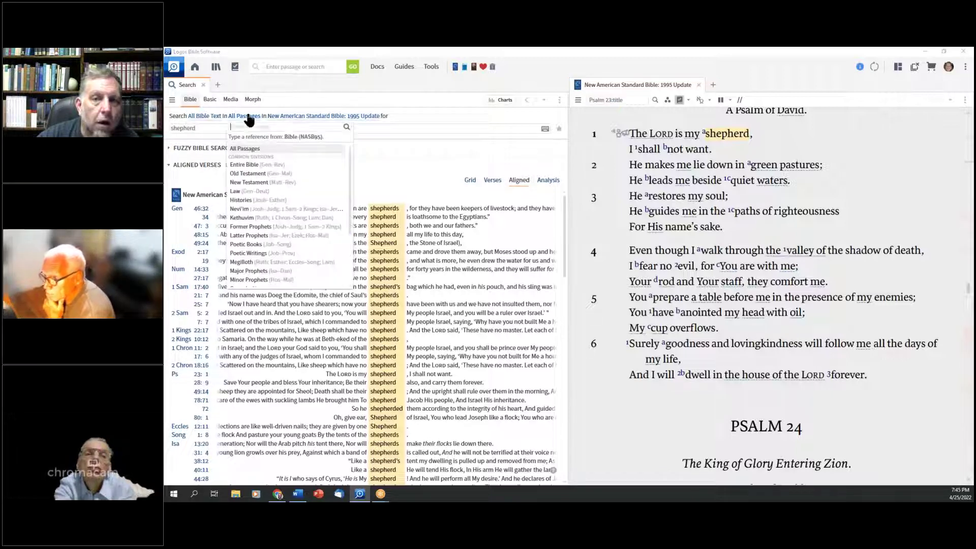
left_click(244, 173)
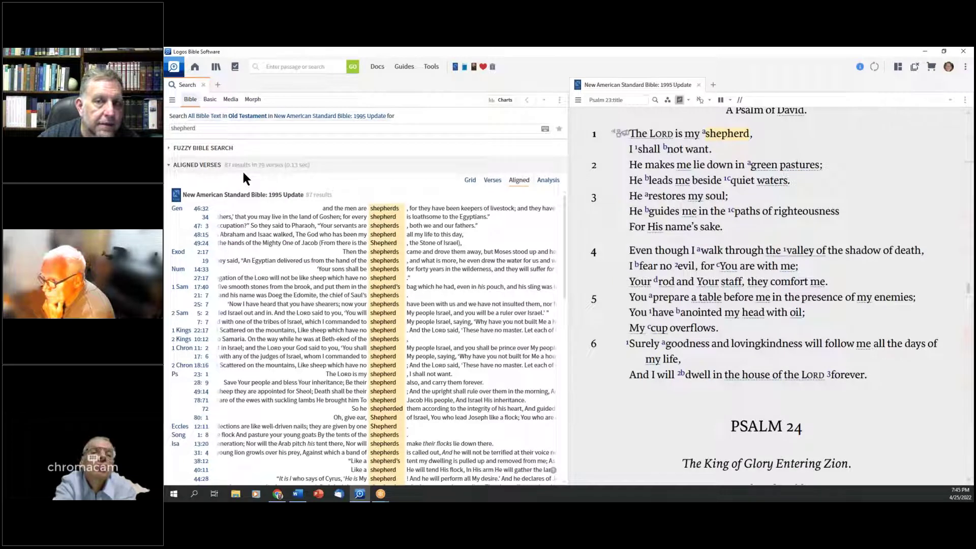
left_click(249, 116)
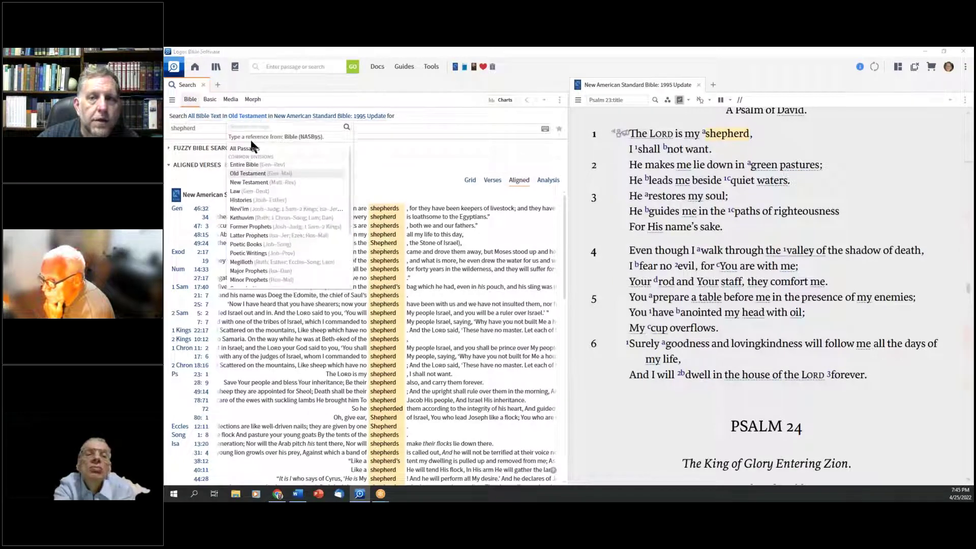
left_click(242, 179)
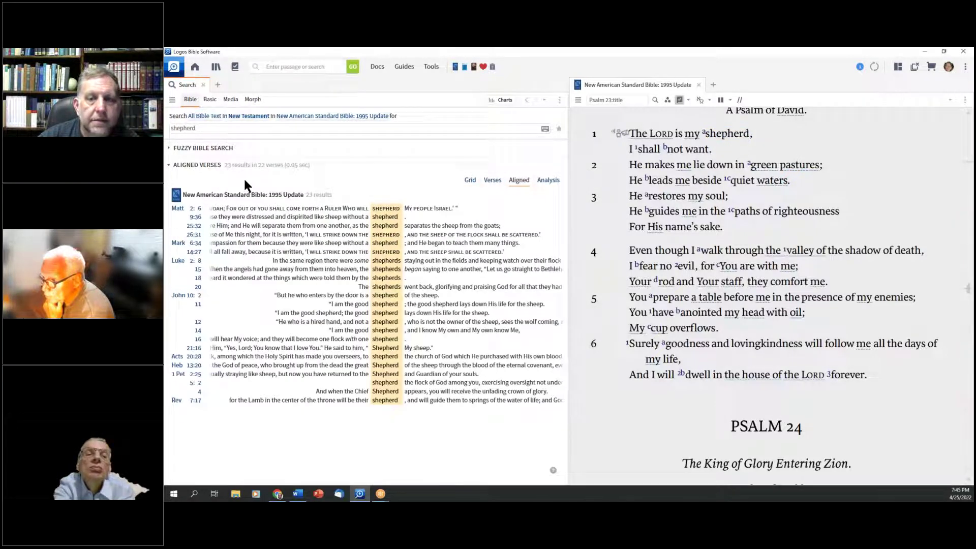
left_click(254, 117)
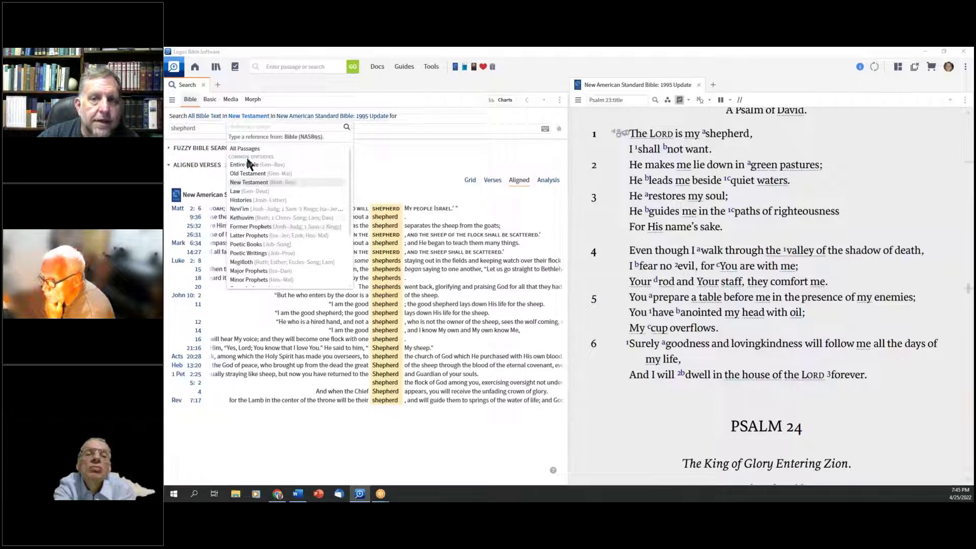
left_click(250, 191)
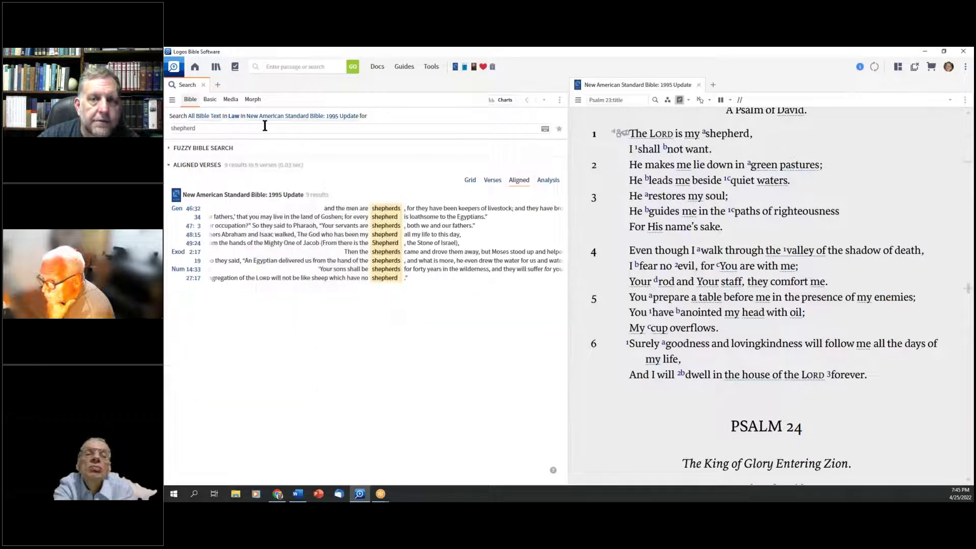
- Look through the common Bible divisions and save a custom reference range named "Luke; Acts; Hebrews" covering those three books
left_click(234, 116)
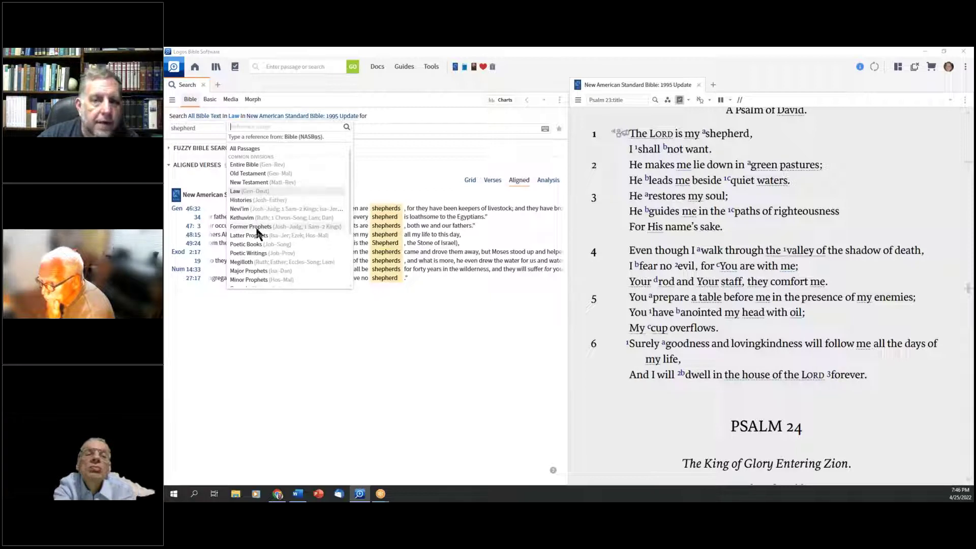
scroll(258, 228, "down", 3)
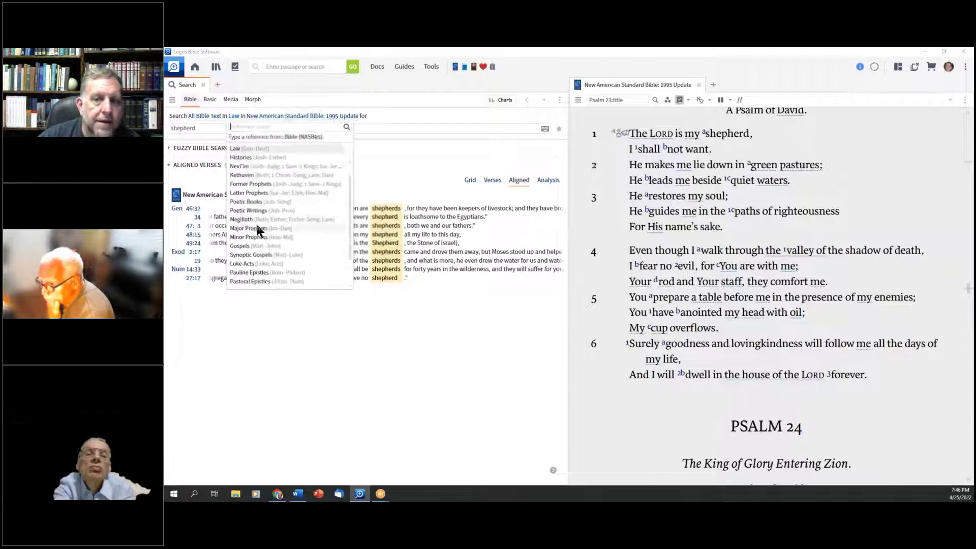
scroll(257, 226, "down", 1)
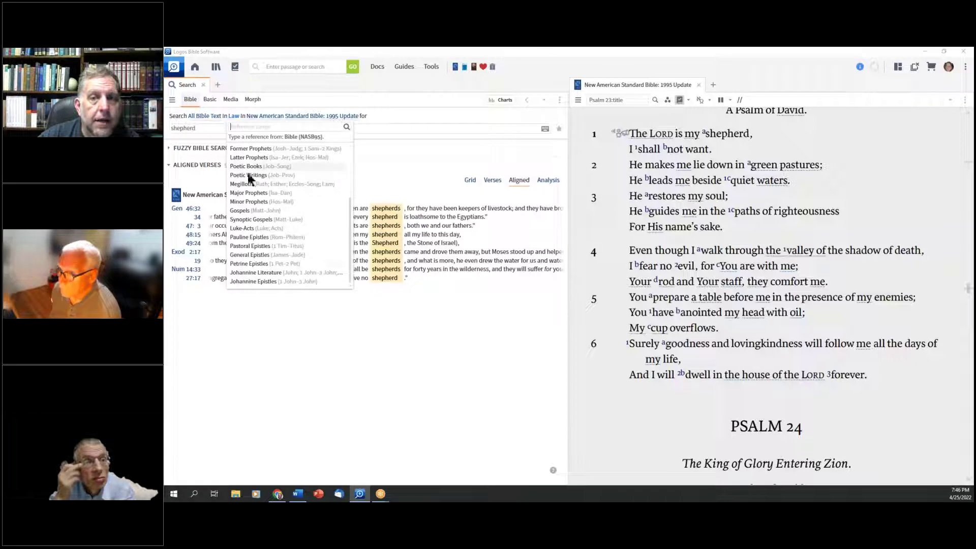
scroll(272, 236, "up", 3)
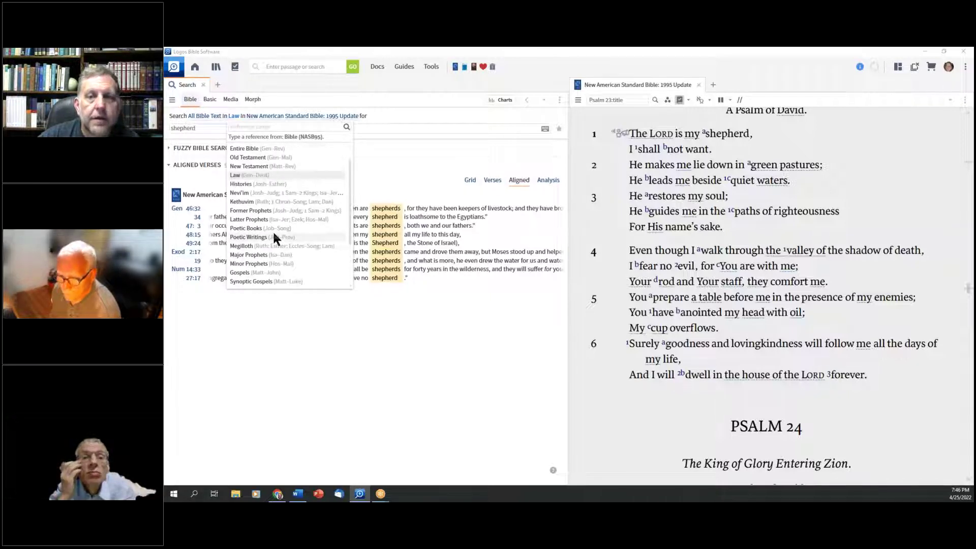
scroll(273, 236, "up", 1)
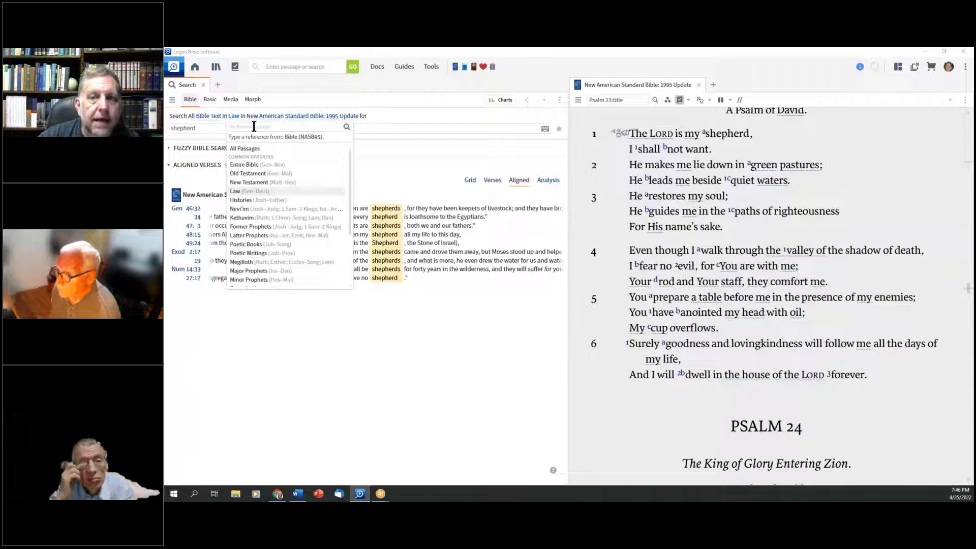
type("Luke; Acts;")
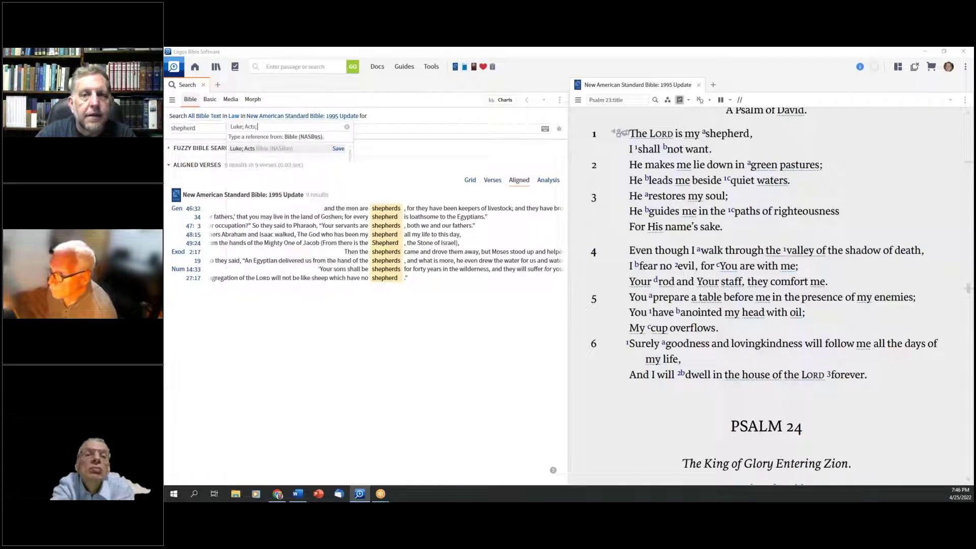
type(" Hebrews")
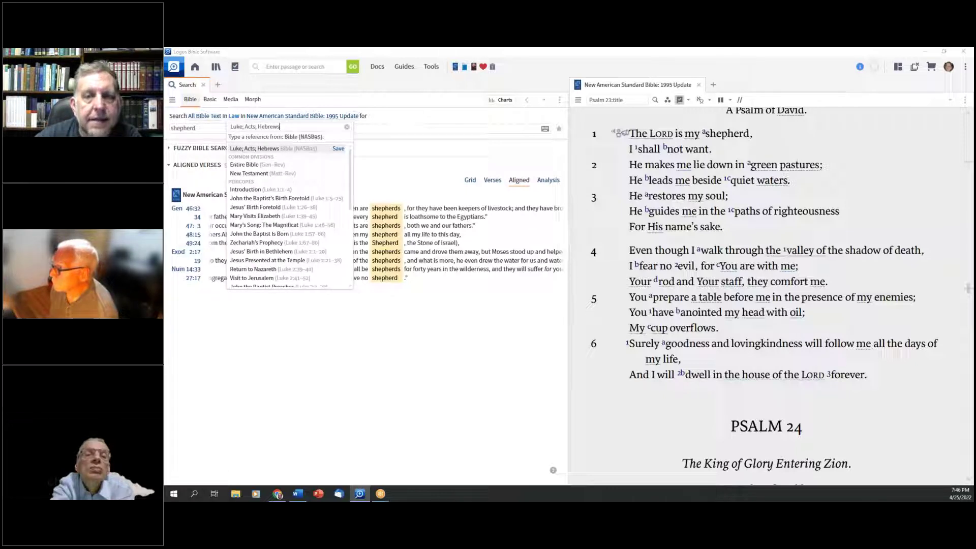
left_click(338, 149)
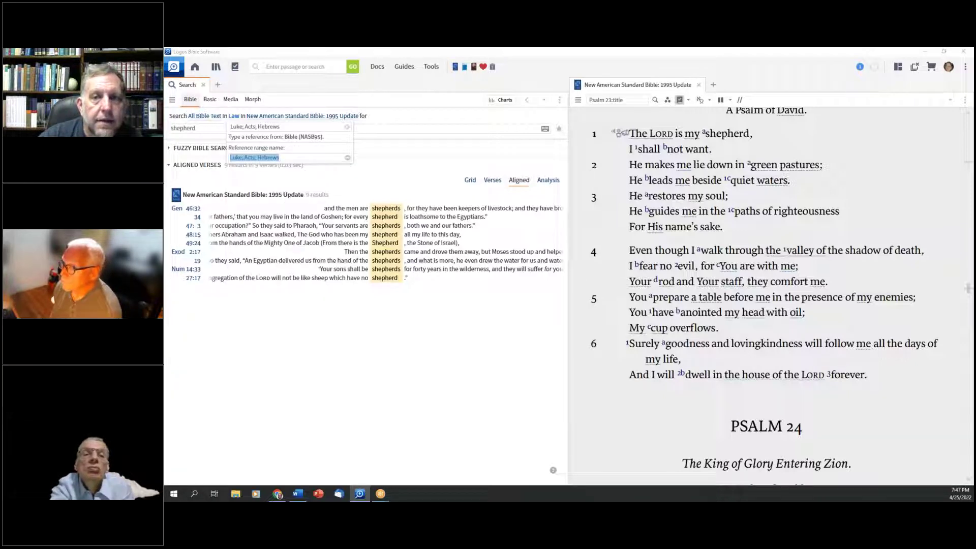
left_click(348, 159)
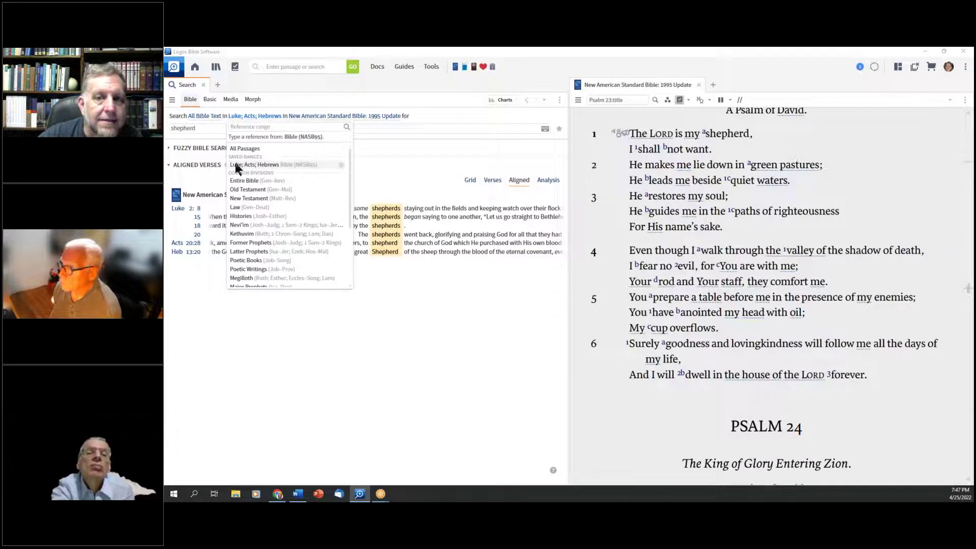
- Apply the saved "Luke; Acts; Hebrews" range to the search, and reset the range to All Passages
left_click(300, 164)
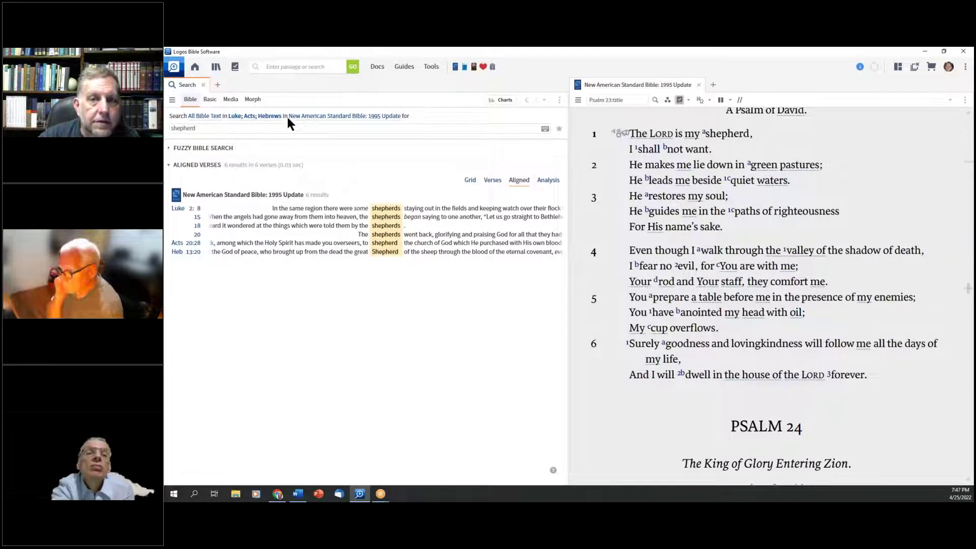
left_click(249, 116)
left_click(249, 145)
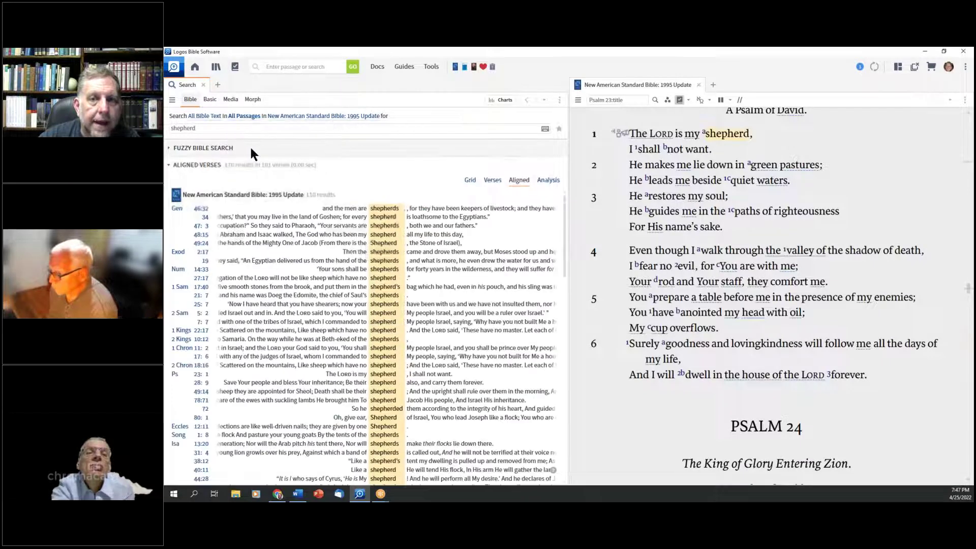
- Search for "shepherd" in the Old Testament and in the saved "Luke; Acts; Hebrews" range
left_click(248, 116)
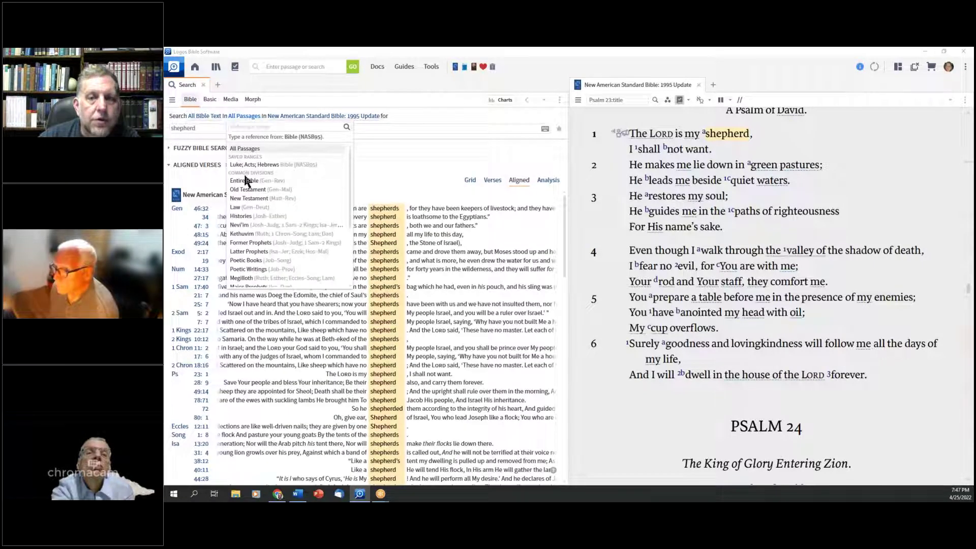
left_click(251, 190)
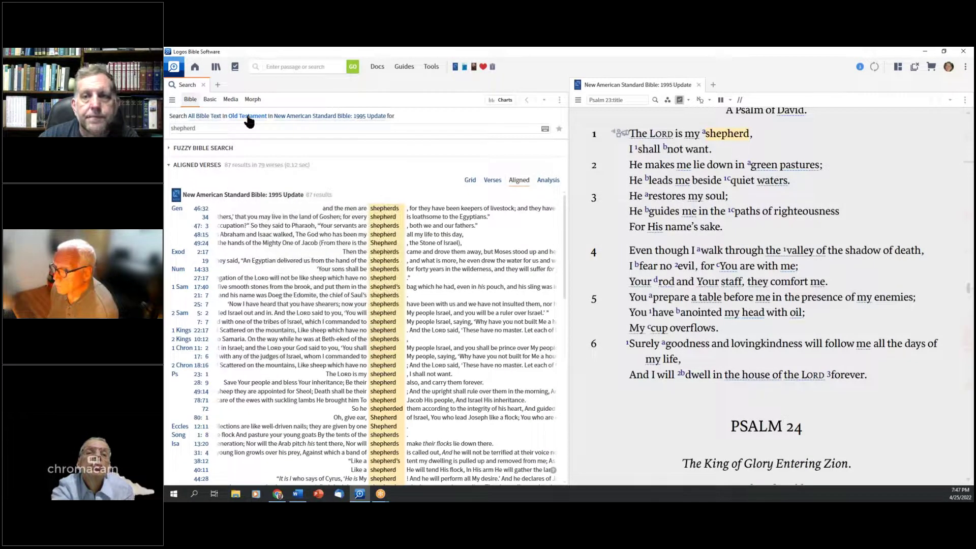
left_click(247, 116)
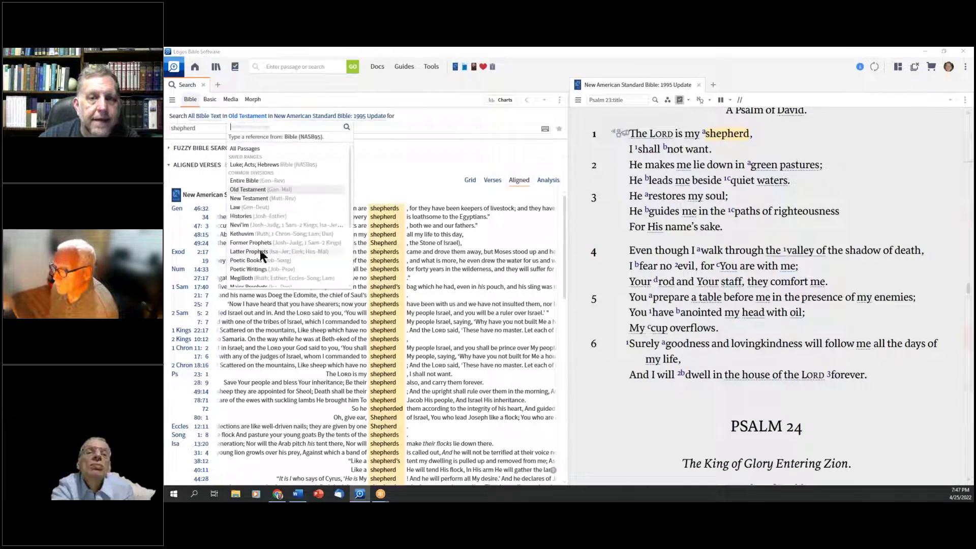
left_click(250, 165)
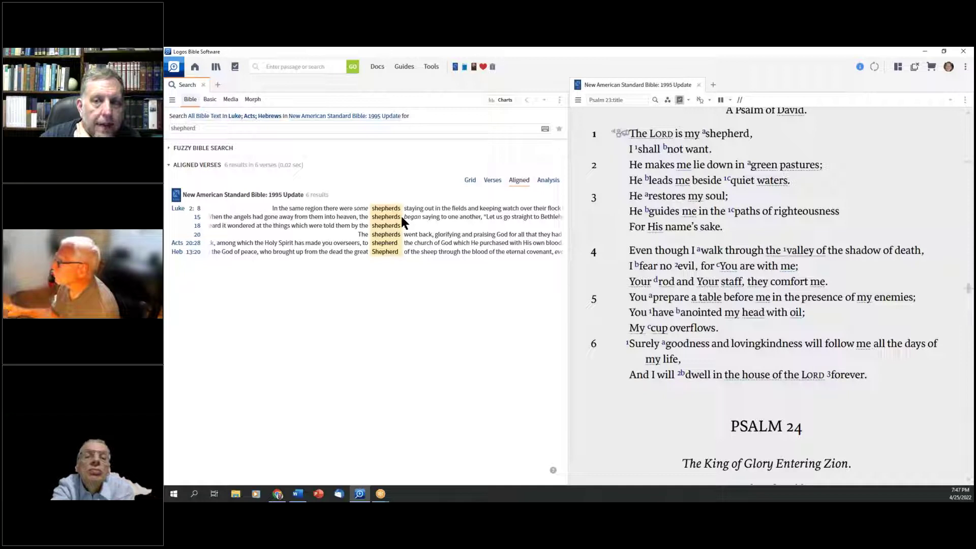
mouse_move(385, 210)
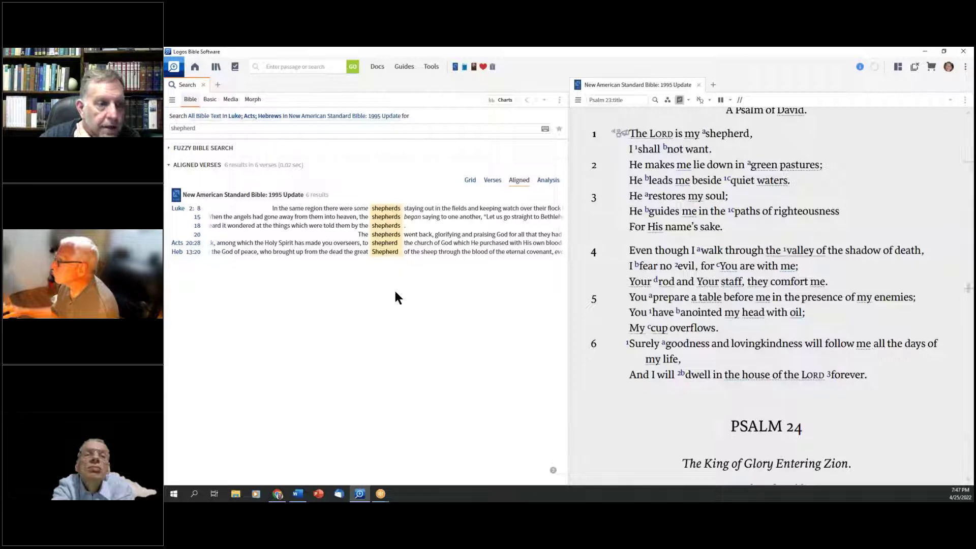
mouse_move(727, 136)
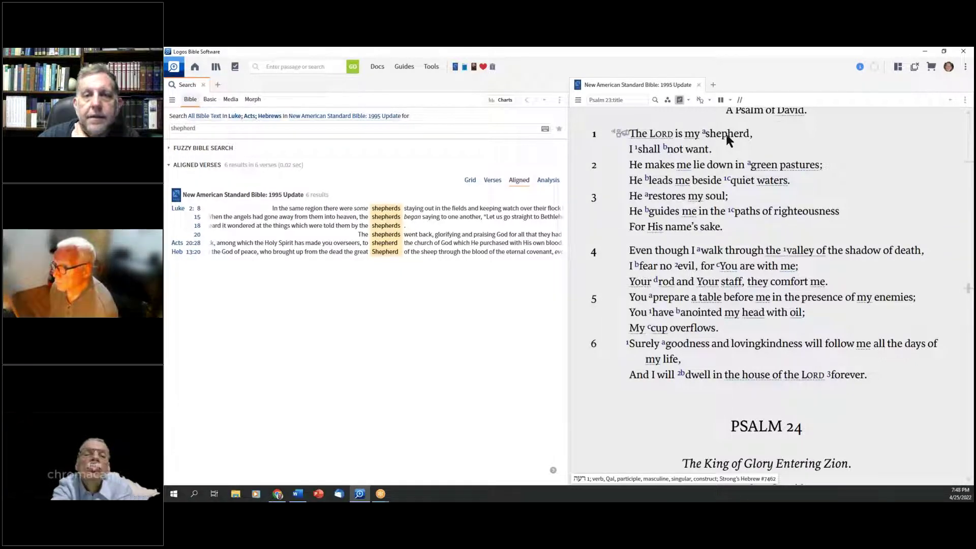
- Reset the passage range to All Passages and search for "shepherd AND Lord"
left_click(272, 119)
left_click(255, 147)
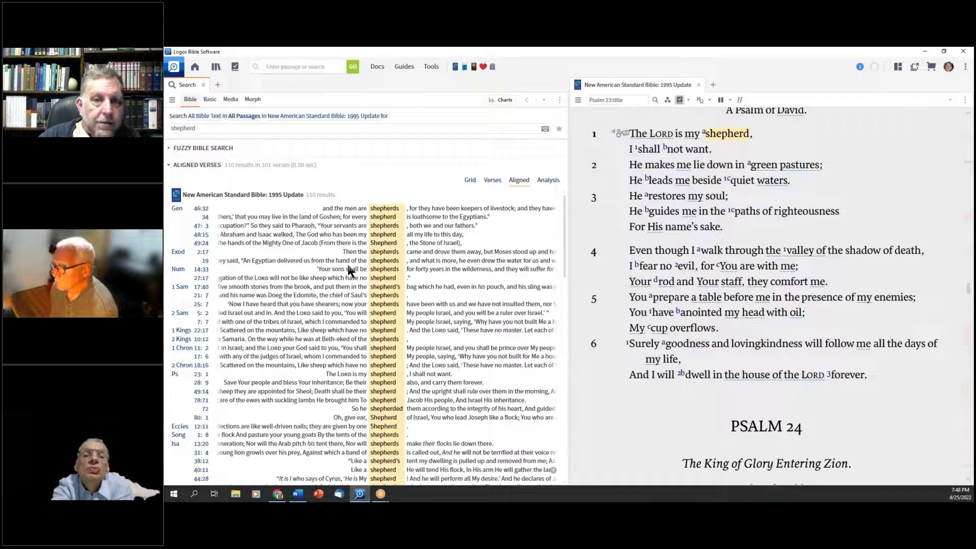
left_click(233, 128)
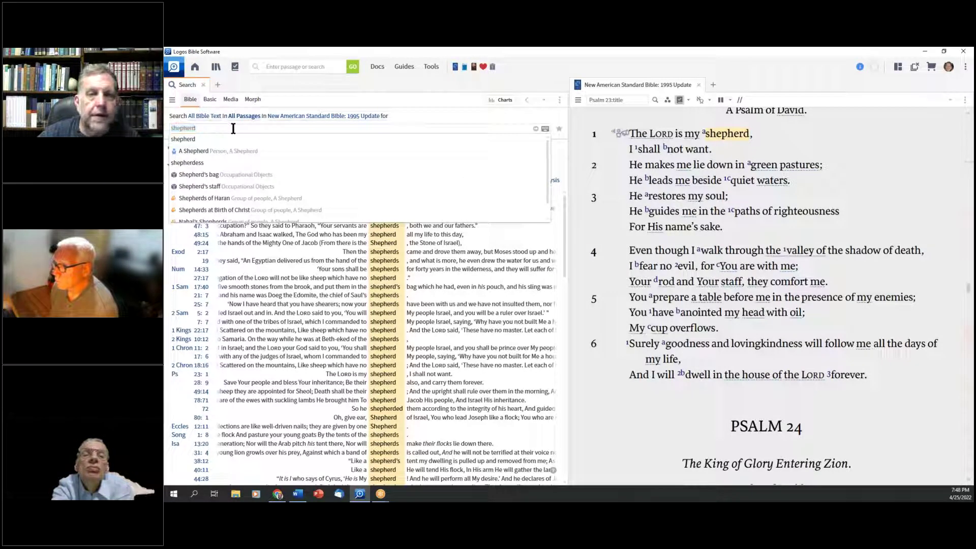
type("AND Lord")
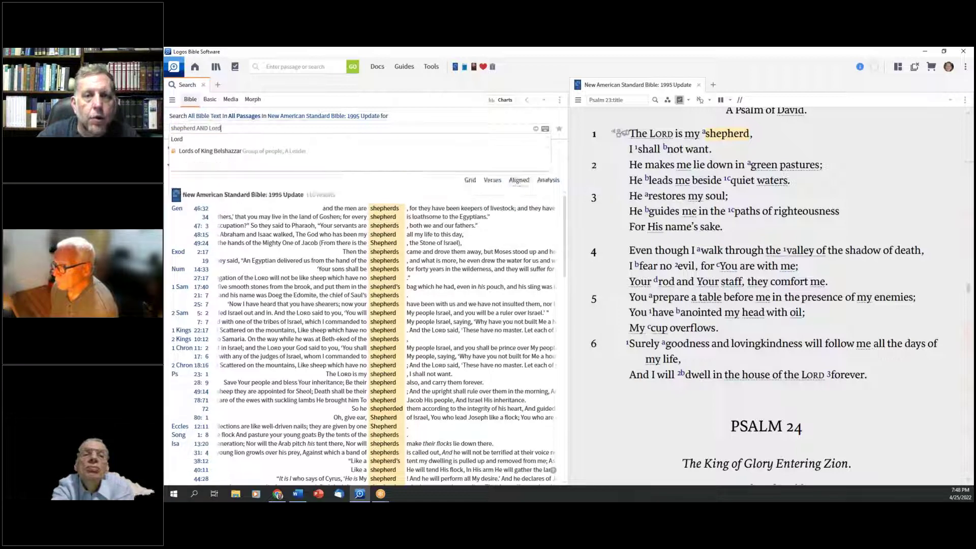
key("Return")
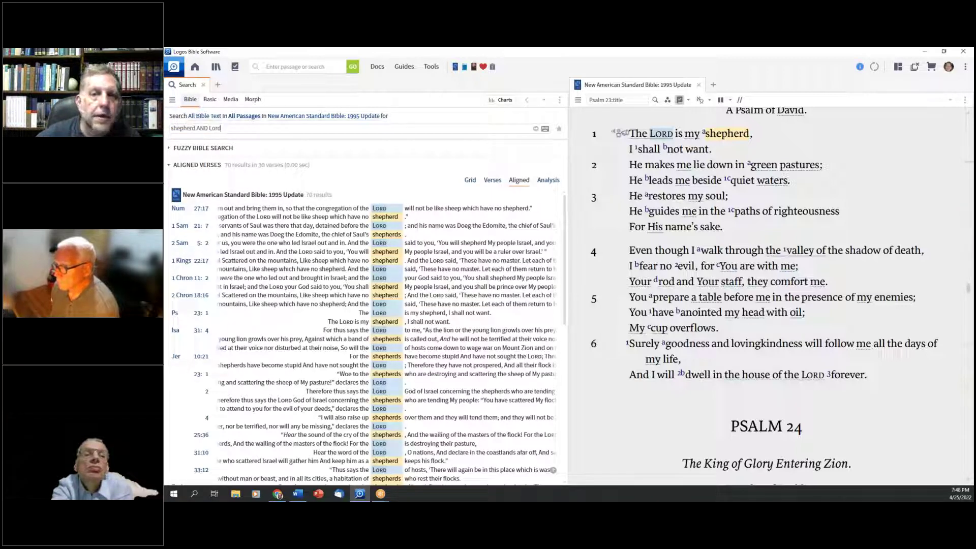
- Replace the AND operator to search for "shepherd OR Lord"
double_click(197, 128)
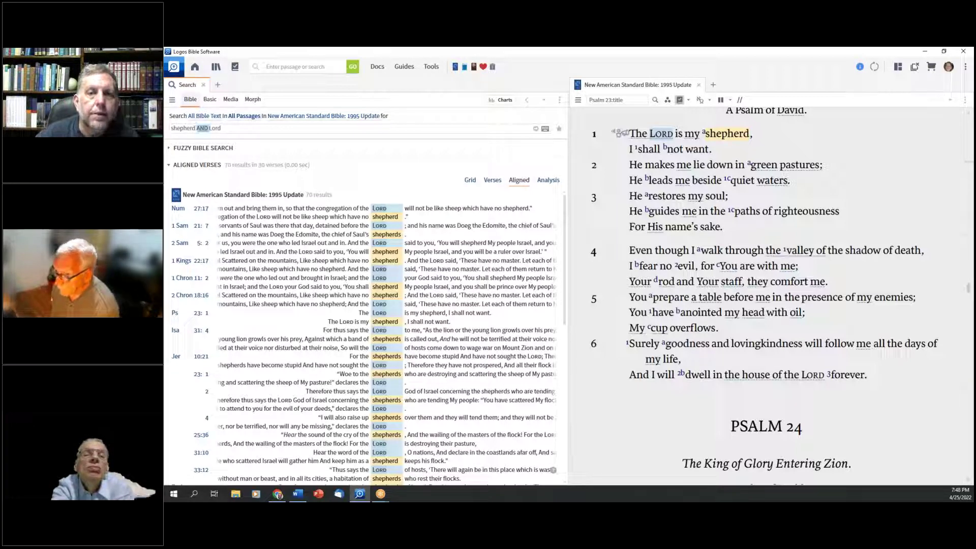
type("OR")
key("Return")
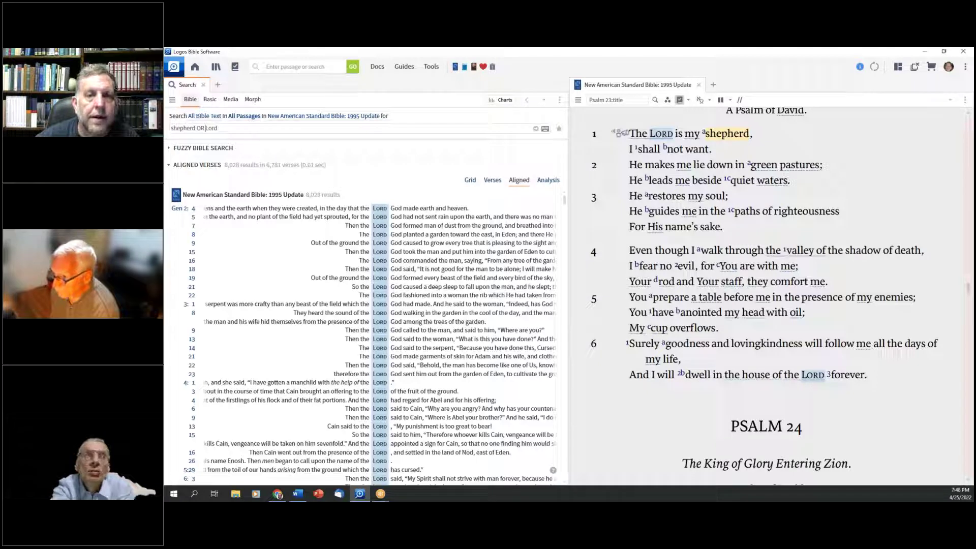
- Search for "shepherd BEFORE Lord" and for the reversed order "Lord BEFORE shepherd"
double_click(197, 128)
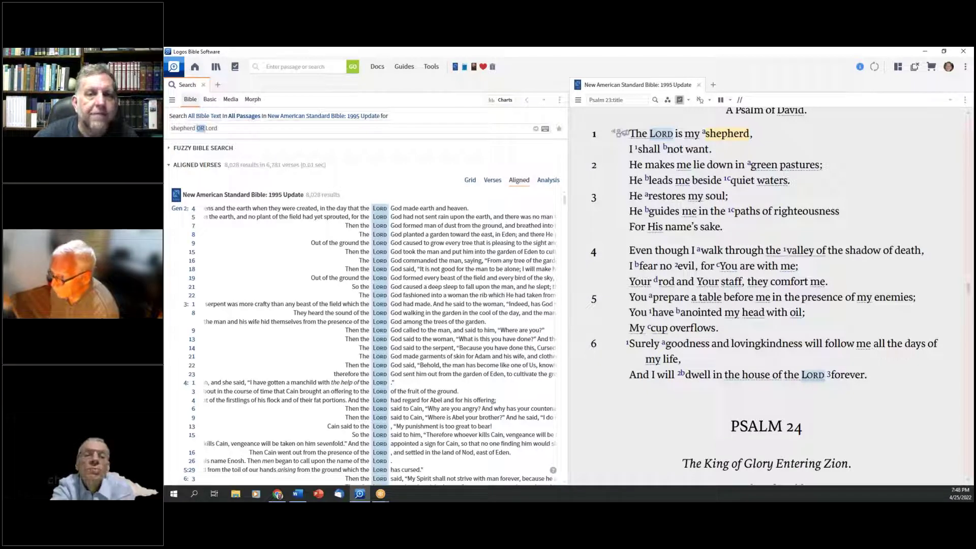
type("BEFORE")
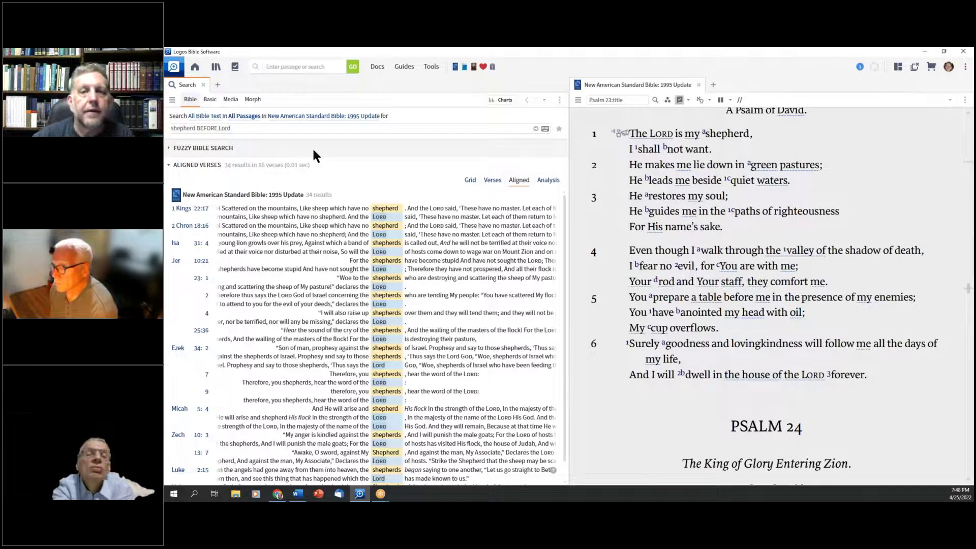
key("ctrl+a")
type("Lord BEFORE shepherd")
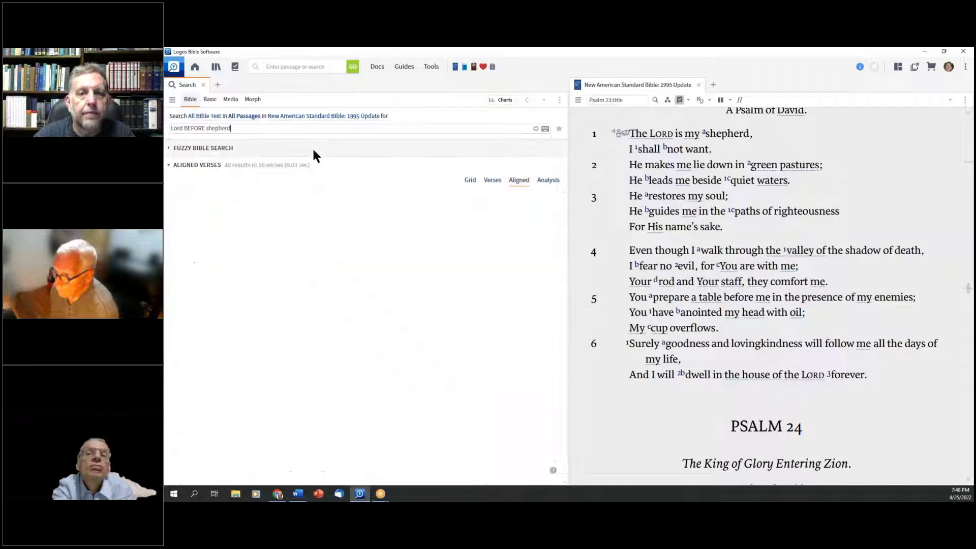
left_click(796, 148)
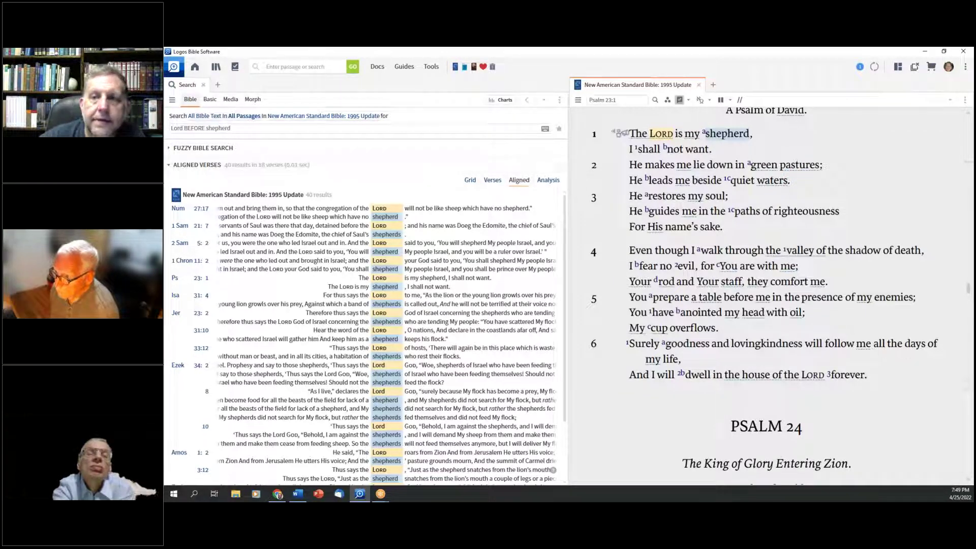
- Clear the query and run the This but Not That search template with "Jesus" as the included term and "Christ" as the excluded one
left_click(257, 128)
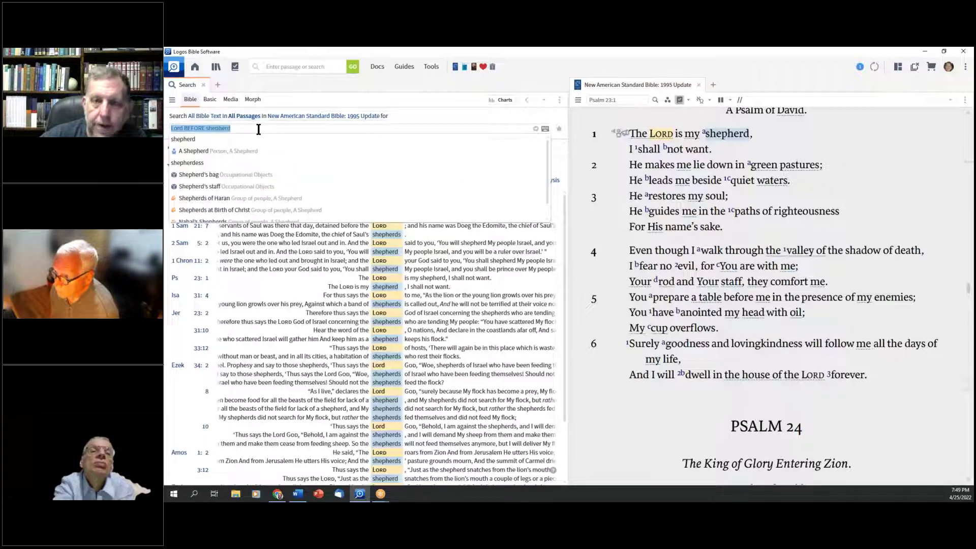
key("BackSpace")
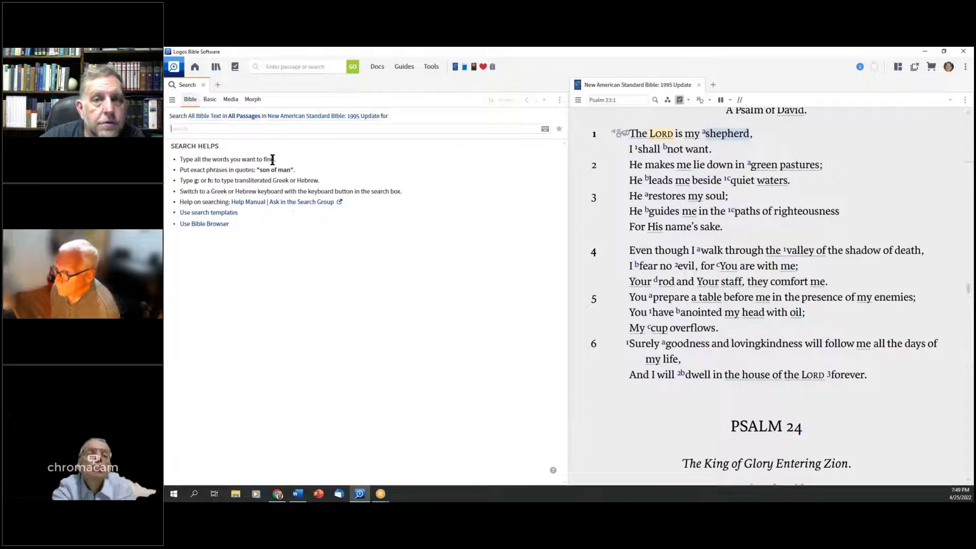
left_click(172, 98)
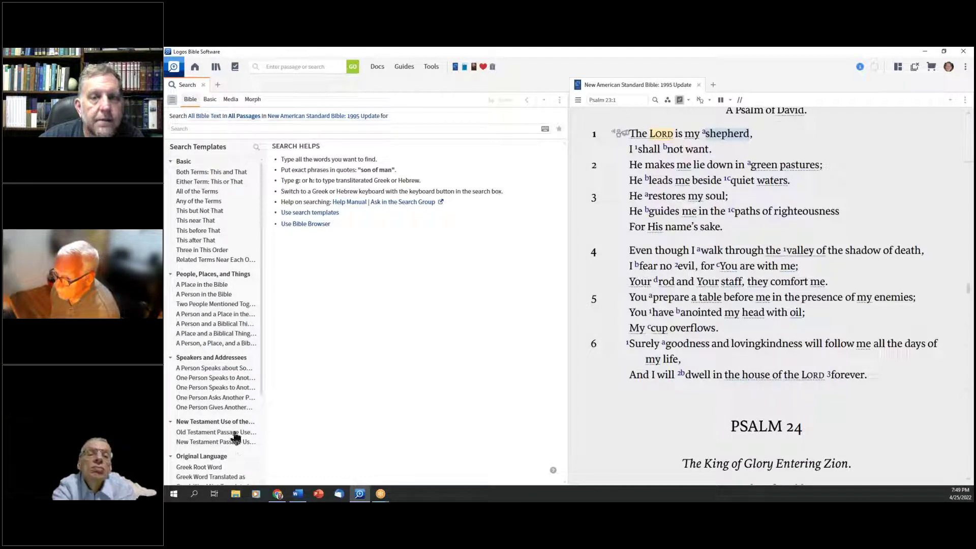
left_click(209, 211)
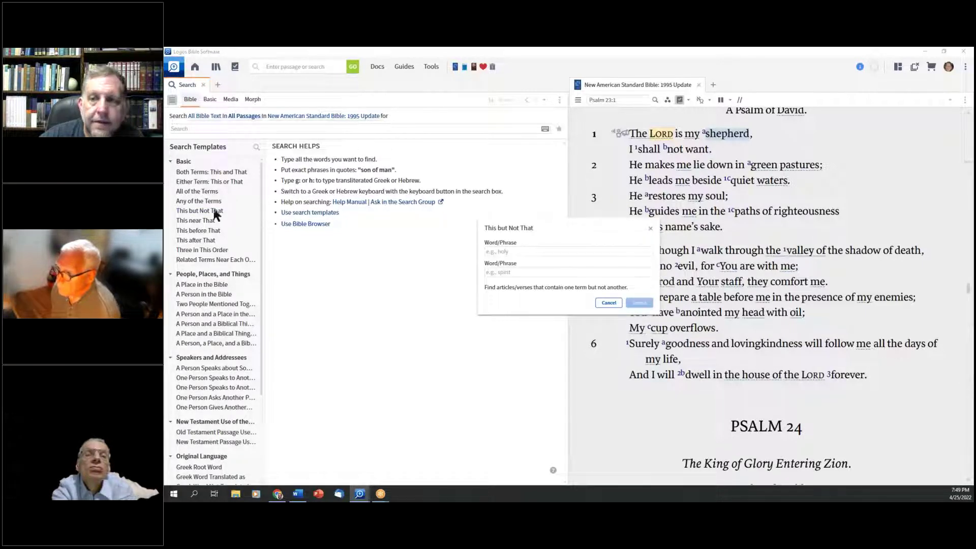
left_click(525, 252)
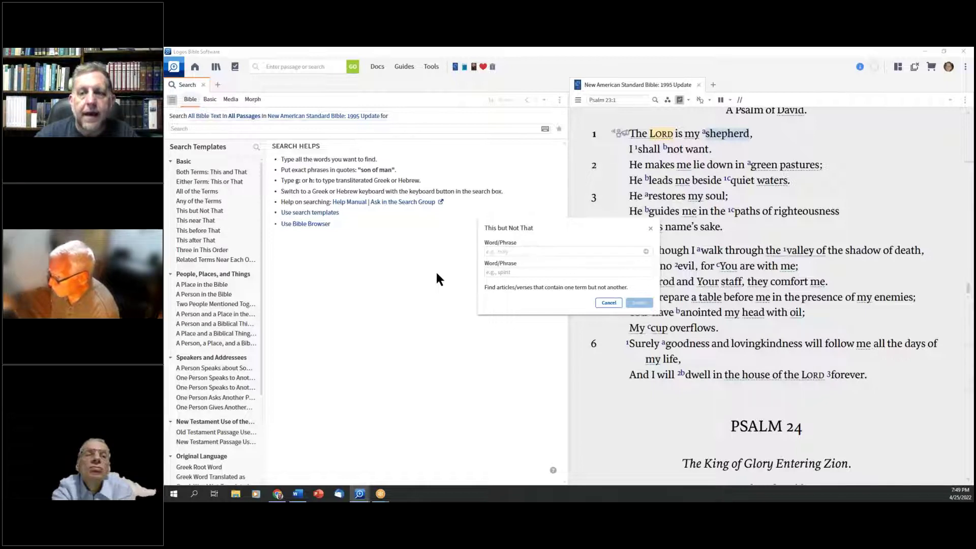
type("Jesus")
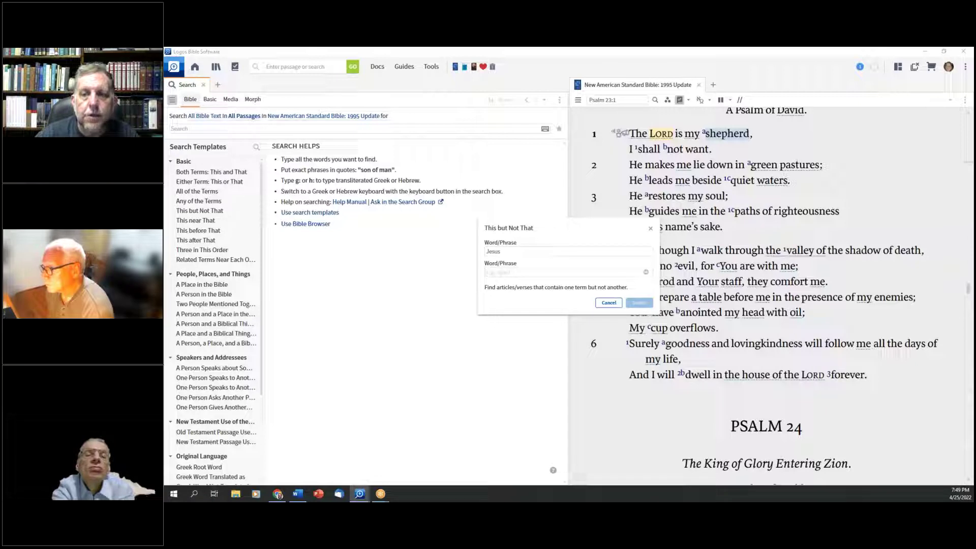
type("Christ")
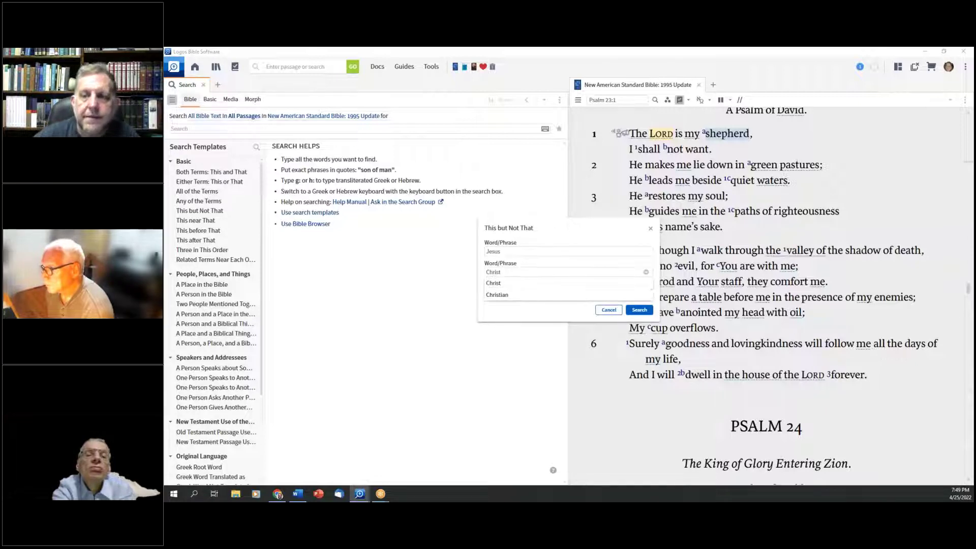
key("Tab")
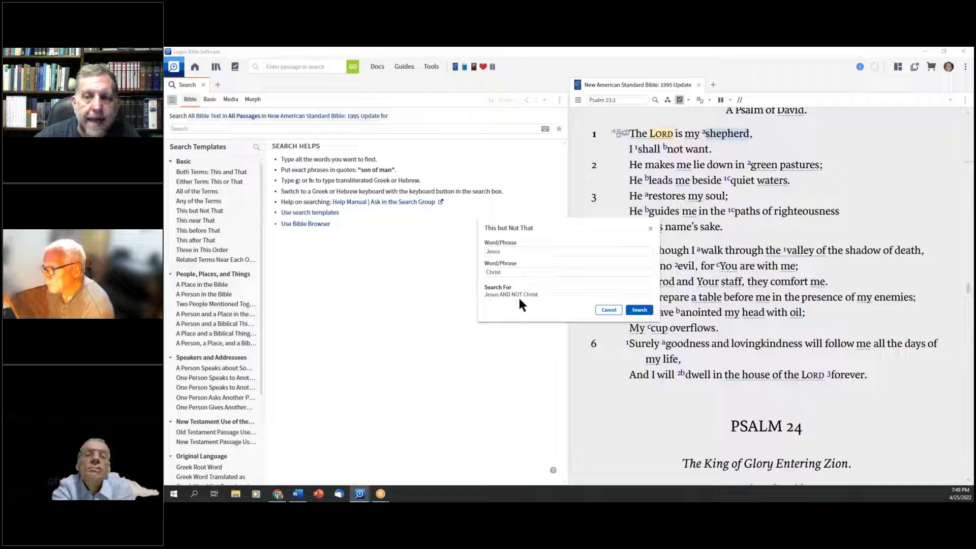
left_click(639, 310)
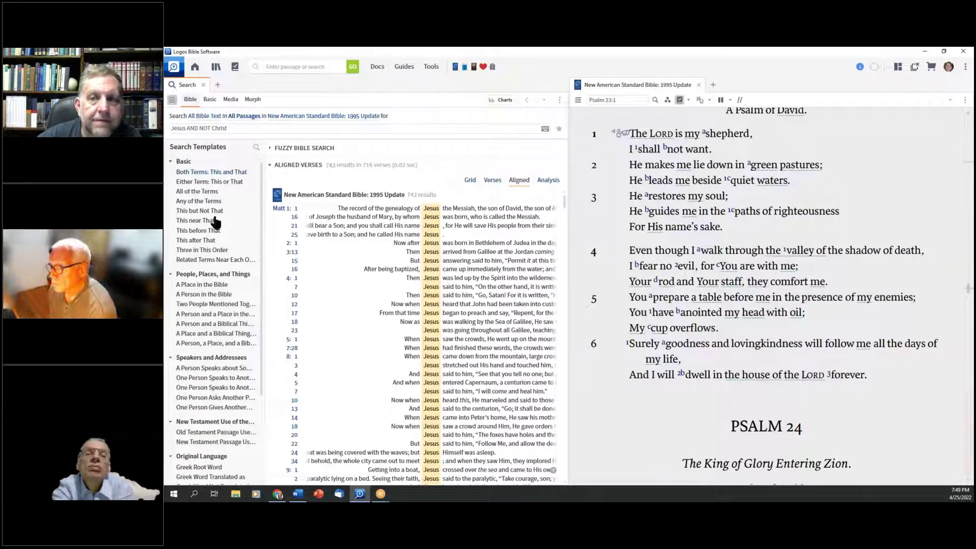
- Clear the query, look through the list of search templates, and hide the list
triple_click(250, 129)
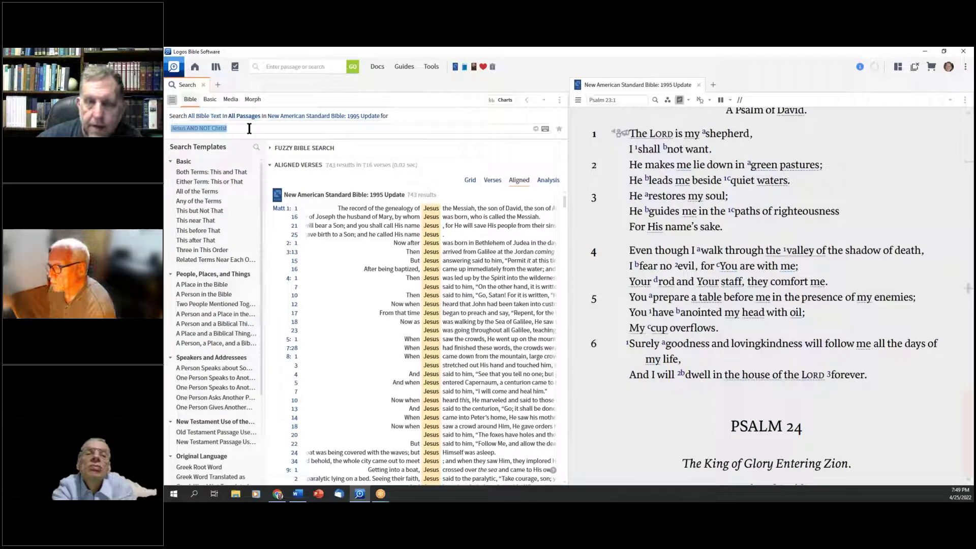
key("BackSpace")
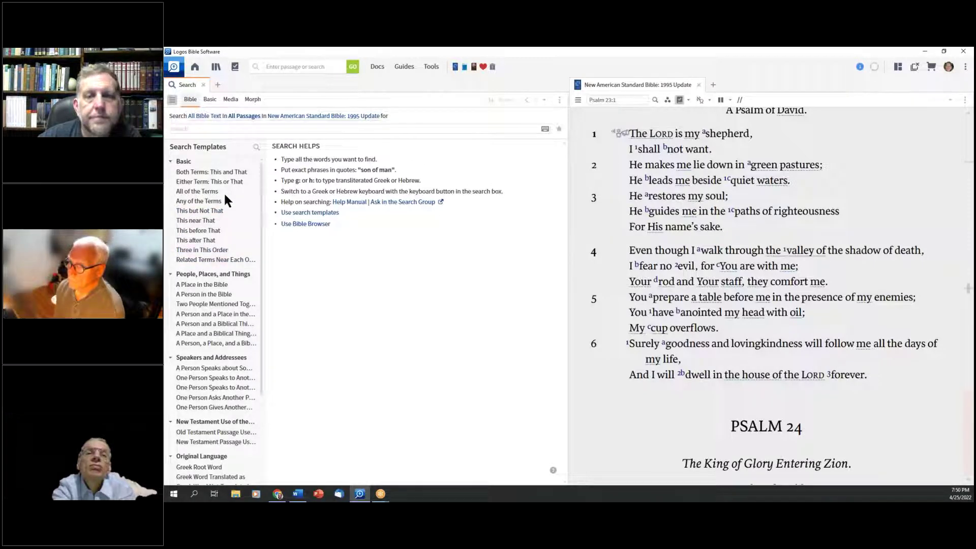
scroll(215, 344, "down", 5)
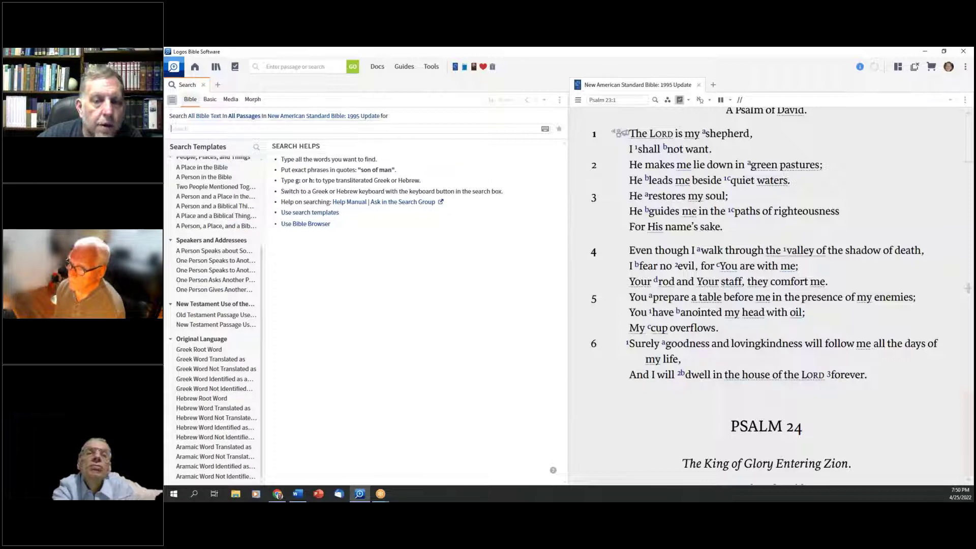
scroll(227, 328, "up", 5)
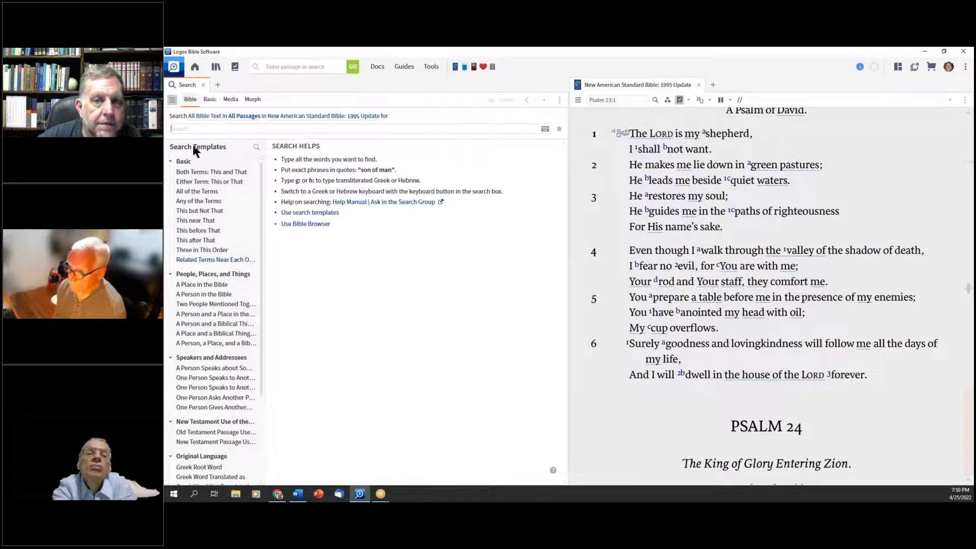
left_click(173, 100)
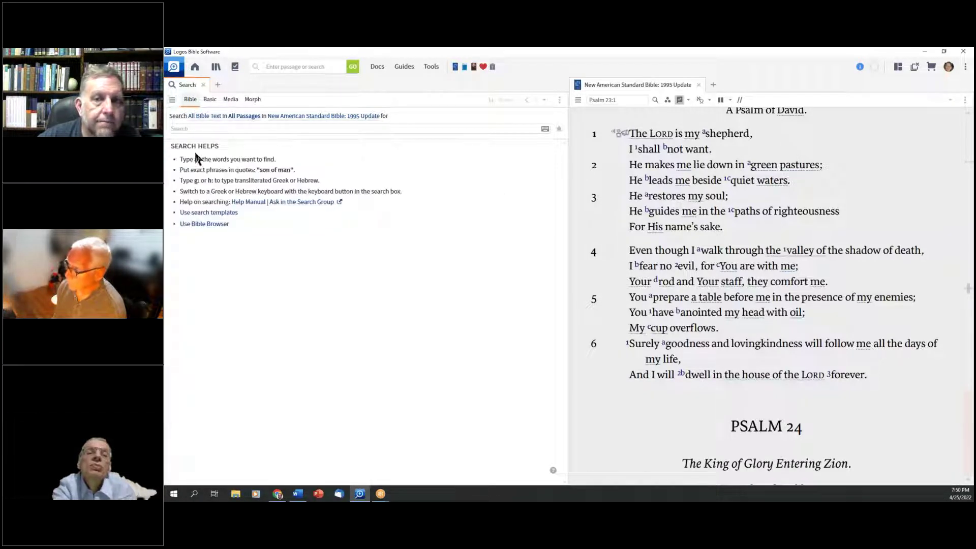
- Search directly for "Jesus AND NOT Christ" without a template, and clear the query
left_click(199, 129)
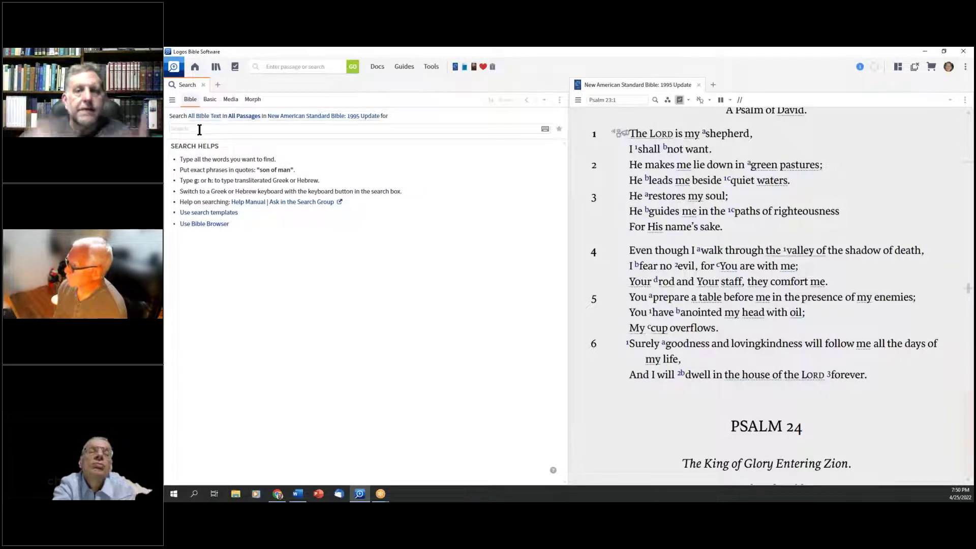
type("Jesus AND NOT")
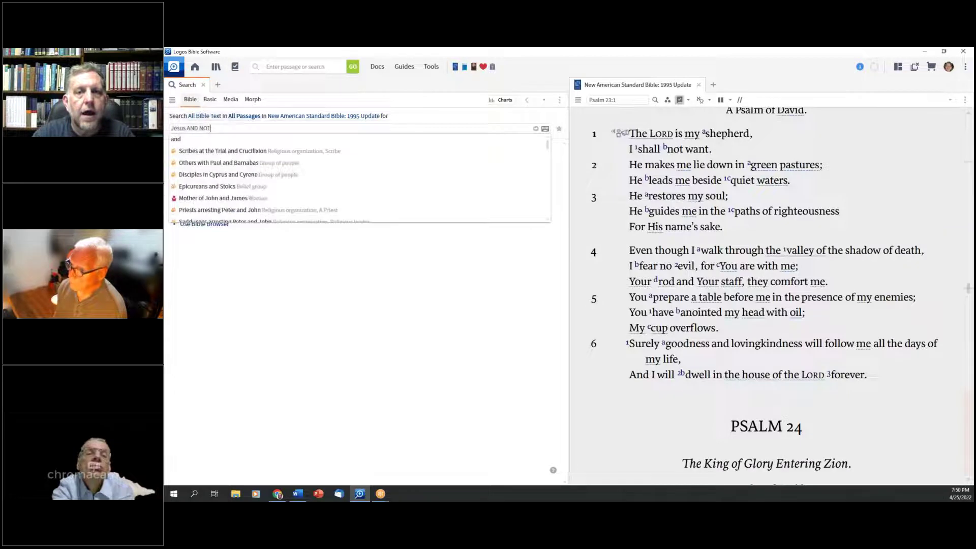
type(" Christ")
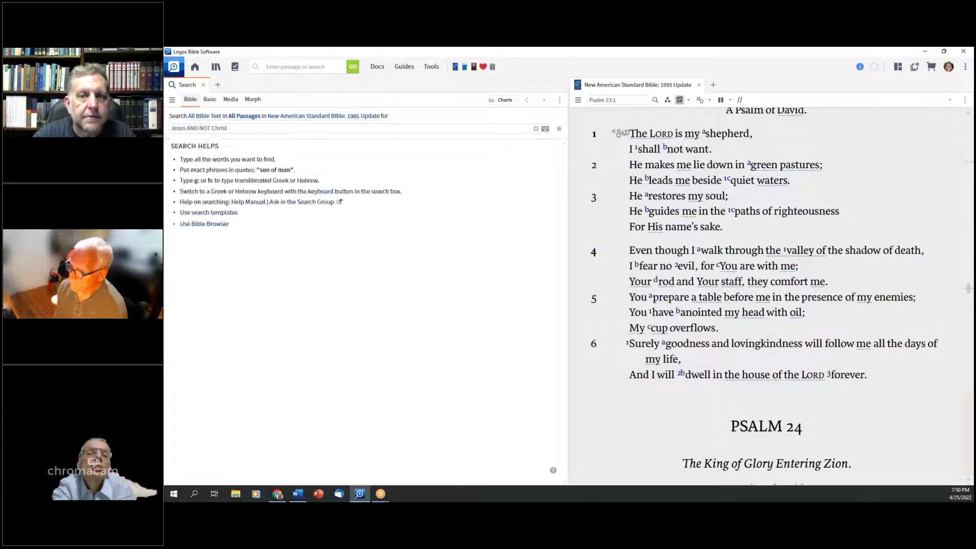
key("Return")
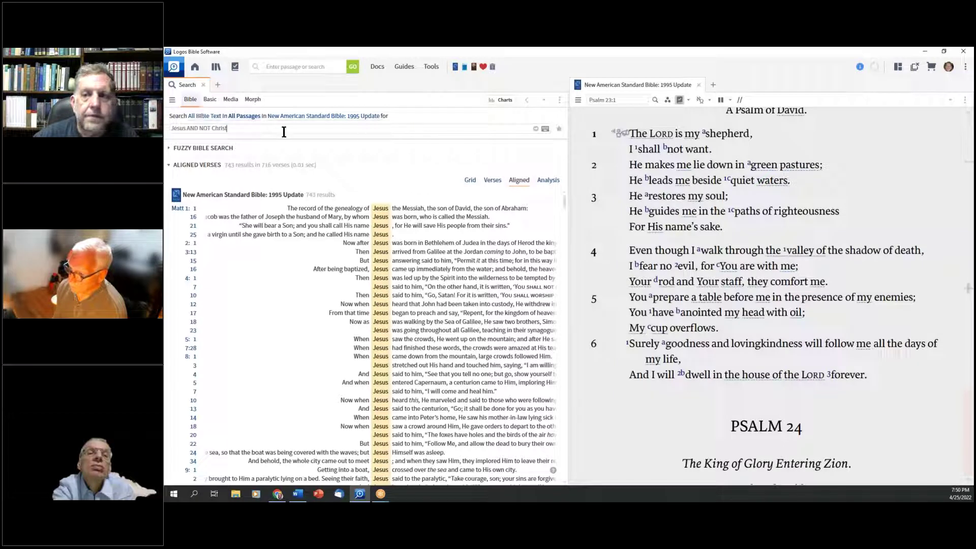
key("ctrl+a")
key("BackSpace")
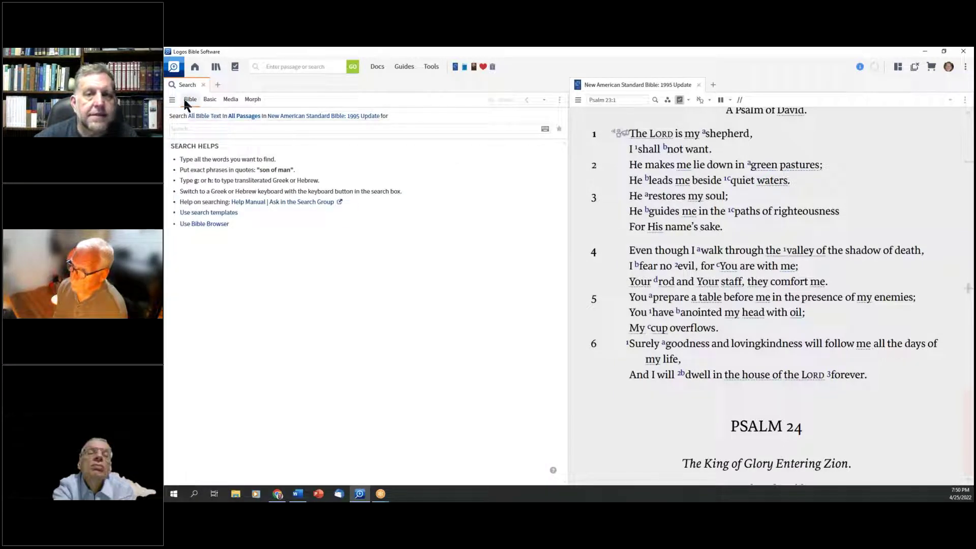
- Run a Basic search for "Propitiation" in all text of all resources and look over the Factbook and library results
left_click(171, 100)
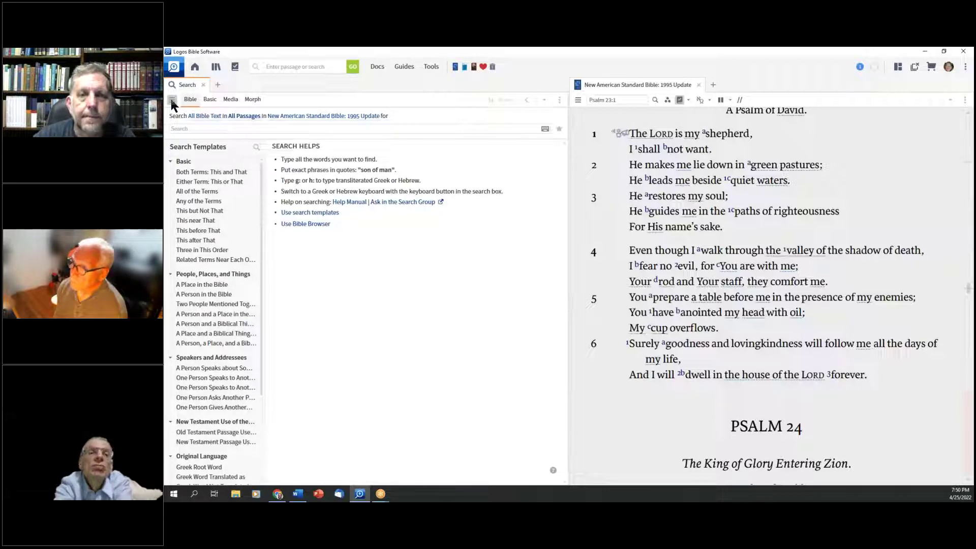
left_click(172, 100)
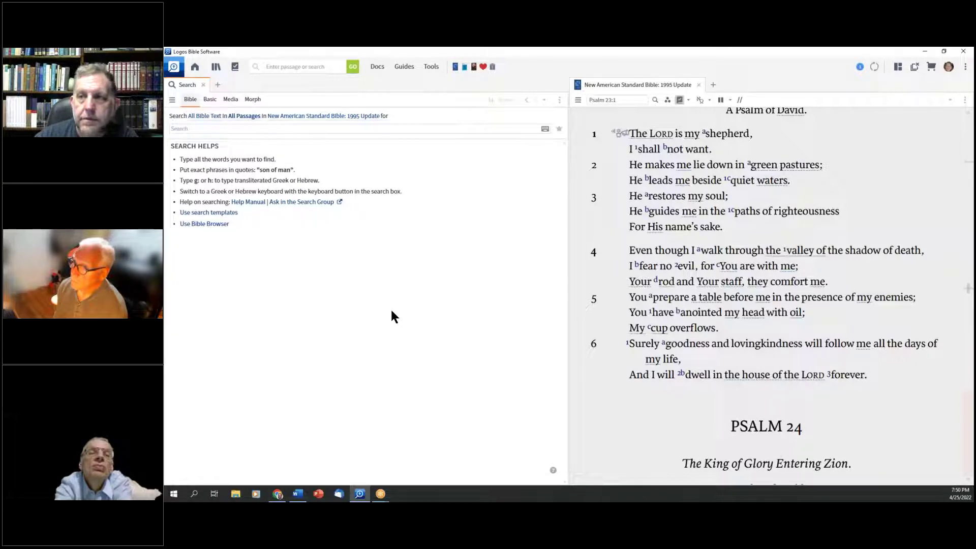
left_click(210, 99)
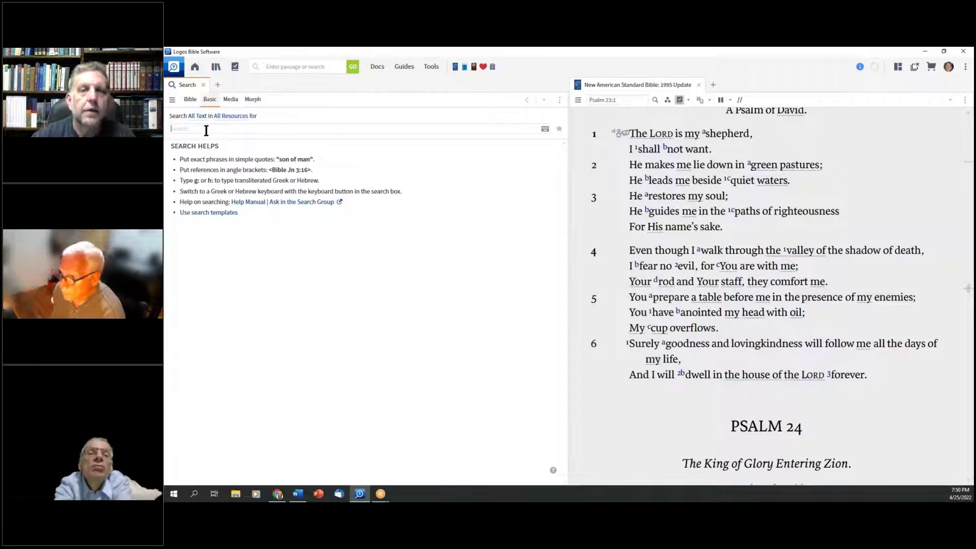
type("Propitiation")
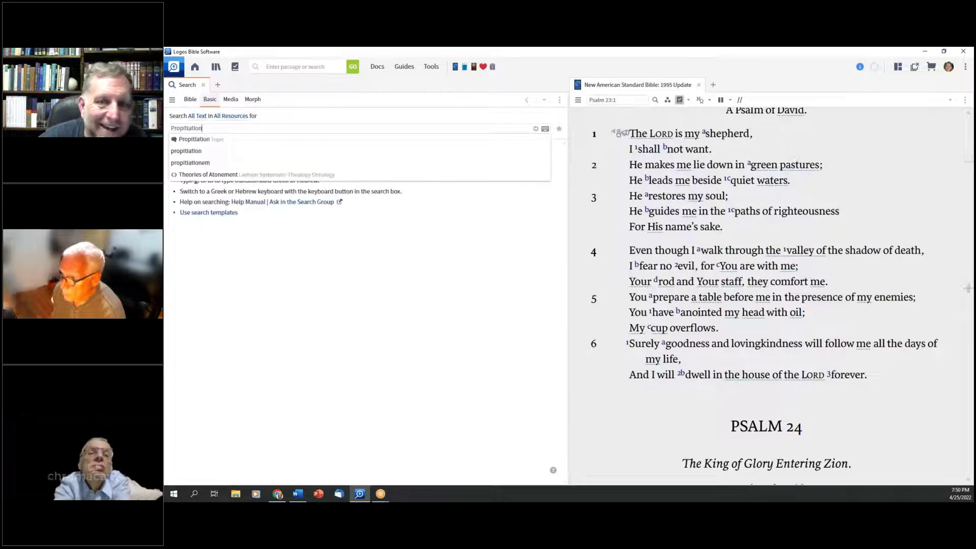
key("Return")
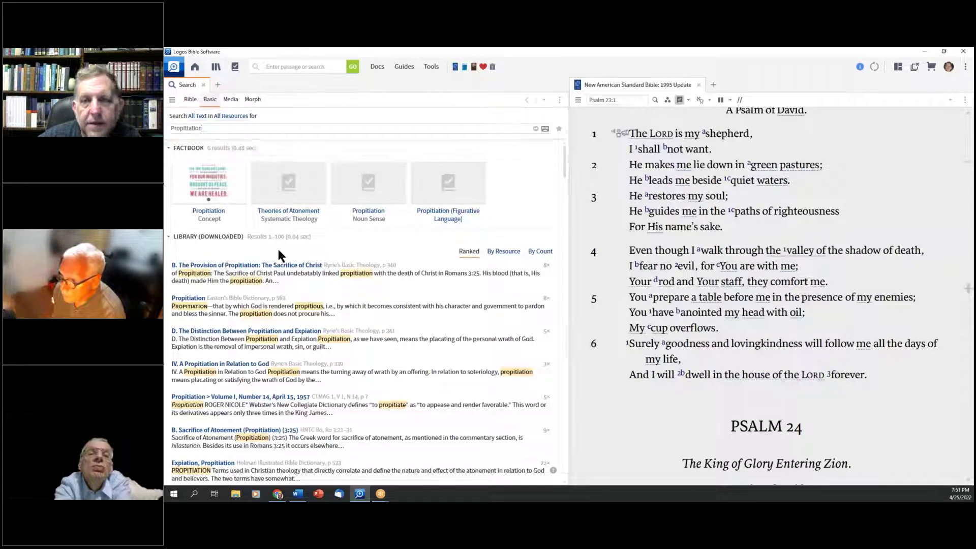
scroll(418, 327, "down", 1)
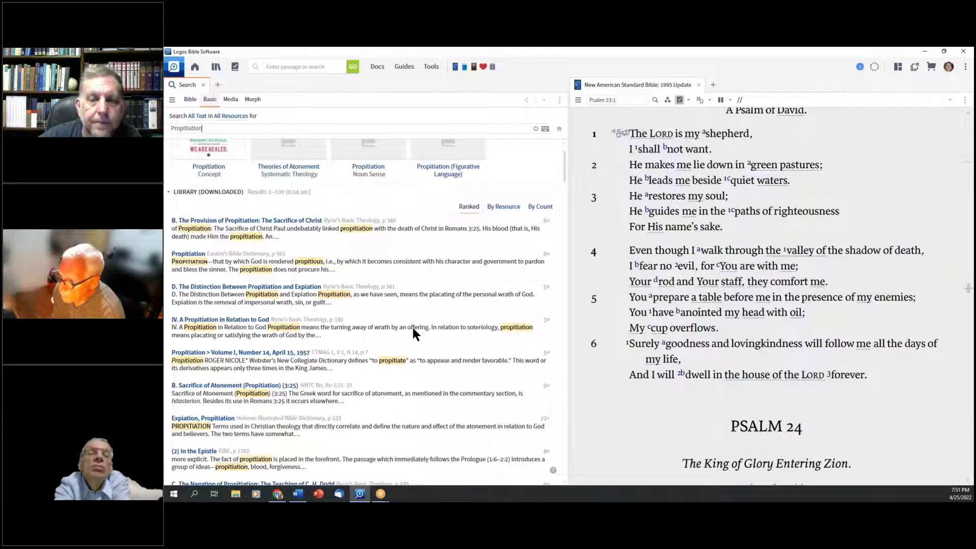
scroll(415, 328, "down", 2)
scroll(410, 326, "up", 3)
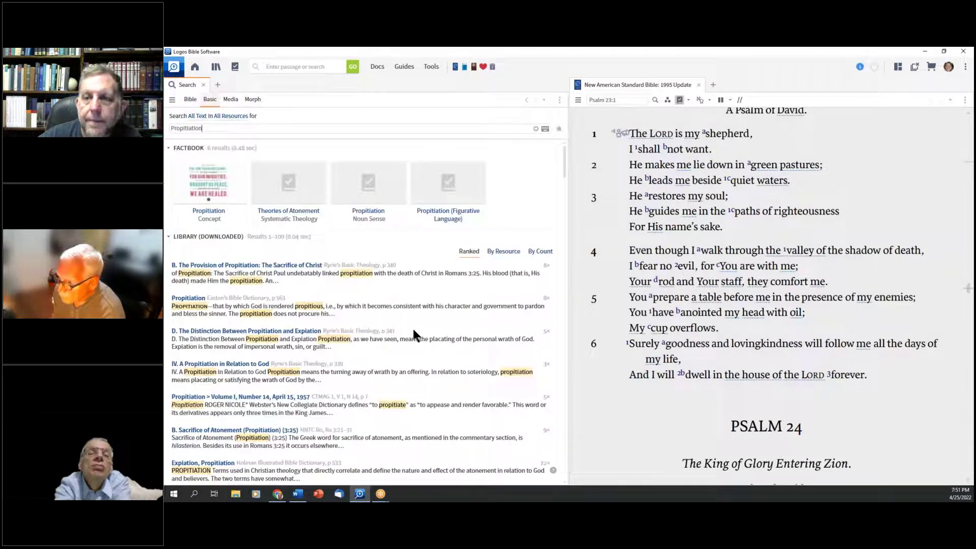
- Change the Basic search scope to Everything and set it back to All Resources
left_click(190, 99)
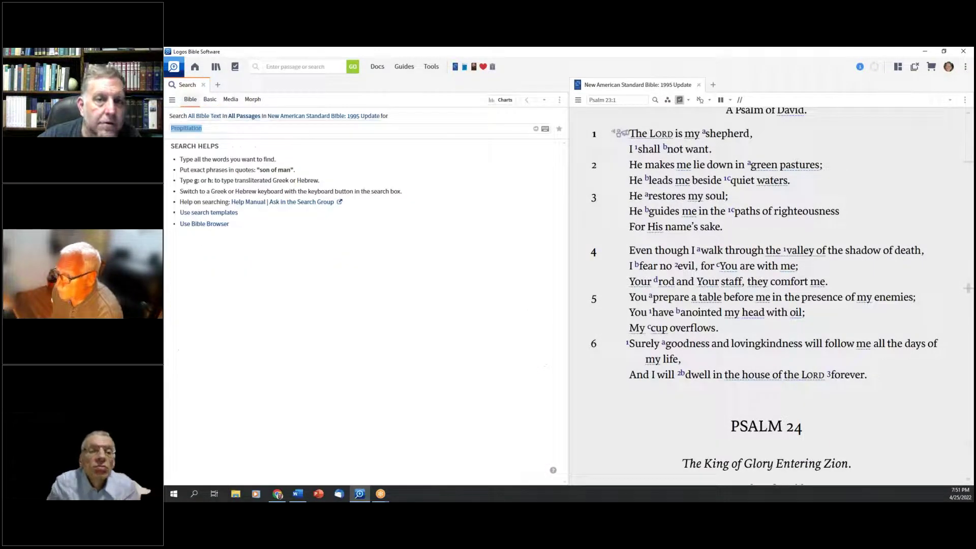
left_click(211, 99)
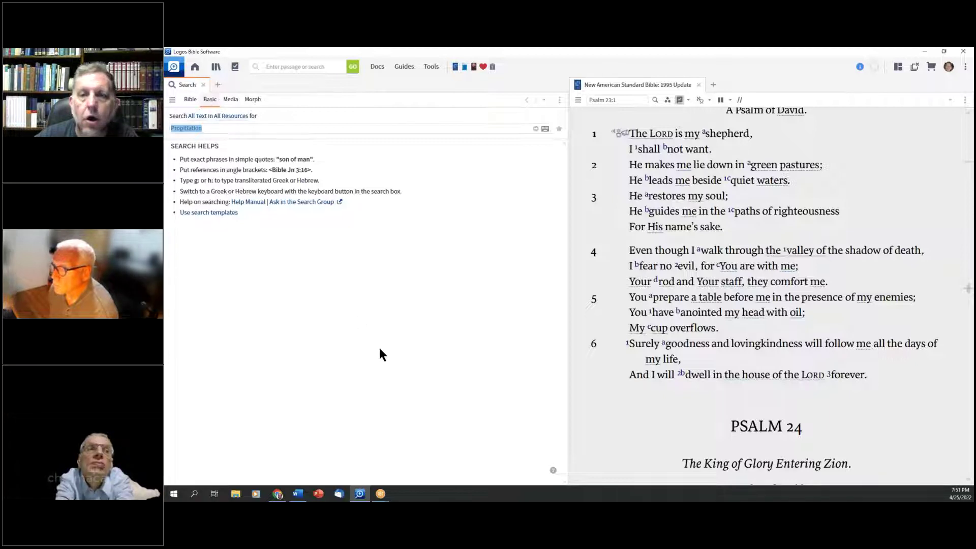
left_click(237, 120)
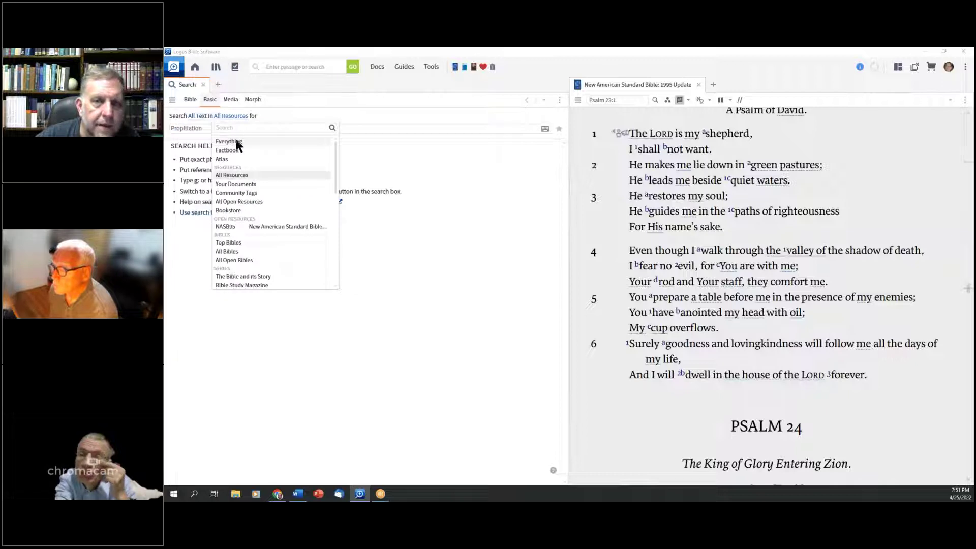
left_click(236, 142)
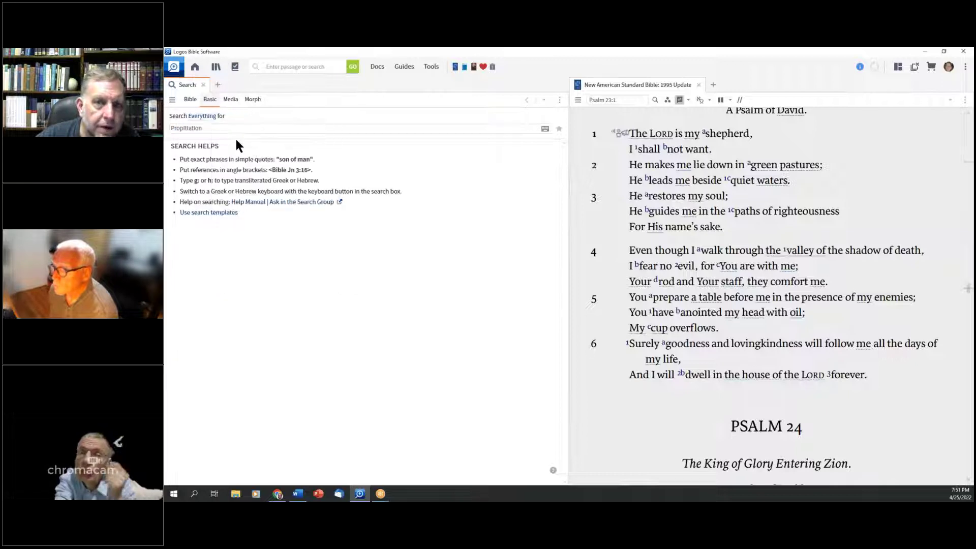
left_click(204, 116)
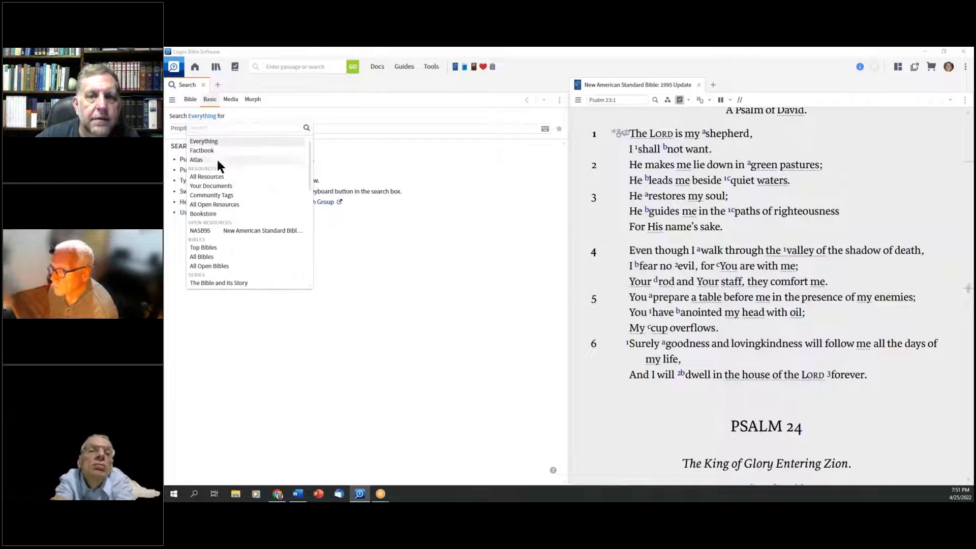
left_click(228, 176)
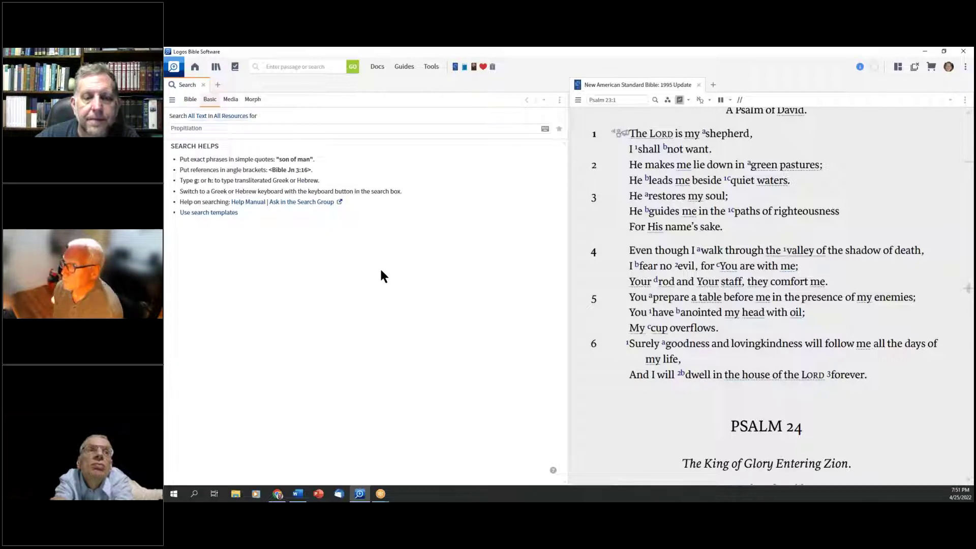
- Look through the Bible, Basic, Media and Morph search types
left_click(190, 100)
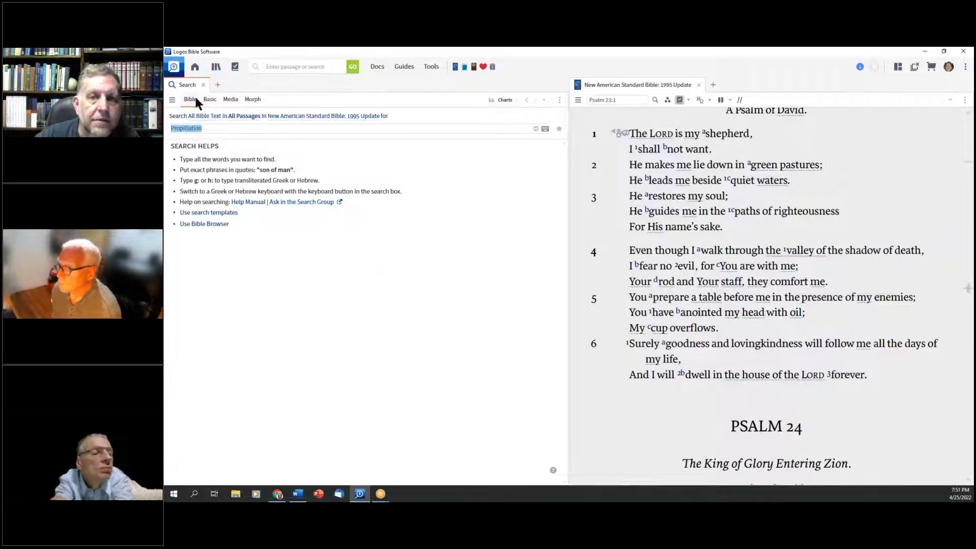
left_click(210, 99)
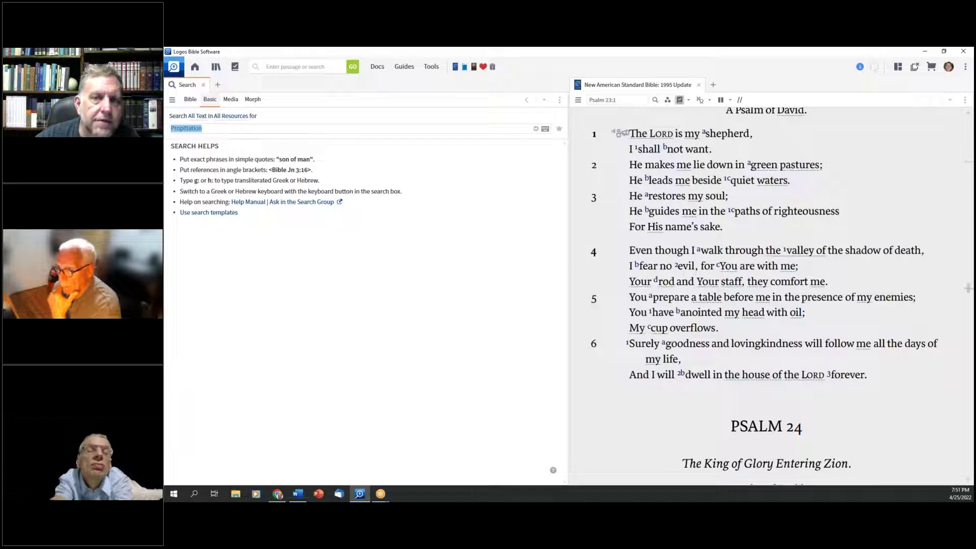
left_click(231, 99)
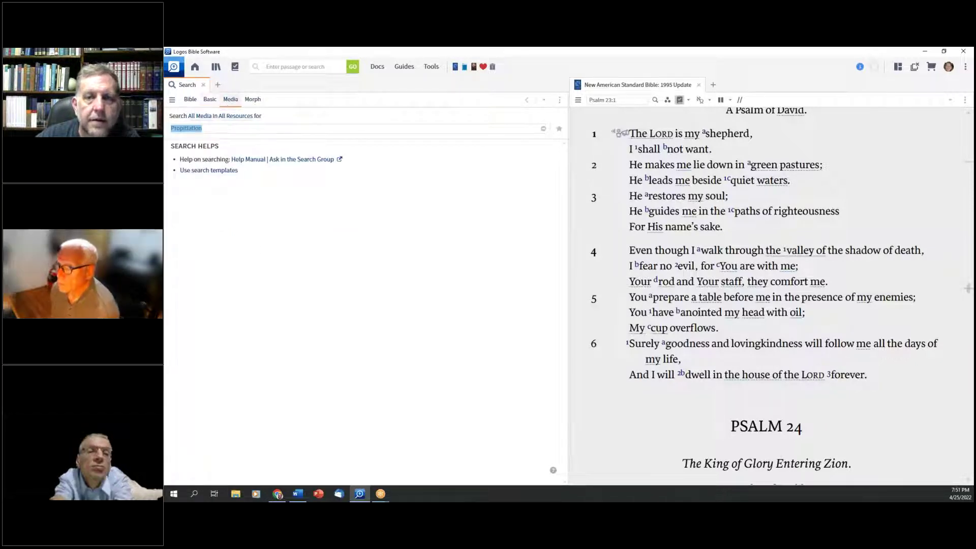
left_click(210, 100)
left_click(254, 99)
- Compare the search templates offered for Morph, Media, Basic and Bible searches, and hide the template list
left_click(172, 100)
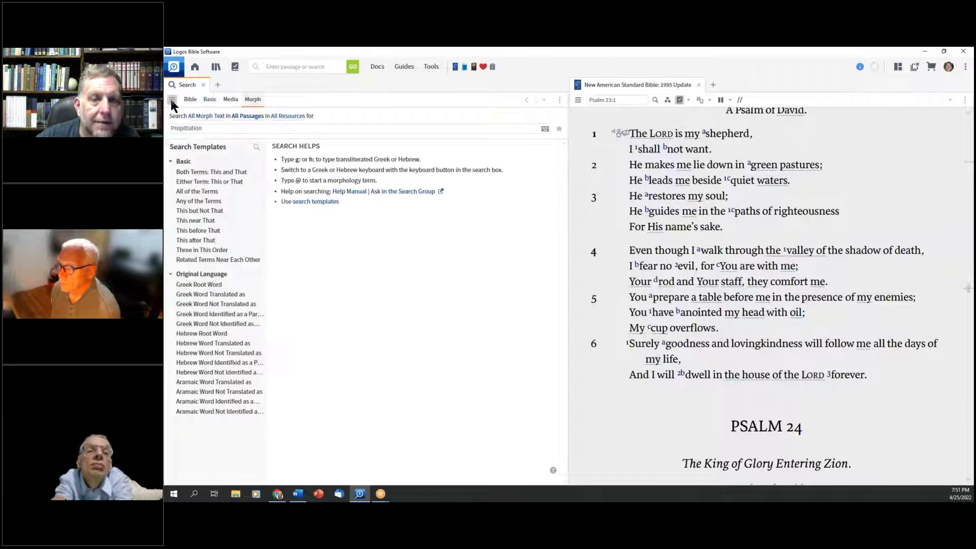
left_click(231, 99)
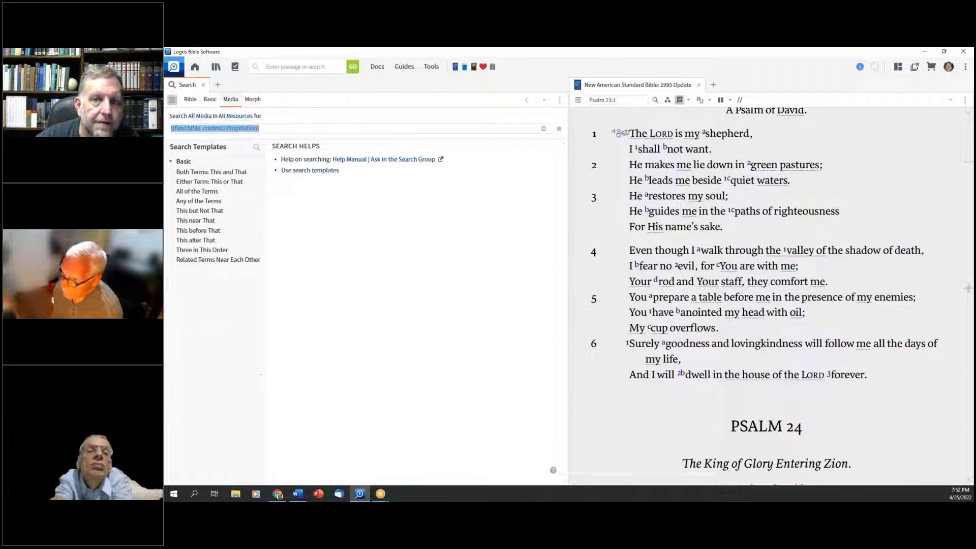
left_click(216, 100)
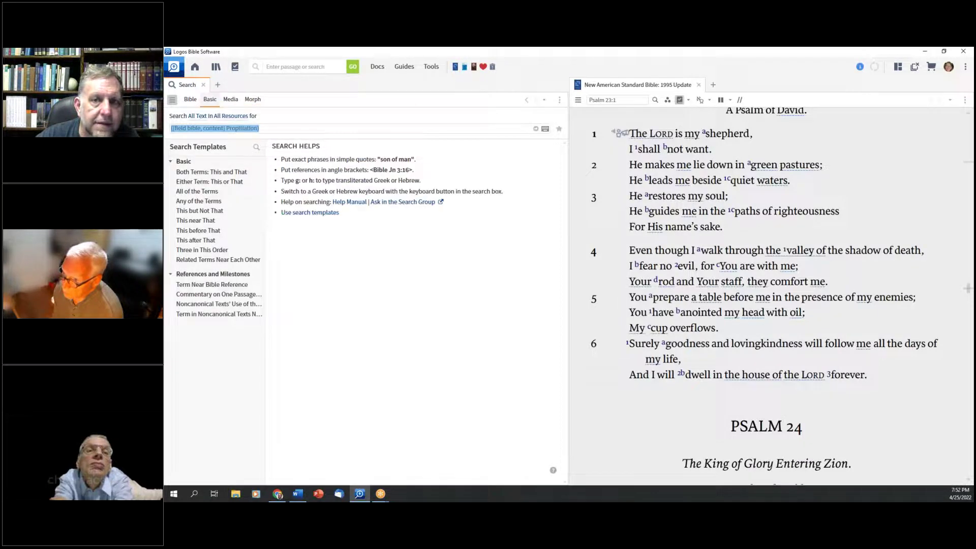
left_click(191, 101)
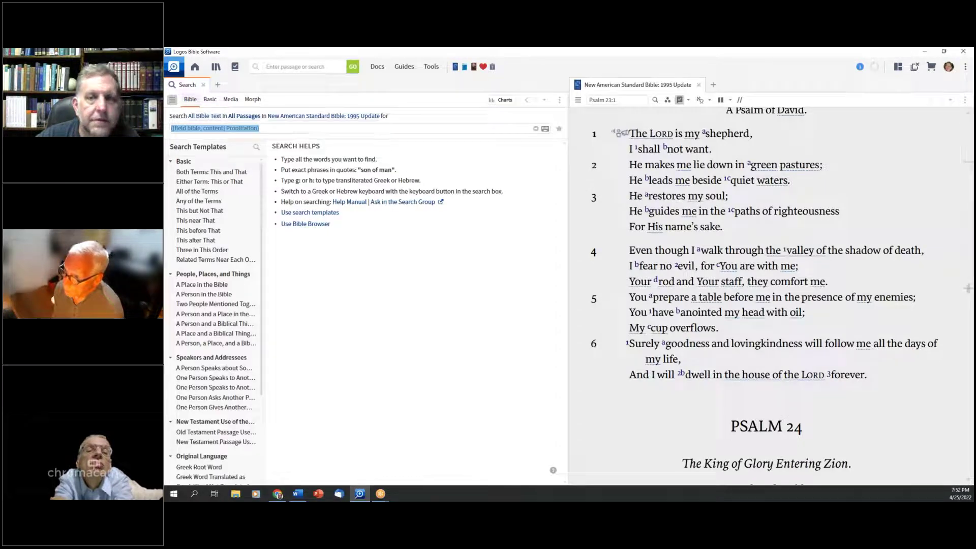
left_click(172, 101)
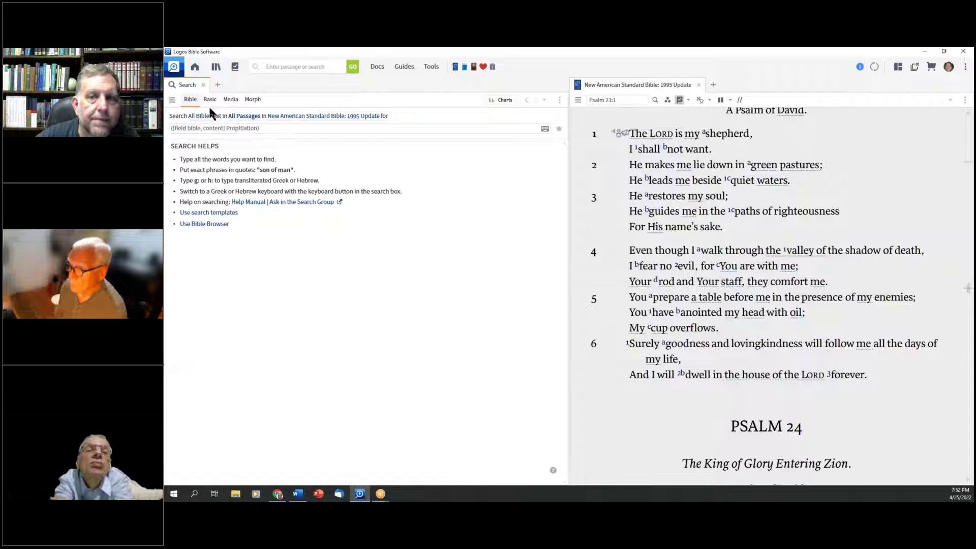
- Clear the Bible search query and close the search panel
left_click(273, 128)
key("BackSpace")
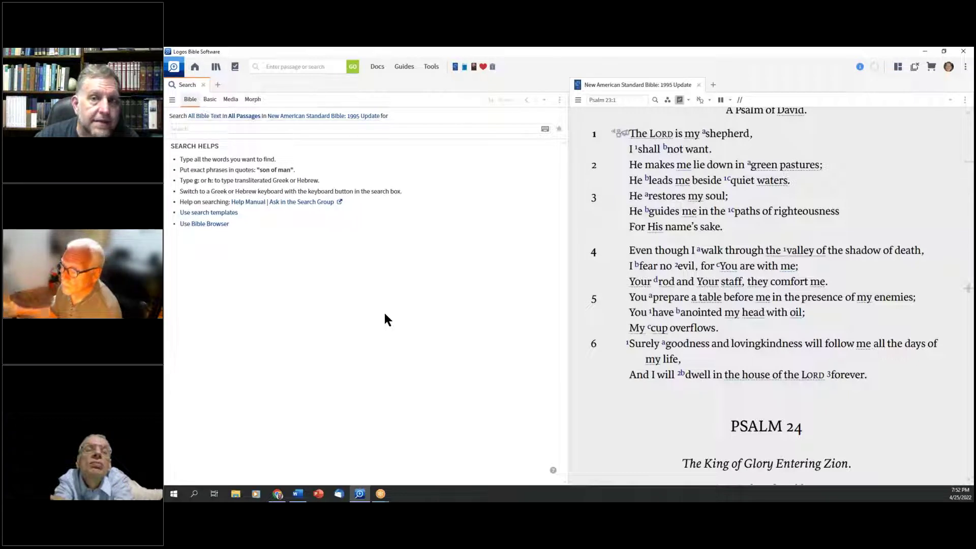
left_click(203, 84)
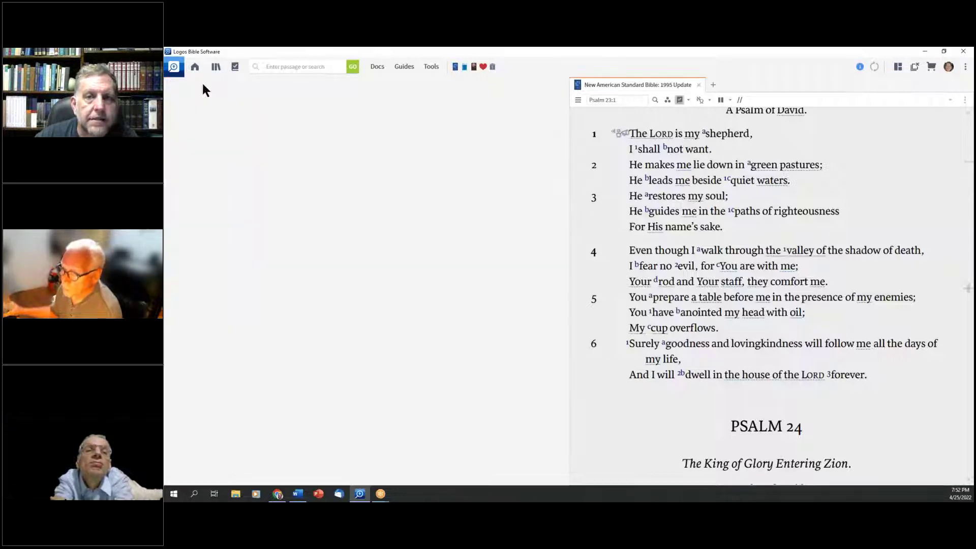
- Open a new Bible search, search all passages of the NASB95 for "Timothy", and close the search
left_click(256, 67)
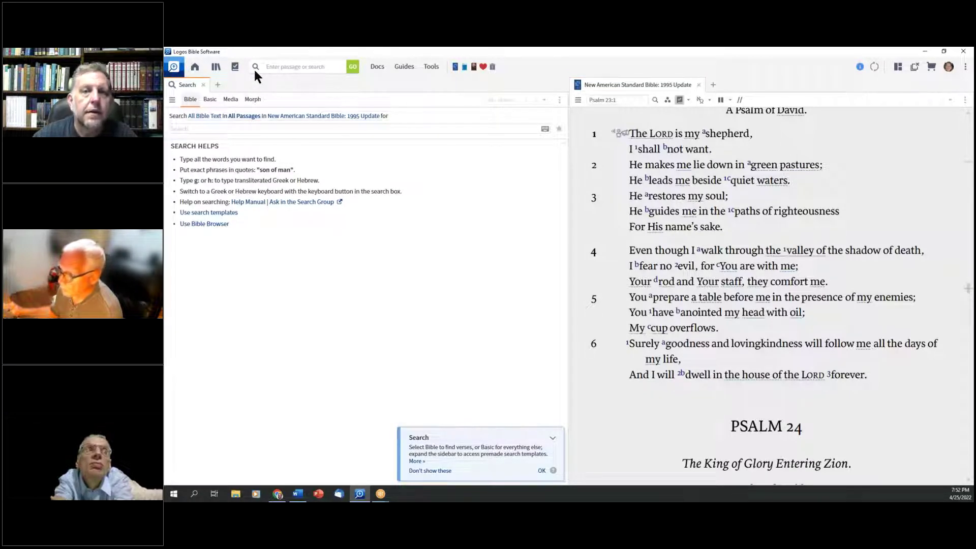
type("Timothy")
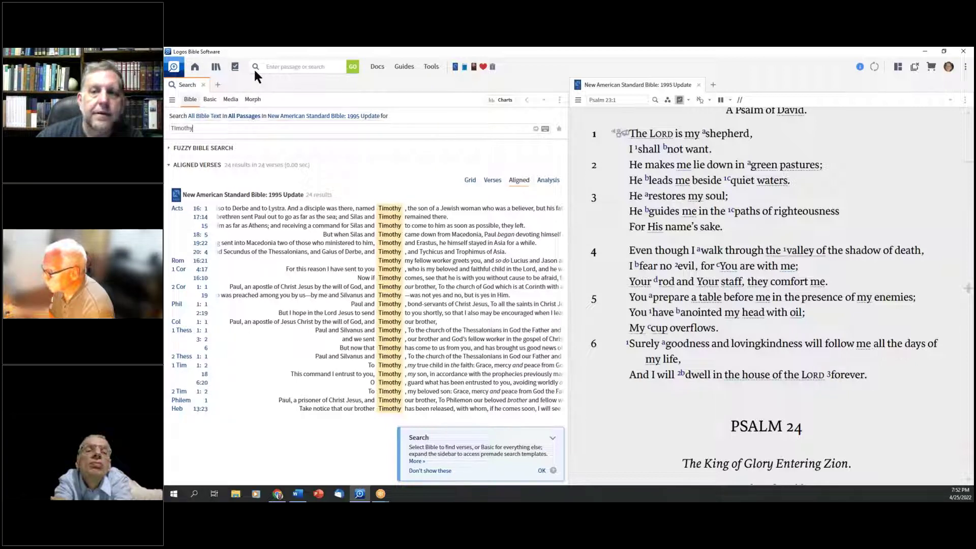
left_click(203, 85)
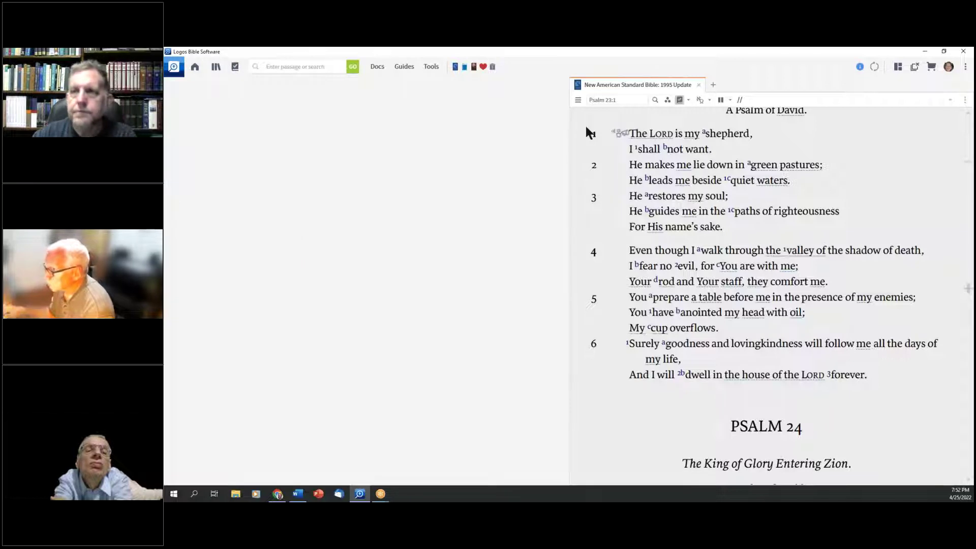
- Go to 1 Timothy in the New American Standard Bible
left_click(627, 99)
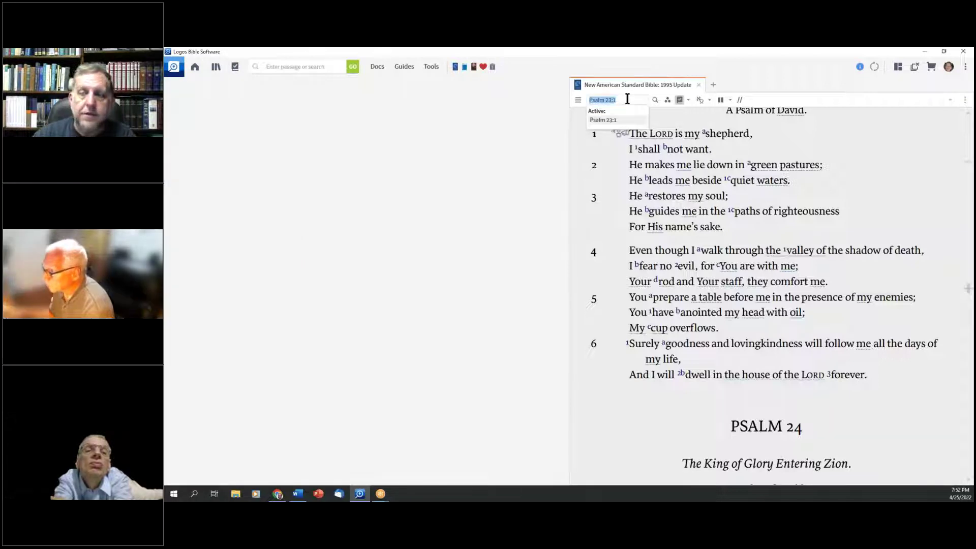
type("1 Tim")
key("Return")
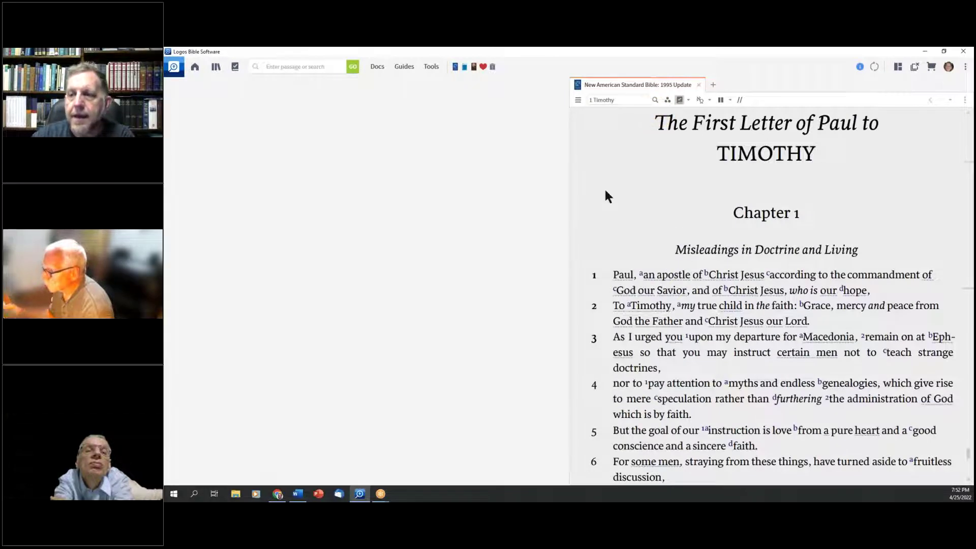
- Run a Bible search on the selected word "Timothy" from 1 Timothy 1:2, and close the search
right_click(652, 310)
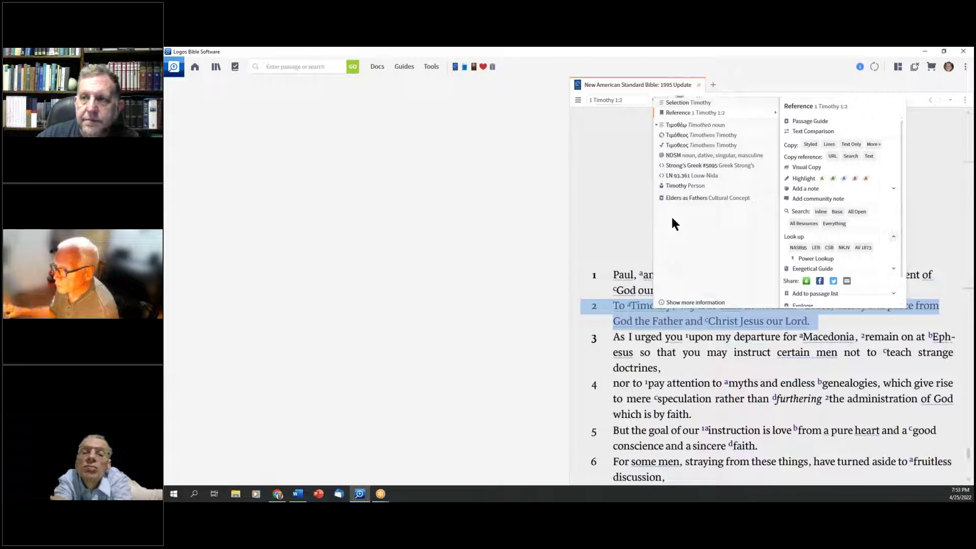
mouse_move(699, 107)
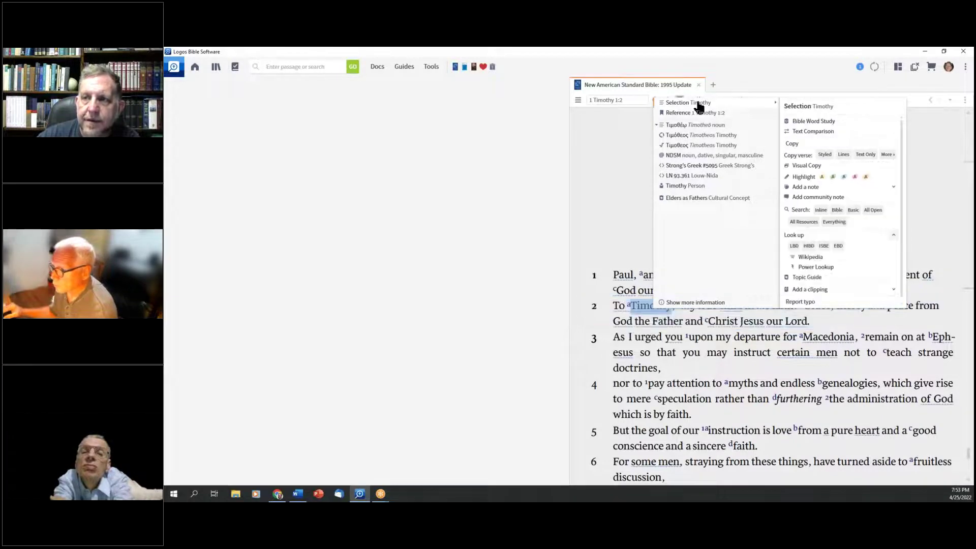
left_click(836, 211)
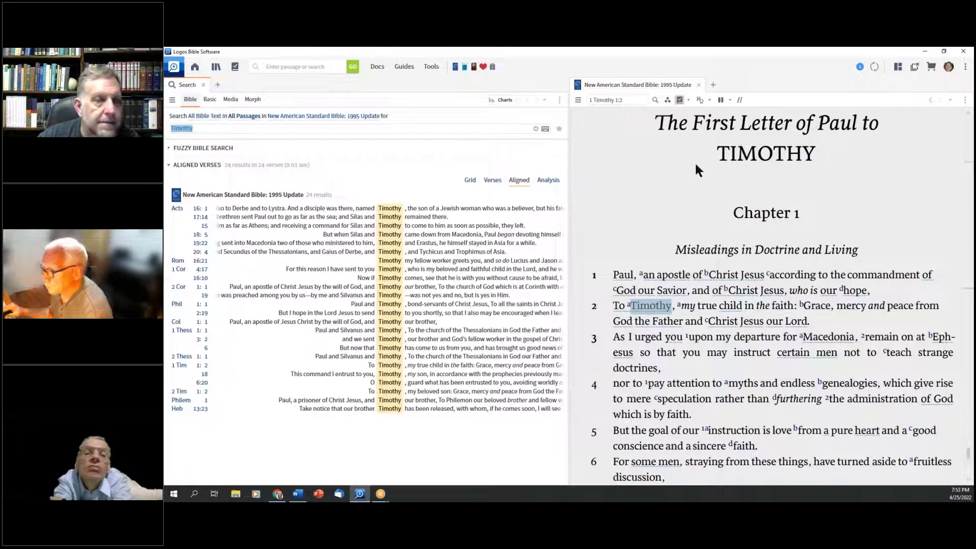
left_click(202, 84)
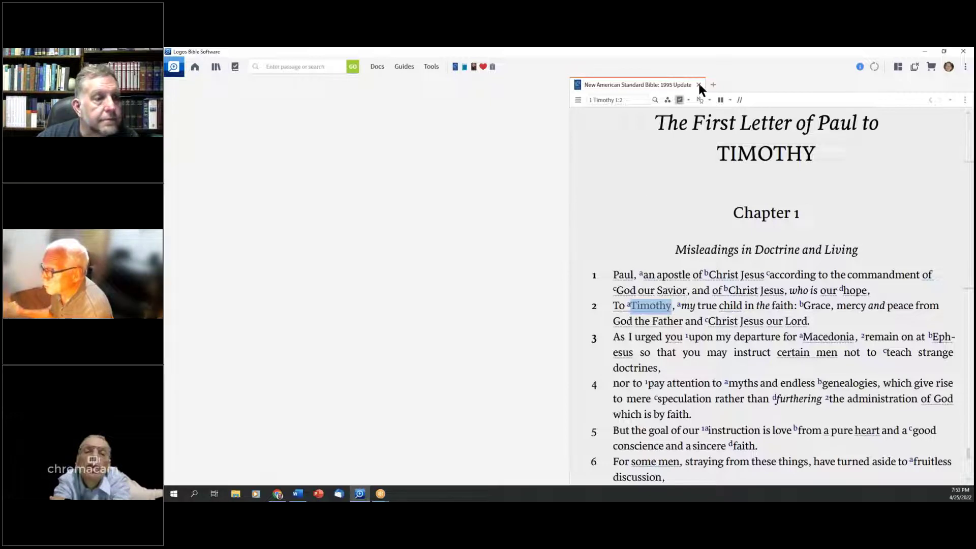
- Run a Bible search for the person Timothy, starting from his name in 1 Timothy 1:2
right_click(658, 307)
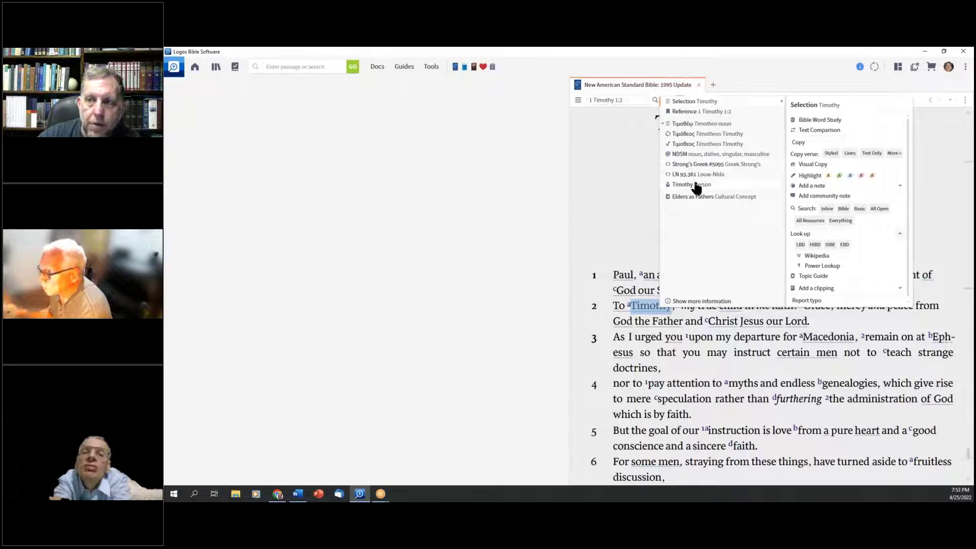
mouse_move(696, 188)
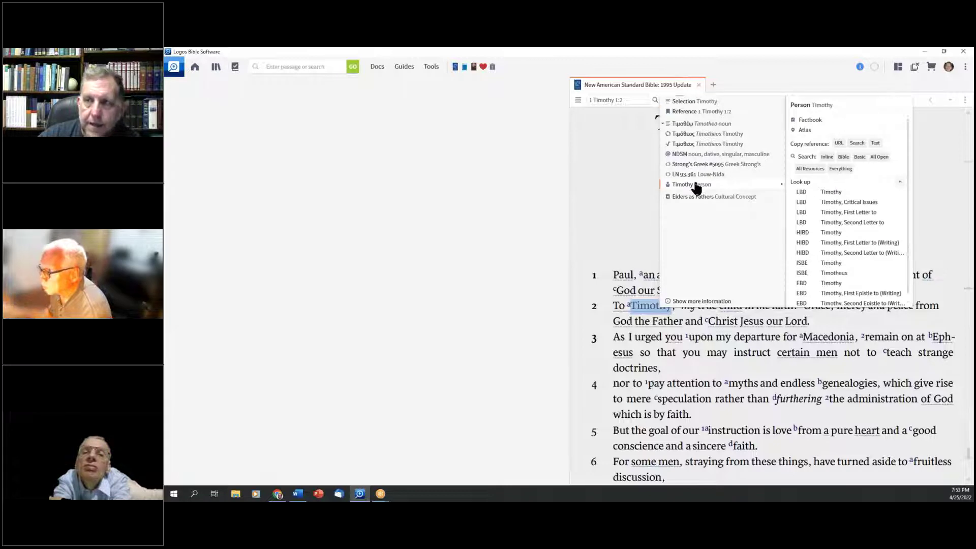
left_click(843, 157)
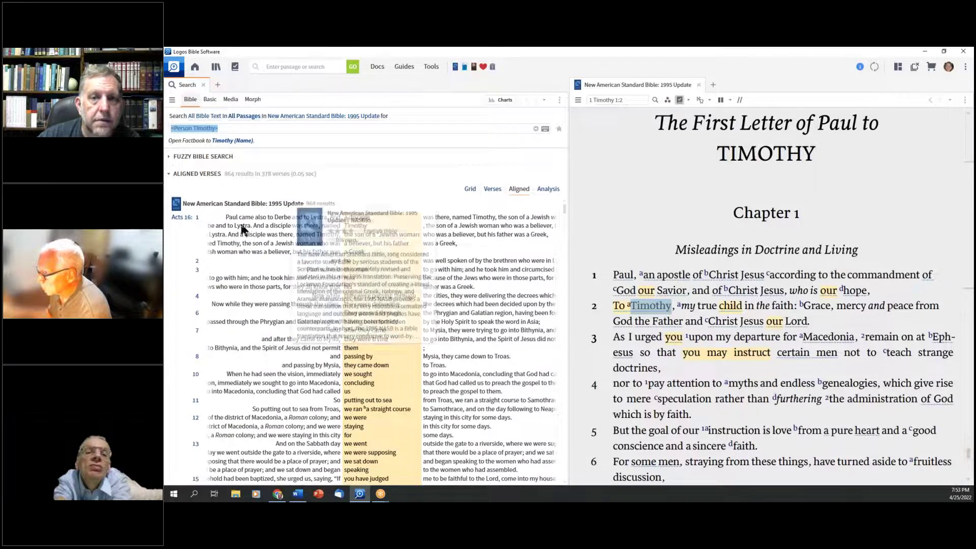
- Open Acts 16:1 in the NASB95 from the person Timothy results and examine the highlighted references in the passage
left_click(195, 218)
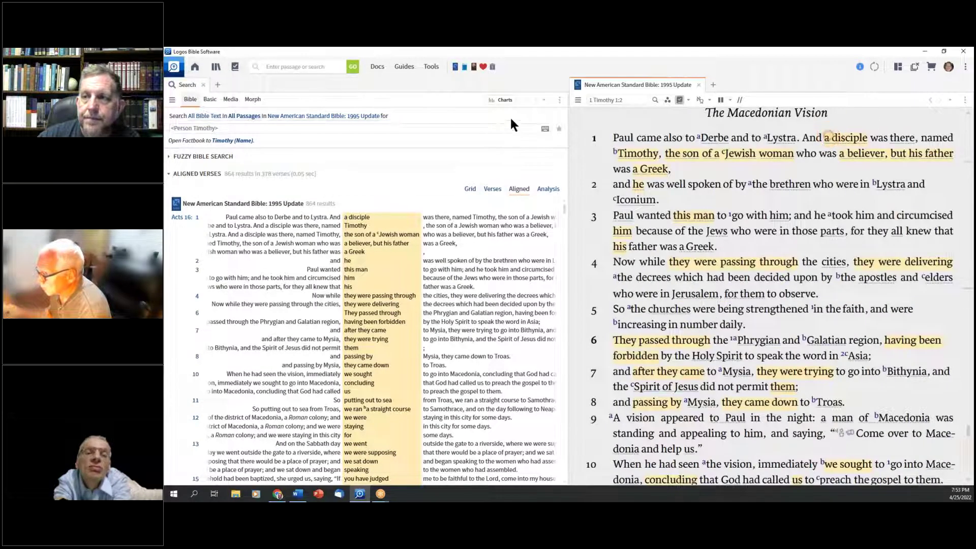
mouse_move(848, 145)
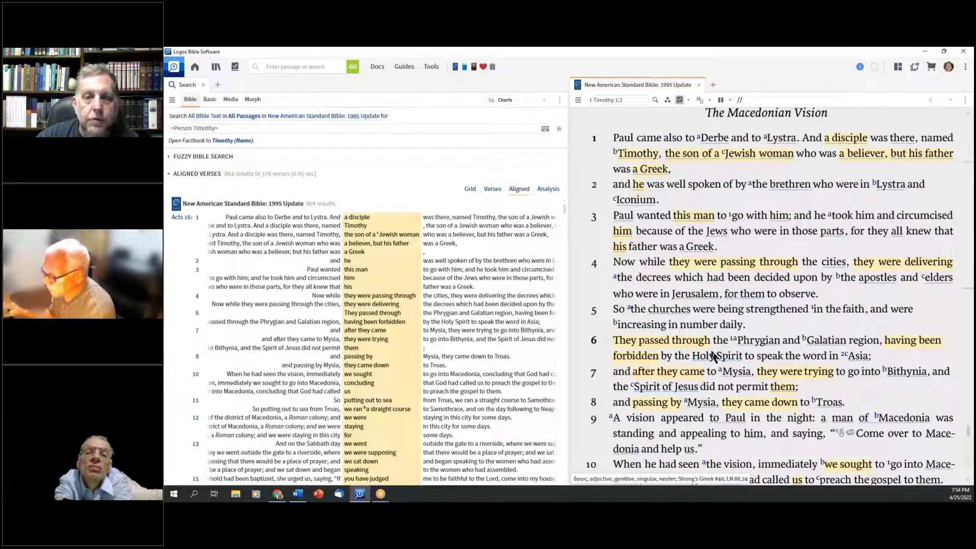
mouse_move(713, 356)
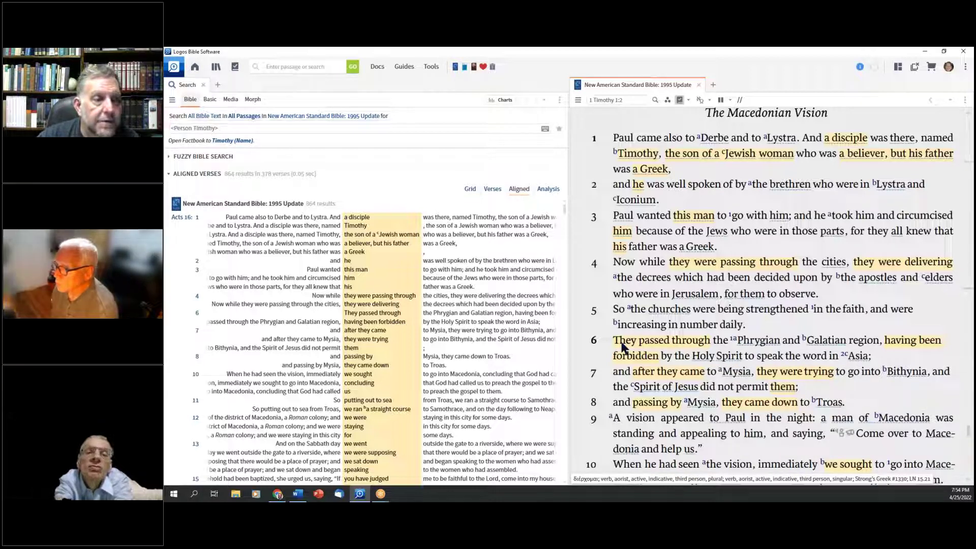
- Run a Bible search on the selected word "Timothy" from Acts 16:1 and close the earlier person search
right_click(640, 160)
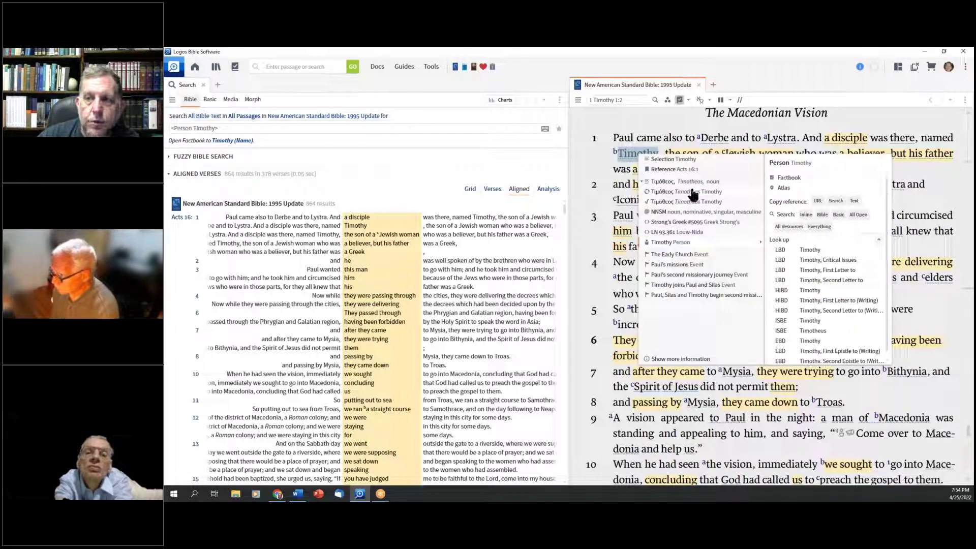
mouse_move(691, 196)
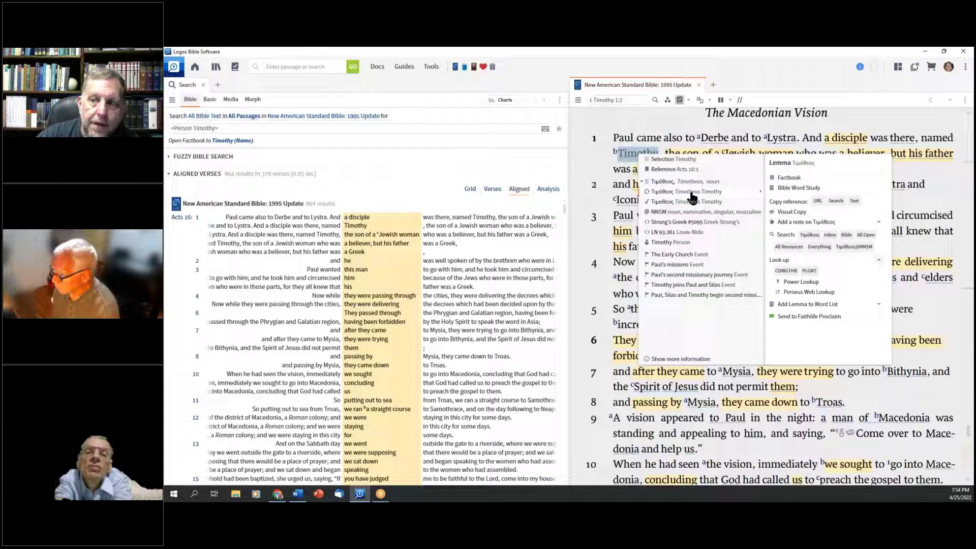
mouse_move(689, 160)
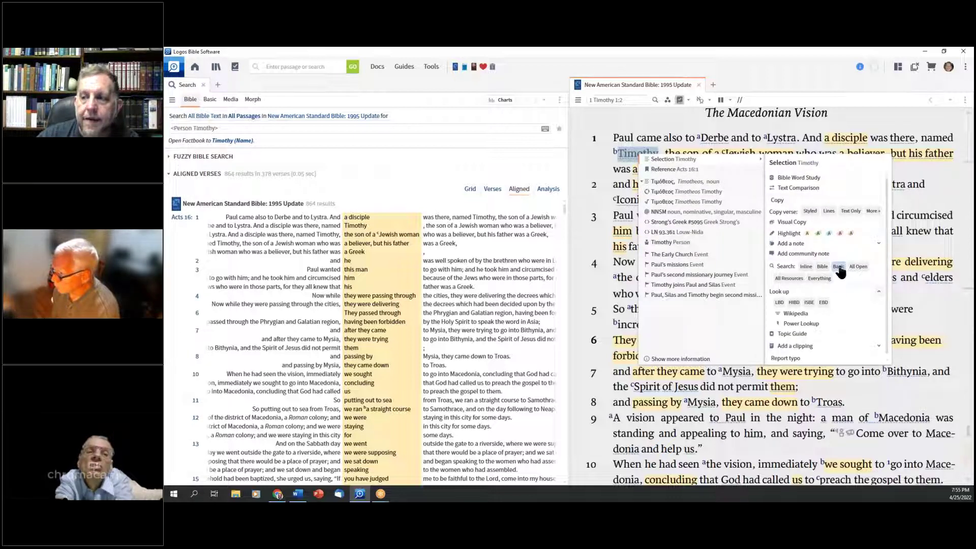
left_click(822, 266)
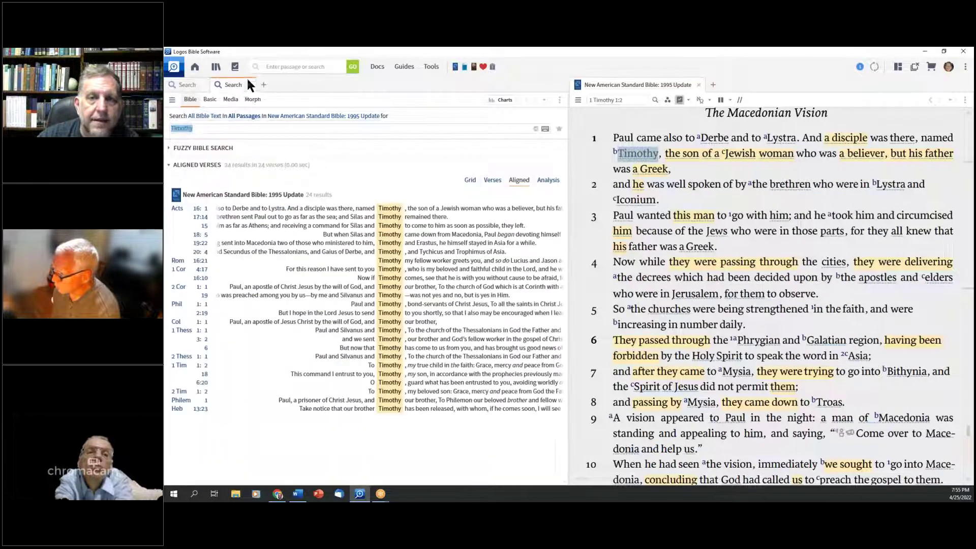
left_click(204, 85)
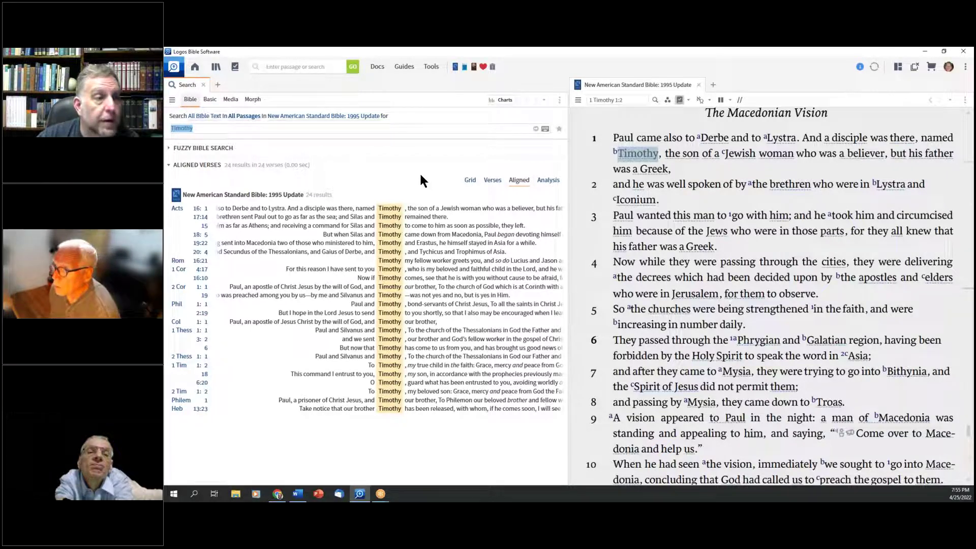
left_click(688, 164)
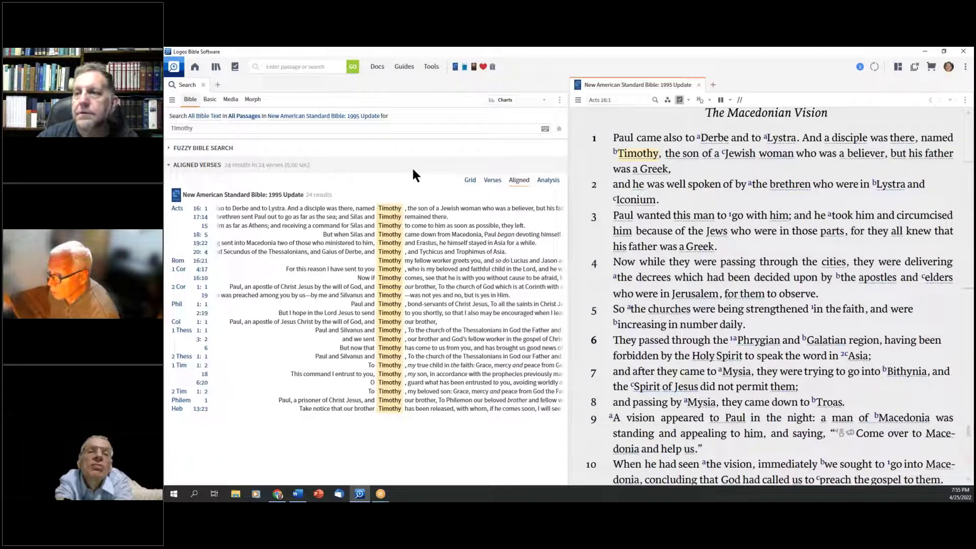
right_click(635, 152)
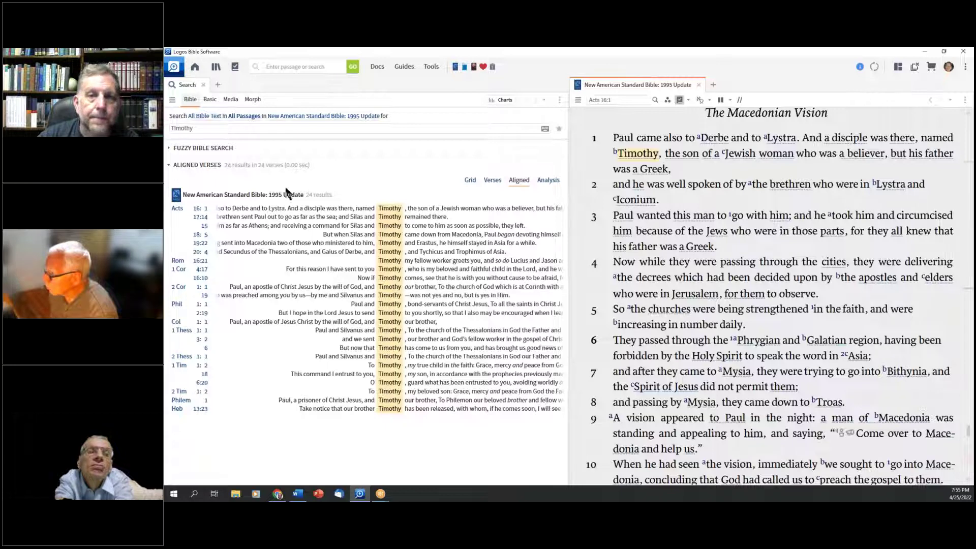
- Clear the "Timothy" query and close the search
left_click(206, 129)
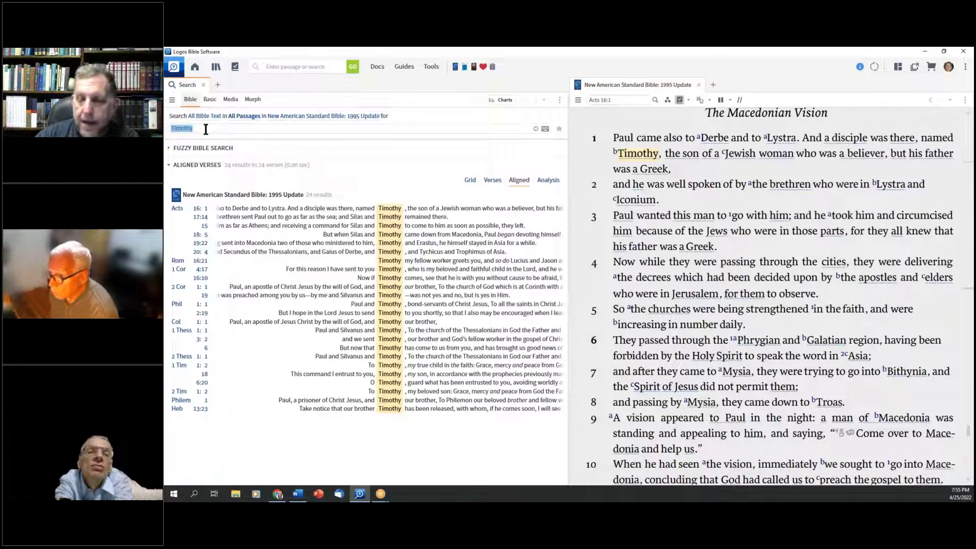
key("BackSpace")
left_click(203, 85)
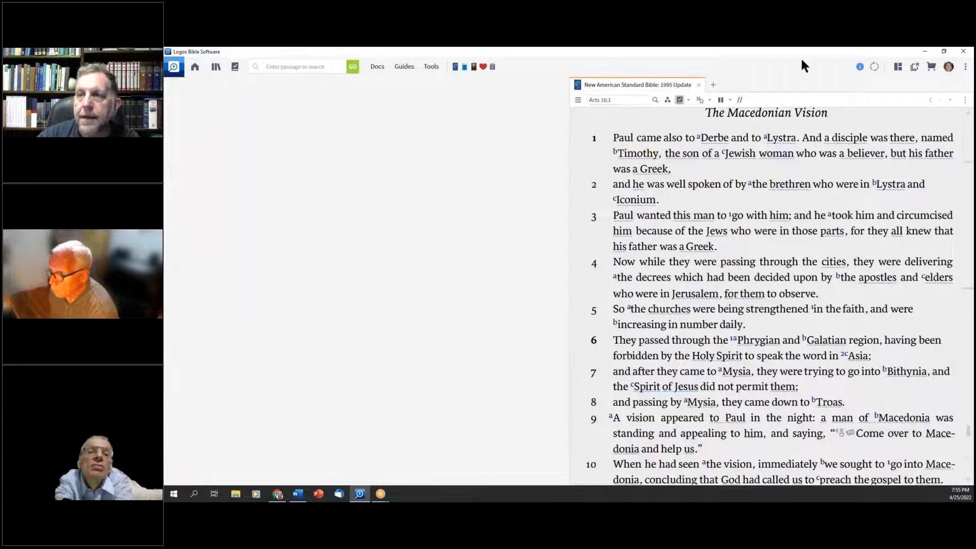
- Open Program Settings, review the Accessibility and Text Display options including Show Selection Menu, and close the settings
left_click(966, 66)
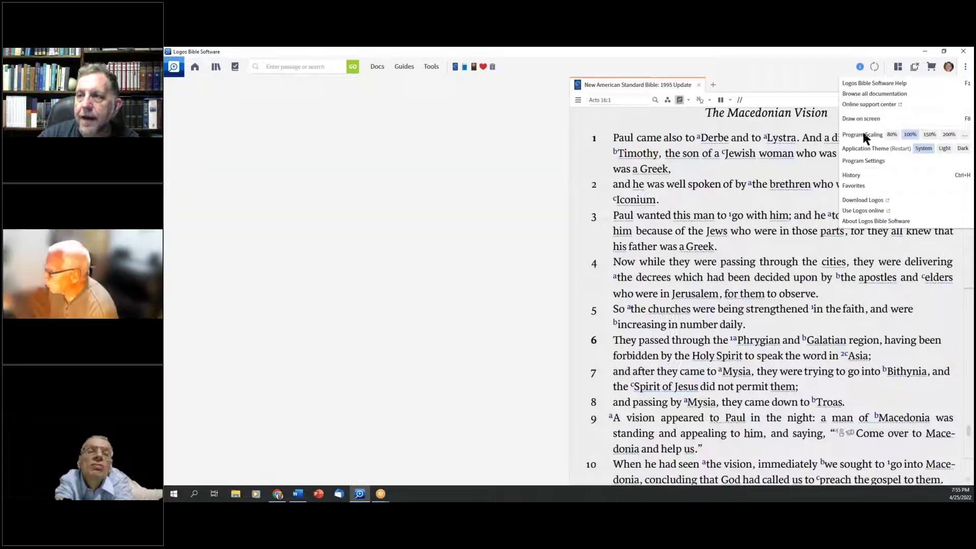
left_click(856, 162)
scroll(352, 294, "down", 3)
scroll(354, 304, "down", 3)
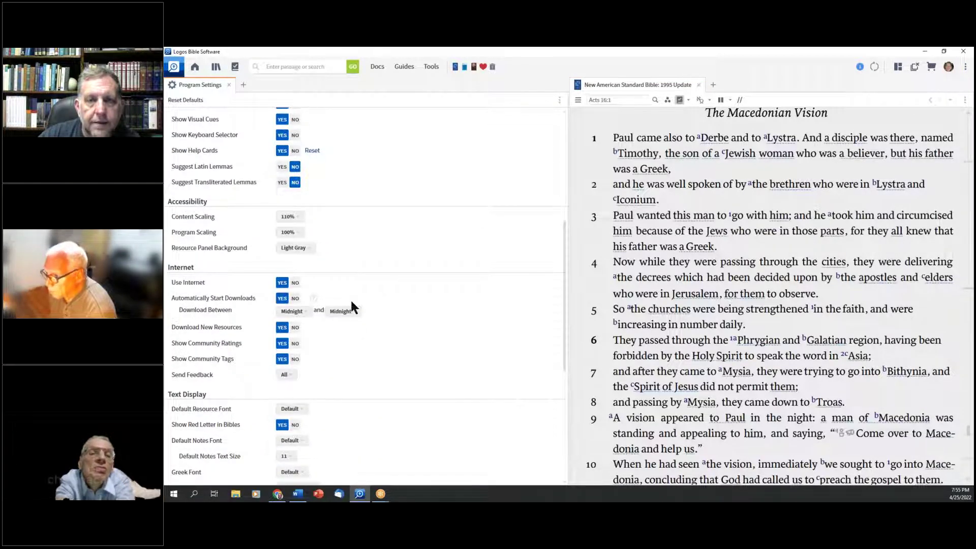
scroll(352, 304, "up", 3)
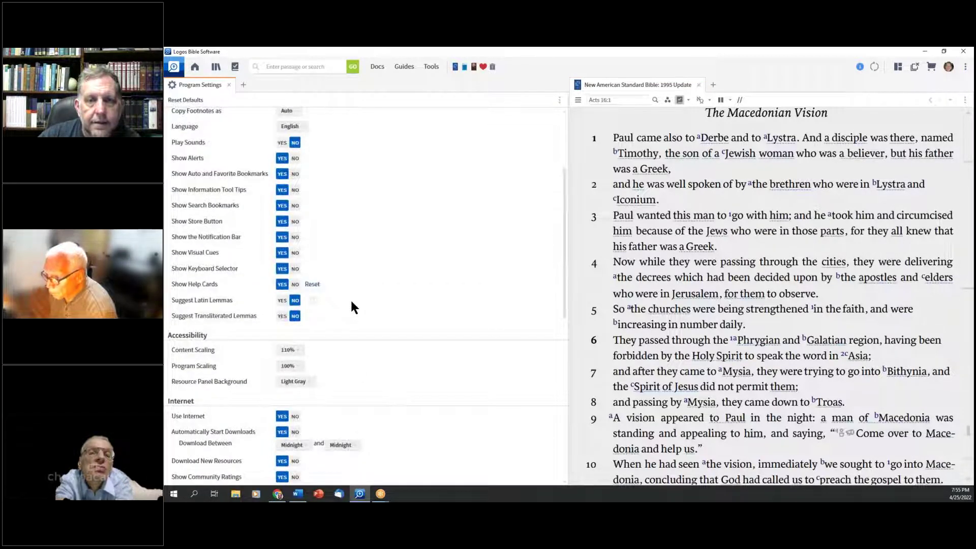
scroll(352, 303, "down", 5)
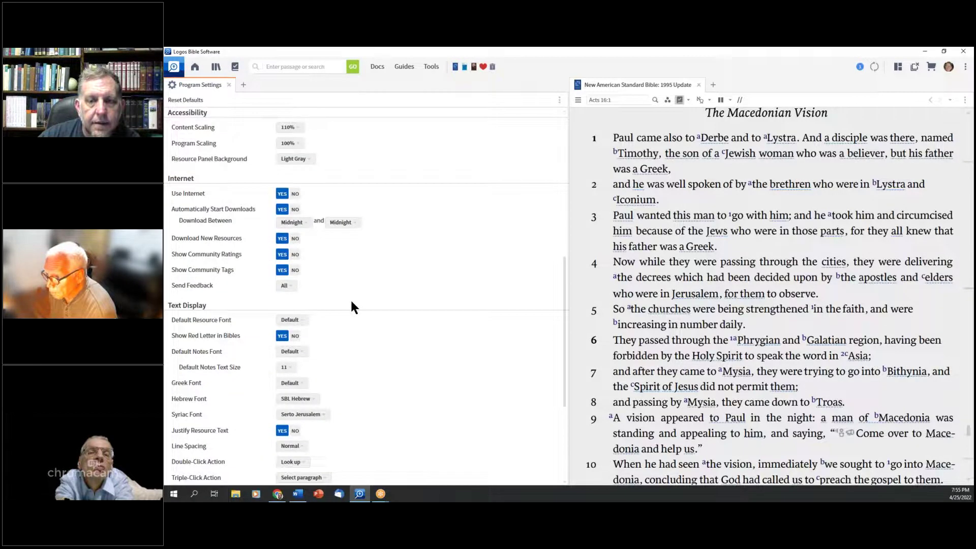
scroll(354, 307, "down", 4)
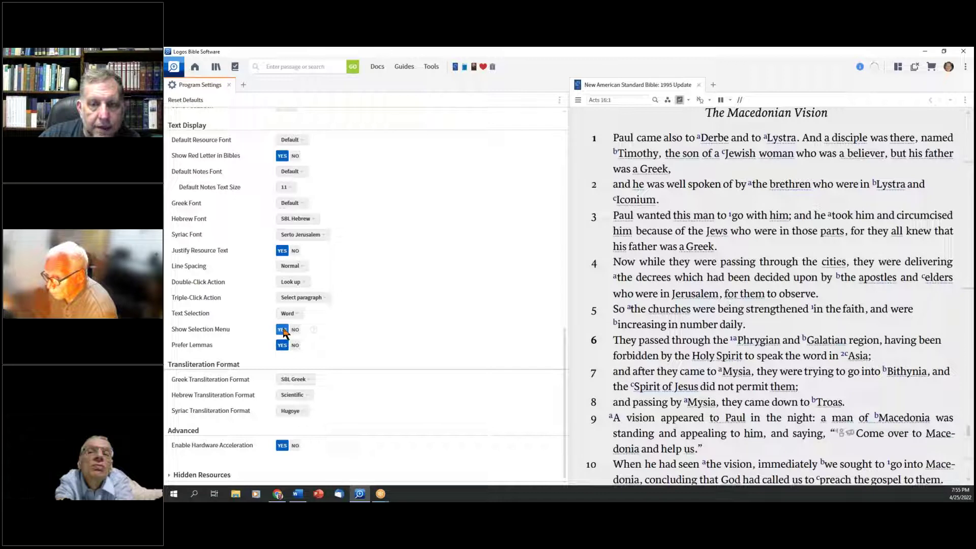
left_click(230, 85)
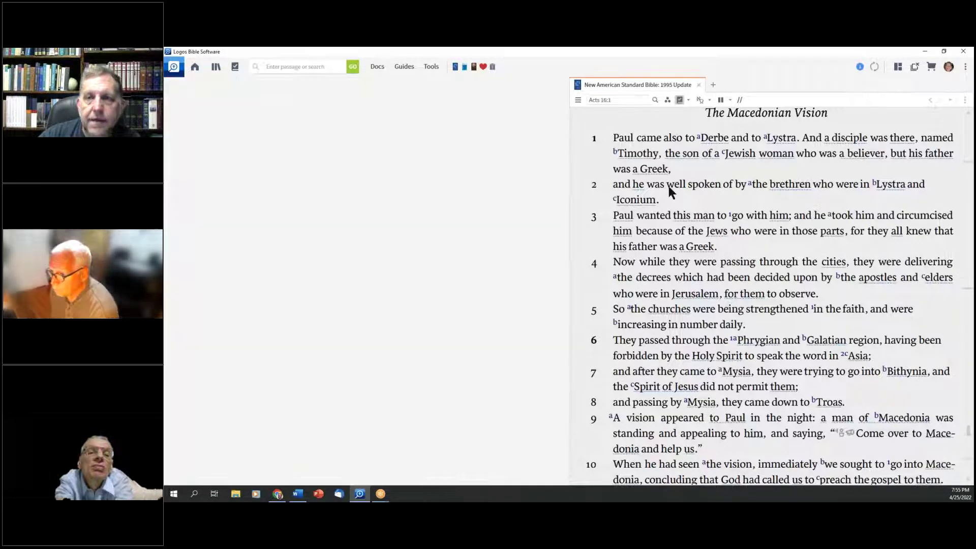
- Search from the selection menu for "Timothy" in Acts 16:1 as a Morph search on its Greek lemma, and close the search
double_click(624, 158)
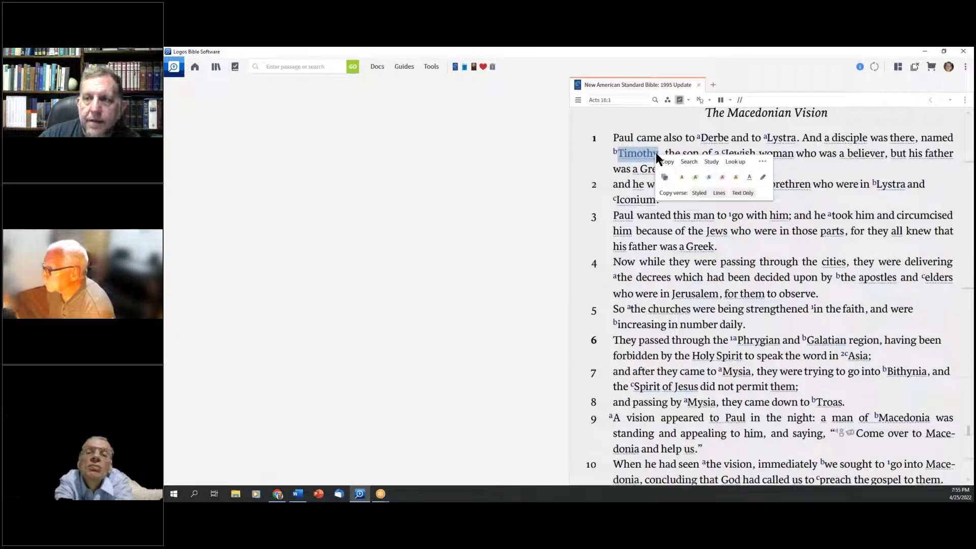
left_click(690, 162)
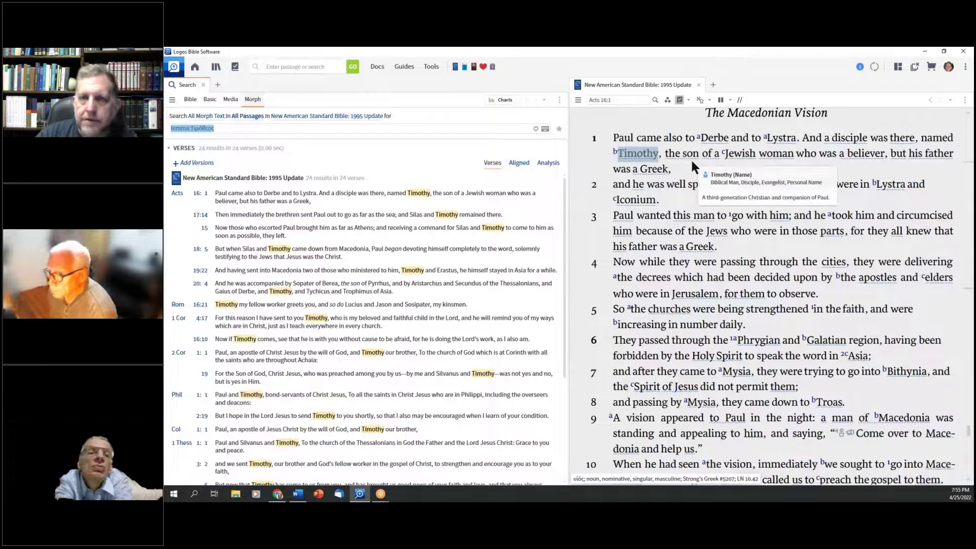
left_click(210, 99)
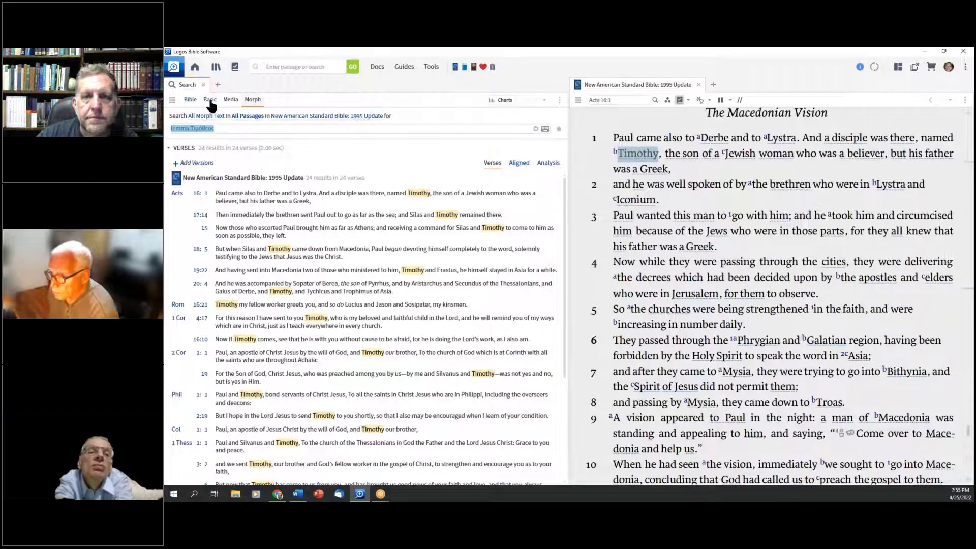
left_click(203, 85)
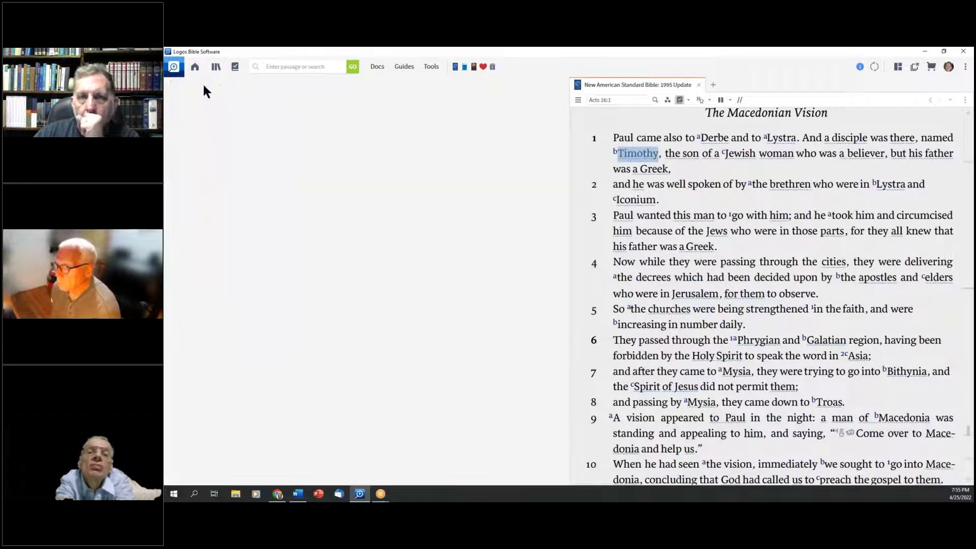
- Open the Factbook entry for Timothy from his name in Acts 16:1 and close it
mouse_move(626, 158)
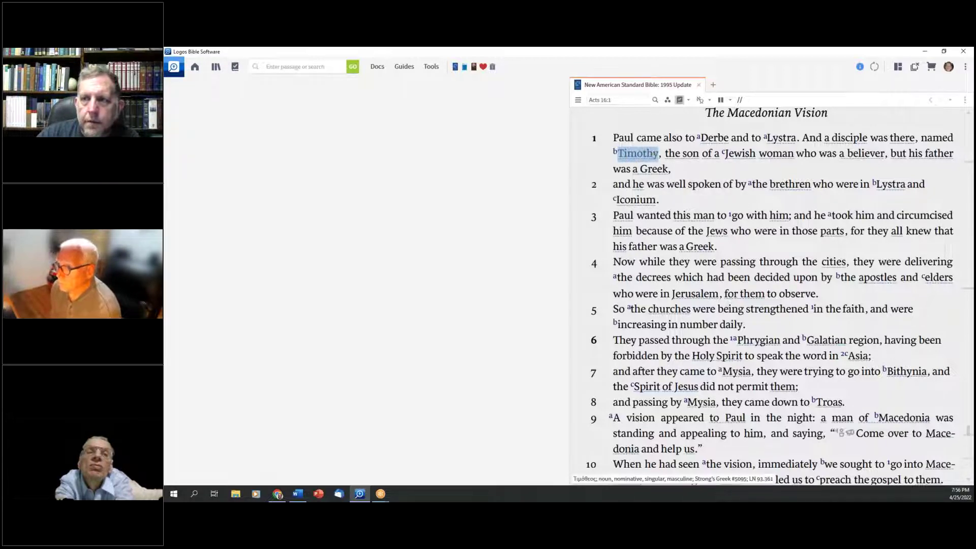
left_click(635, 157)
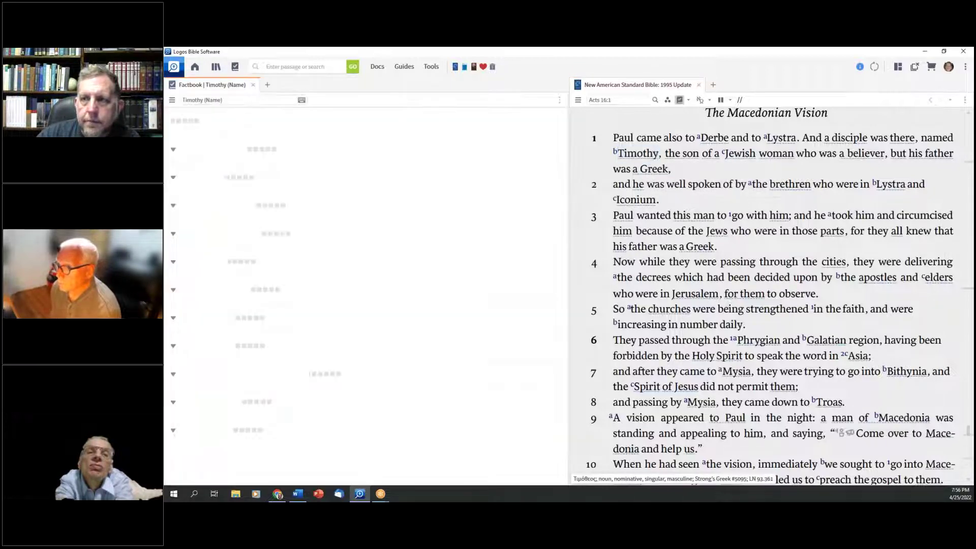
left_click(253, 86)
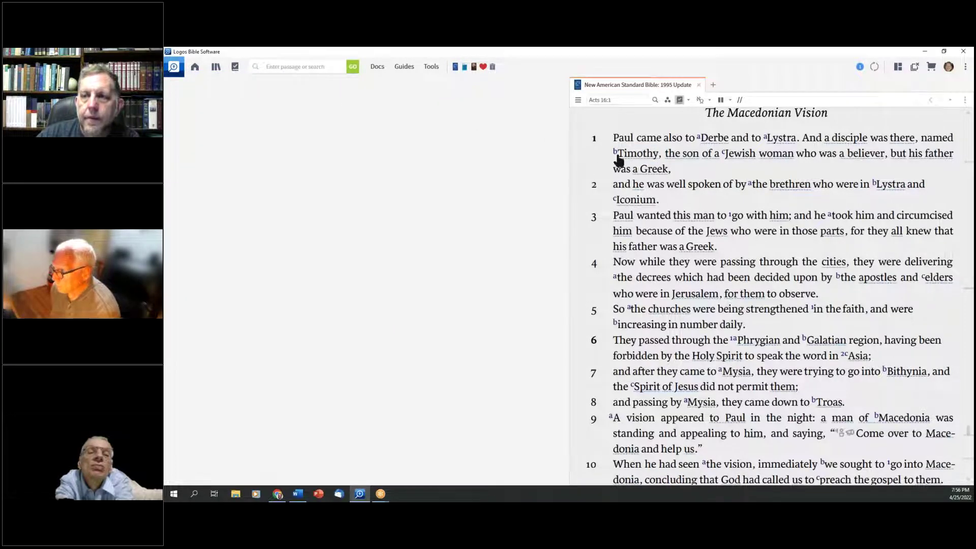
- Select "Timothy" in Acts 16:1, run a Bible search on the selection and close it, and open and close a blank search
left_click_drag(618, 157, 656, 156)
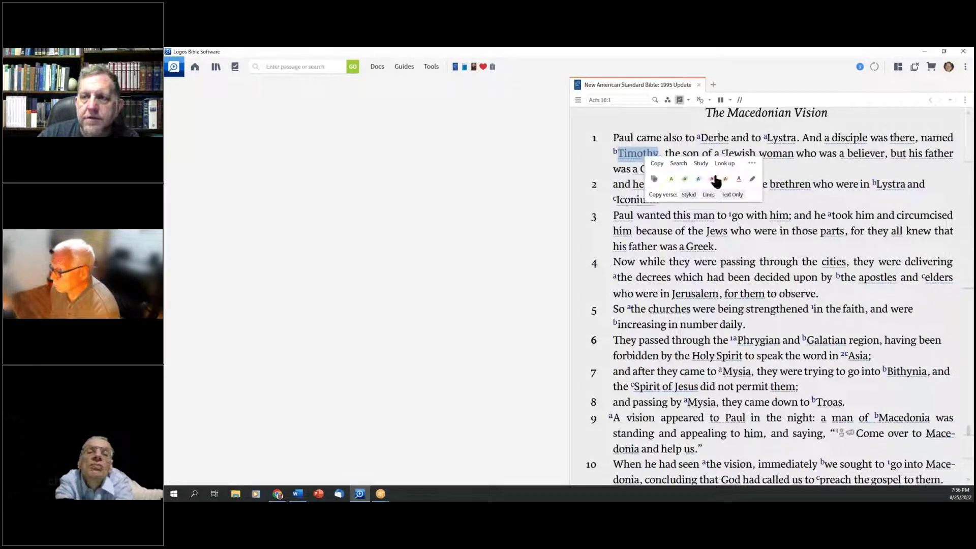
left_click(752, 163)
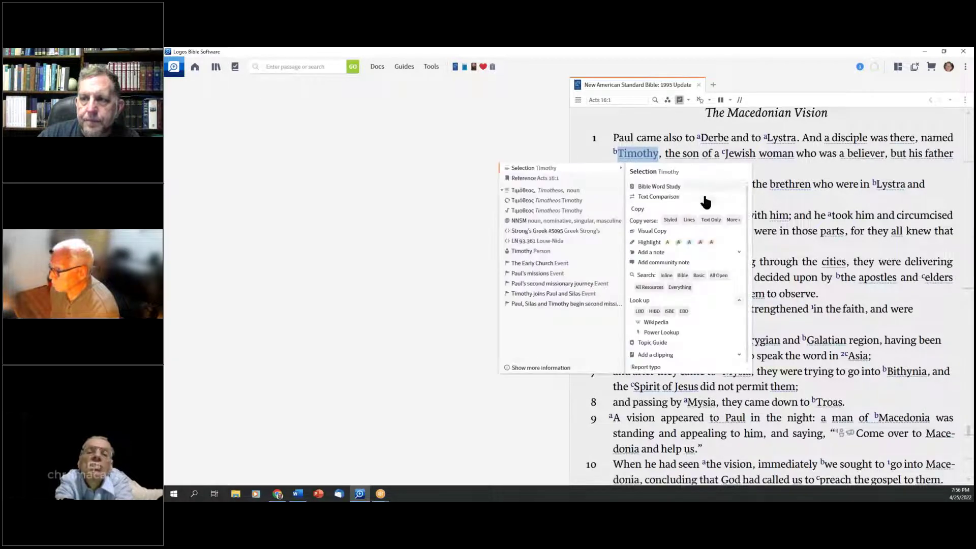
left_click(683, 275)
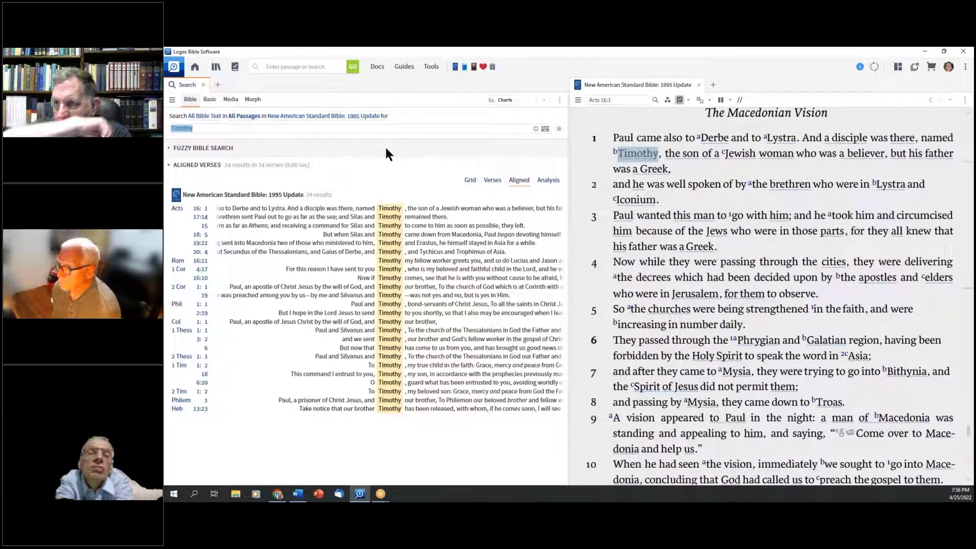
left_click(203, 85)
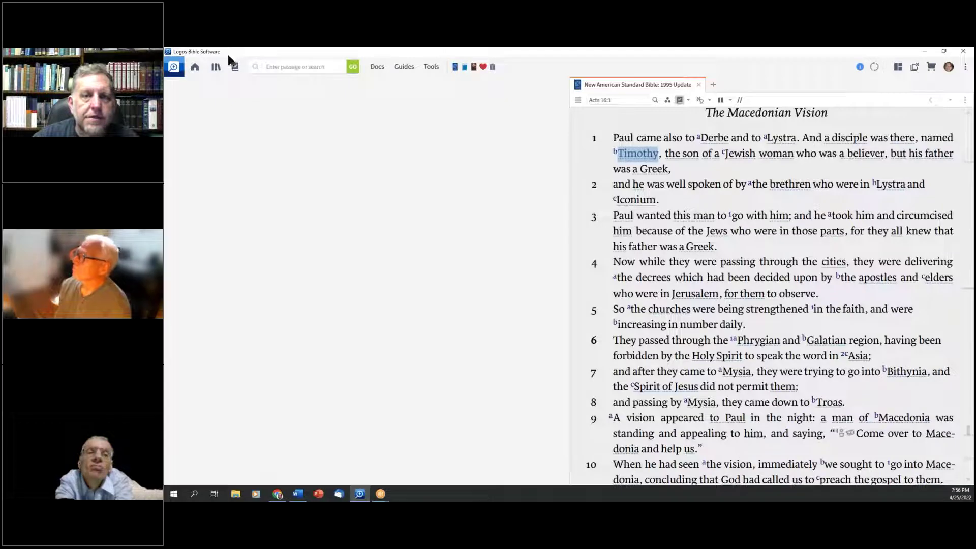
left_click(254, 65)
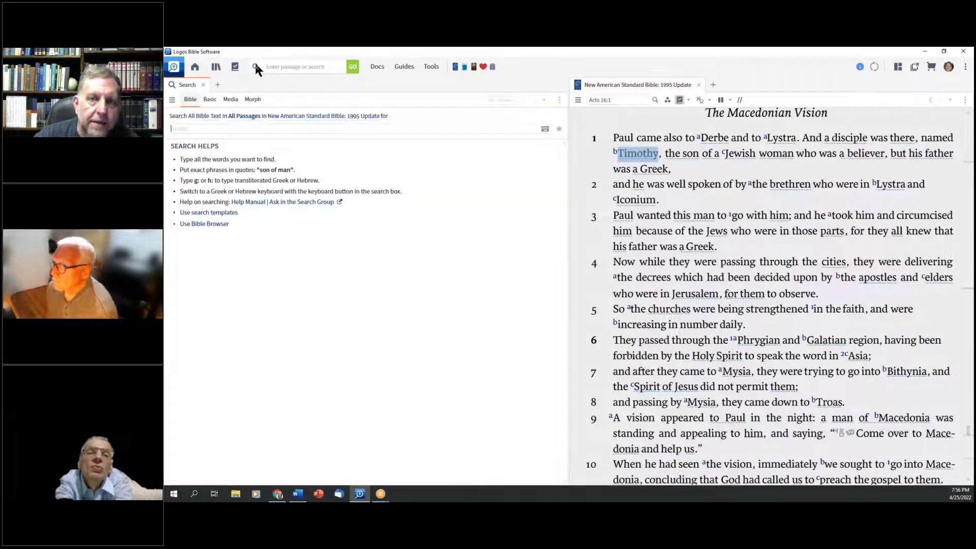
left_click(203, 85)
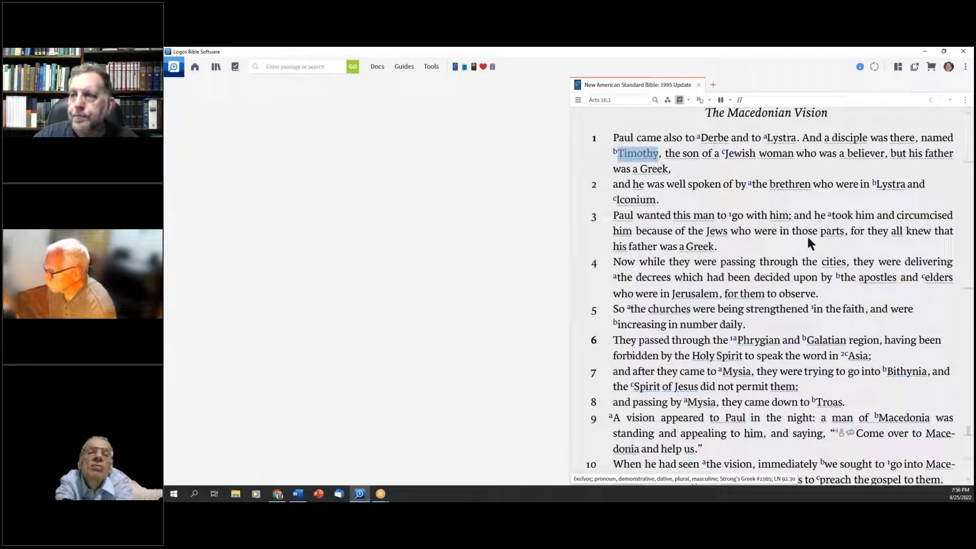
- Run a Bible search on the lemma πιστός behind the word "believer" in Acts 16:1
right_click(860, 153)
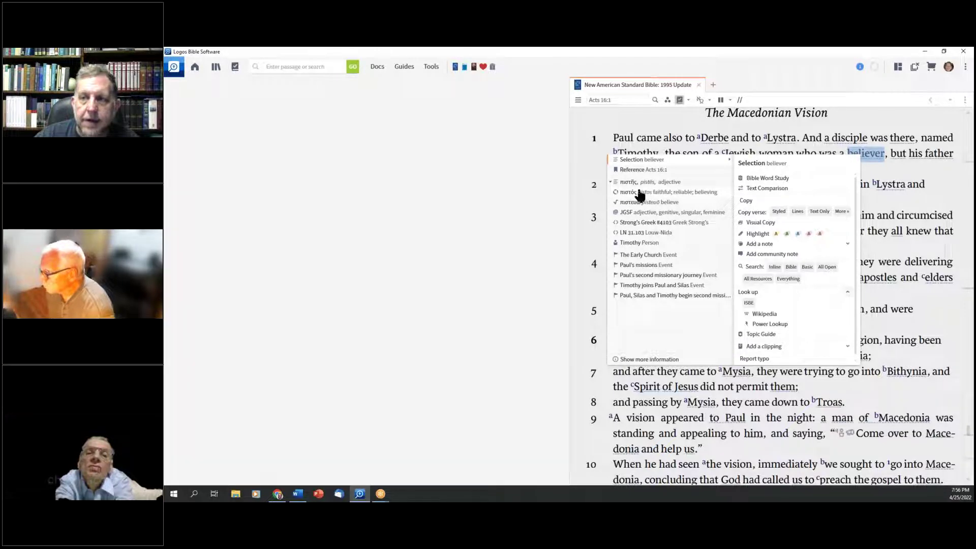
mouse_move(640, 198)
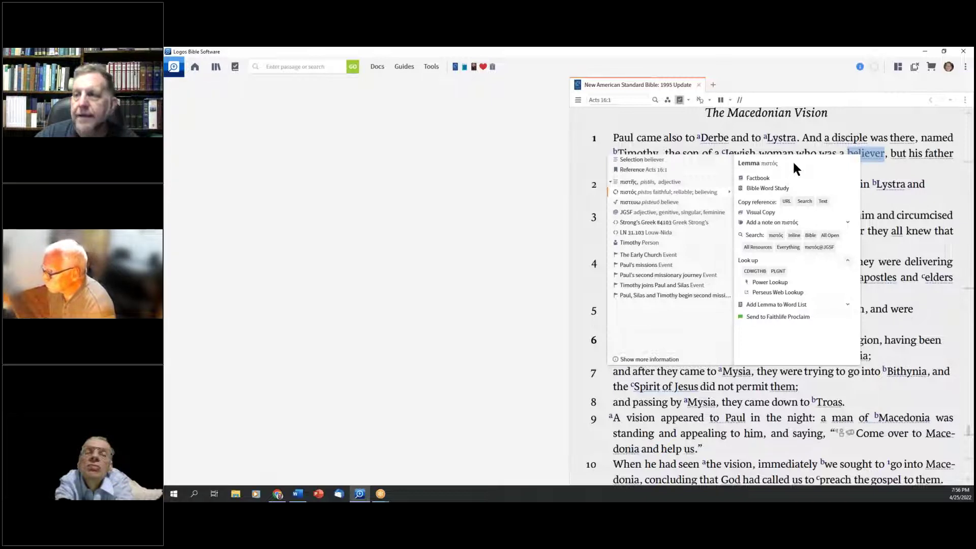
left_click(810, 236)
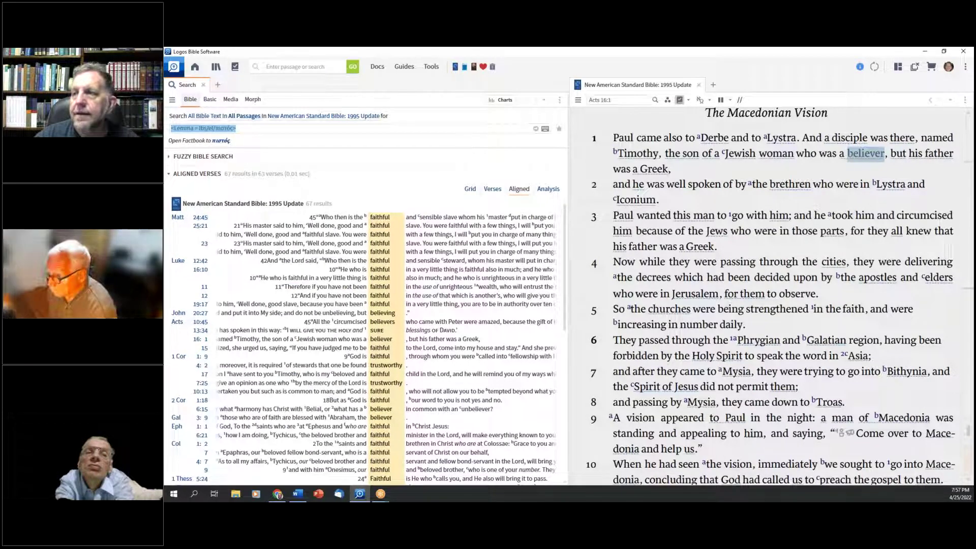
left_click(836, 167)
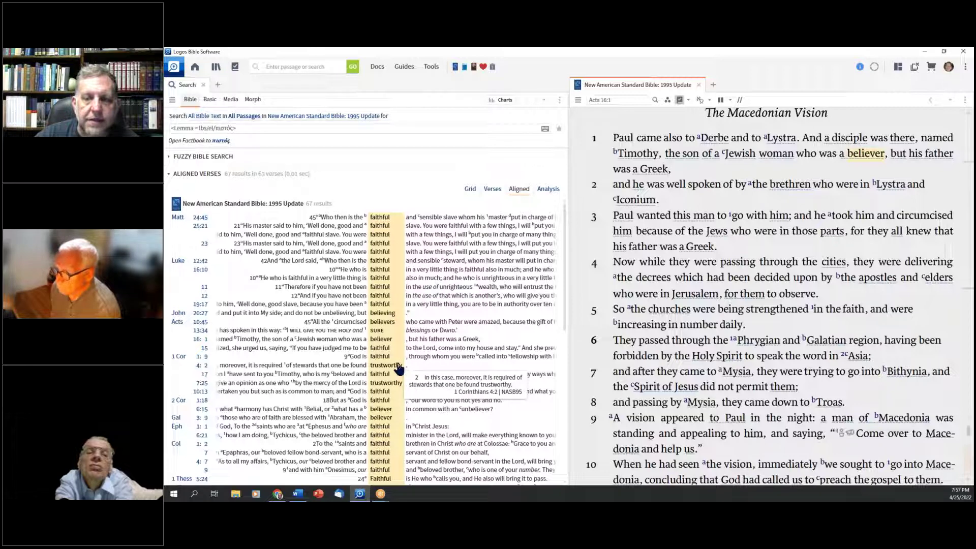
- Review the aligned verse results for the πιστός lemma search, previewing a result's verse text, and close the search
scroll(392, 408, "down", 5)
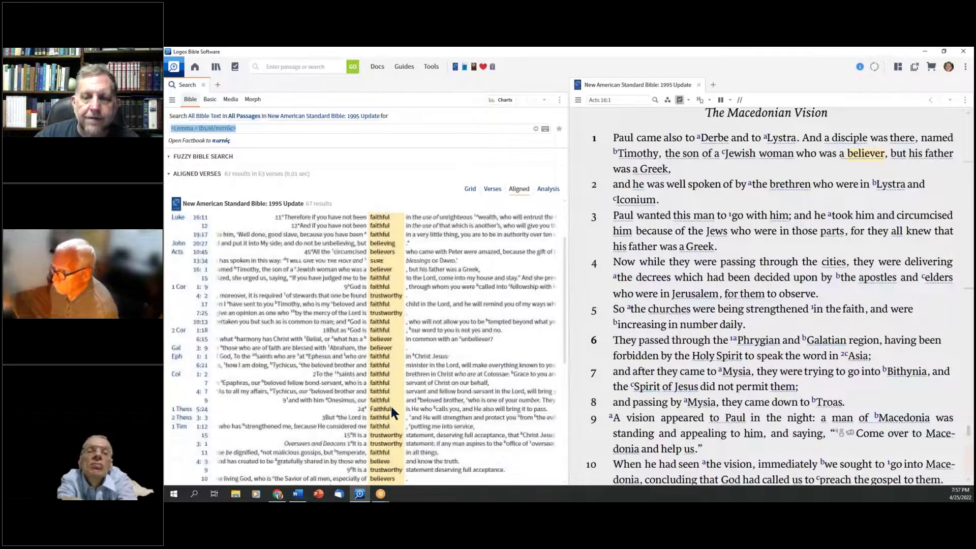
scroll(391, 406, "down", 2)
mouse_move(389, 410)
scroll(390, 410, "up", 6)
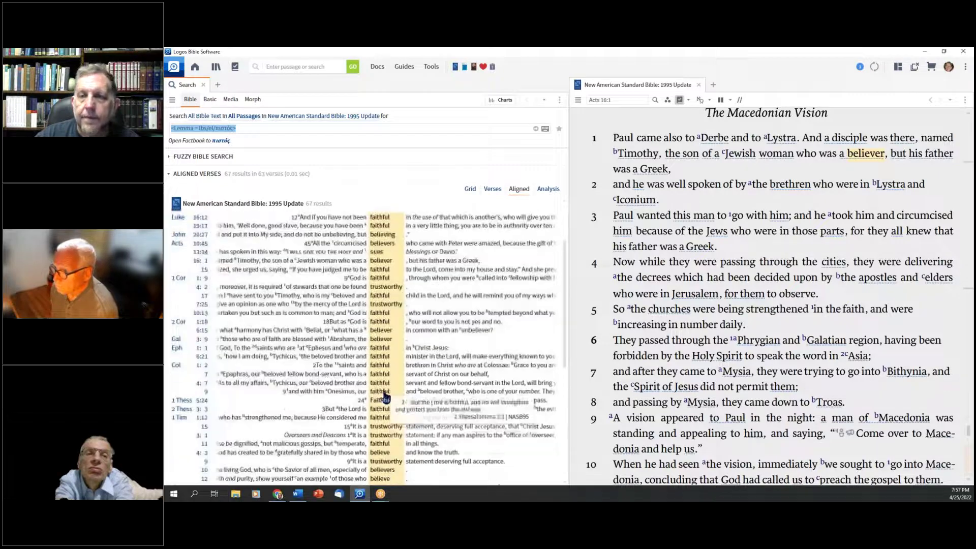
scroll(385, 396, "up", 1)
mouse_move(377, 233)
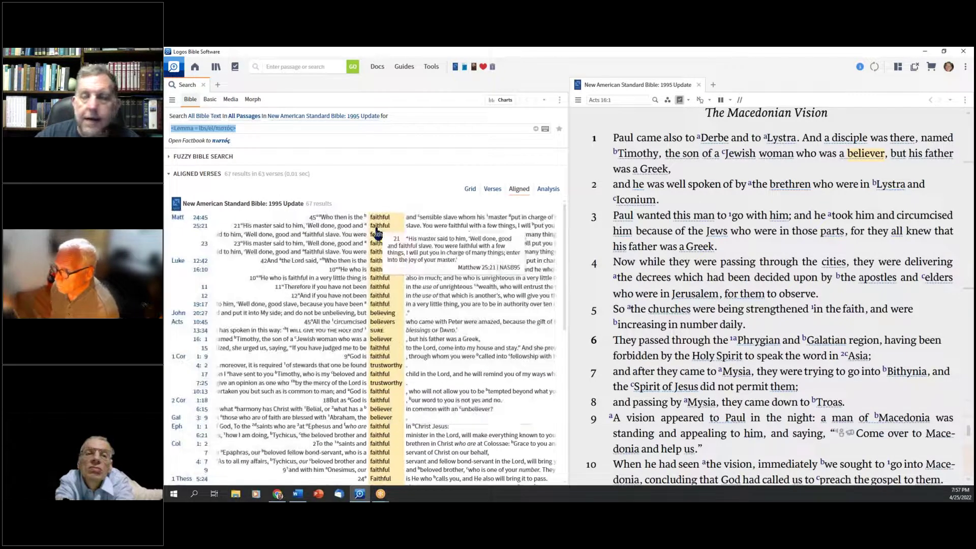
mouse_move(900, 155)
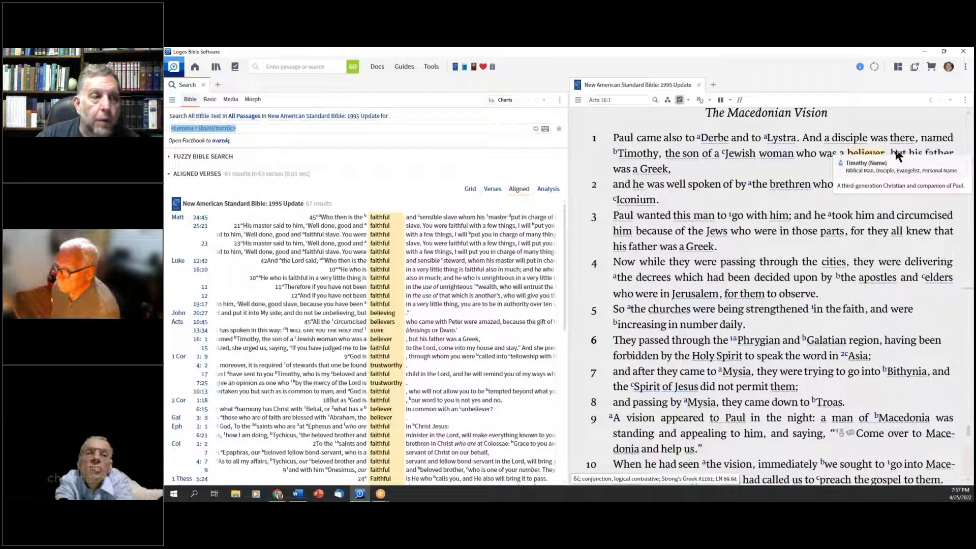
left_click(204, 85)
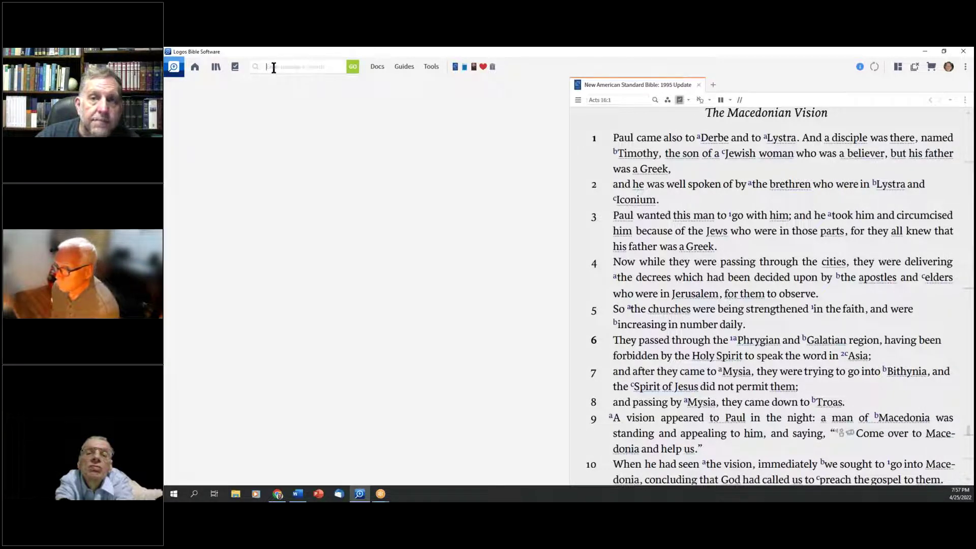
- Search for "Timothy" in New American Standard Bible: 1995 Update from the passage or search suggestions, and close the search
type("Tim")
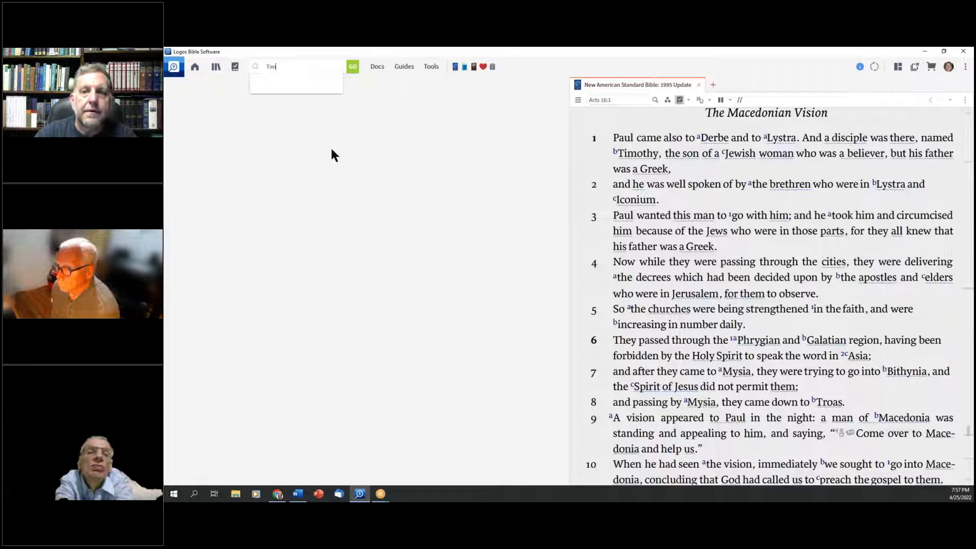
type("othy")
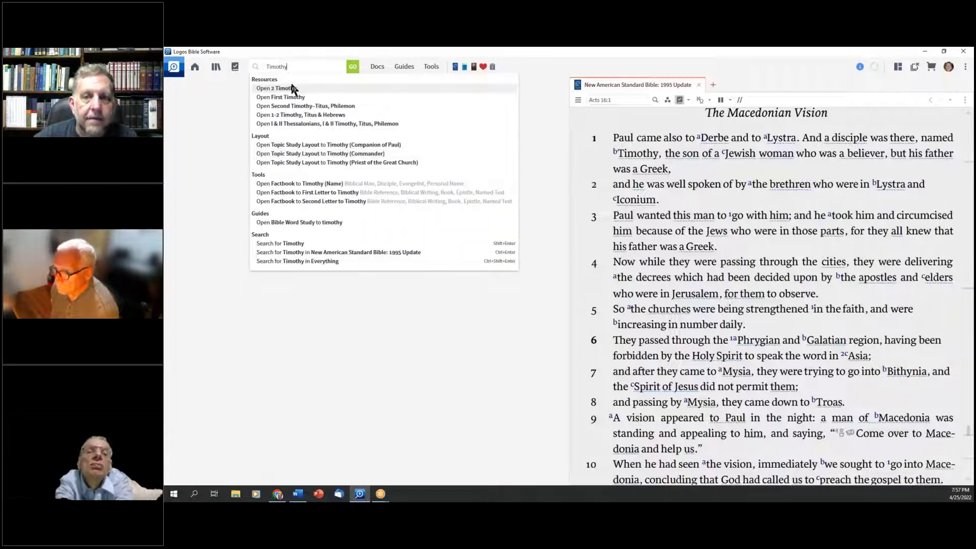
left_click(331, 251)
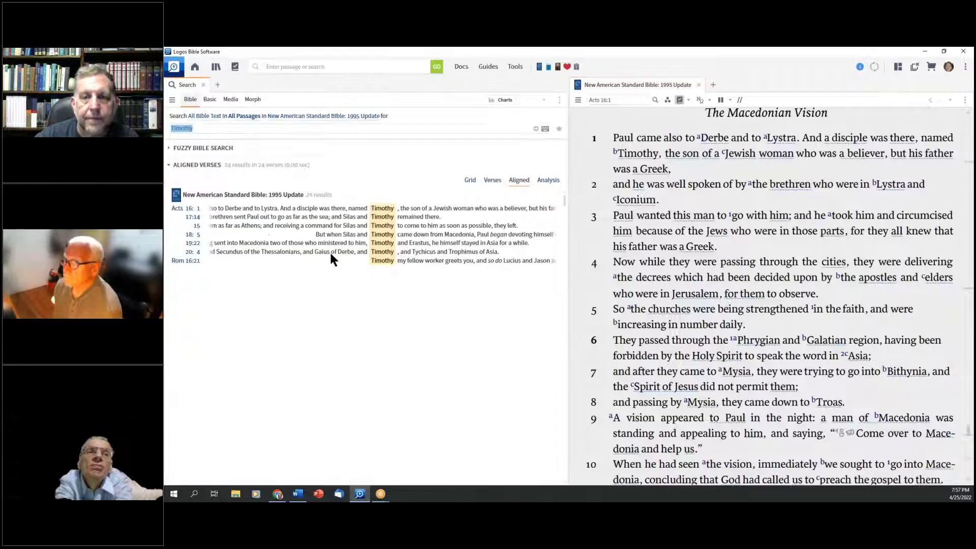
left_click(202, 84)
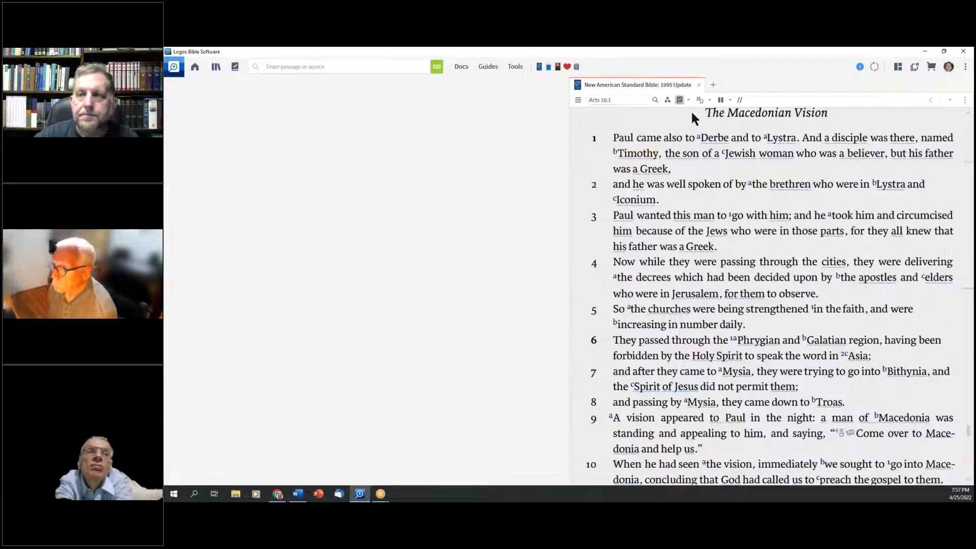
- Close the Bible, look up suggestions for "David Kills Goliath" in the main passage or search box, and clear the entry
left_click(699, 85)
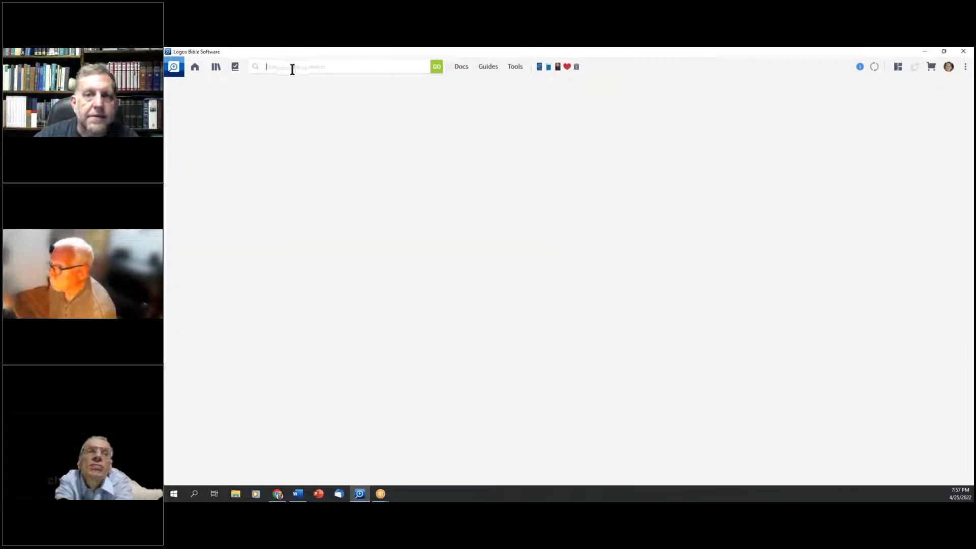
type("Da")
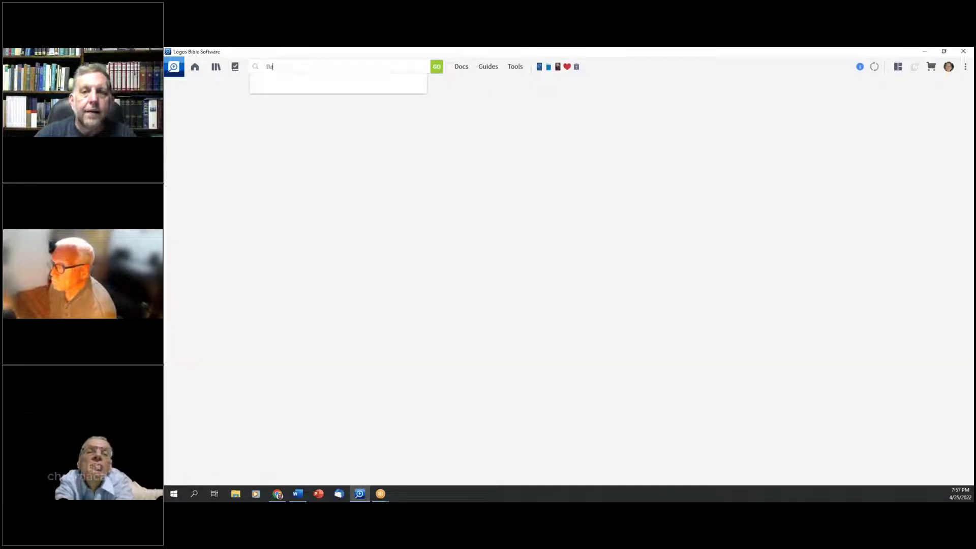
type("vid Kills")
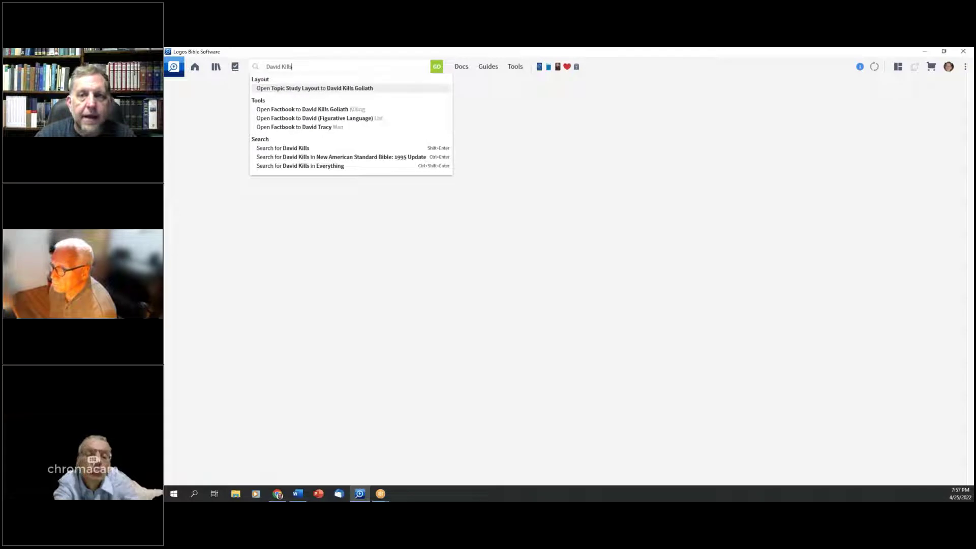
type(" Goliath")
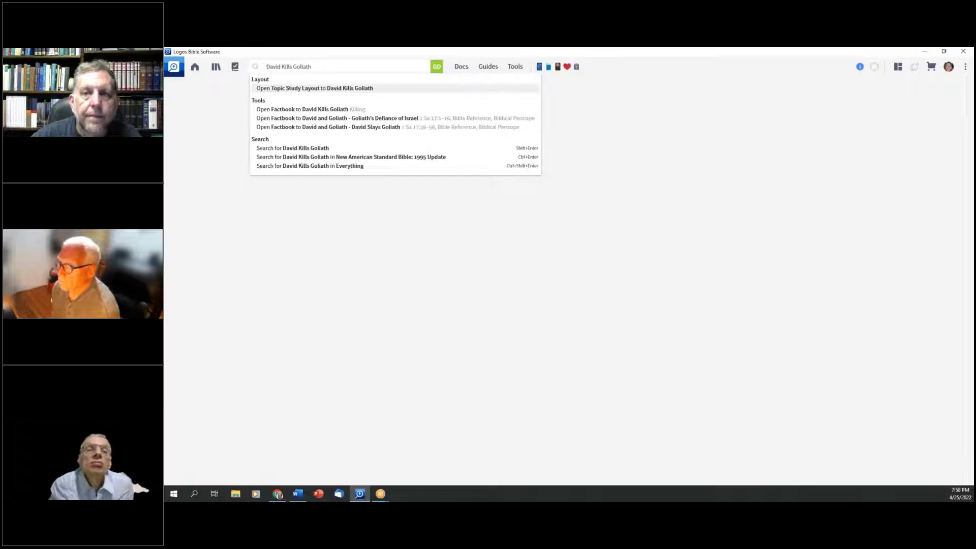
key("ctrl+a")
key("BackSpace")
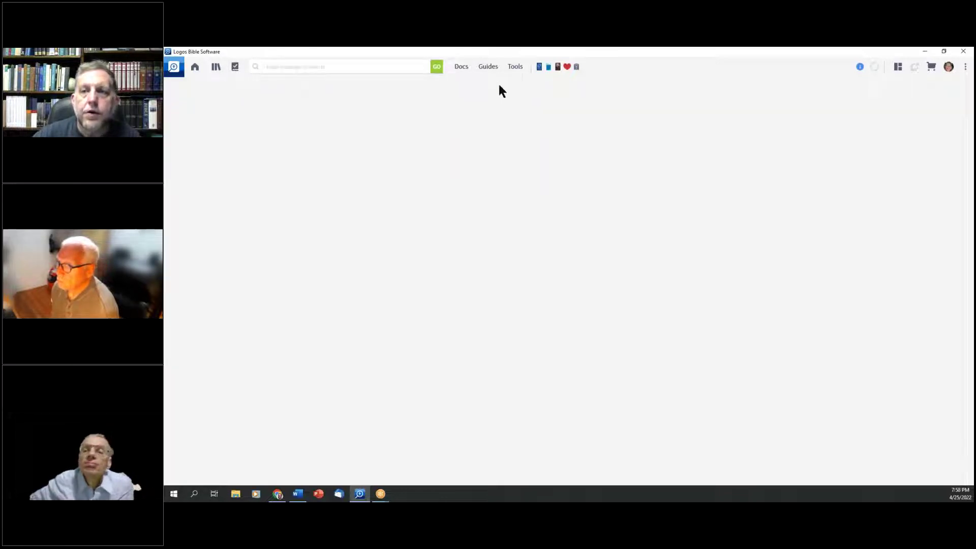
- Reopen the New American Standard Bible: 1995 Update and go to the passage David Kills Goliath (1 Samuel 17:31–58) by its title
left_click(538, 66)
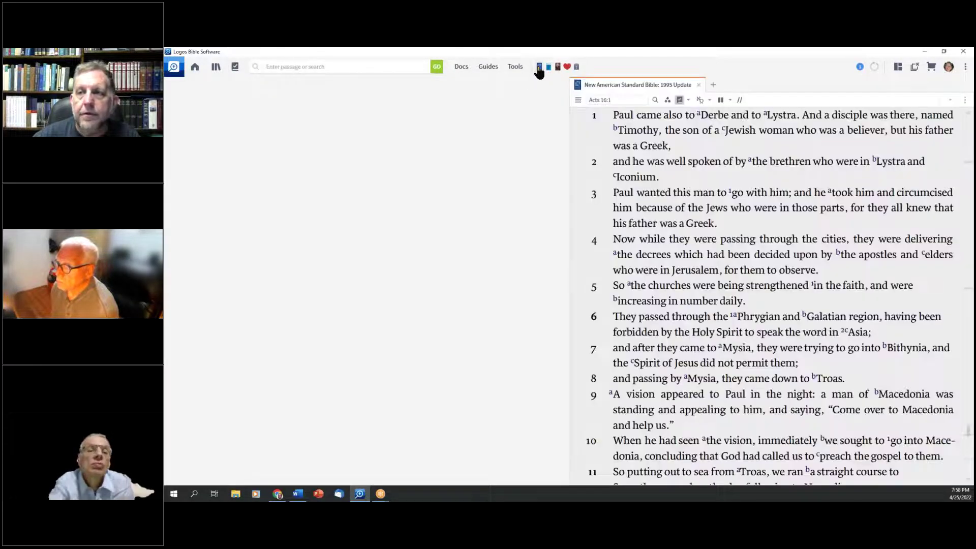
left_click(622, 100)
type("David")
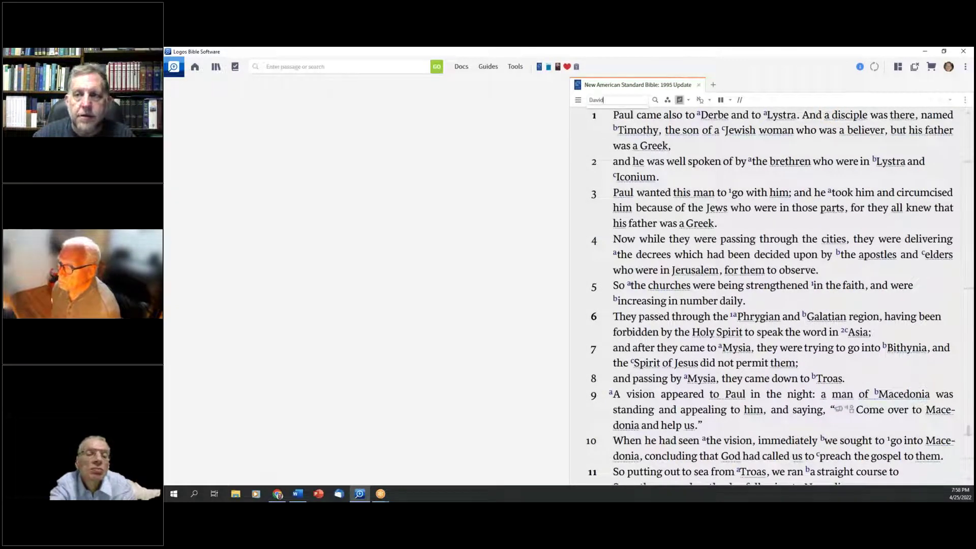
type(" Kills")
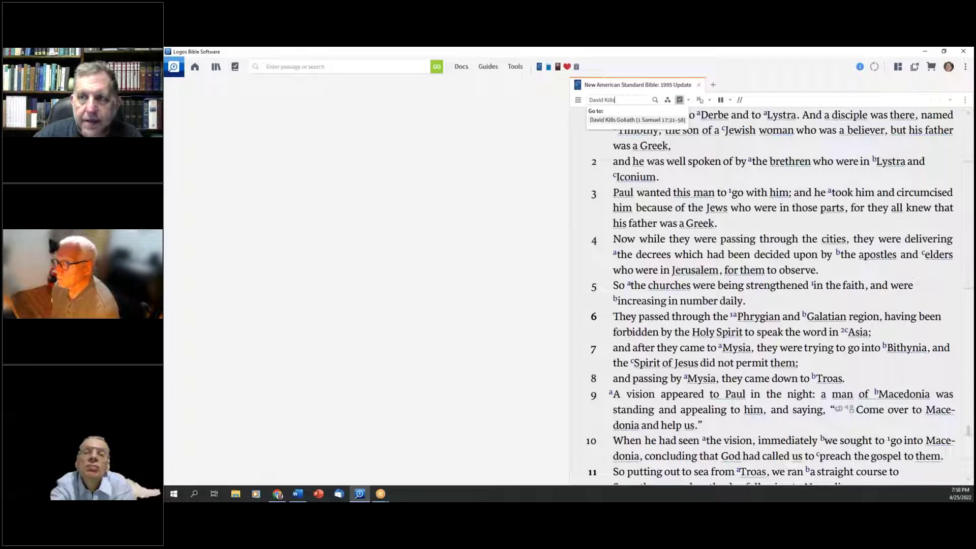
left_click(626, 122)
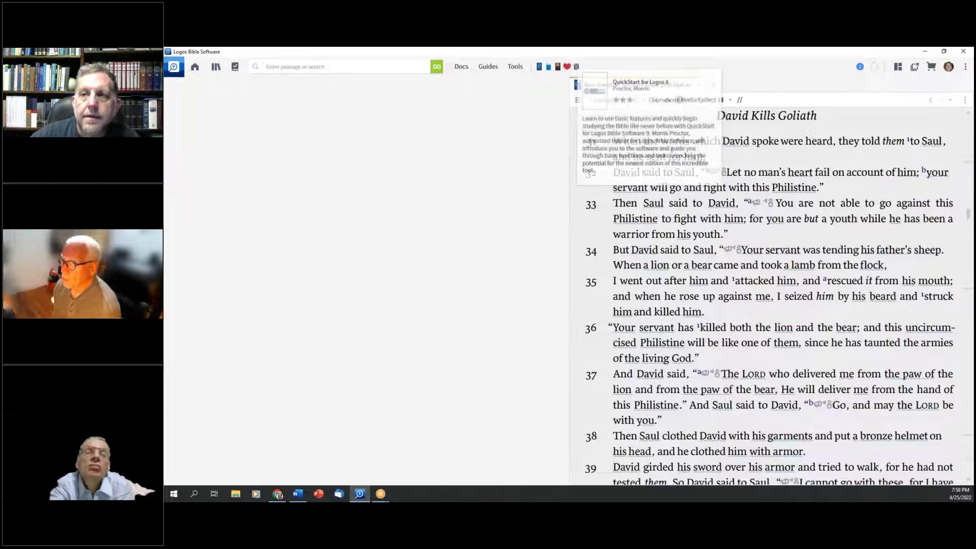
- Open the QuickStart for Logos 9 course to view its list of training videos, and close it
left_click(568, 67)
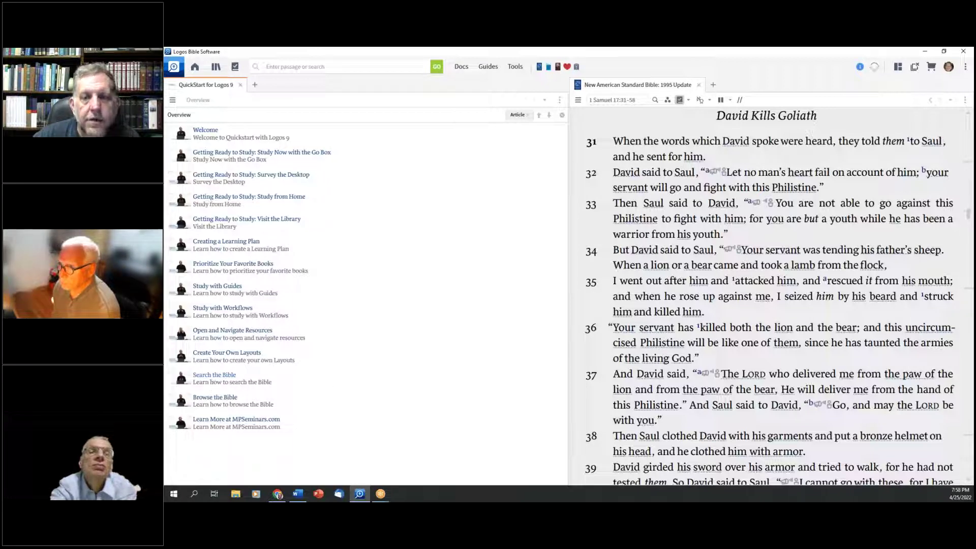
left_click(241, 84)
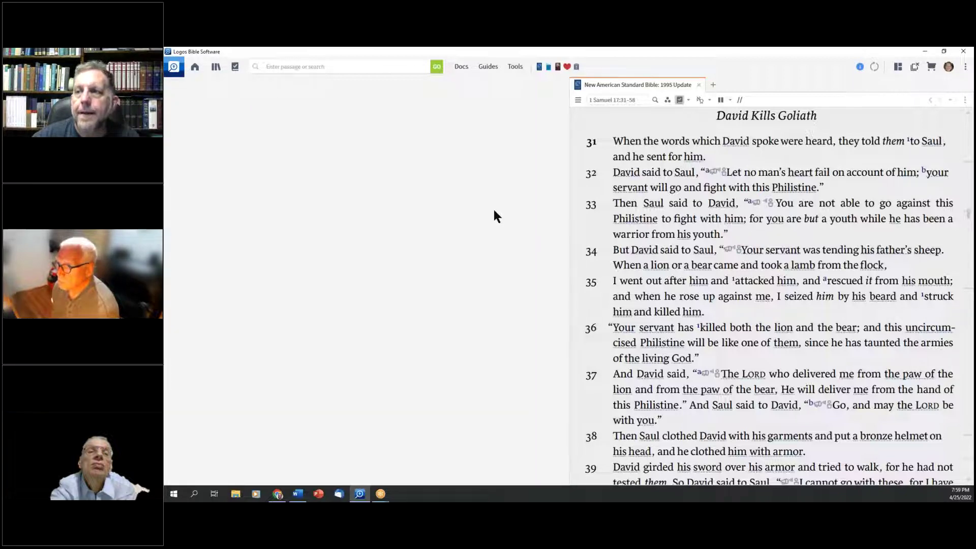
mouse_move(860, 67)
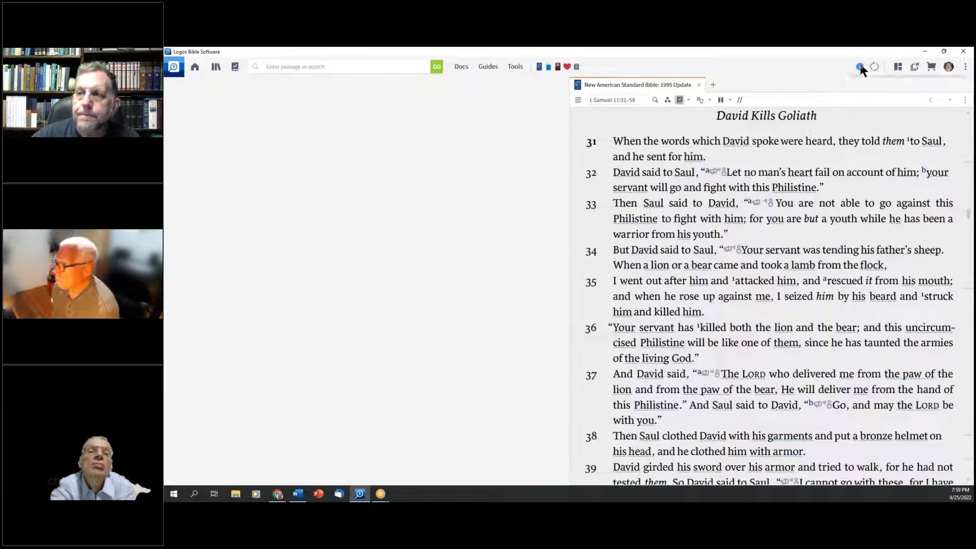
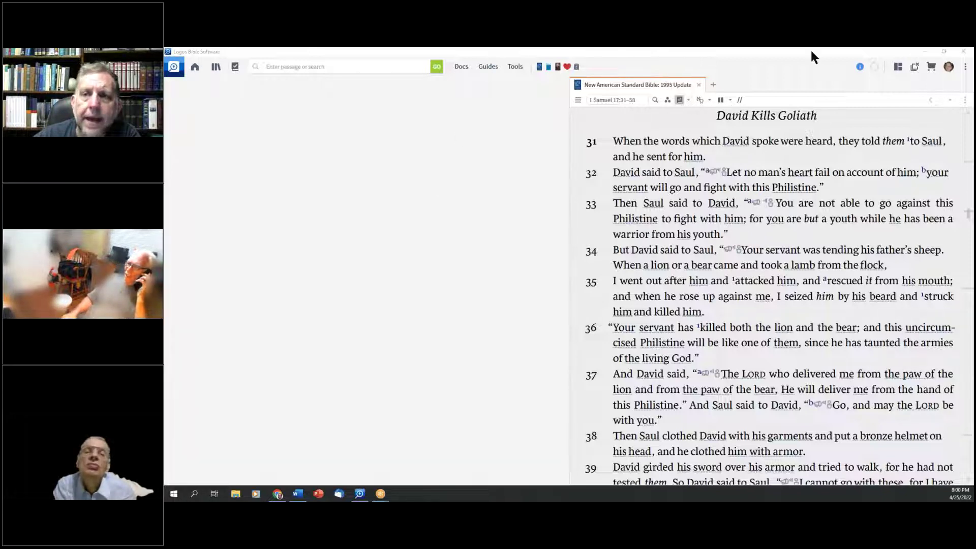
- Open the About Logos Bible Software window to check the version, features and base package information, and close it
left_click(948, 67)
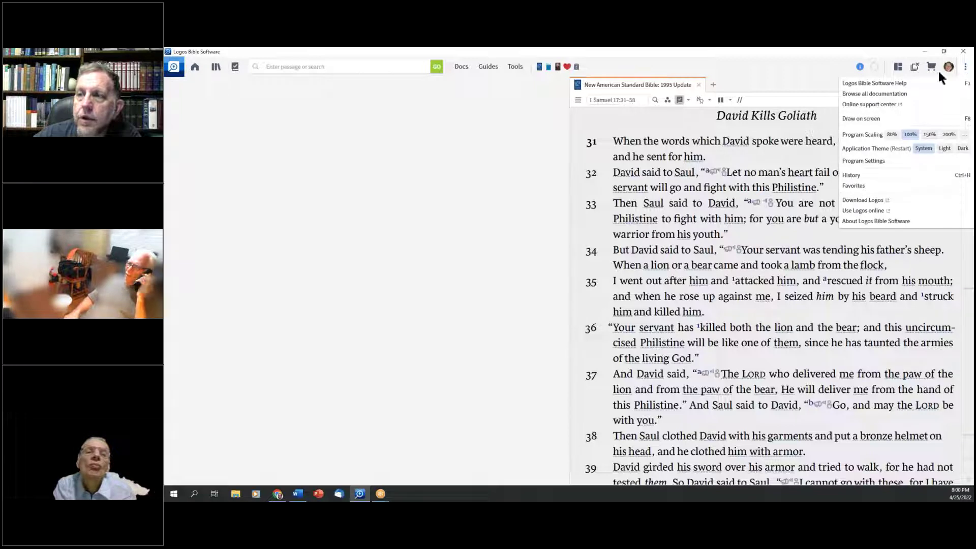
left_click(878, 218)
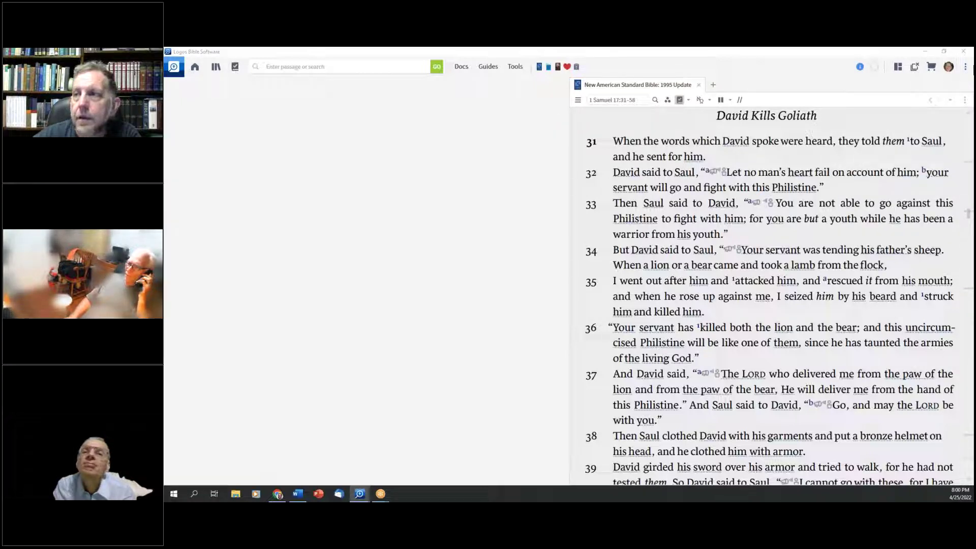
left_click(967, 67)
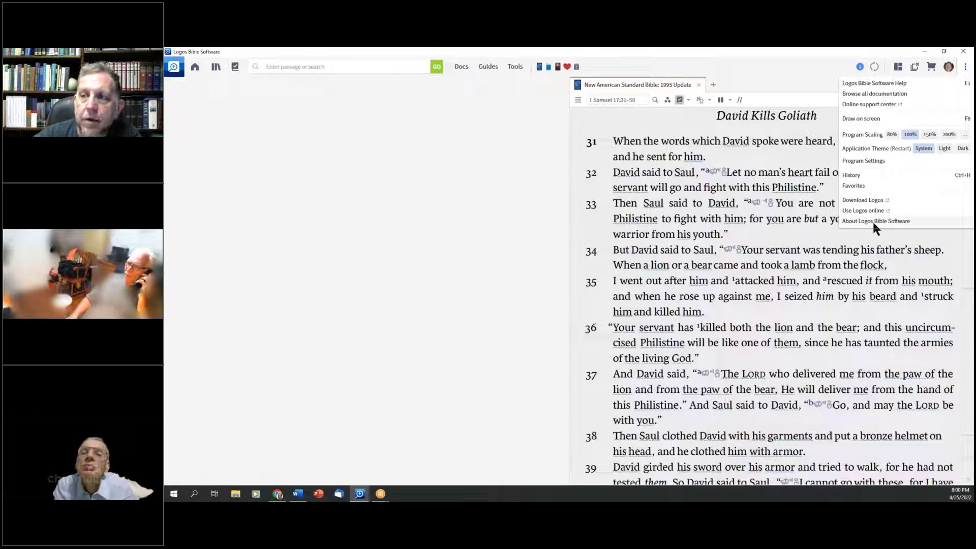
left_click(314, 135)
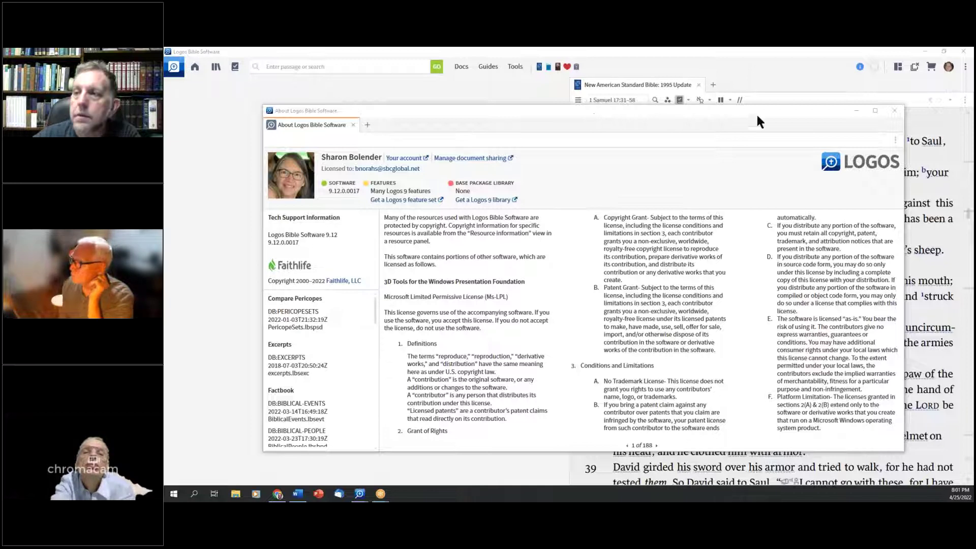
left_click(895, 111)
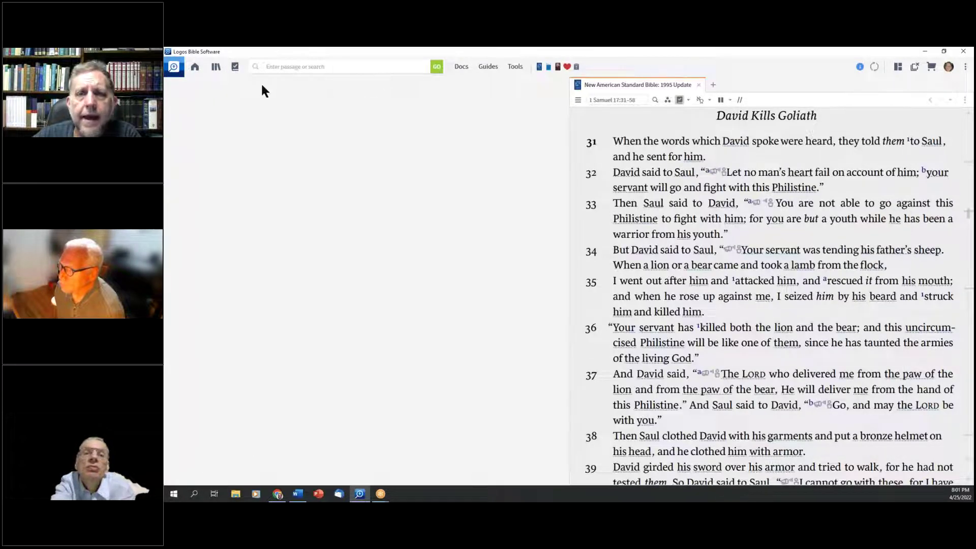
- Open Factbook and view its topic suggestions for Territory of Judah, toggle the Bible's Factbook visual filter, and close Factbook
left_click(235, 67)
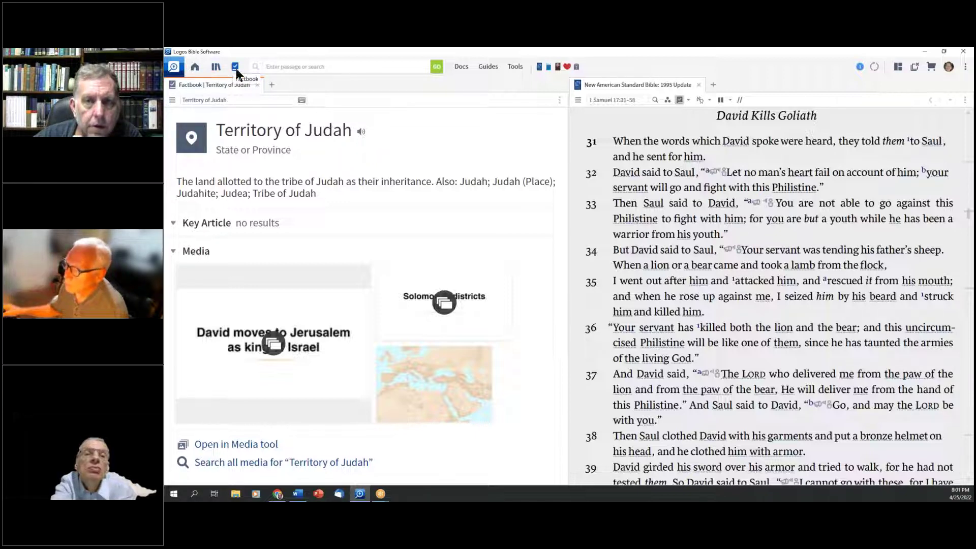
left_click(237, 99)
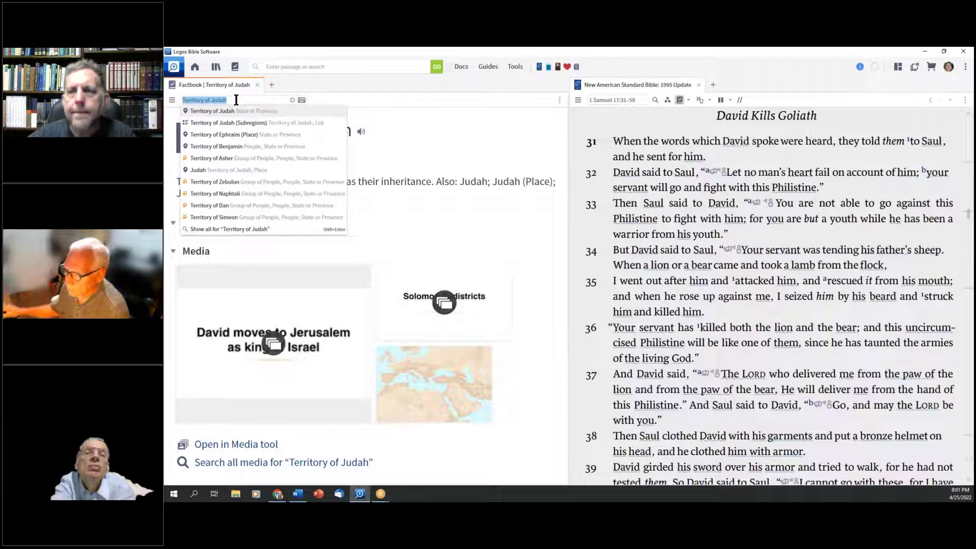
key("Escape")
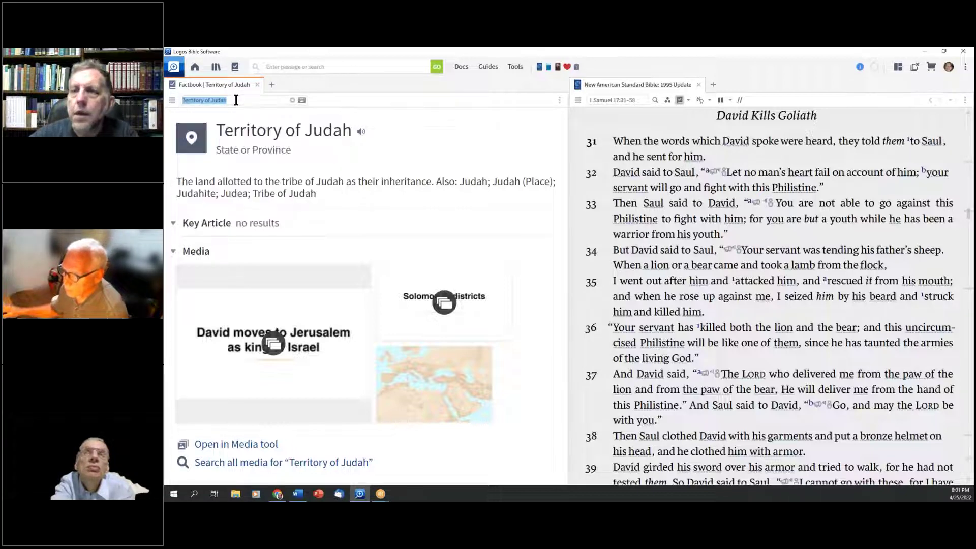
left_click(680, 102)
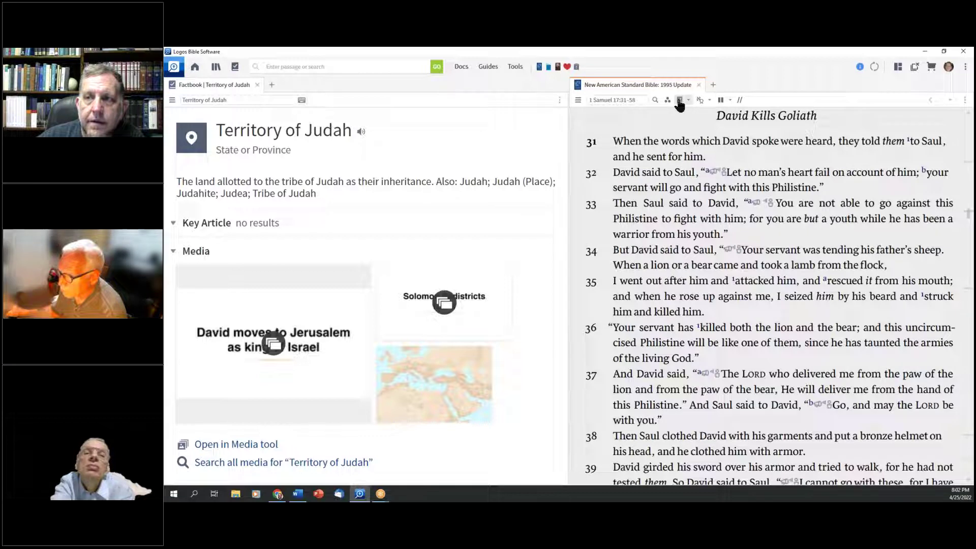
left_click(257, 84)
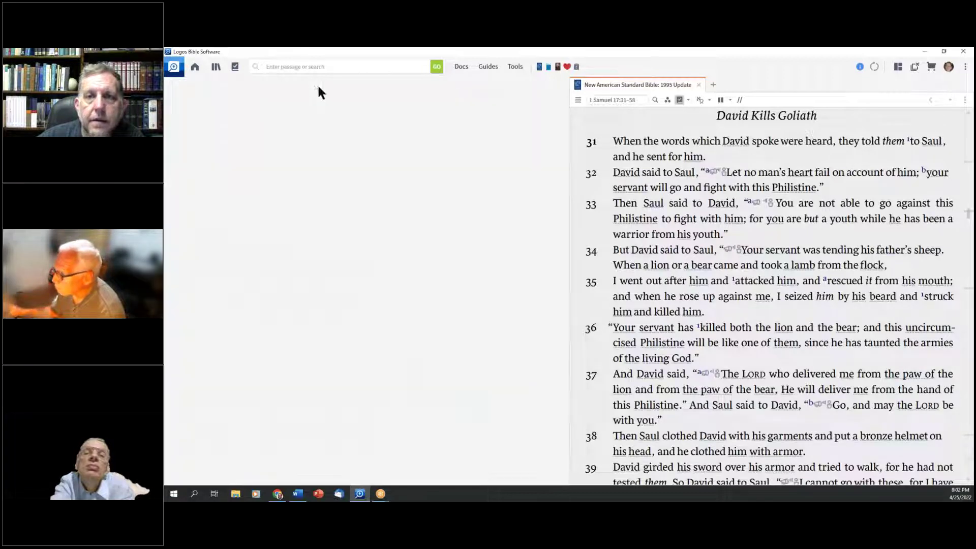
- View the Bible's Factbook visual filter categories and the resource display choices for People, leaving the settings as they are
left_click(689, 100)
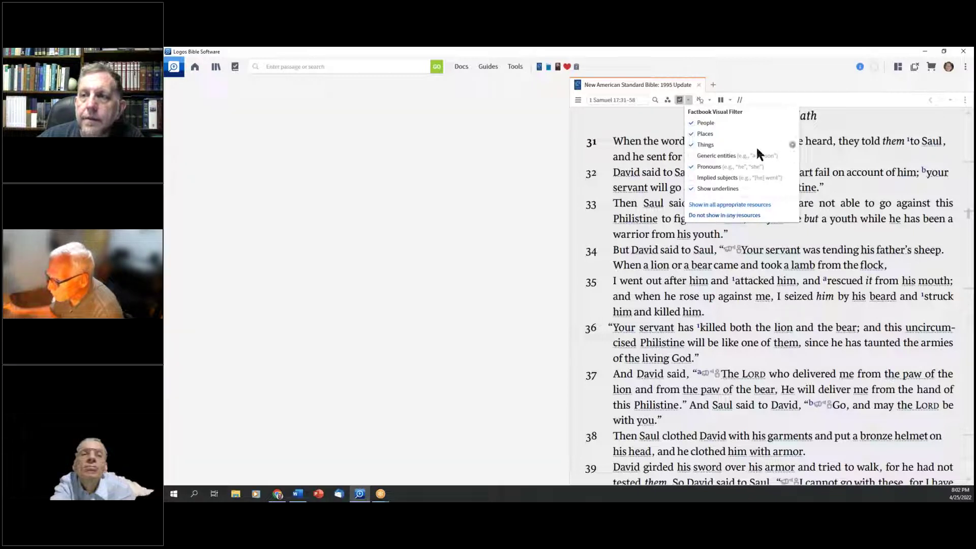
left_click(792, 123)
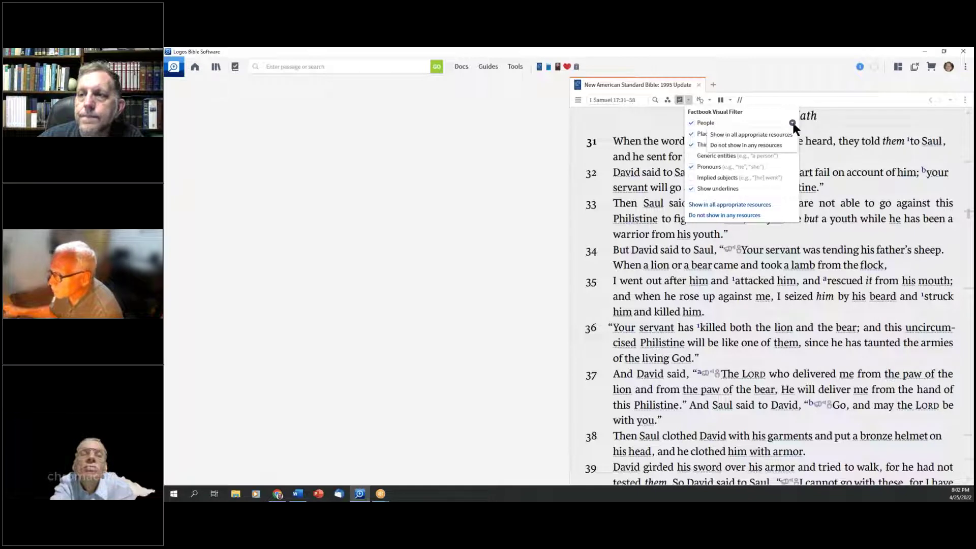
left_click(793, 125)
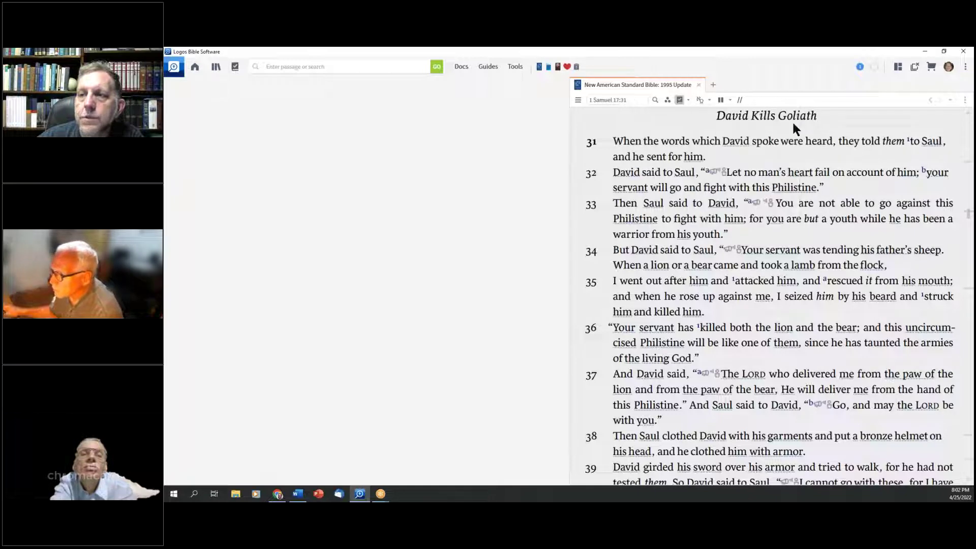
- Toggle the New American Standard Bible's Factbook visual filter and open David's Factbook entry from "him" in 1 Samuel 17:31
left_click(679, 100)
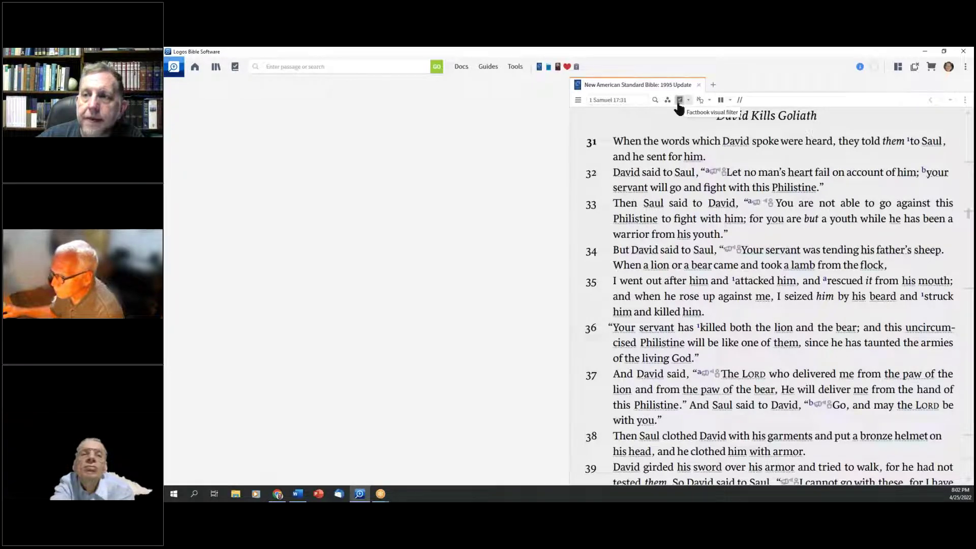
left_click(680, 101)
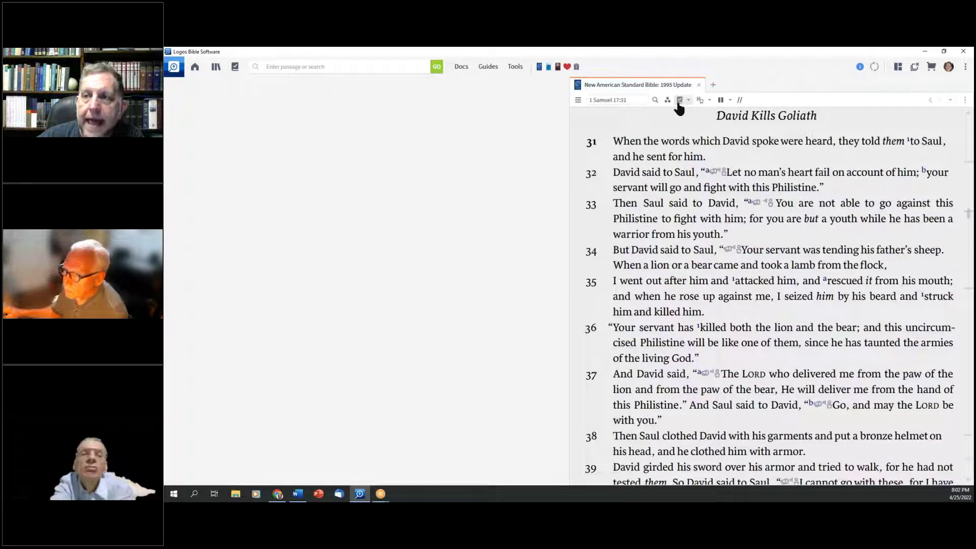
left_click(679, 100)
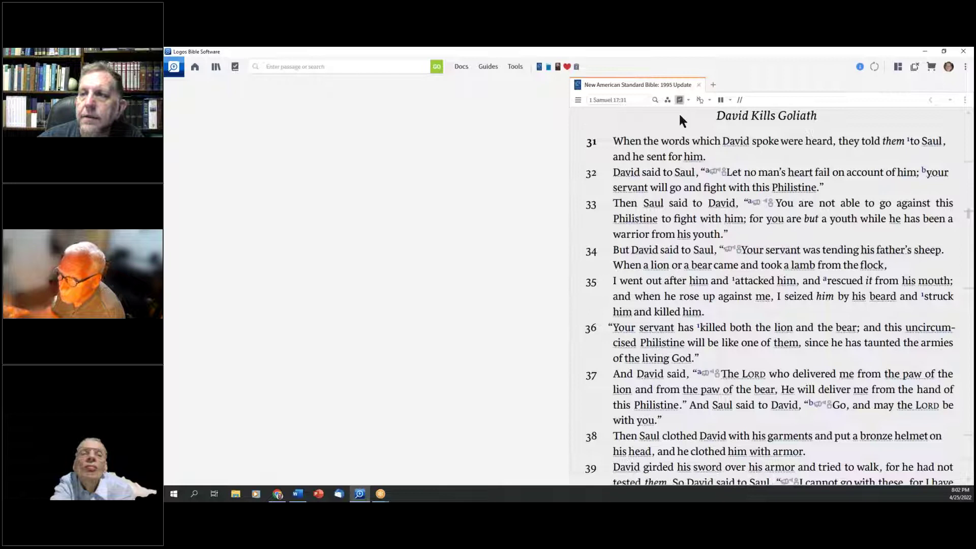
mouse_move(686, 162)
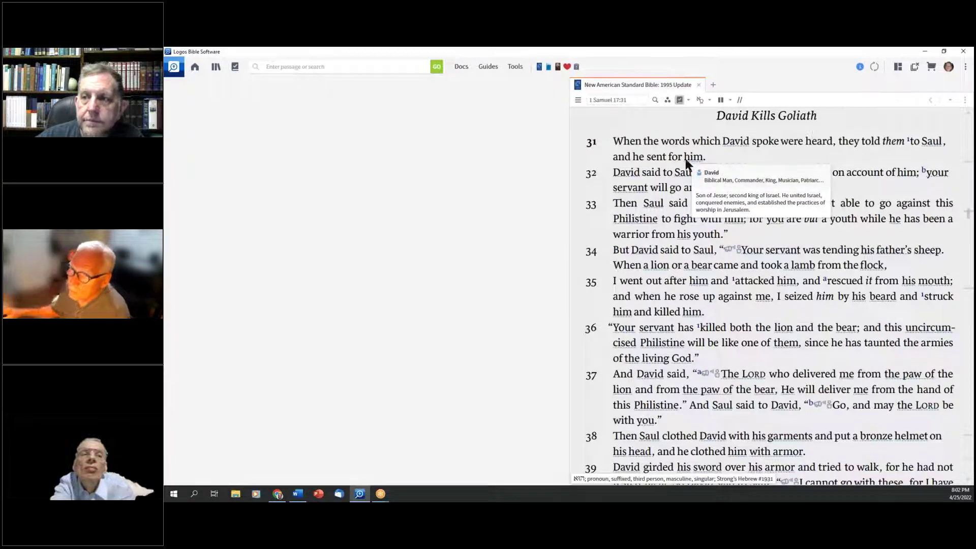
left_click(695, 163)
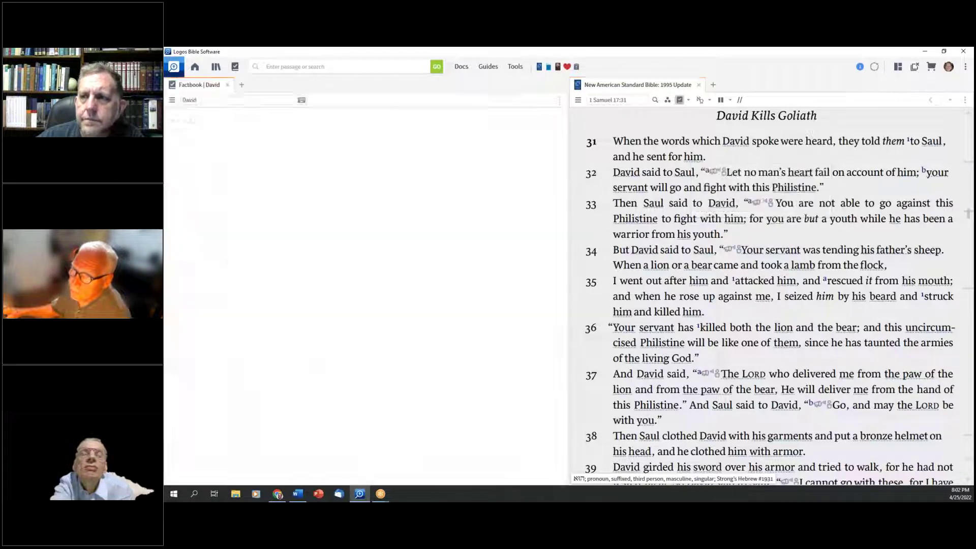
left_click(678, 101)
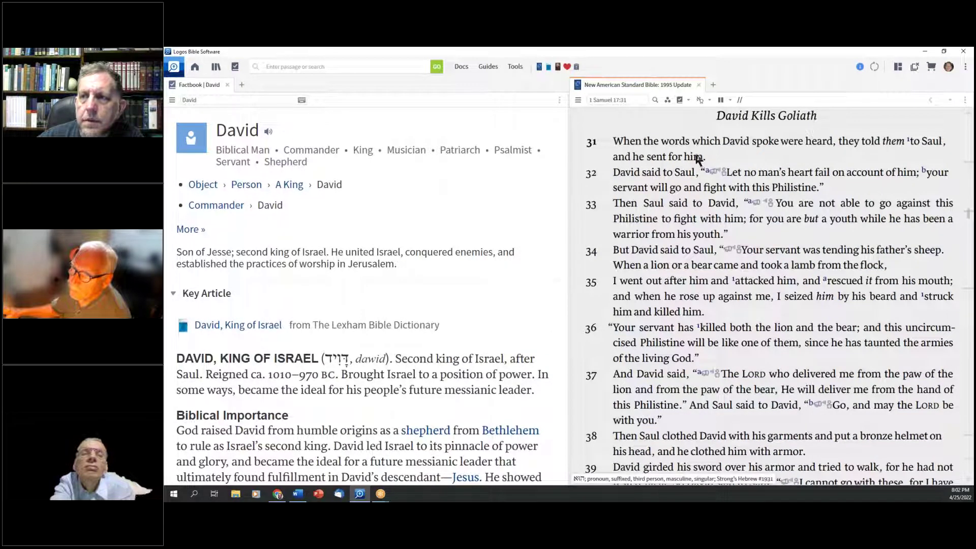
left_click(679, 101)
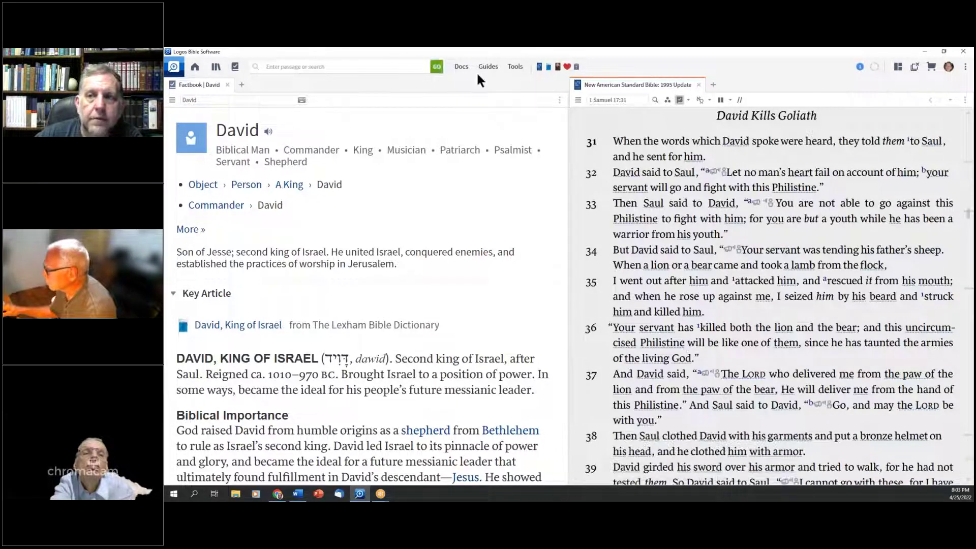
- Find KJV, open the King James Version, and check its Factbook visual filter on the 1 Samuel 17 text
left_click(311, 68)
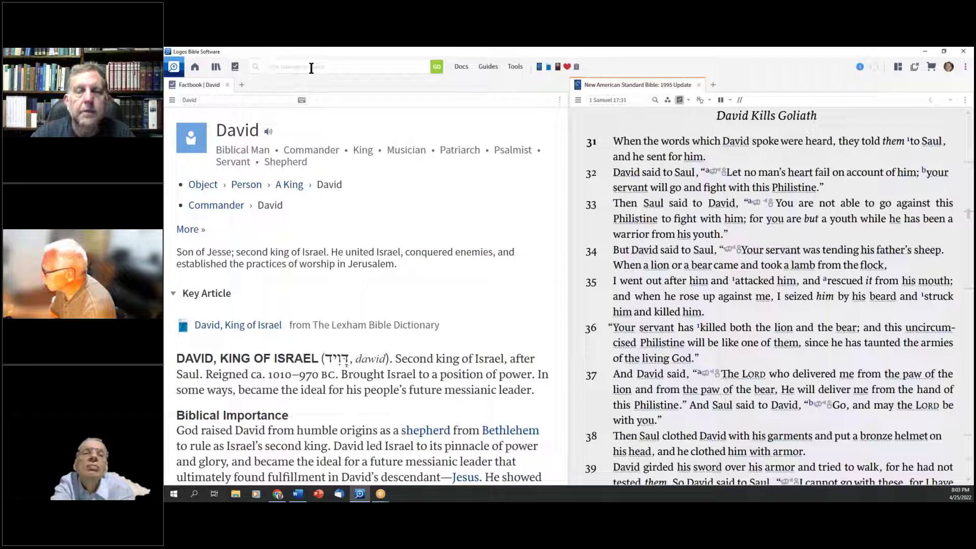
type("KJV")
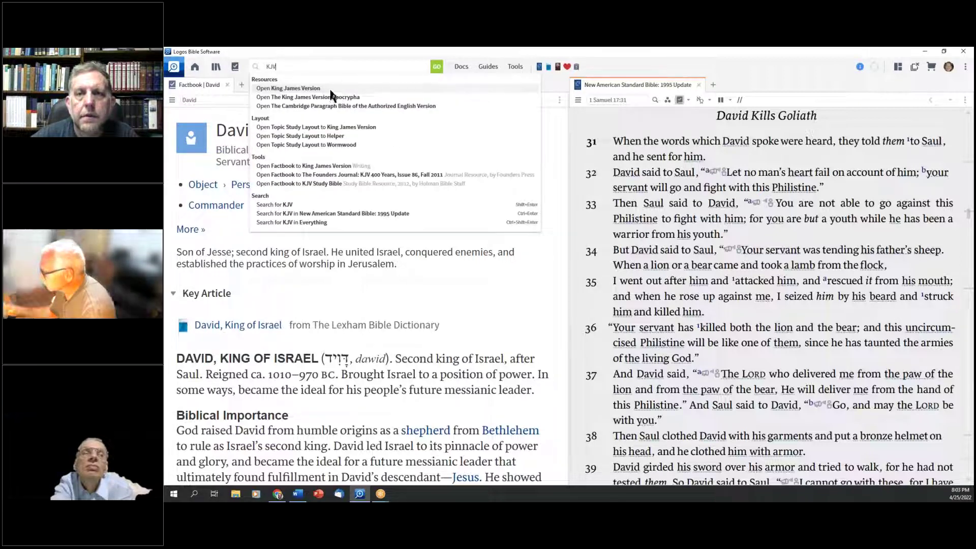
mouse_move(330, 102)
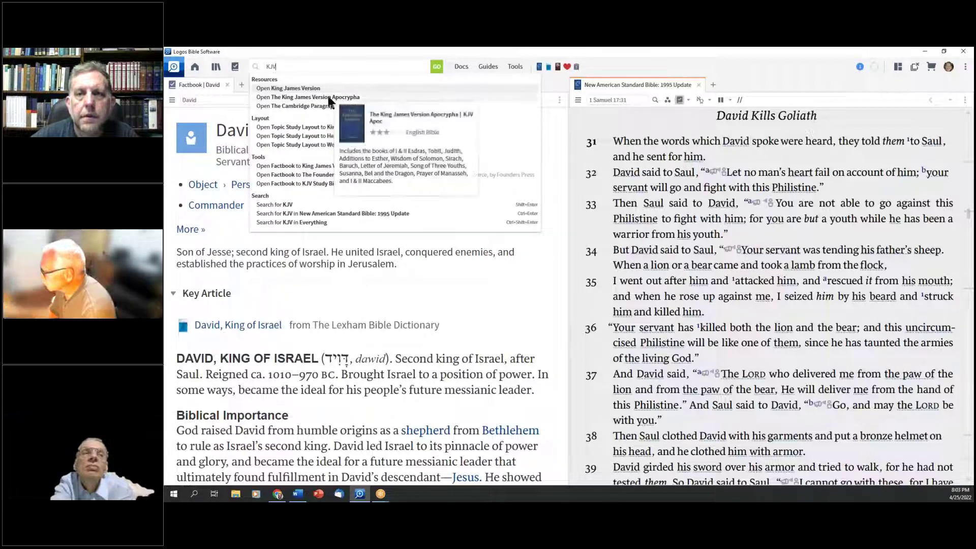
left_click(302, 89)
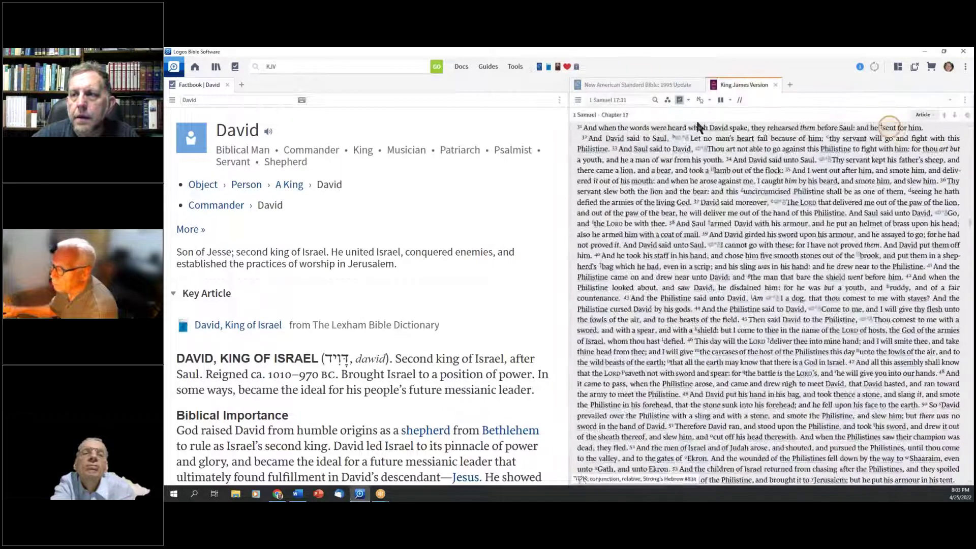
left_click(679, 100)
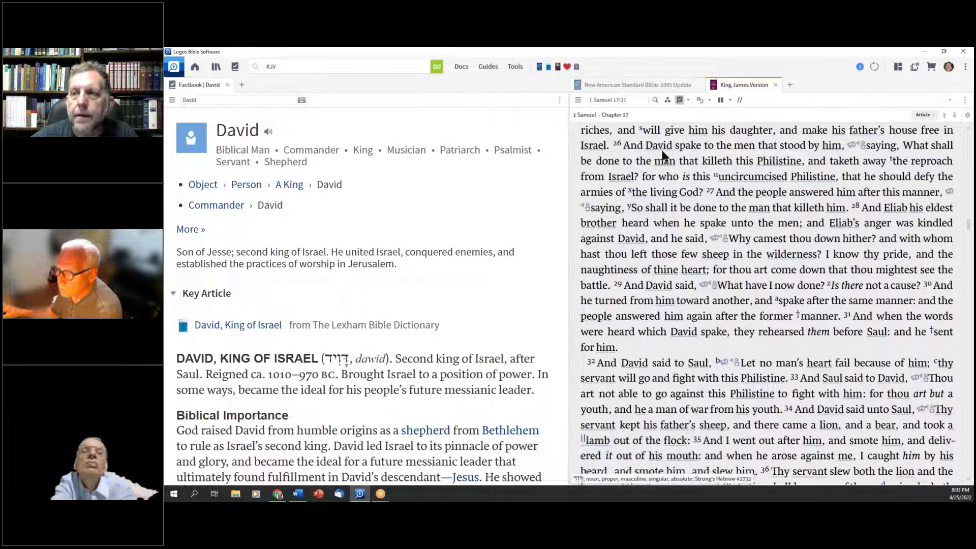
mouse_move(641, 151)
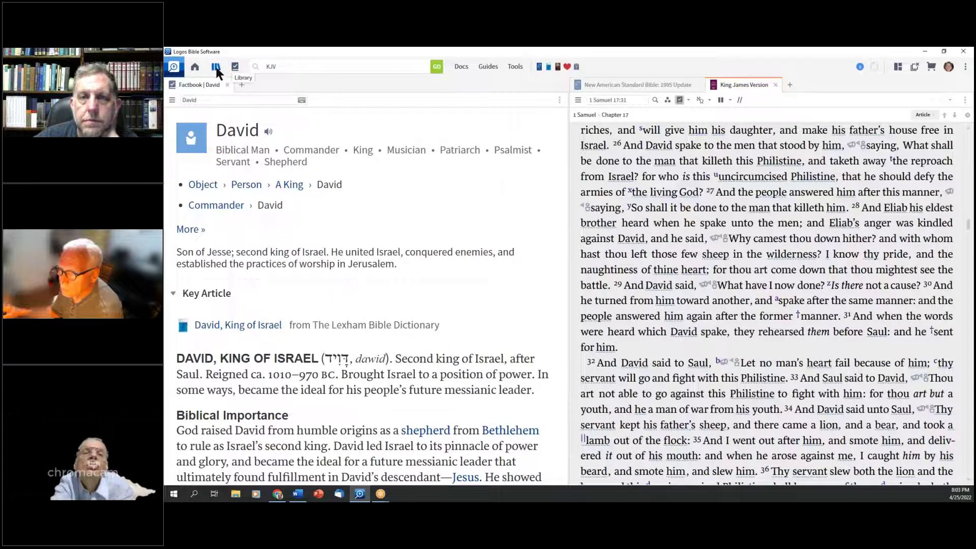
- Open The Cambridge Paragraph Bible of the Authorized English Version from the suggestions for KJV
left_click(326, 65)
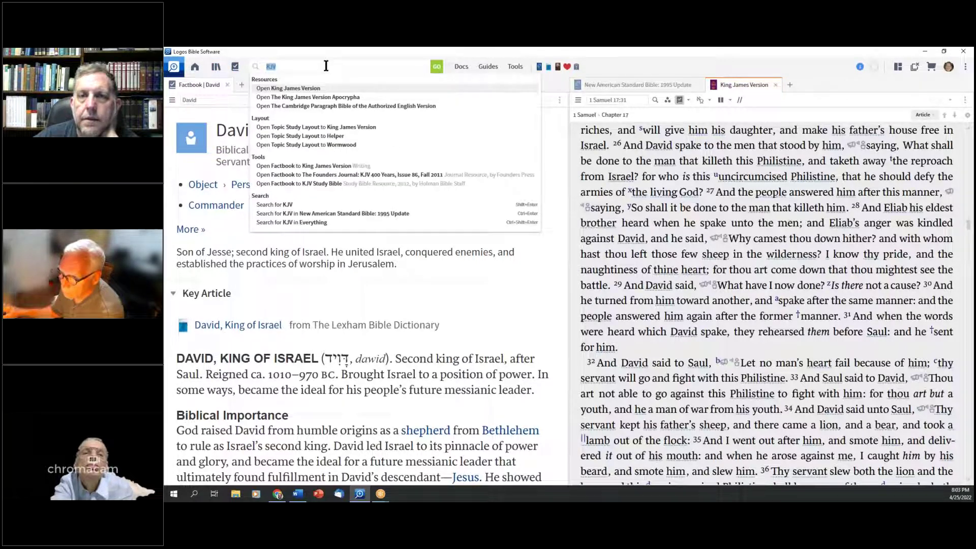
left_click(325, 105)
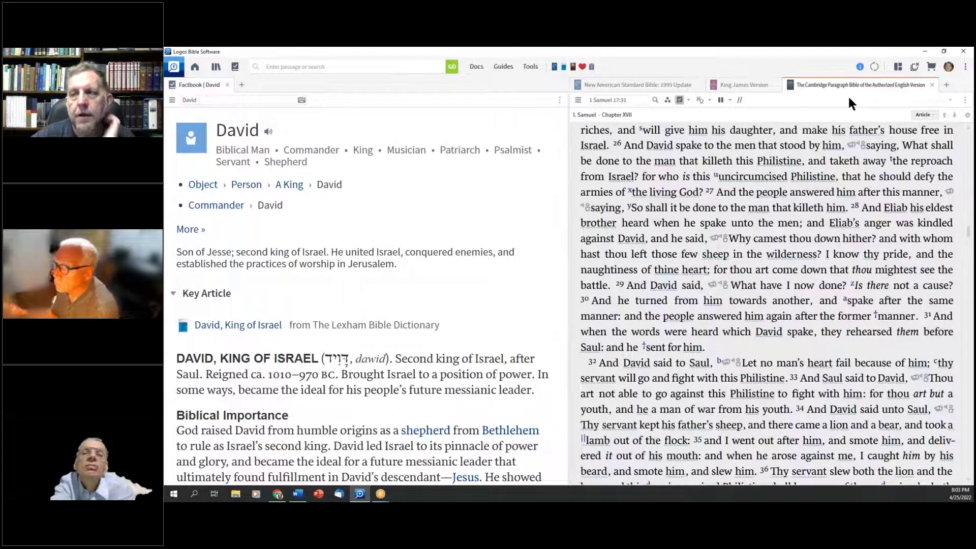
left_click(965, 67)
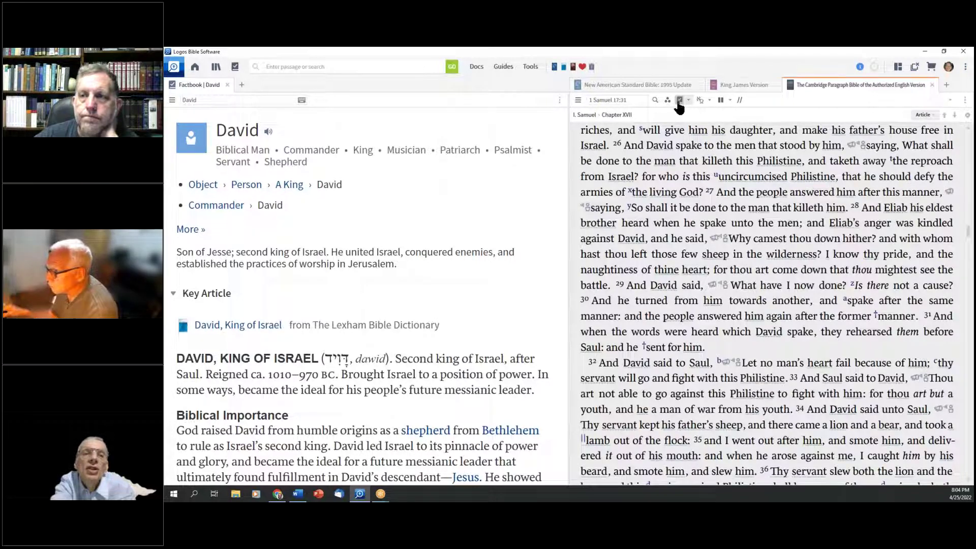
- Close the Factbook entry on David and open the About Logos Bible Software window
left_click(227, 85)
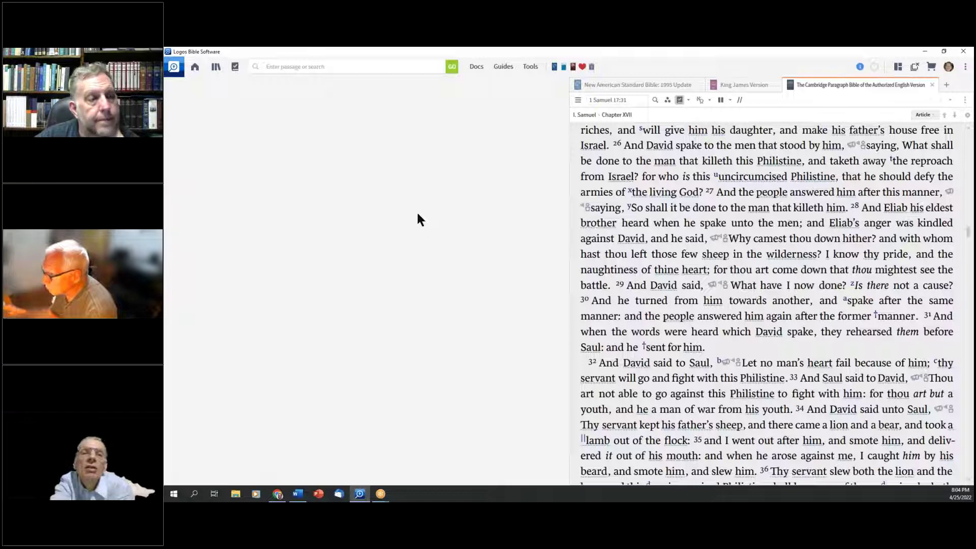
left_click(966, 67)
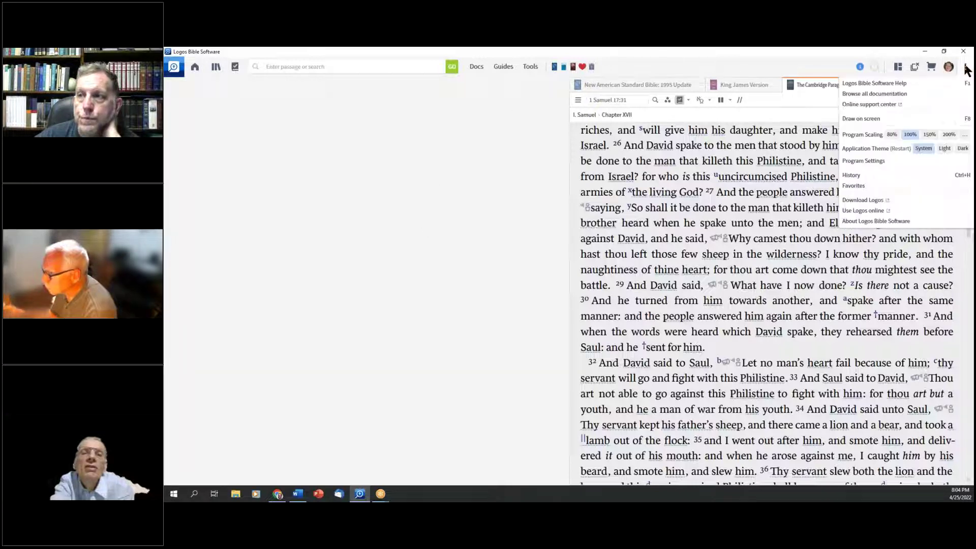
left_click(856, 224)
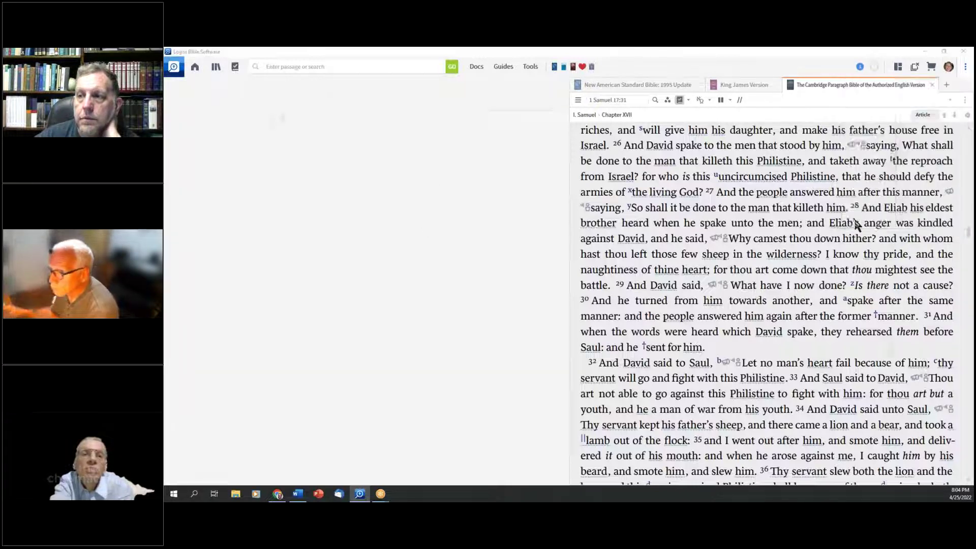